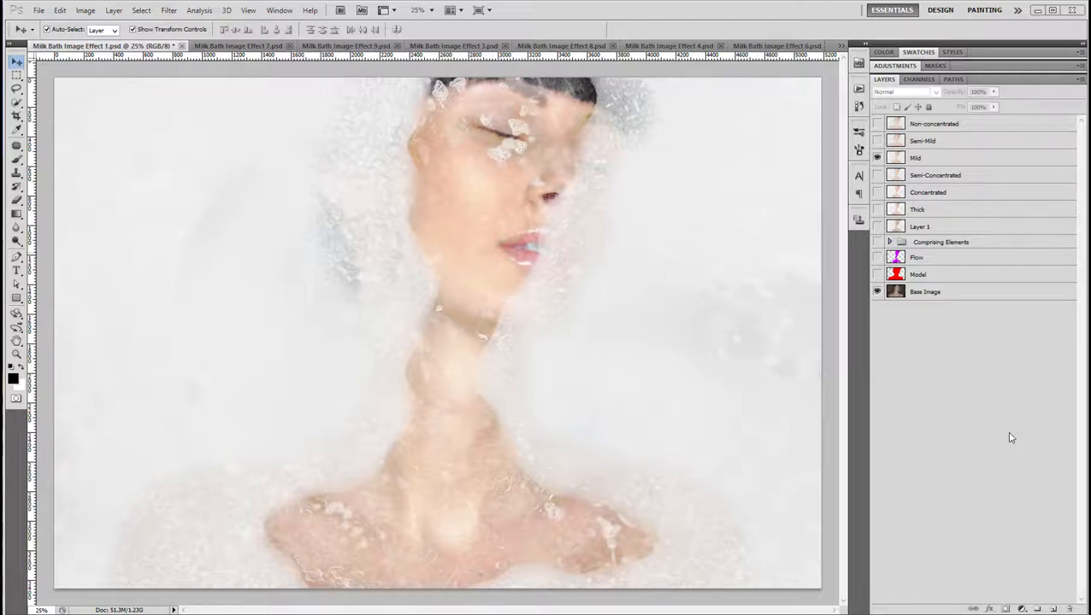
Hide the Mild effect layer to reveal the original photo, and select the Base Image layer.
click(933, 161)
click(877, 158)
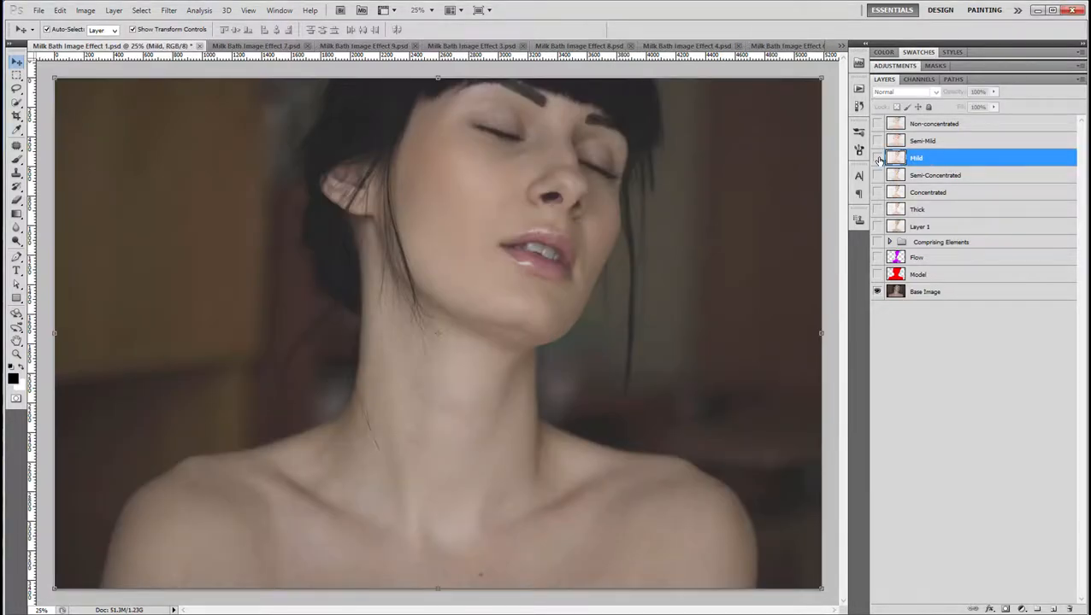
click(934, 294)
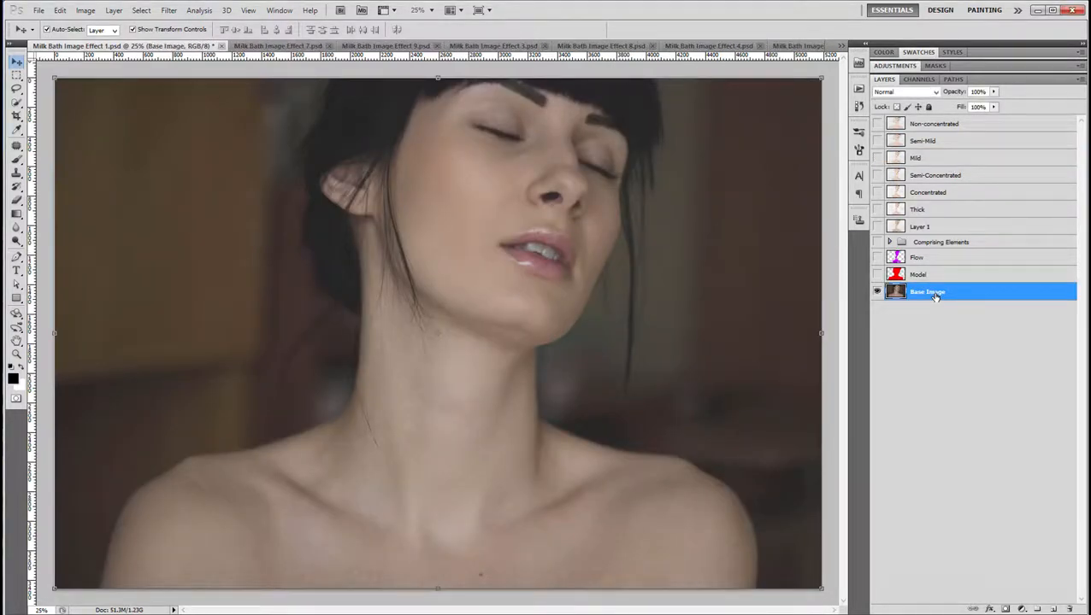
Show the Model, Flow, Comprising Elements and Layer 1 layers one after another above the base photo.
click(877, 274)
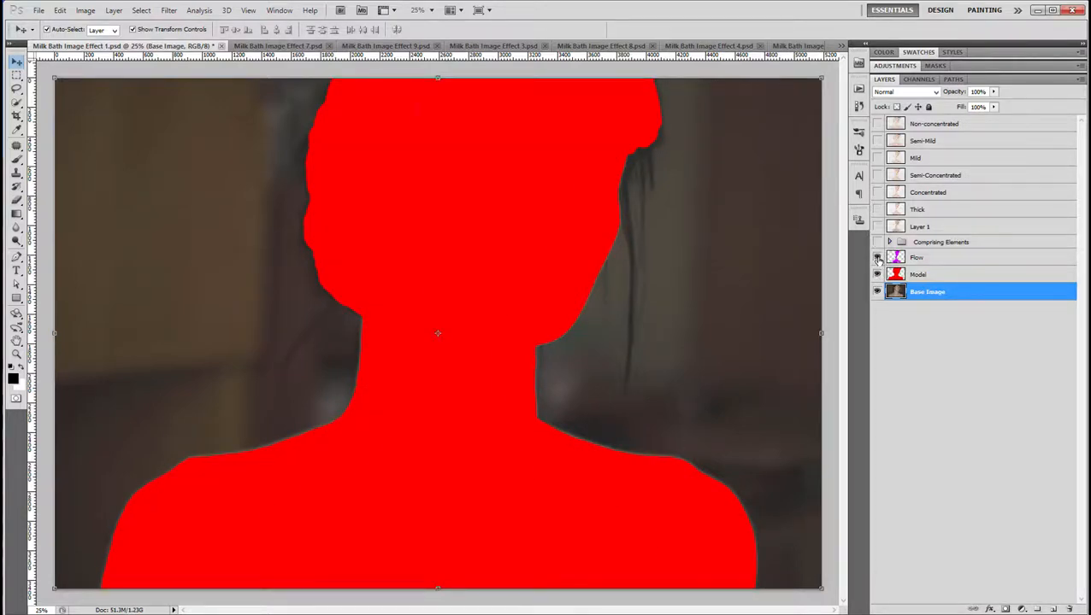
click(877, 257)
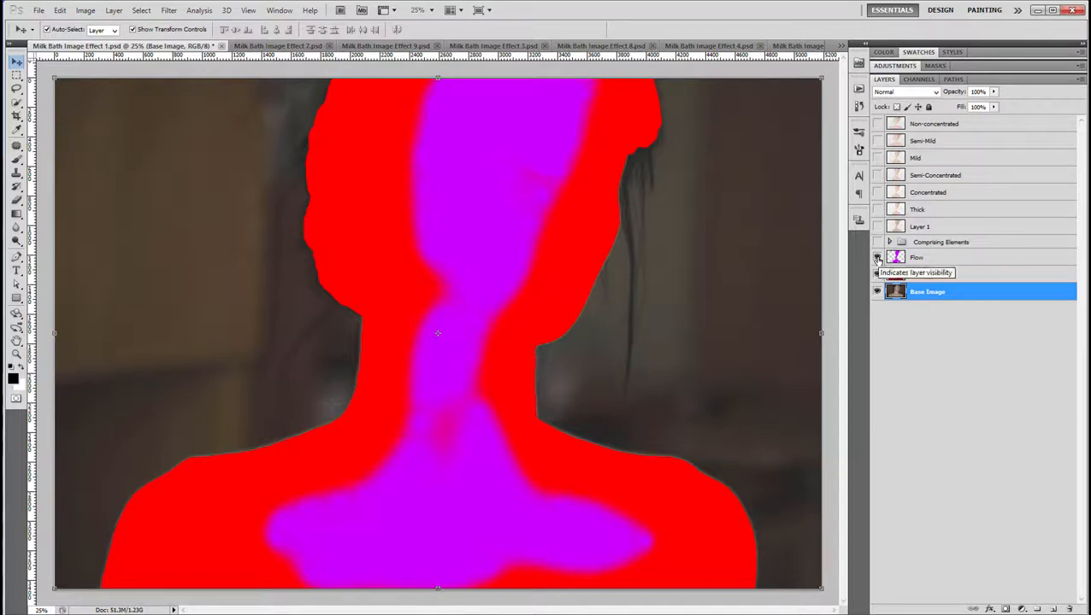
click(877, 244)
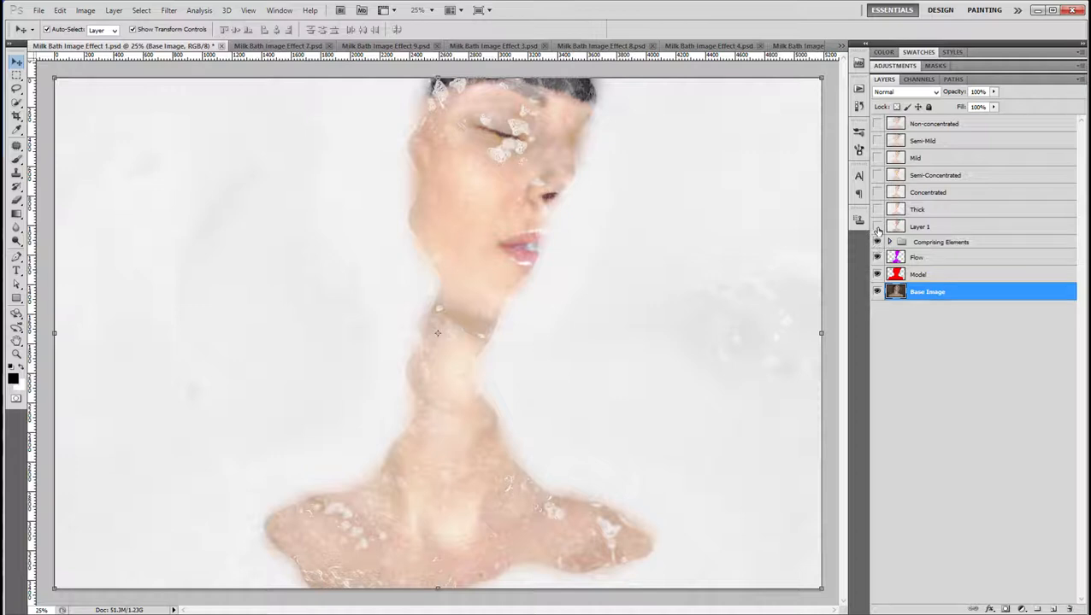
click(877, 227)
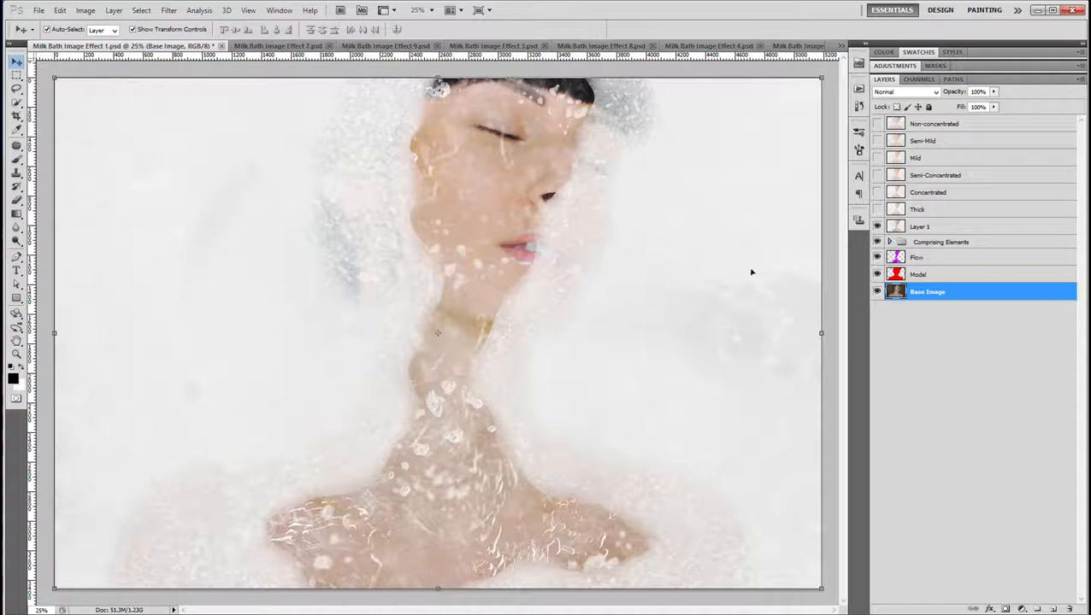
Select Layer 1, compare the image with and without it, and examine its milk effect on the face up close.
click(921, 231)
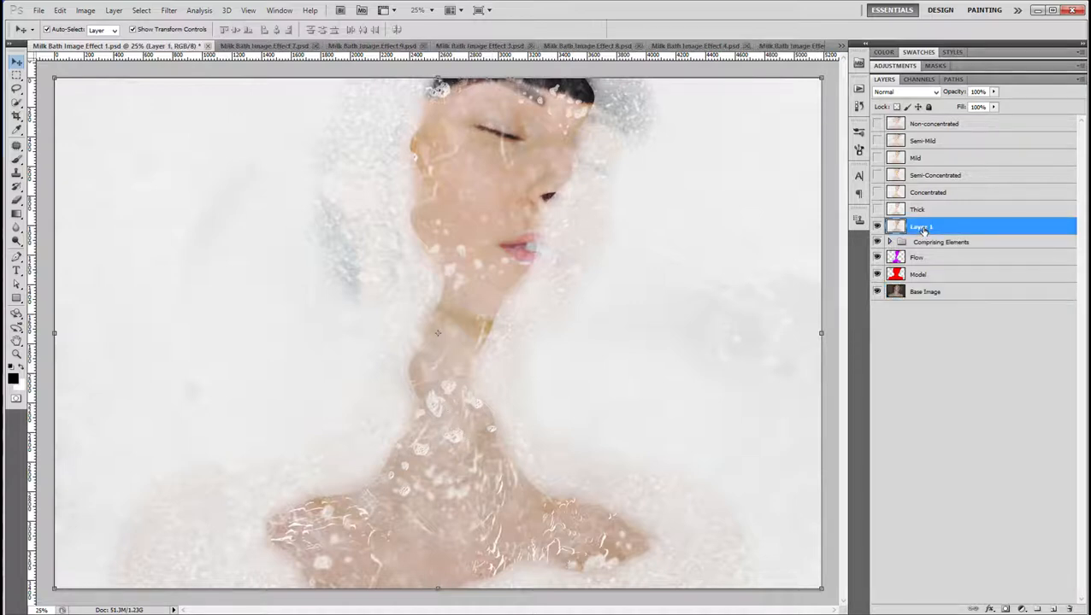
click(876, 227)
click(876, 226)
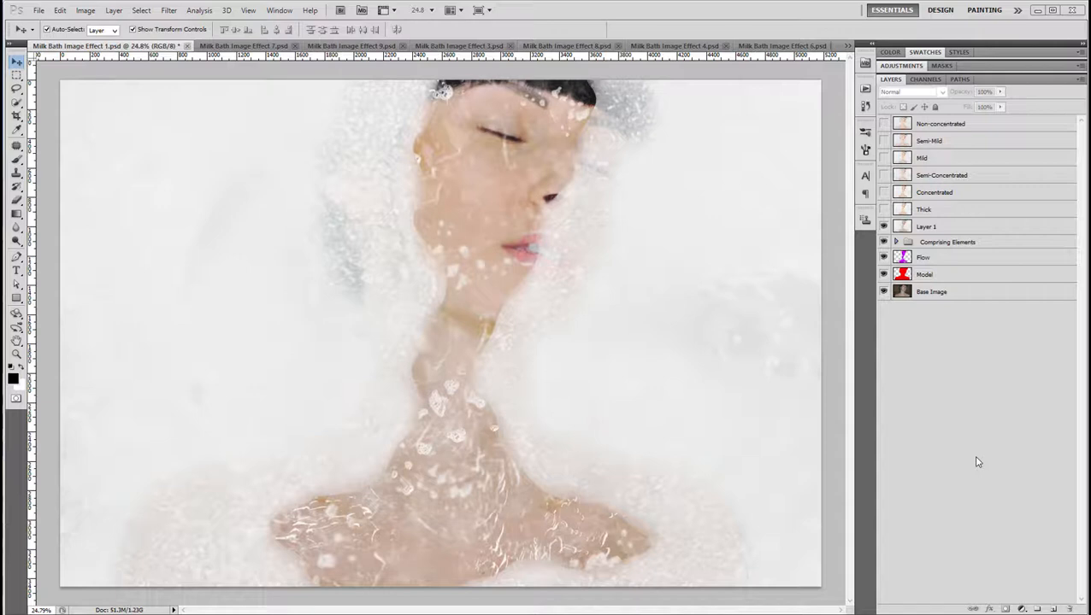
click(936, 226)
scroll(589, 270, up, 3)
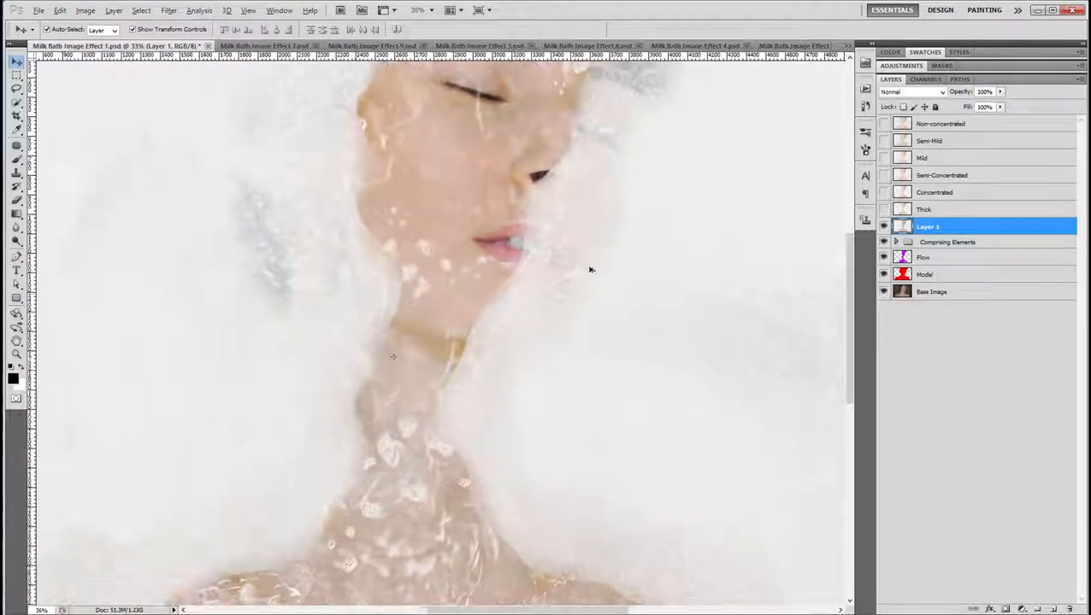
drag(515, 194, 532, 248)
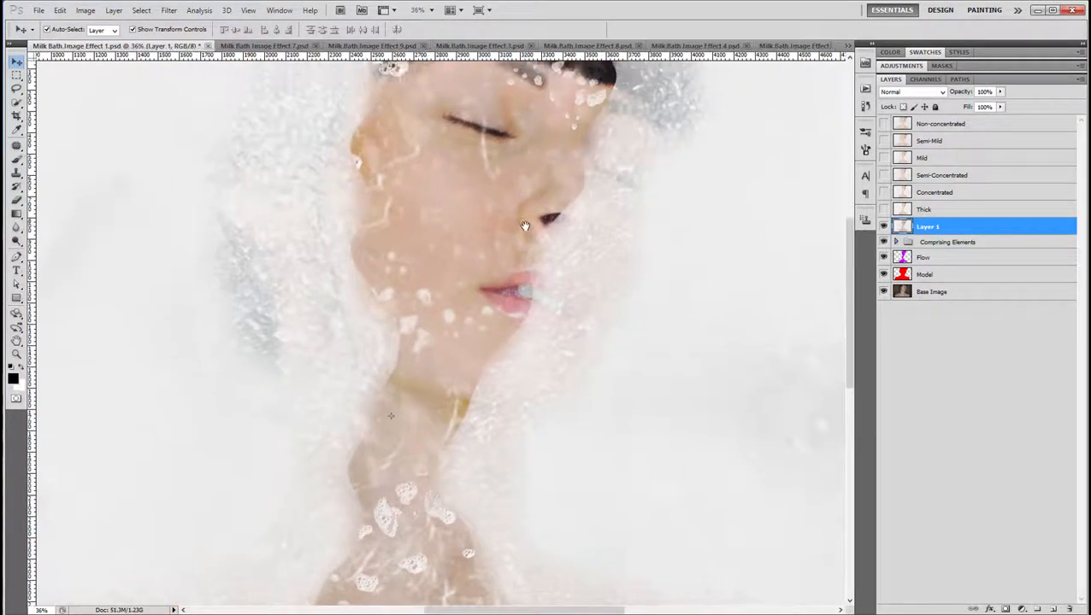
Show the Thick effect layer and select it.
click(884, 210)
drag(674, 184, 670, 191)
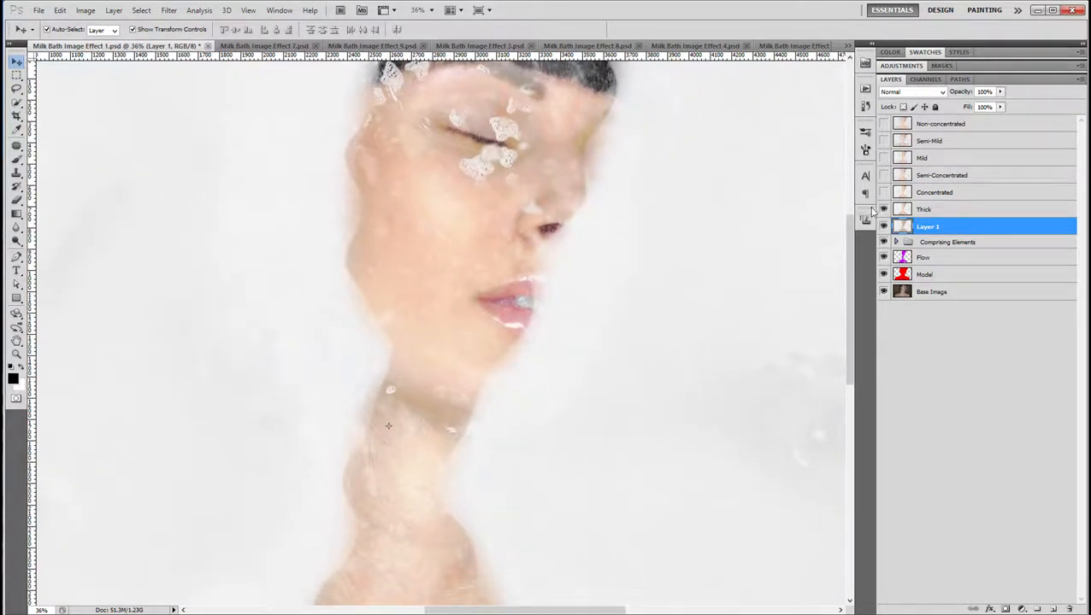
click(929, 208)
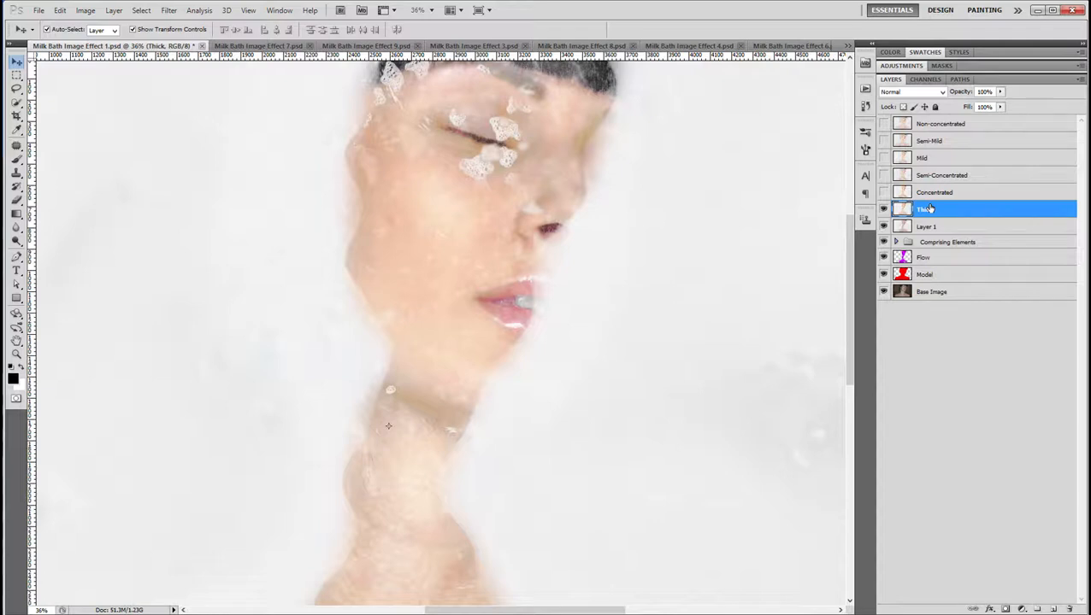
Show the Concentrated, Semi-Concentrated, Mild and Semi-Mild layers in turn, and preview the Non-concentrated layer before hiding it again.
click(882, 192)
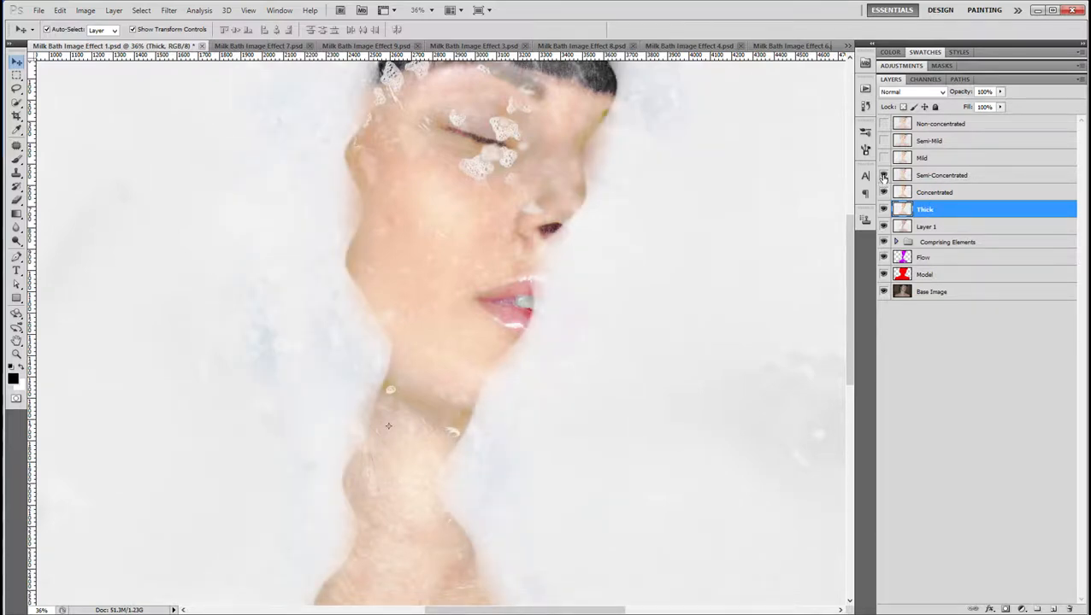
click(883, 175)
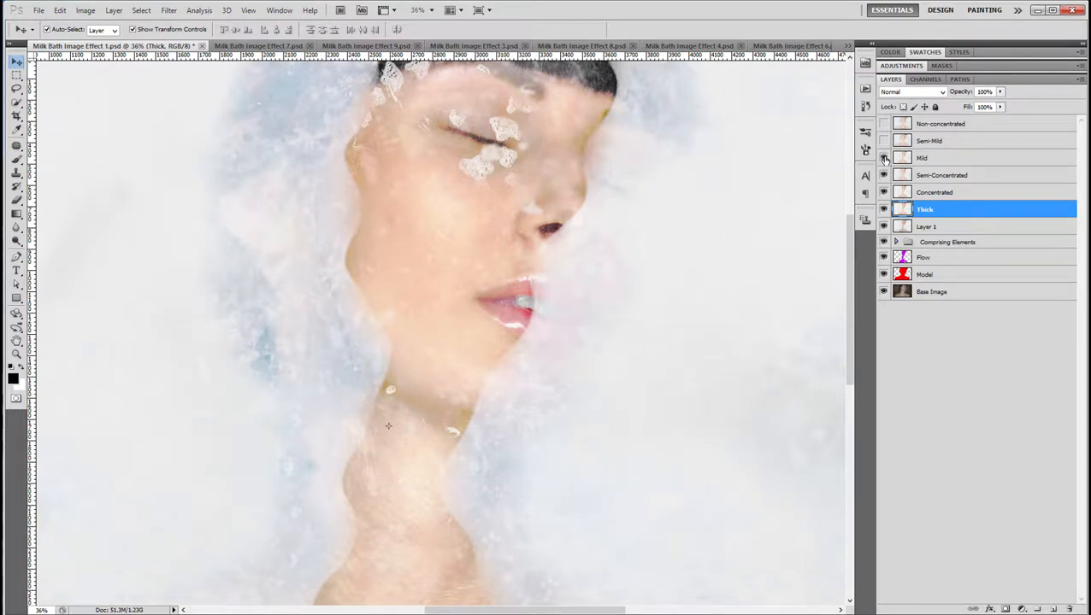
click(884, 158)
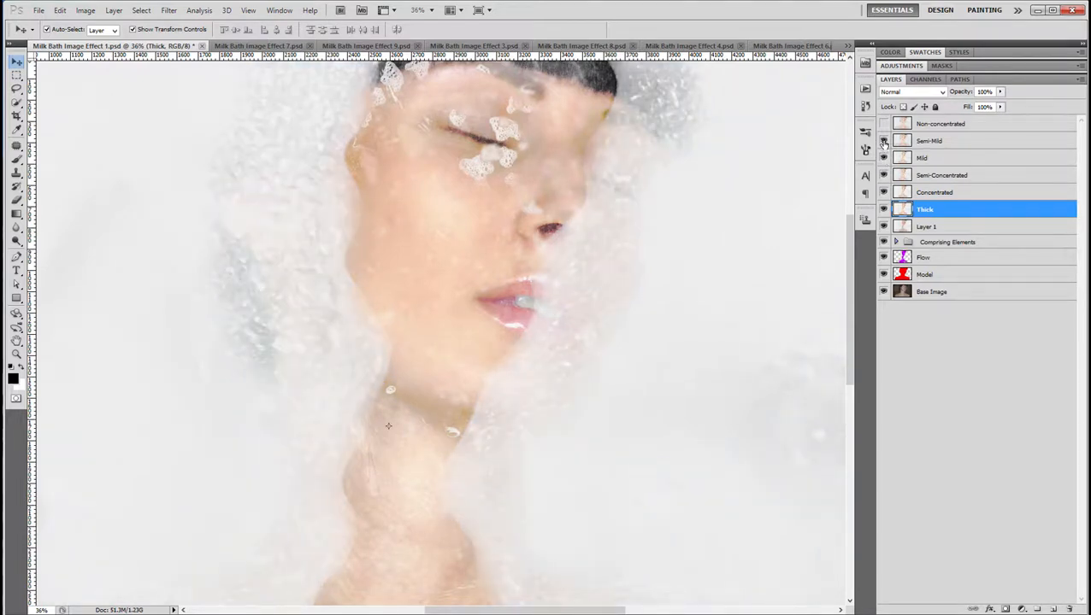
click(884, 142)
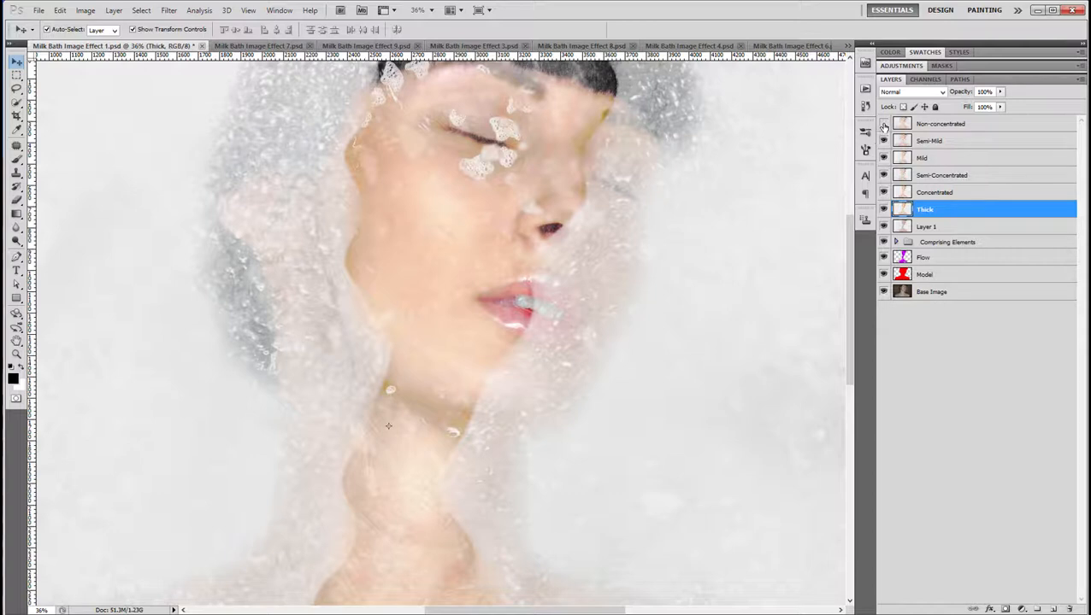
click(884, 125)
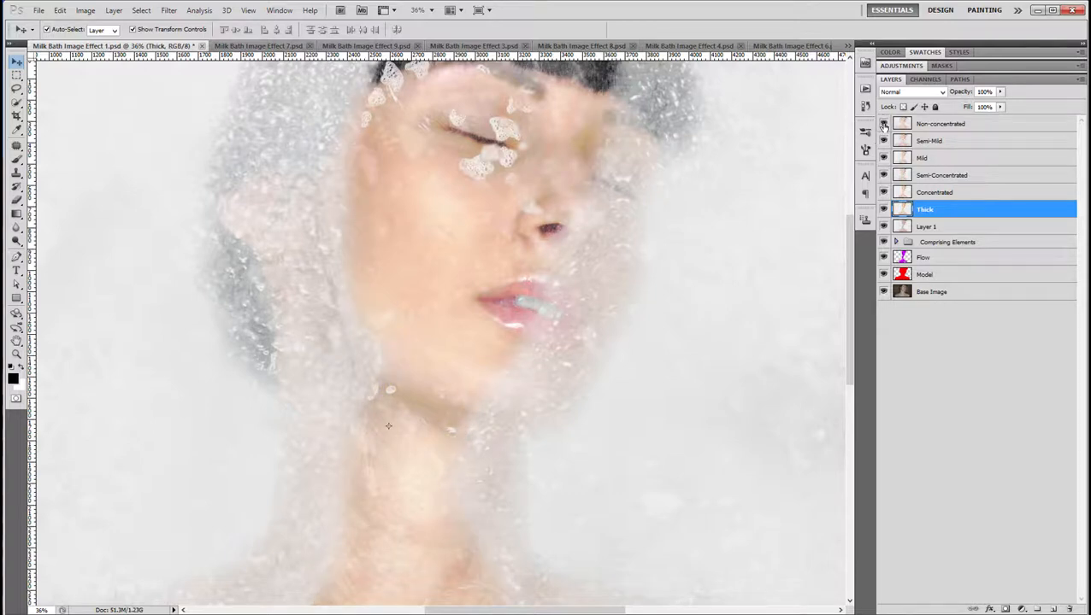
click(884, 125)
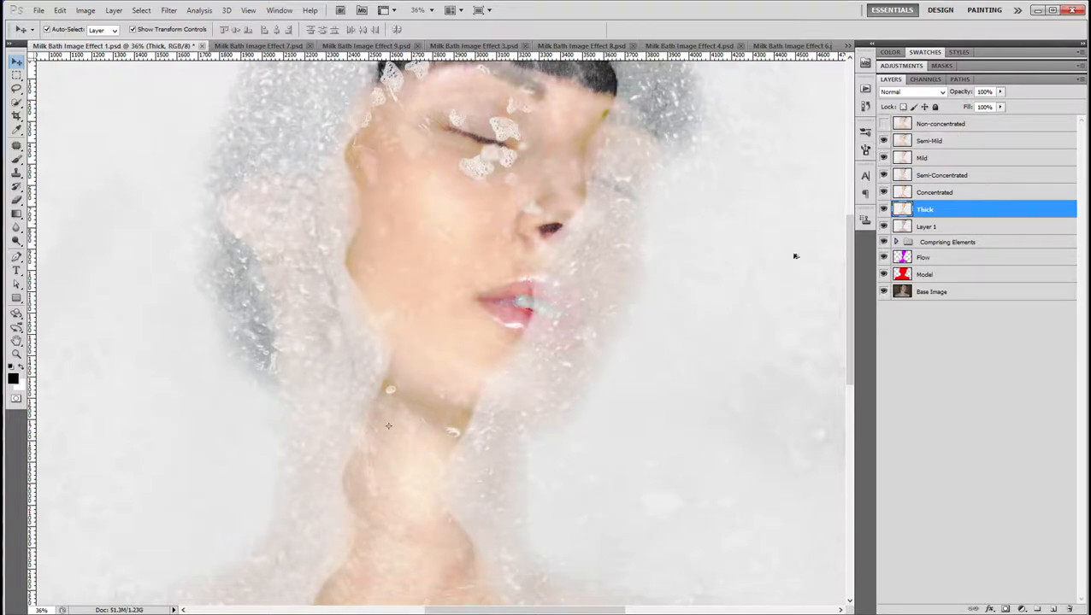
Fit the whole image in view and hide the Semi-Mild, Mild and Semi-Concentrated layers.
key(ctrl+0)
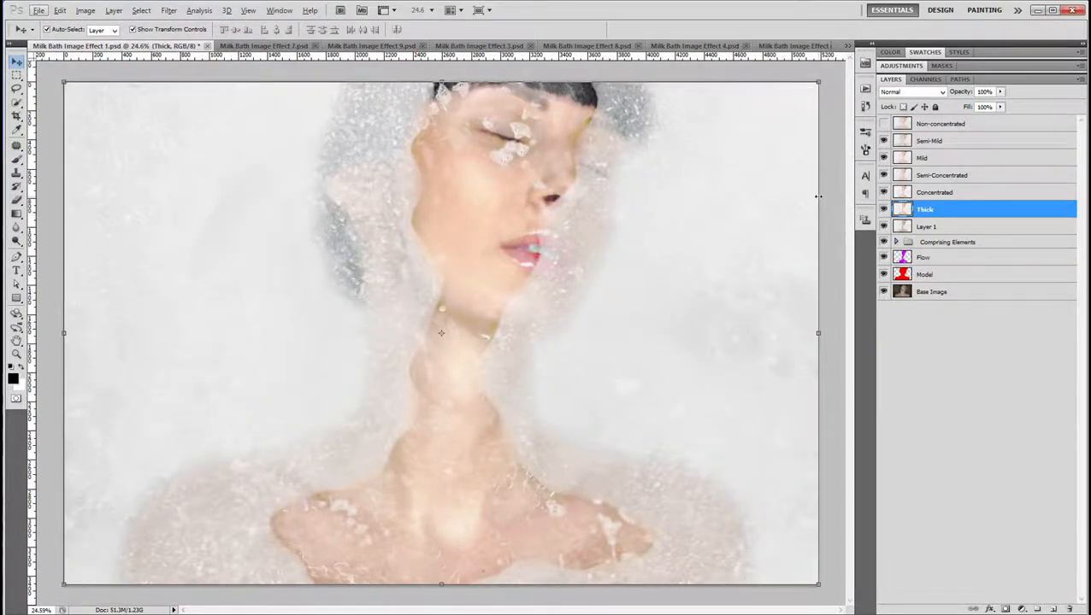
click(884, 157)
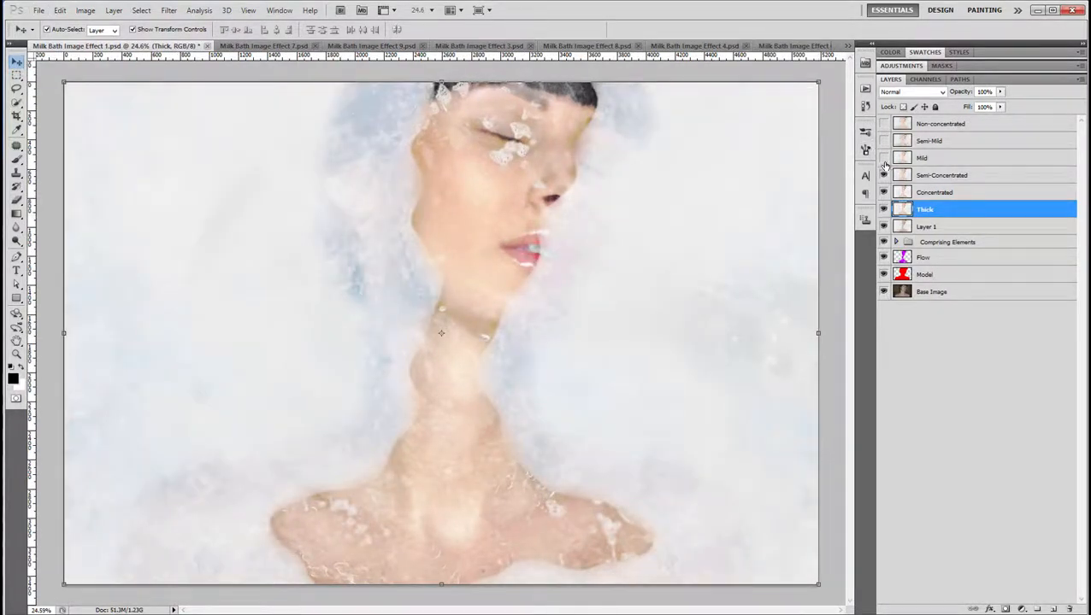
click(884, 175)
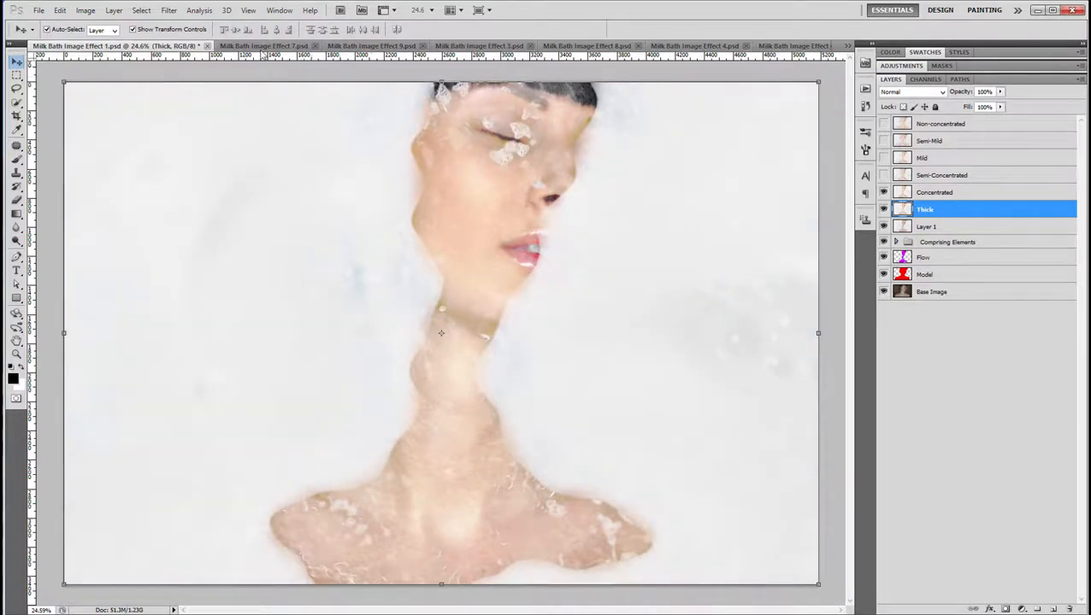
Switch to Milk Bath Image Effect 7.psd, hide the Comprising Elements group, and select the Base Image layer.
click(265, 45)
scroll(388, 333, up, 2)
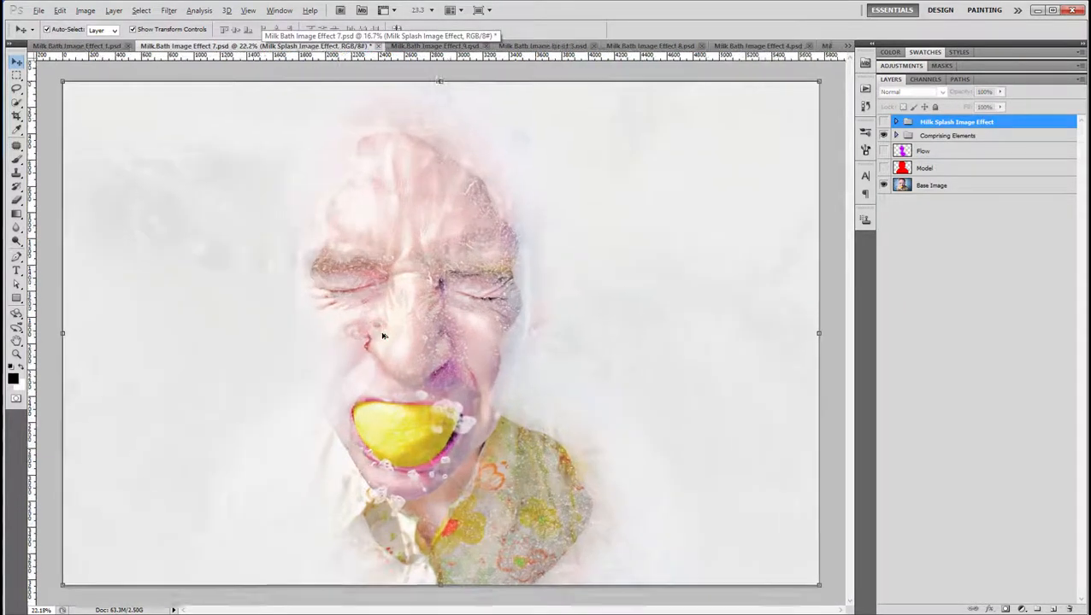
click(883, 136)
click(933, 187)
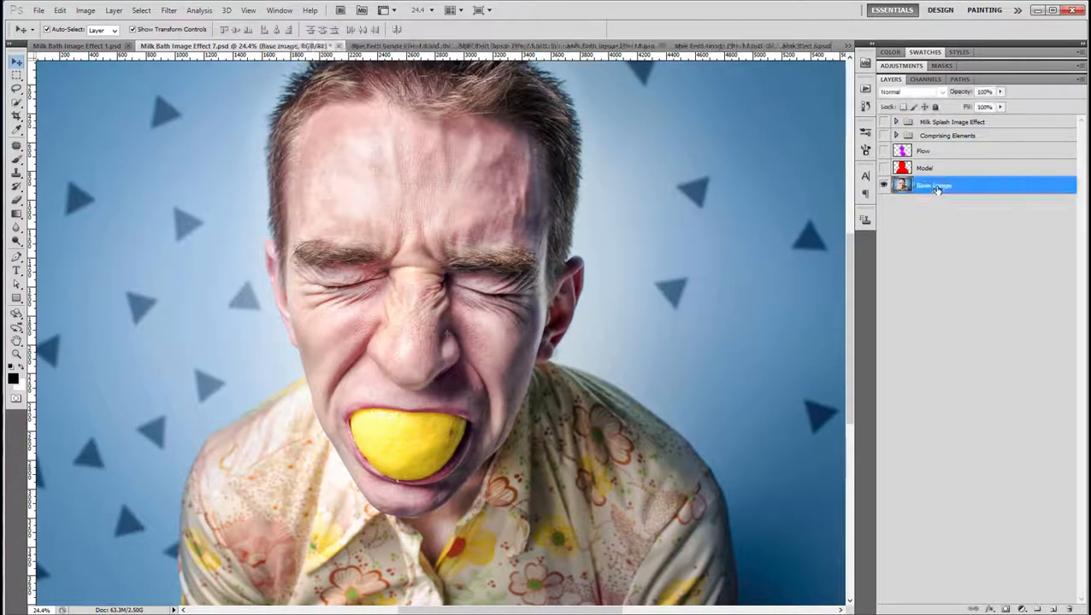
Show the Model, Flow and Comprising Elements layers in turn over the base photo, and leave no layer selected.
click(884, 168)
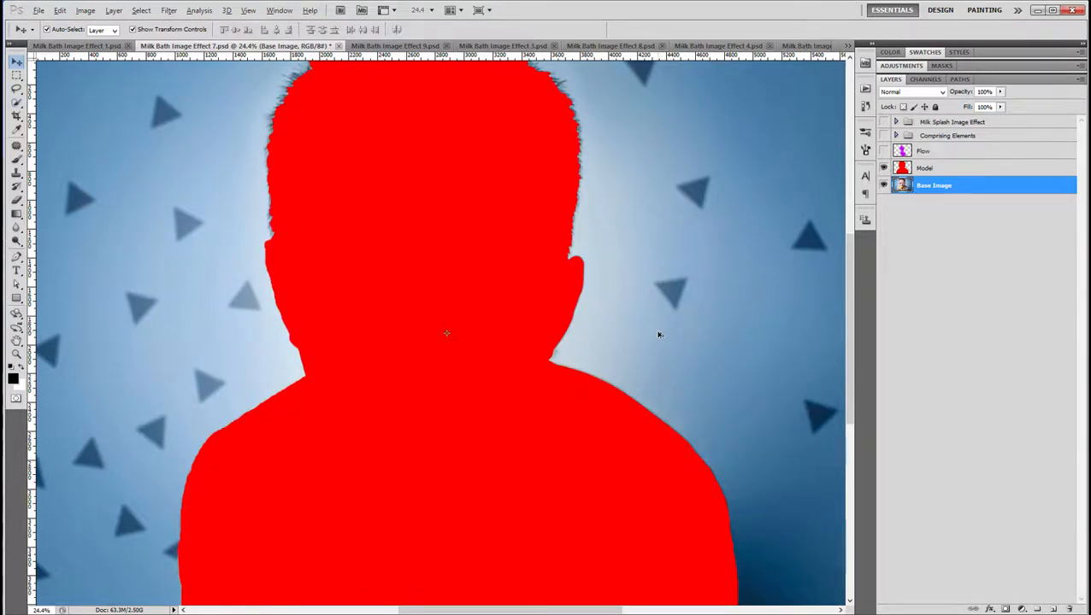
key(ctrl+0)
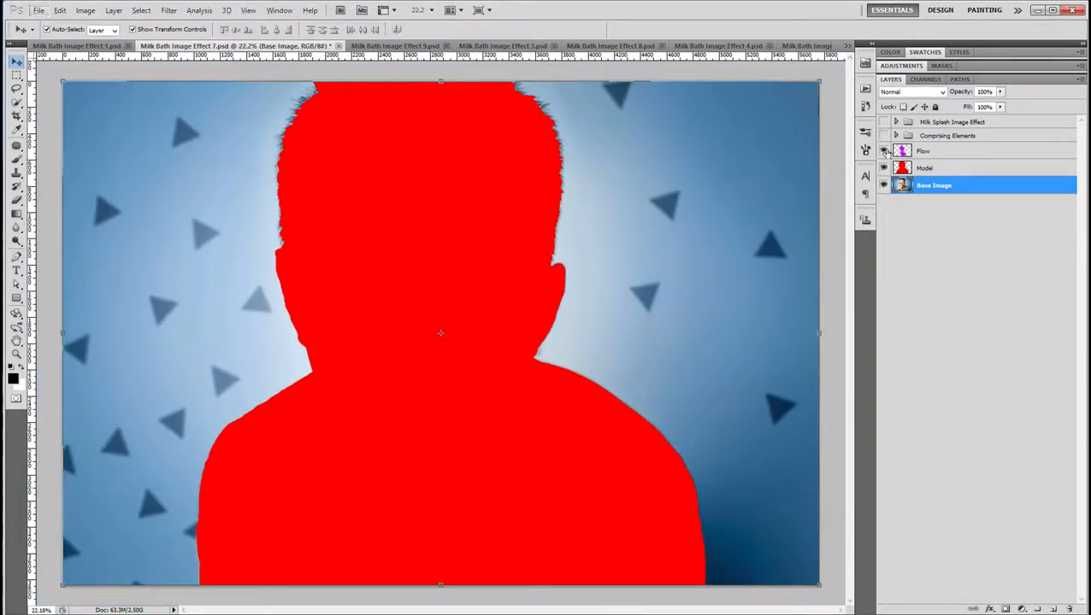
click(884, 151)
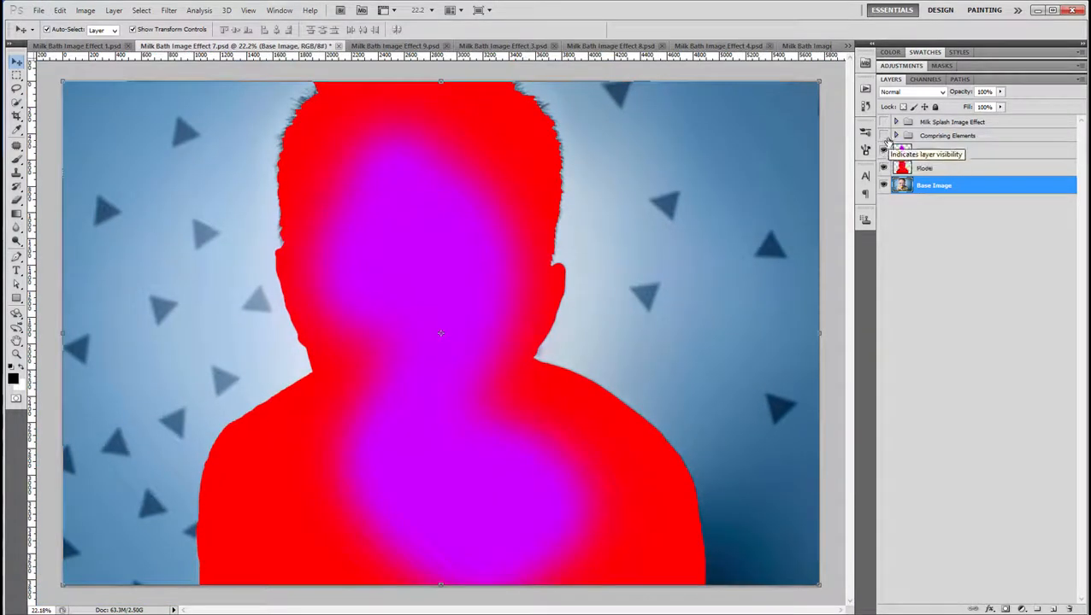
click(884, 135)
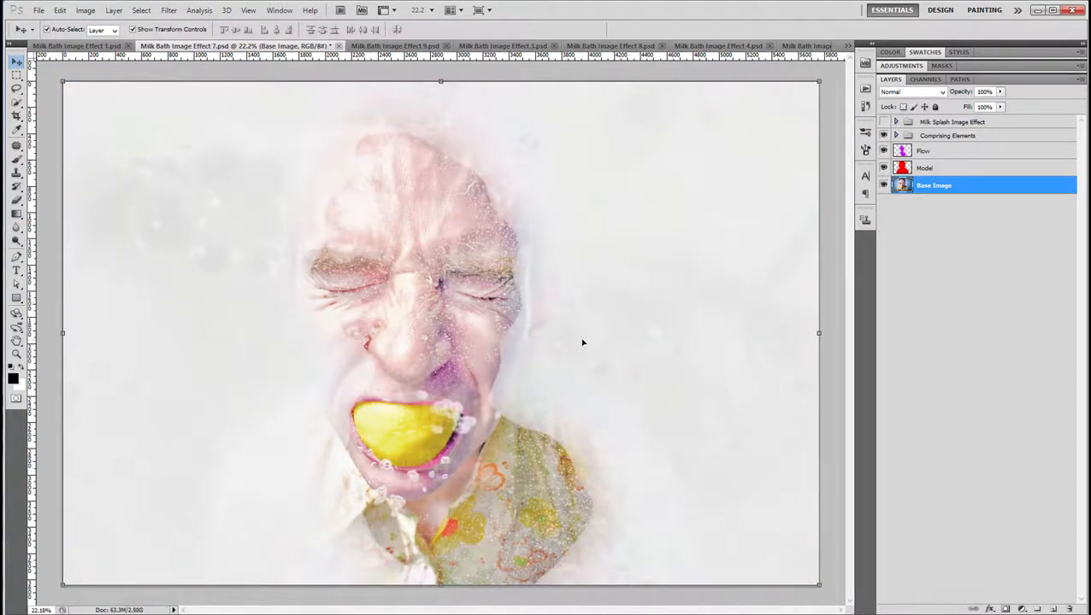
click(1017, 435)
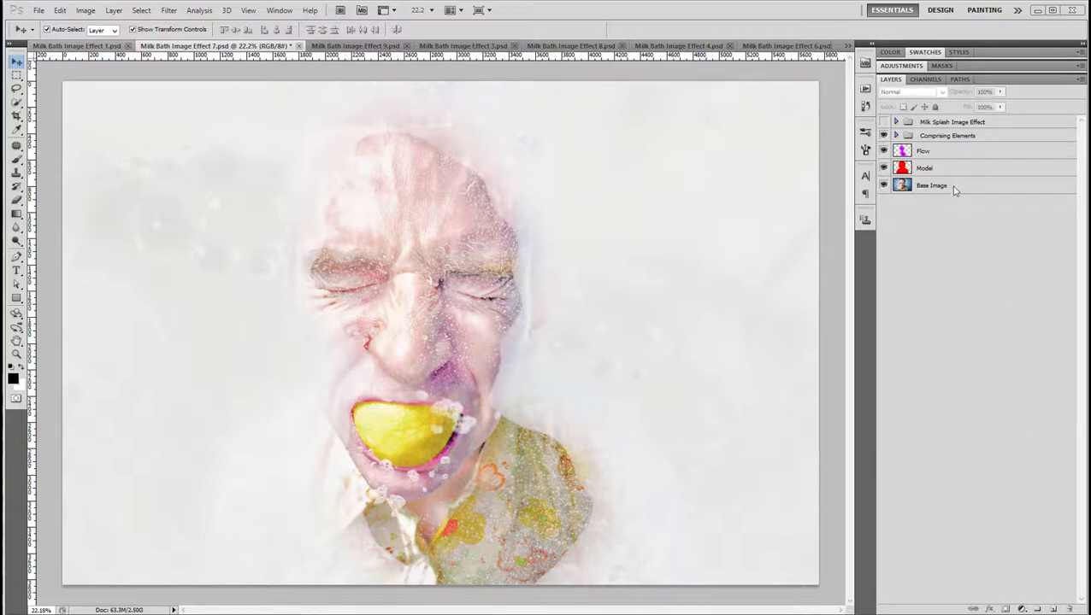
Select the Comprising Elements group, and temporarily show the Milk Splash Image Effect group to examine the splashes around the head.
click(946, 140)
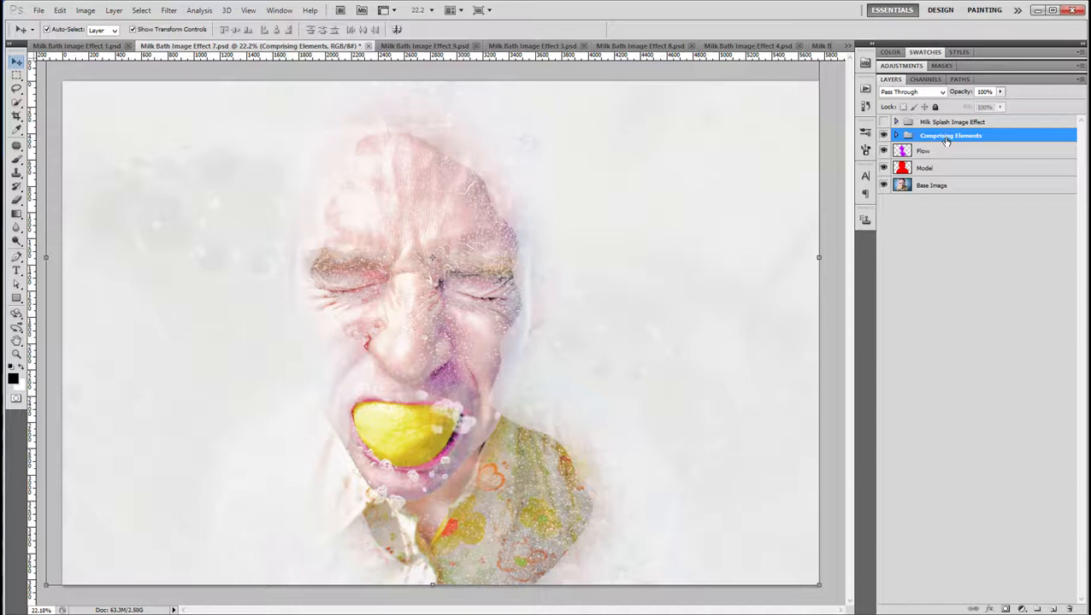
click(883, 121)
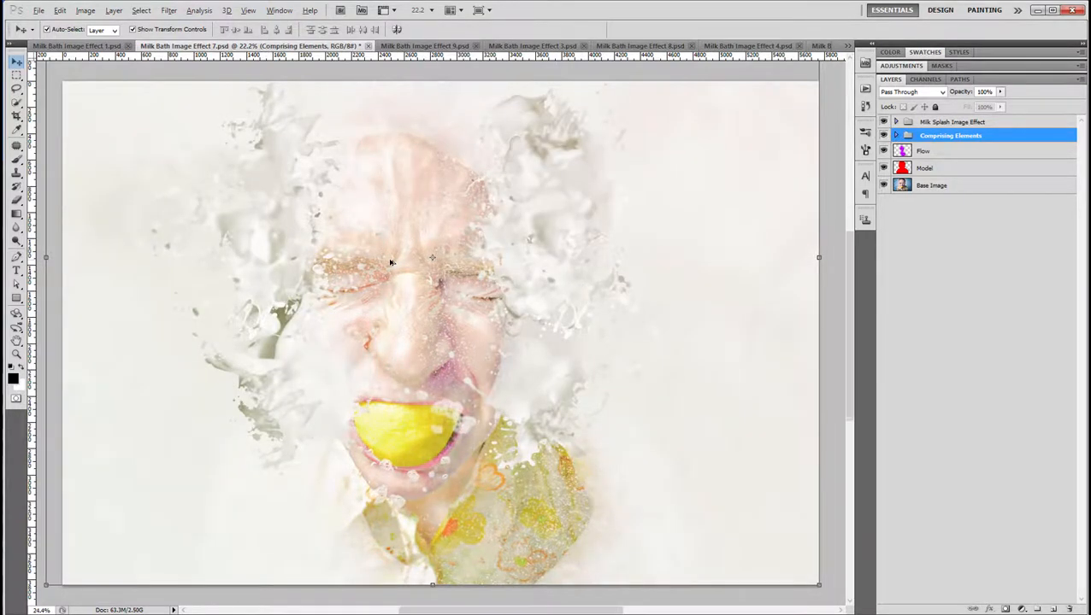
scroll(391, 263, up, 4)
scroll(390, 263, down, 3)
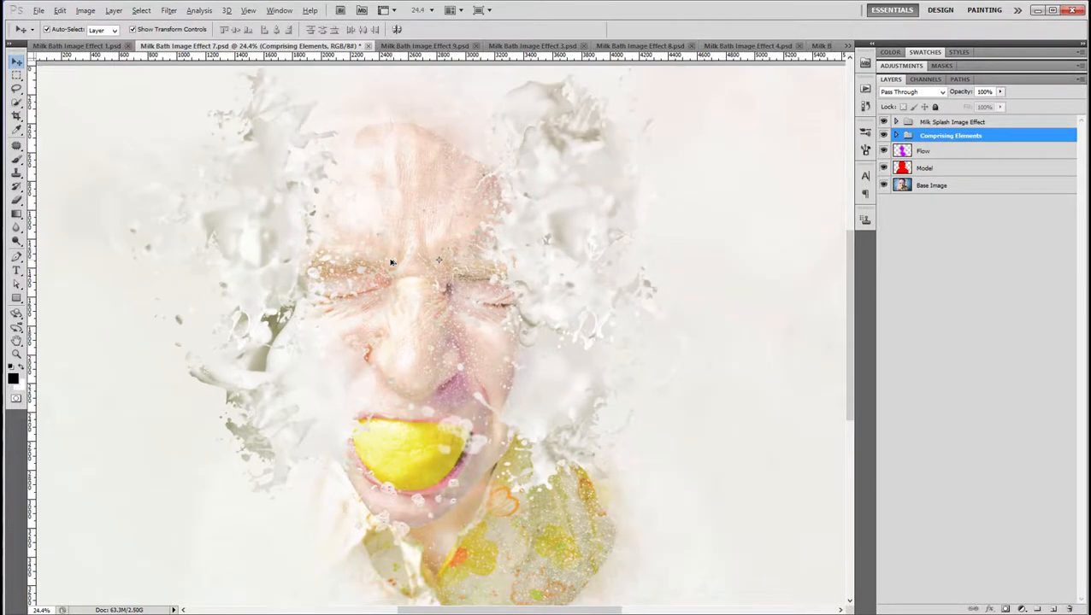
key(alt)
click(881, 124)
Examine the milk bath effect's details on the man's face, lemon and shirt up close and in full view.
scroll(551, 302, up, 5)
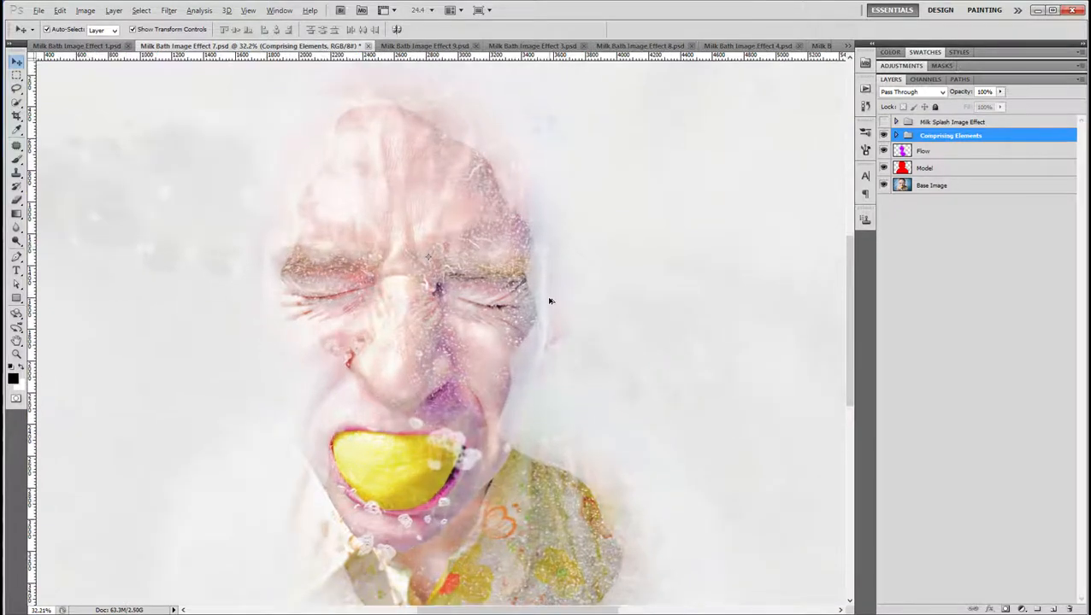
drag(580, 330, 433, 111)
scroll(633, 273, up, 4)
scroll(625, 243, left, 3)
drag(491, 259, 567, 235)
scroll(567, 243, down, 2)
scroll(567, 245, down, 2)
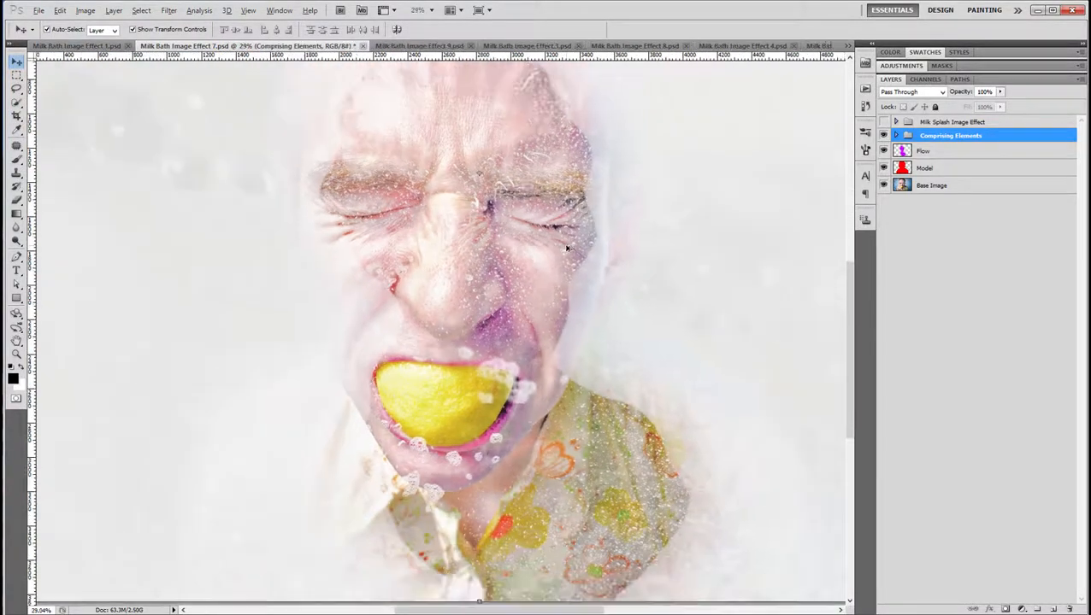
scroll(566, 248, down, 2)
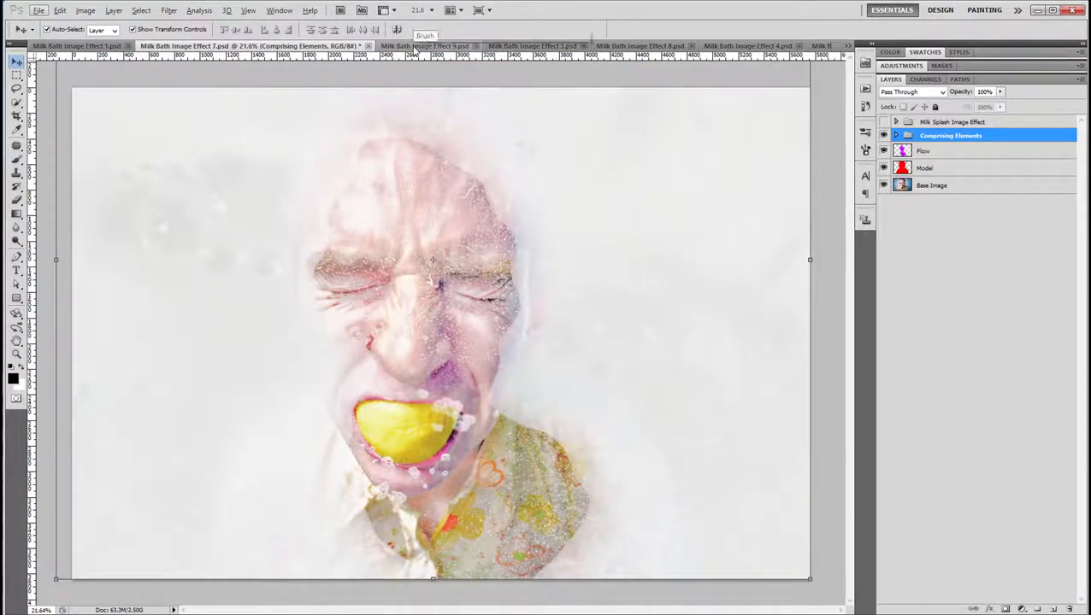
Switch to Milk Bath Image Effect 9.psd, hide Layer 2 to reveal the base photo, and leave no layer selected.
click(413, 45)
scroll(530, 285, up, 2)
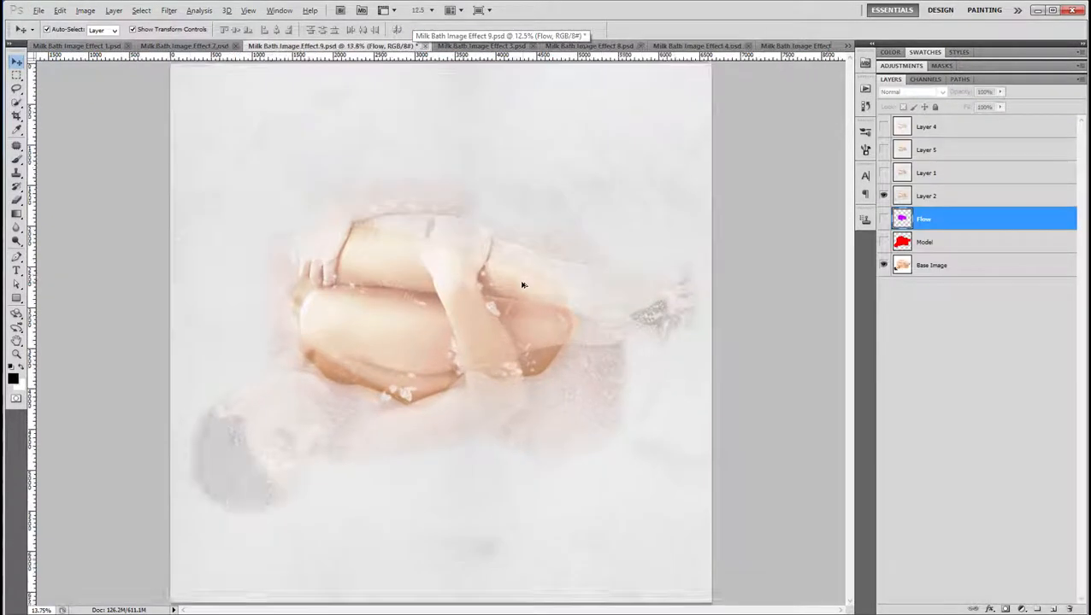
scroll(525, 287, down, 1)
click(883, 196)
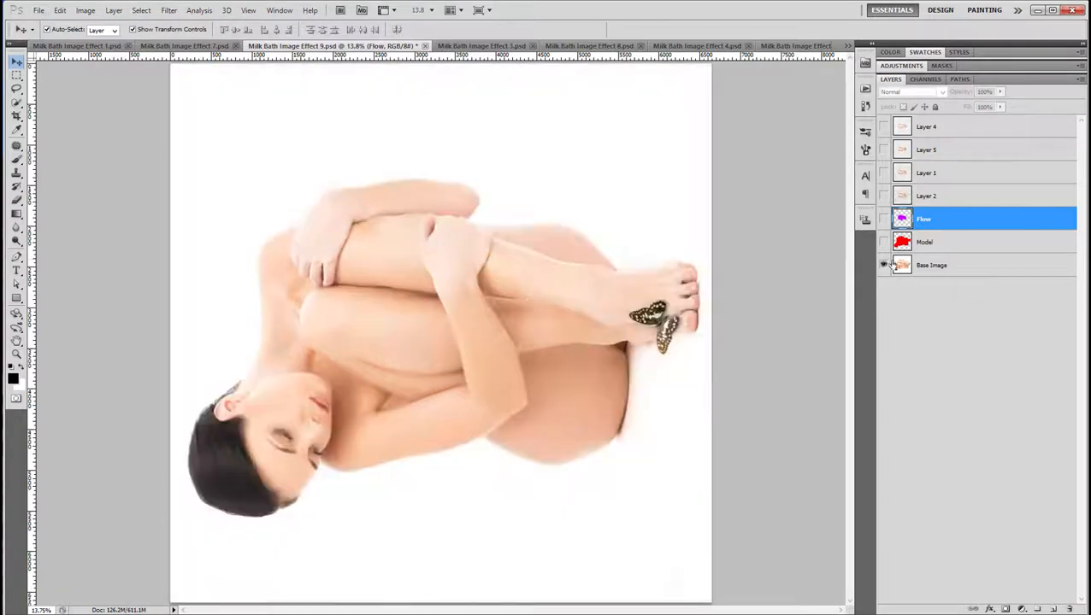
click(911, 342)
scroll(409, 348, up, 1)
scroll(412, 346, down, 1)
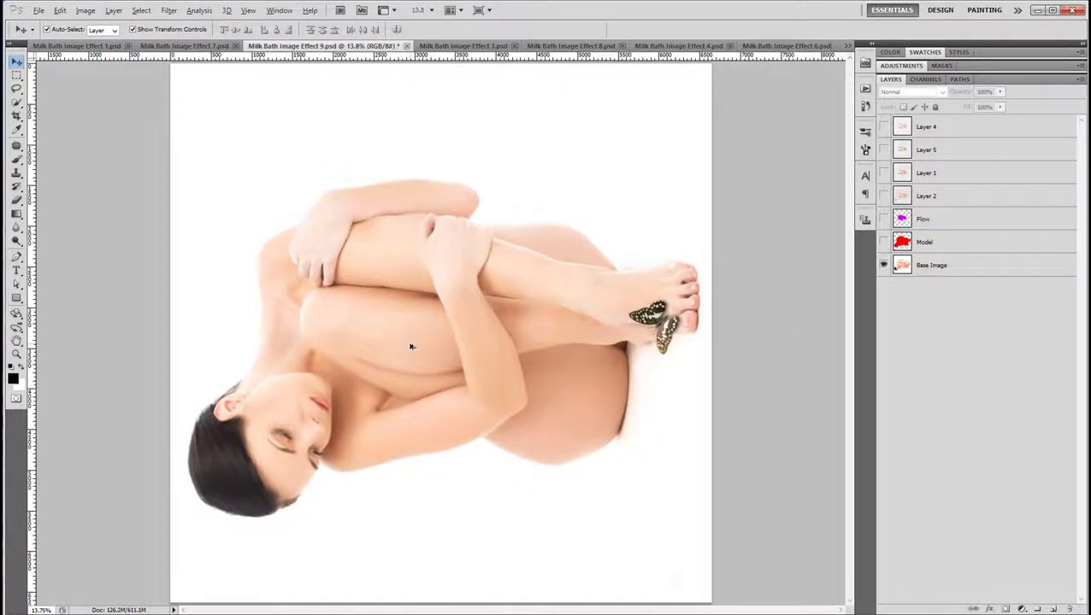
Show and select the Model layer, and replace it with the visible Flow layer over the base photo.
click(883, 242)
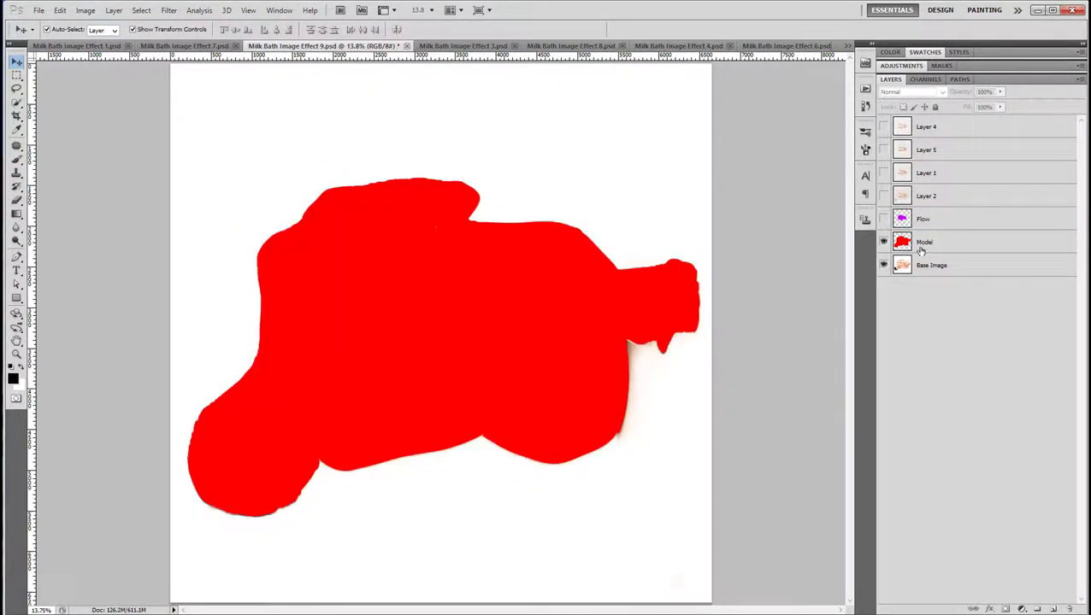
click(927, 248)
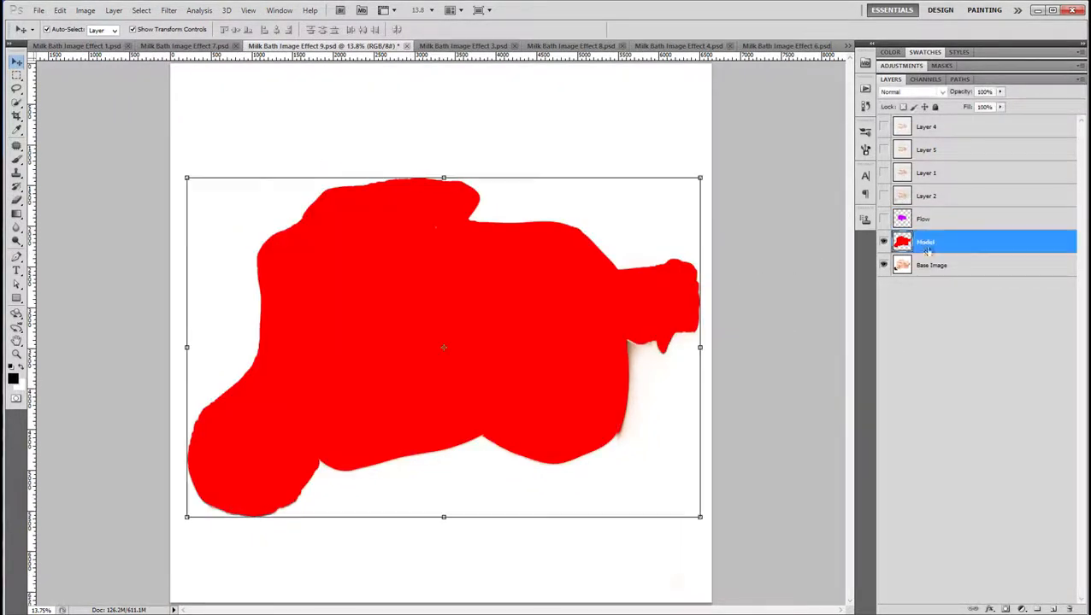
click(883, 219)
click(883, 242)
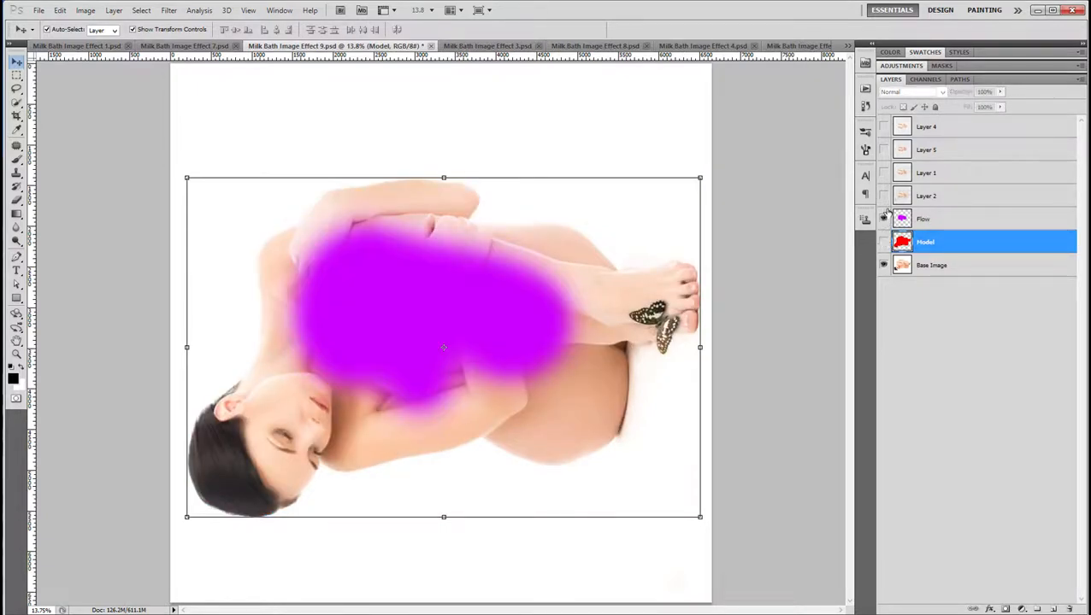
Show Layer 2 and examine its milk bath effect around the curled-up figure up close.
click(883, 196)
scroll(430, 358, up, 4)
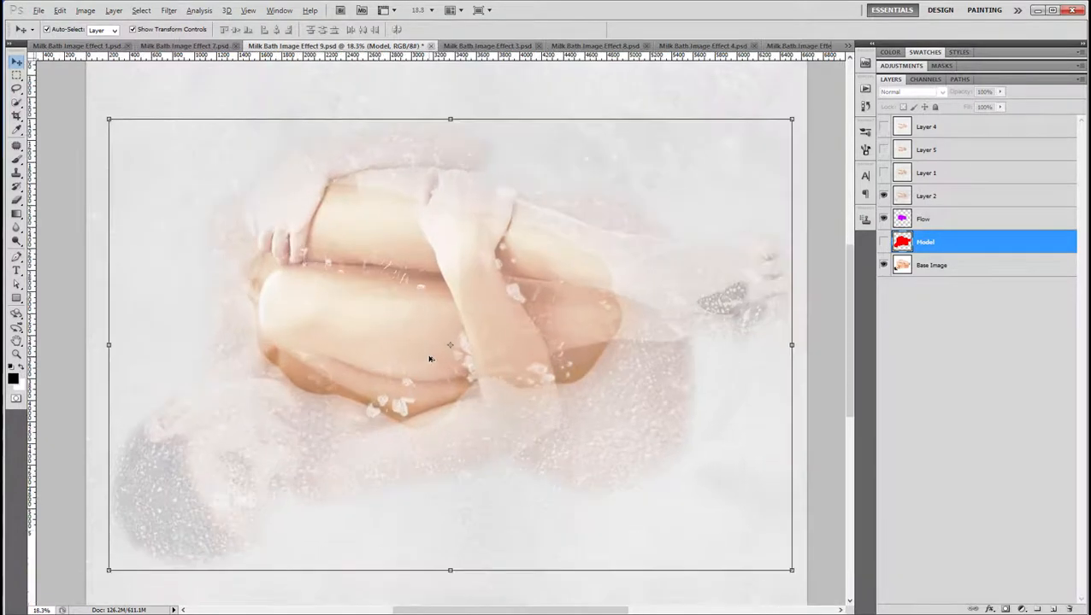
scroll(430, 358, up, 3)
scroll(430, 358, down, 3)
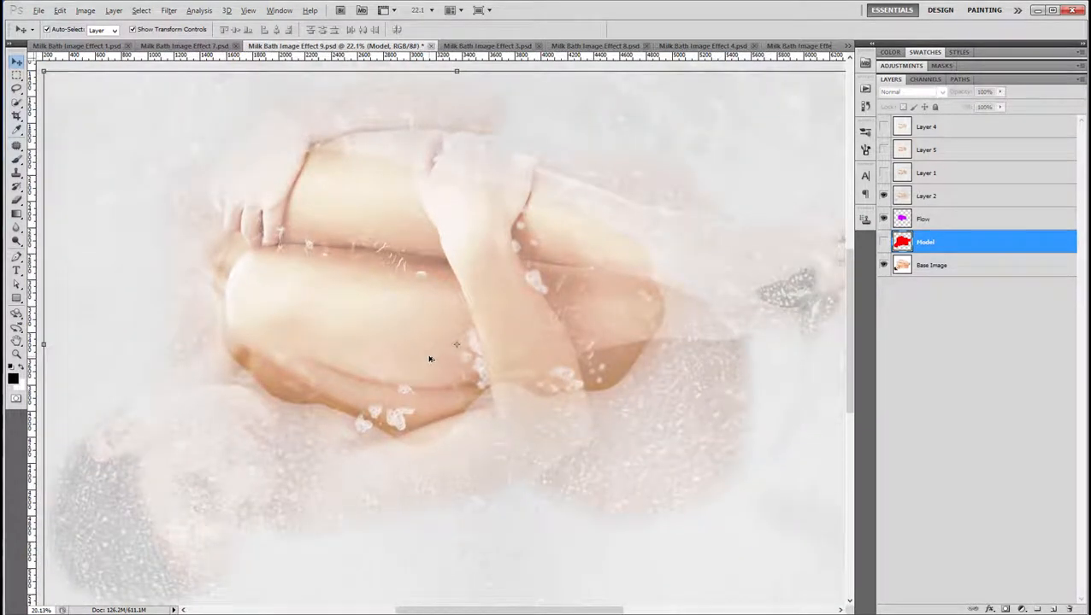
scroll(430, 358, down, 3)
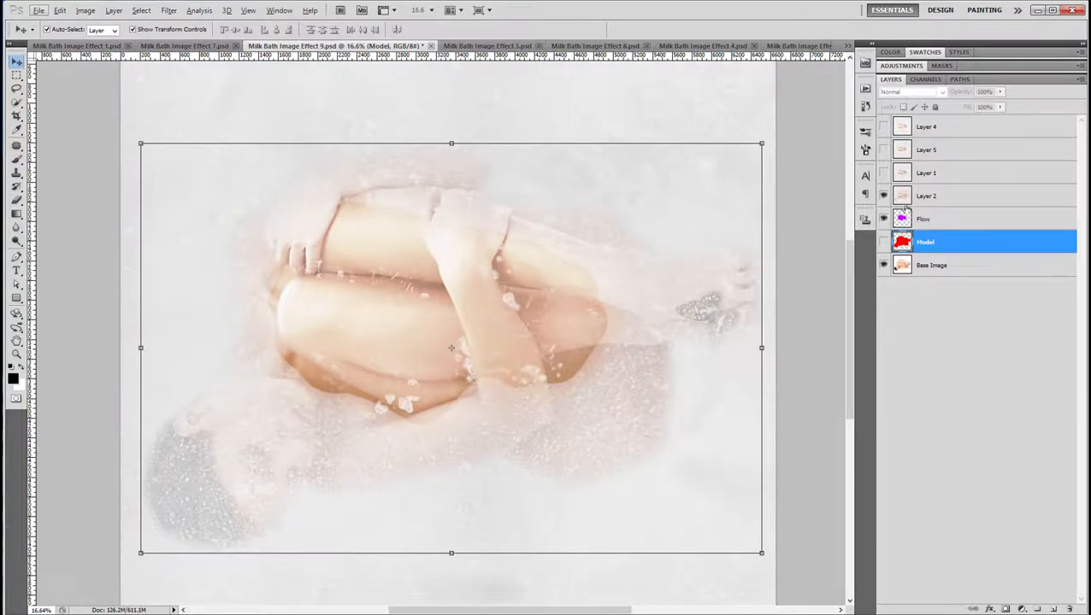
Show Layer 1 and Layer 5 above Layer 2 in turn, and clear the layer selection.
click(884, 174)
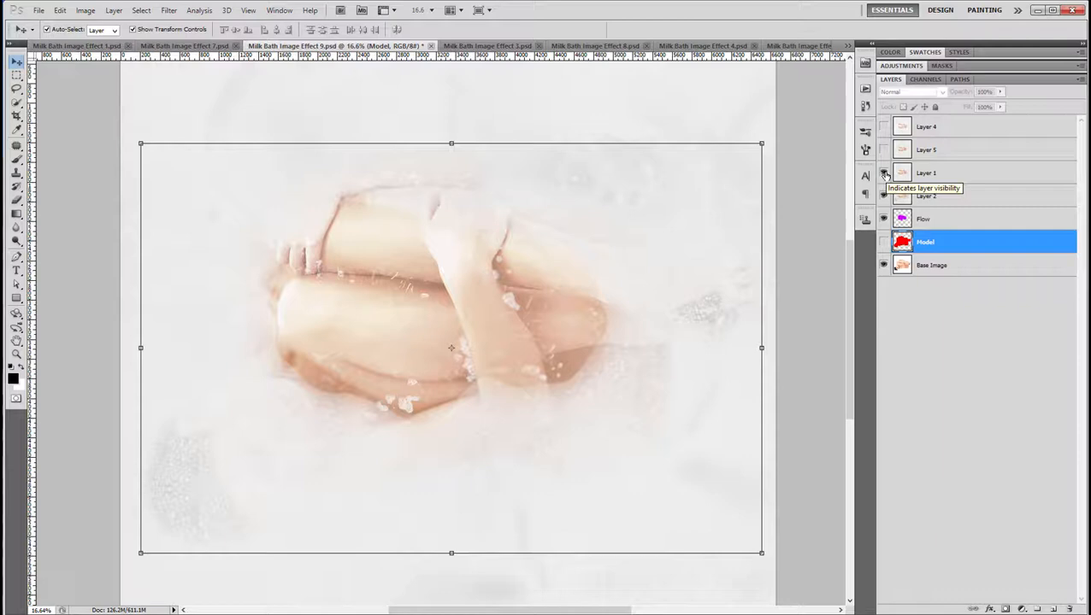
click(884, 150)
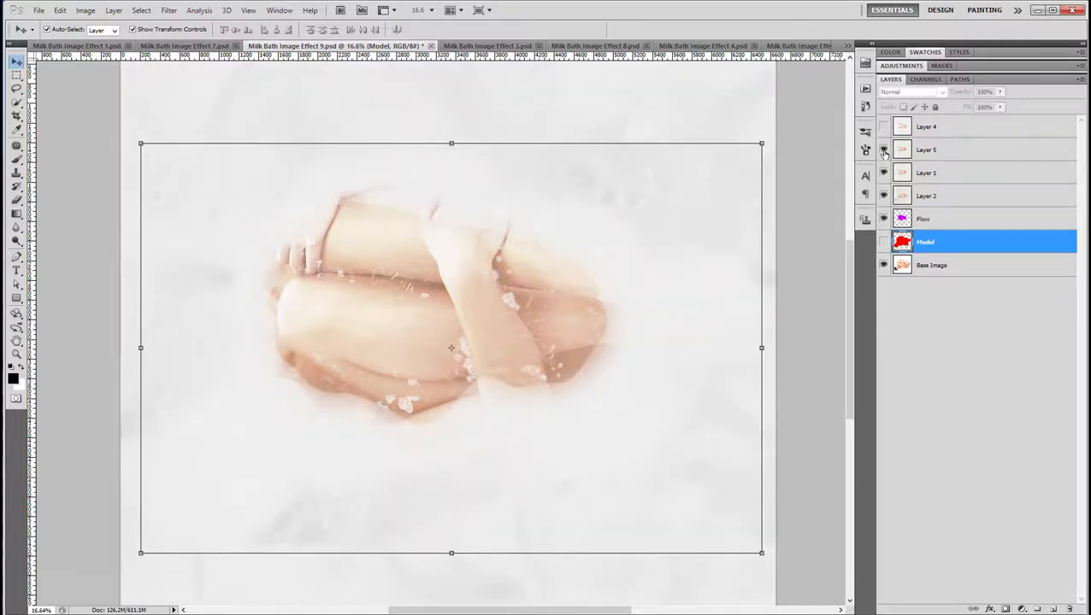
click(796, 295)
Examine the Layer 5 effect's droplets and milk texture around the figure's arm and legs up close.
scroll(777, 301, down, 1)
scroll(778, 301, up, 4)
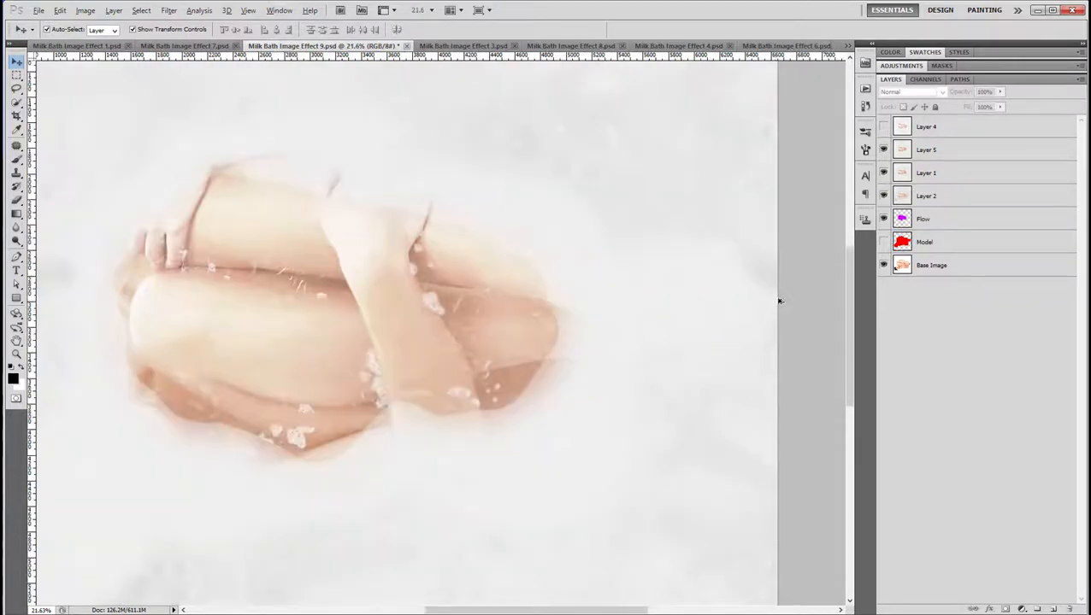
scroll(767, 286, down, 1)
scroll(766, 285, up, 3)
scroll(767, 286, down, 2)
scroll(767, 285, up, 2)
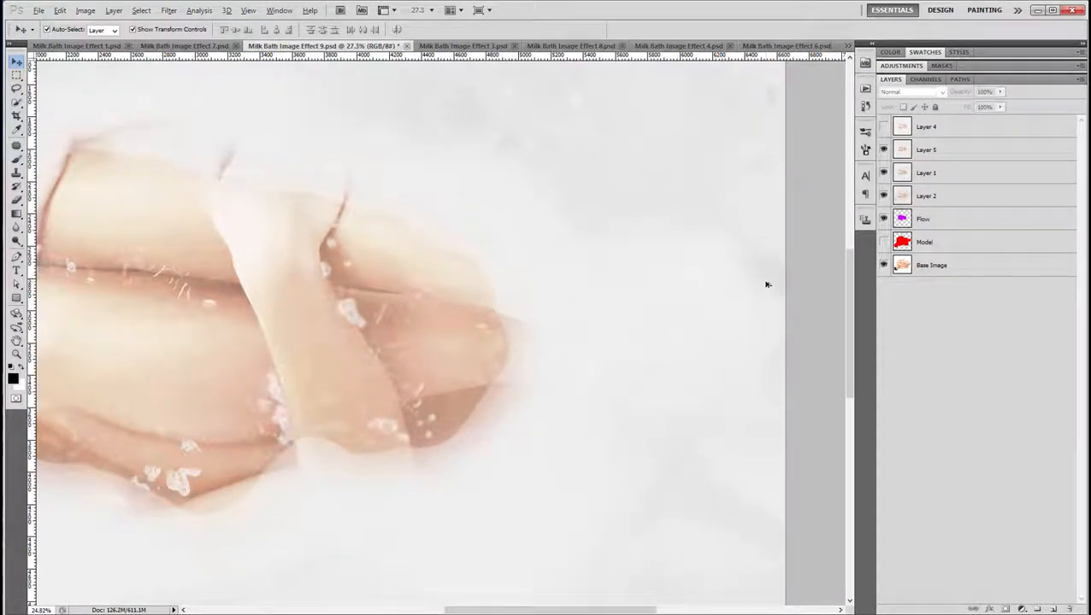
scroll(766, 284, down, 2)
scroll(767, 285, up, 1)
Show Layer 4 and examine its milk bath variation at 100% and in full view.
click(884, 127)
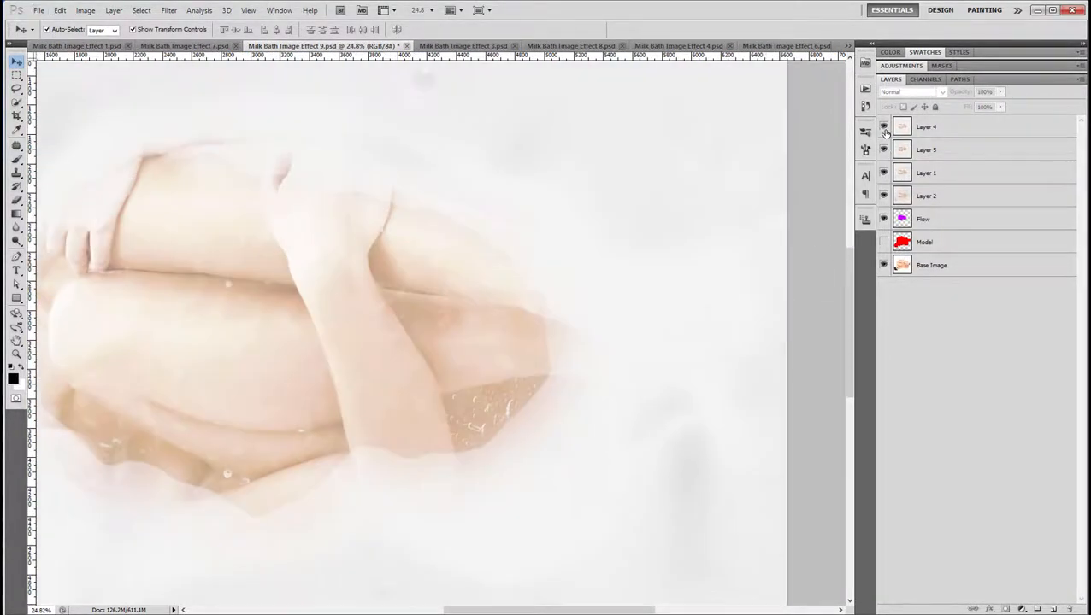
drag(514, 335, 691, 297)
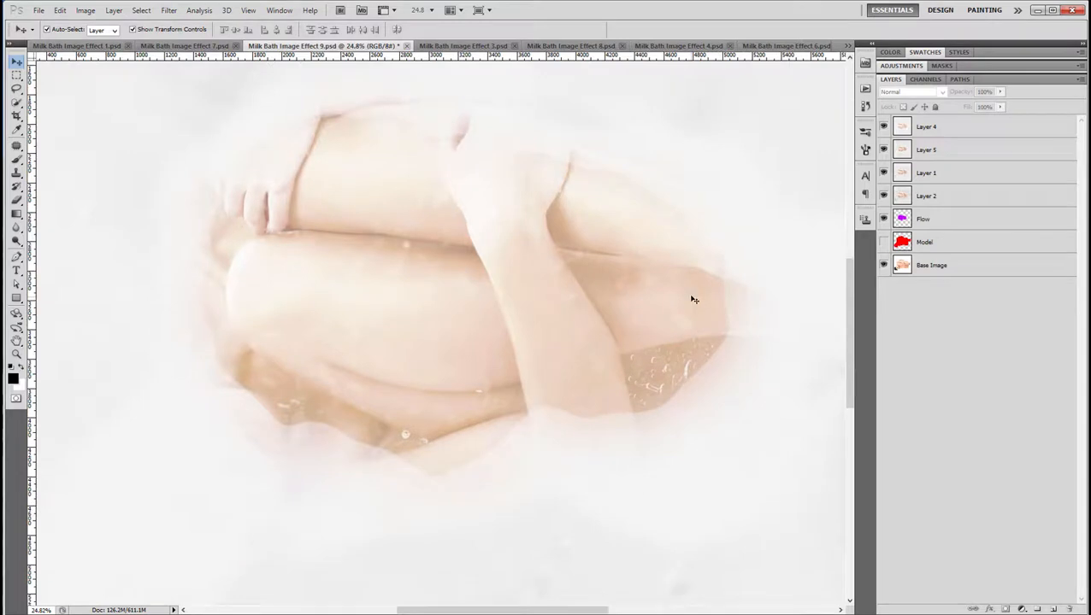
scroll(694, 299, up, 4)
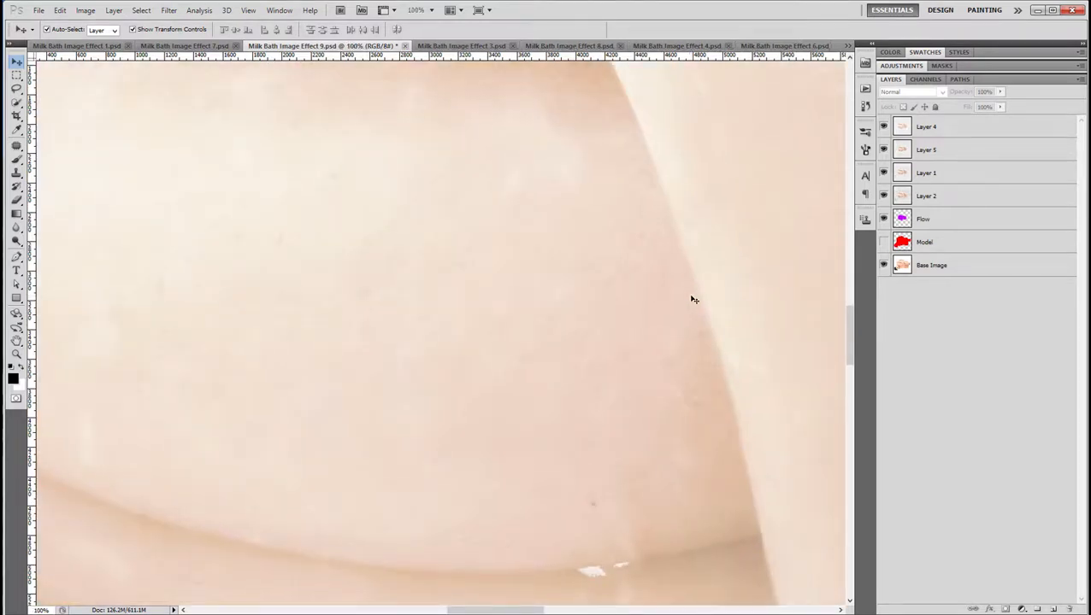
key(ctrl+0)
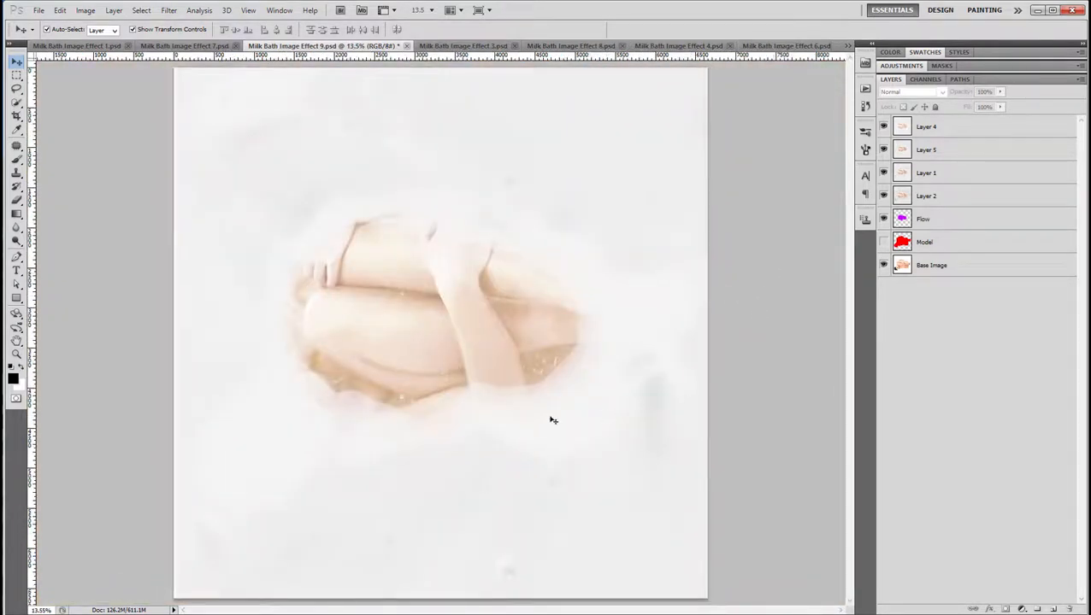
Switch to Milk Bath Image Effect 3.psd, hide Layer 3 to reveal the base photo, and leave no layer selected.
click(476, 48)
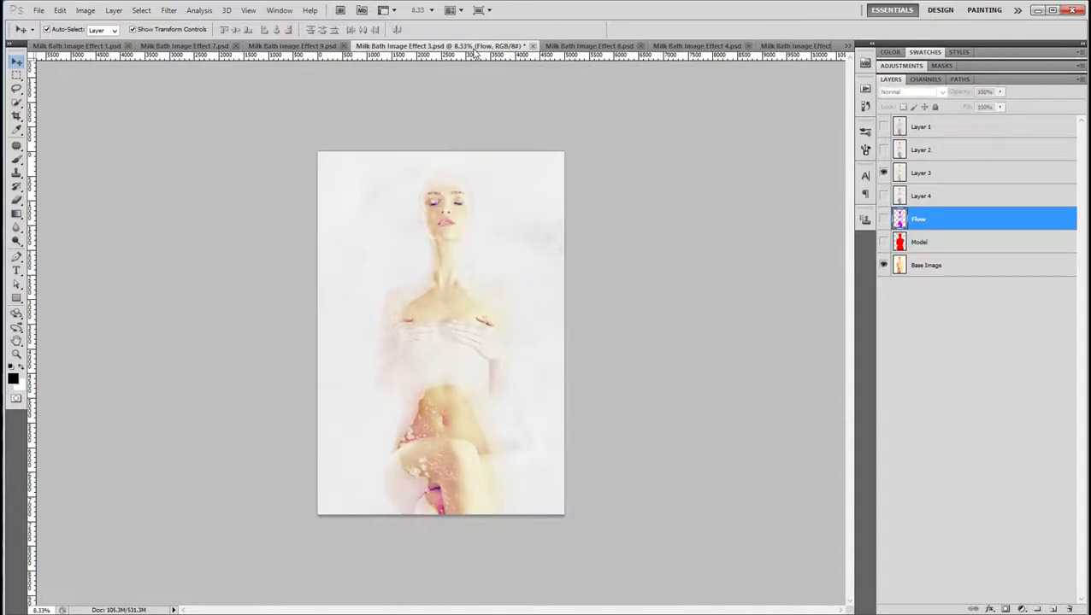
scroll(419, 273, up, 2)
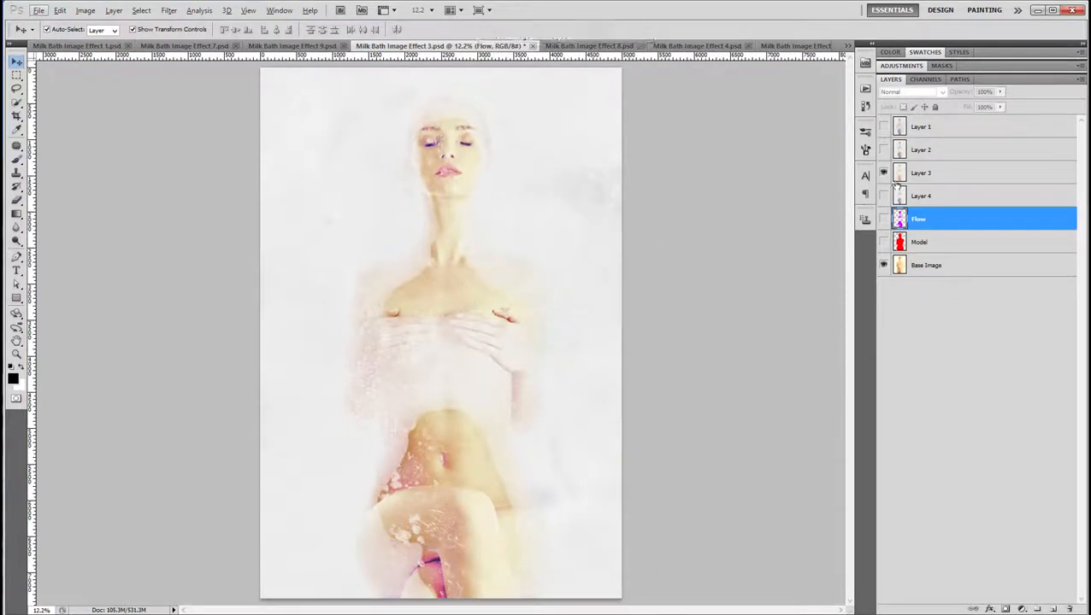
click(884, 173)
click(918, 365)
scroll(525, 411, up, 1)
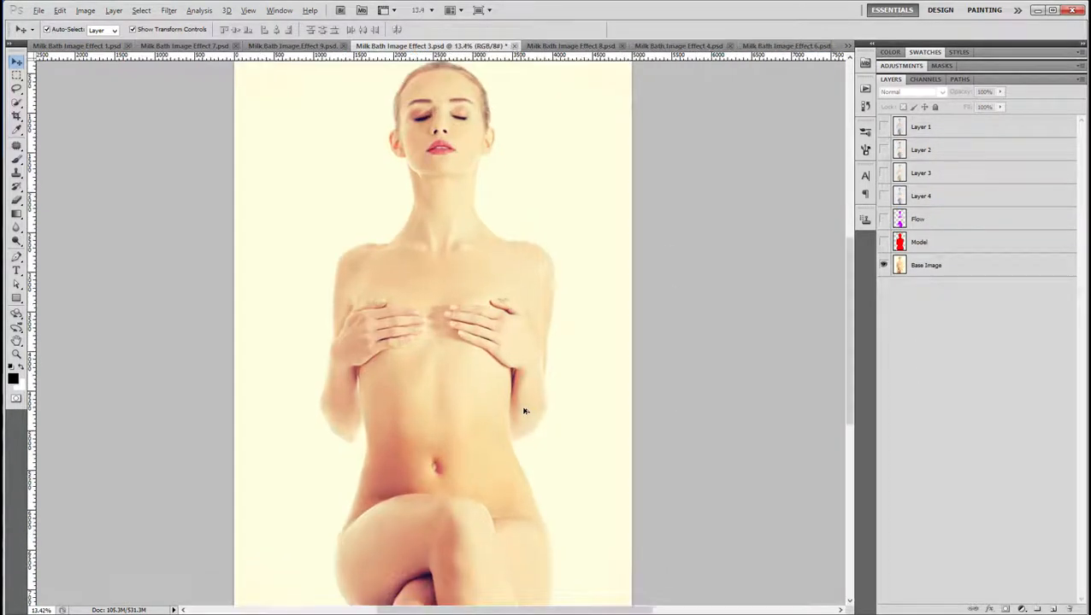
scroll(525, 412, down, 1)
Show the Model layer, select it, add the Flow layer over it, and hide Model to leave Flow on the photo.
click(884, 243)
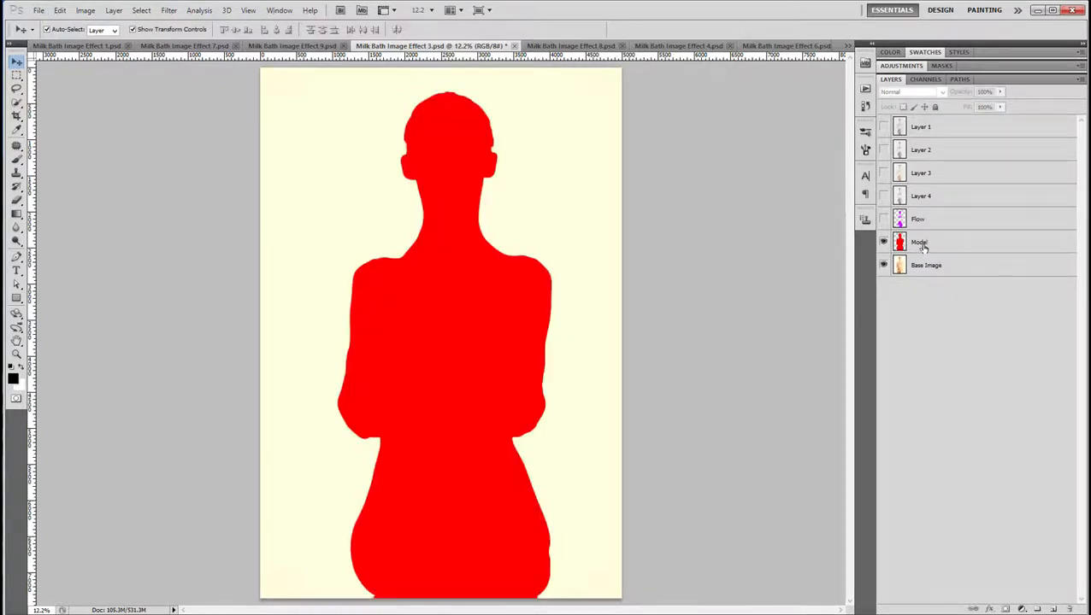
click(922, 244)
click(883, 219)
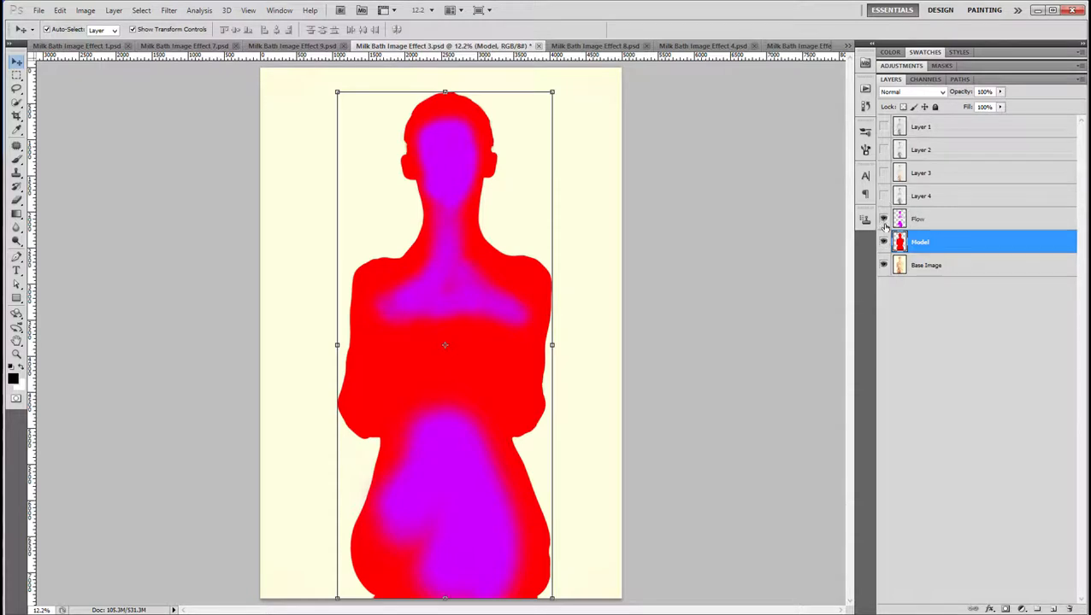
click(884, 241)
click(884, 241)
click(884, 242)
Show Layer 4's black-and-white milk bath effect, and leave no layer selected.
click(884, 196)
scroll(444, 365, up, 2)
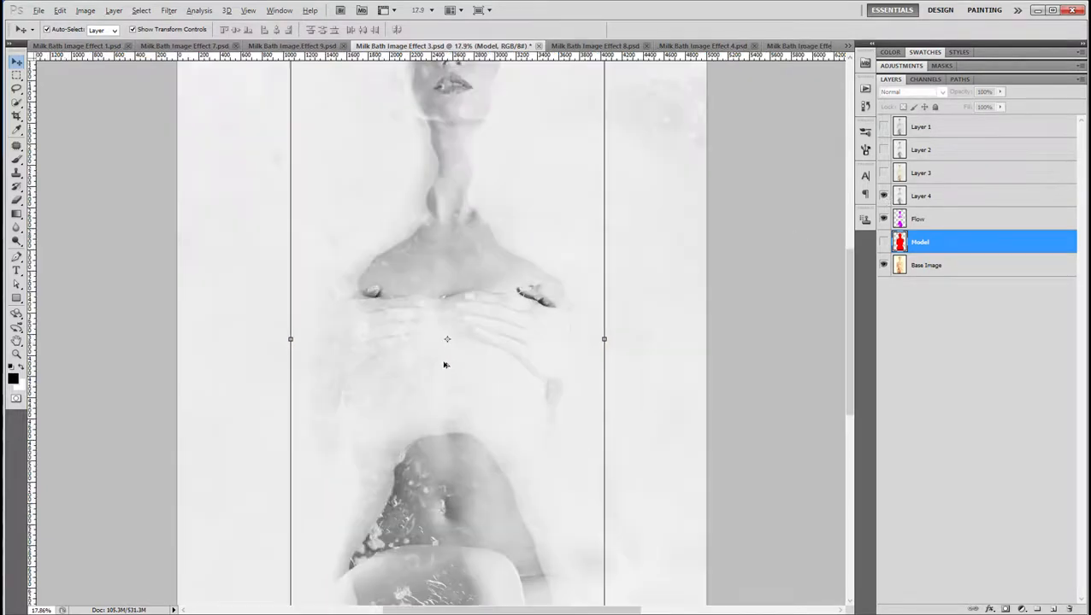
click(749, 303)
Examine the black-and-white effect on the woman's face, neck, stomach and legs up close.
drag(435, 278, 435, 334)
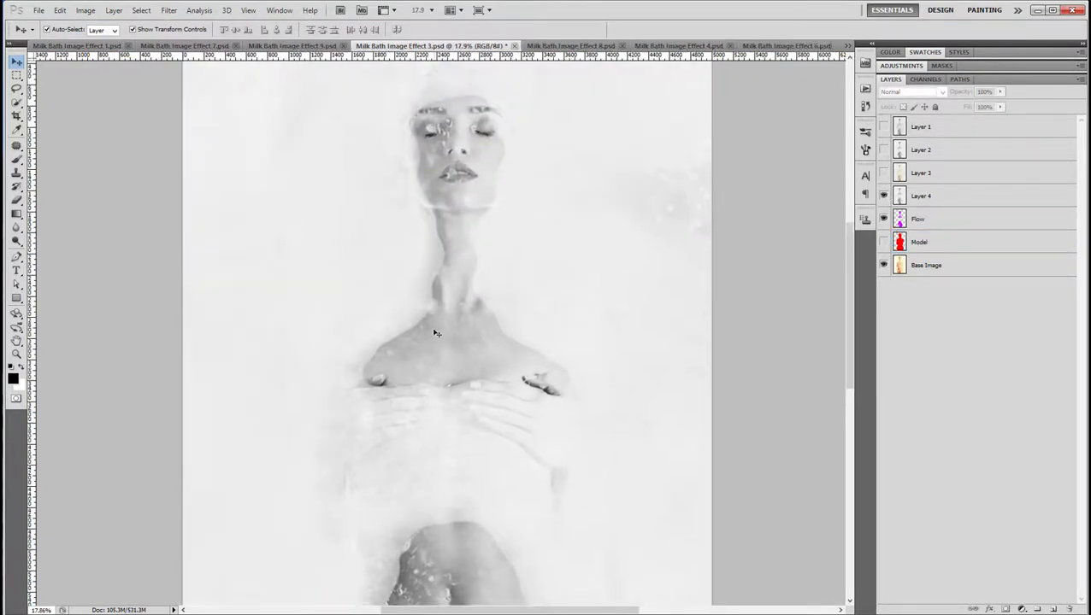
scroll(435, 335, up, 4)
drag(471, 261, 462, 341)
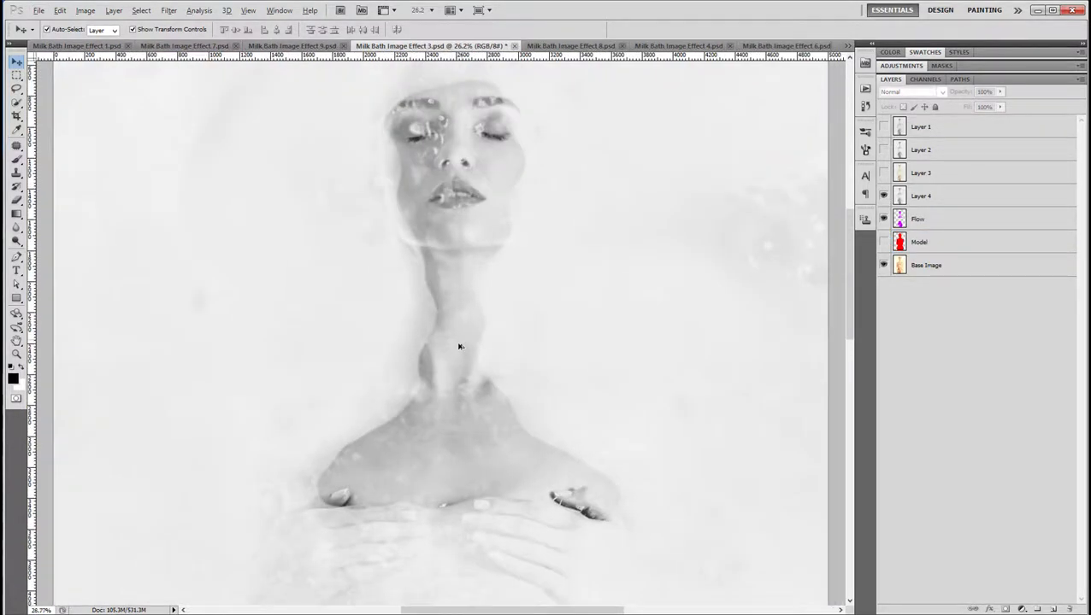
scroll(460, 346, up, 2)
drag(459, 228, 461, 351)
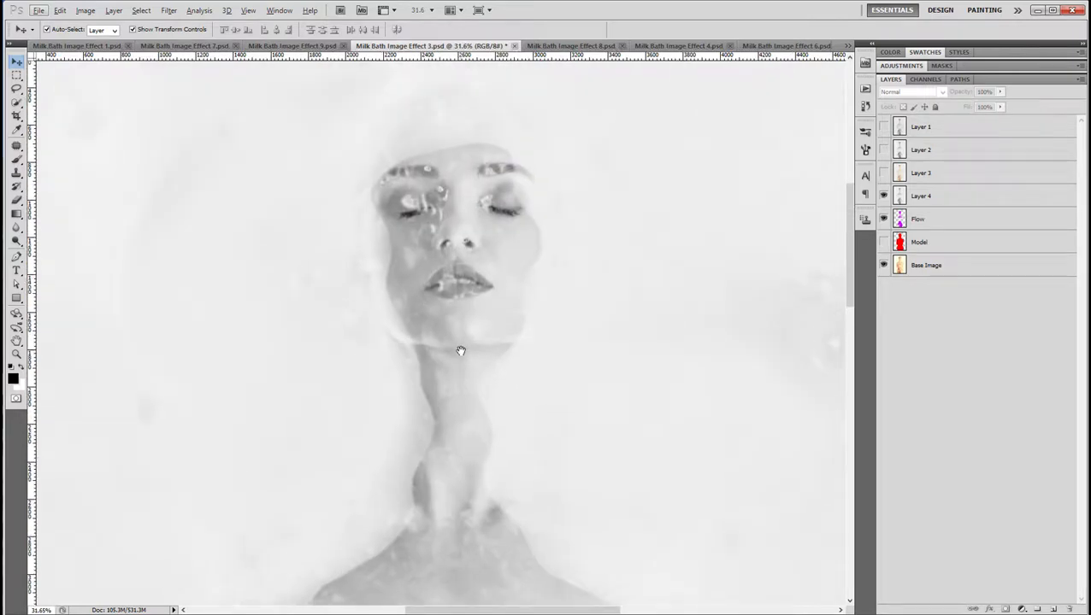
scroll(465, 297, down, 10)
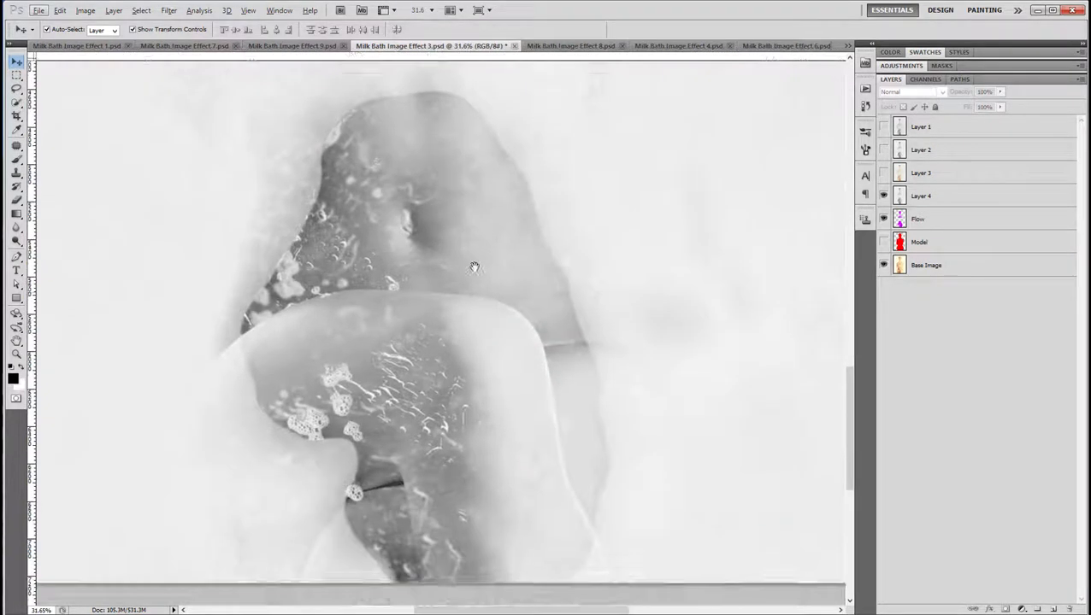
drag(472, 197, 461, 440)
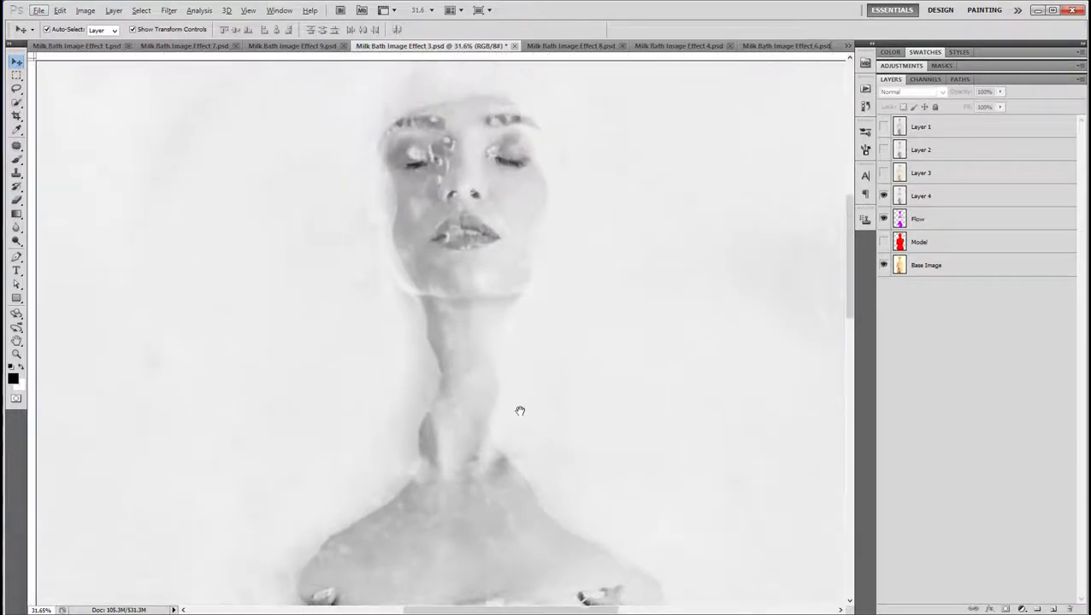
Show and select Layer 3 to view the color version of the effect up close and in full.
click(884, 175)
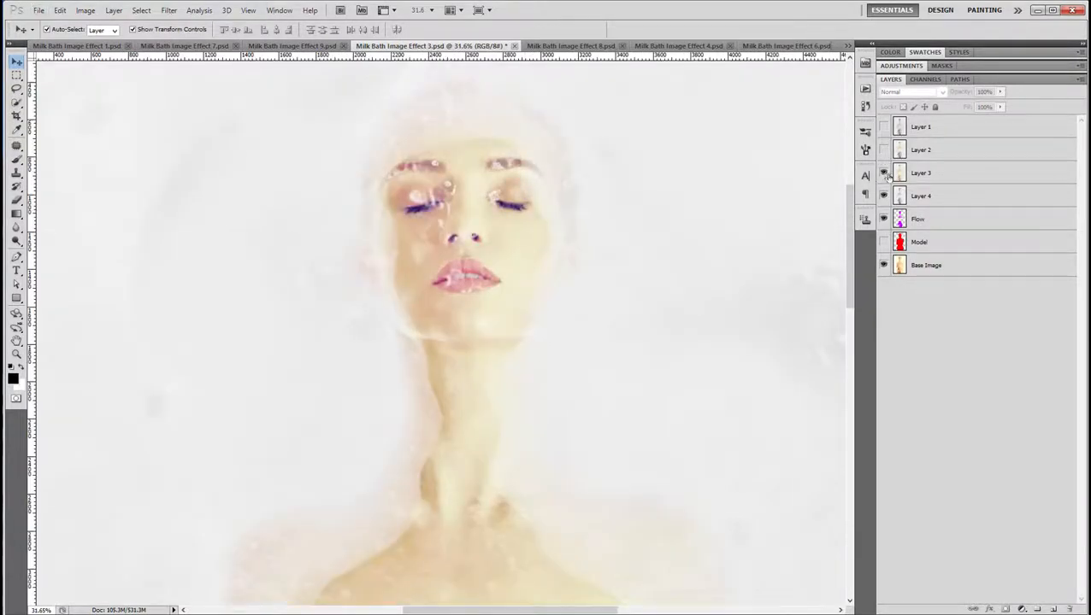
click(914, 173)
scroll(649, 359, down, 4)
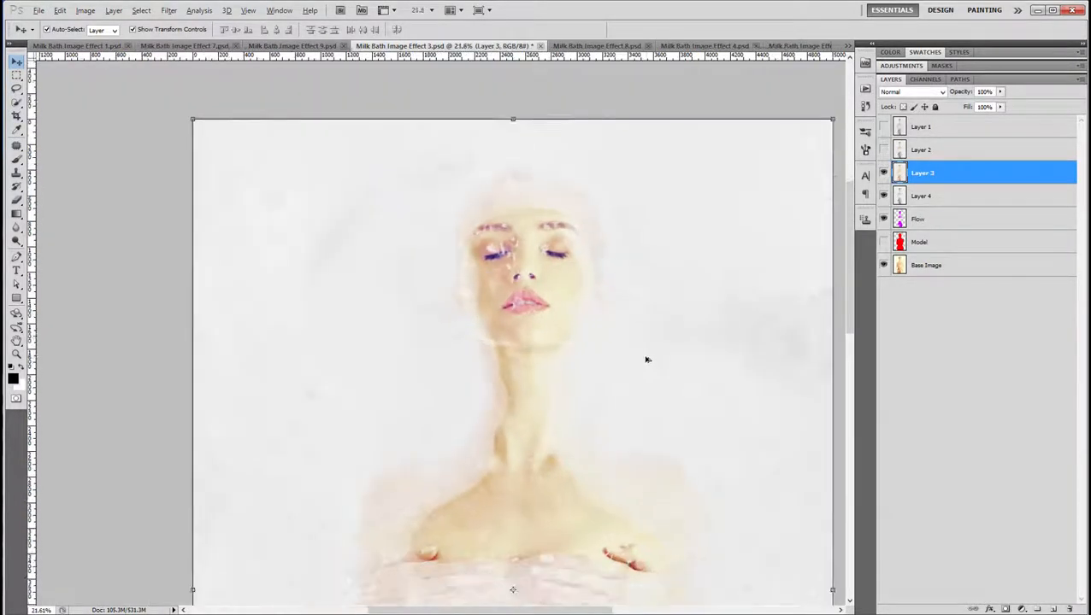
scroll(633, 361, down, 2)
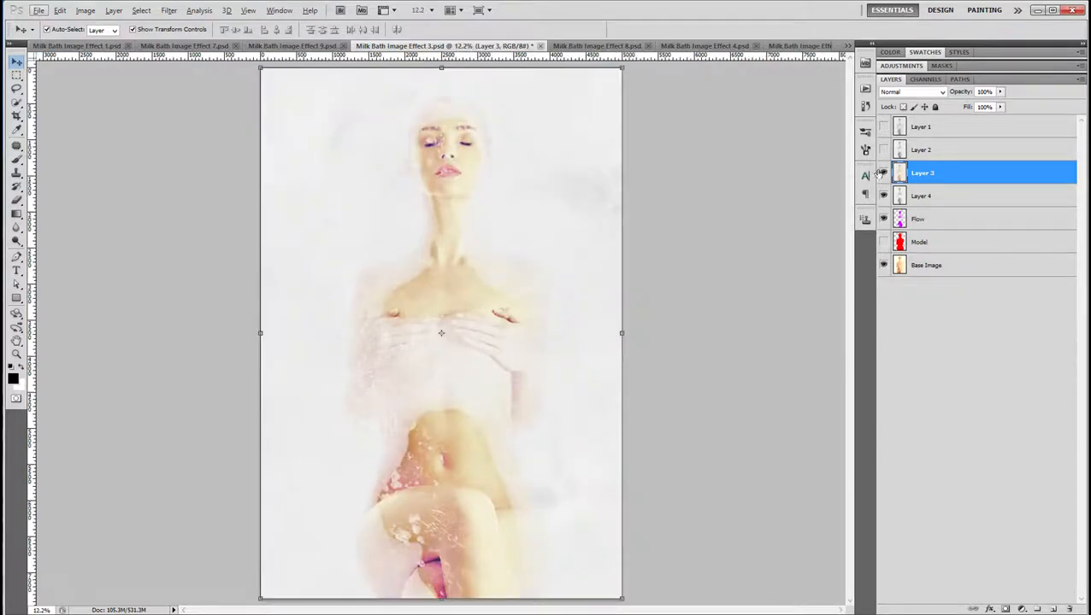
Temporarily show Layer 2 to compare its black-and-white effect with the color version around the face and shoulders.
click(884, 150)
scroll(459, 306, up, 3)
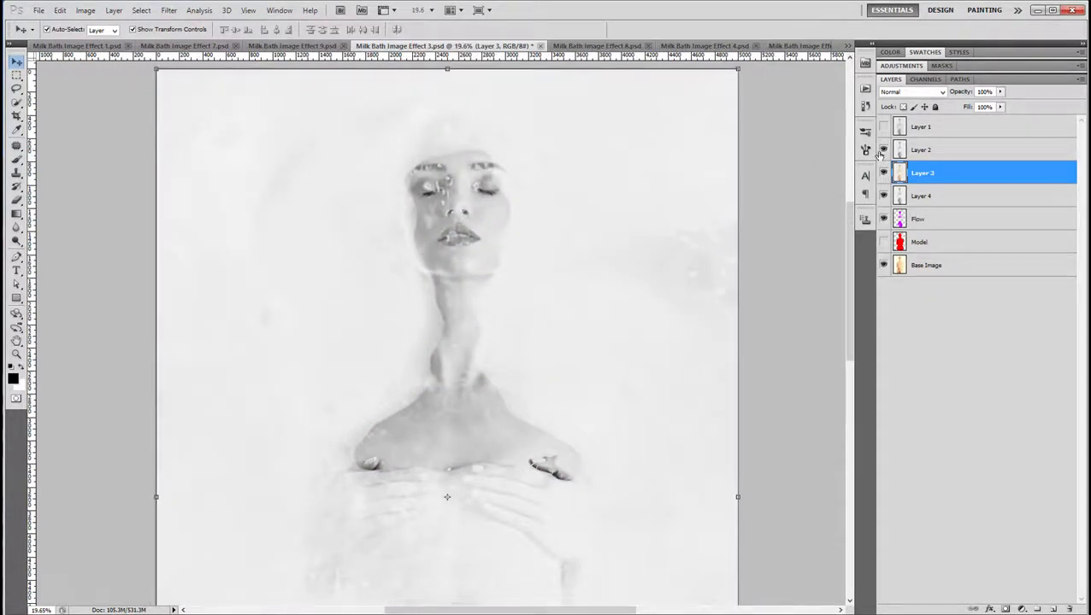
click(884, 151)
scroll(462, 270, up, 2)
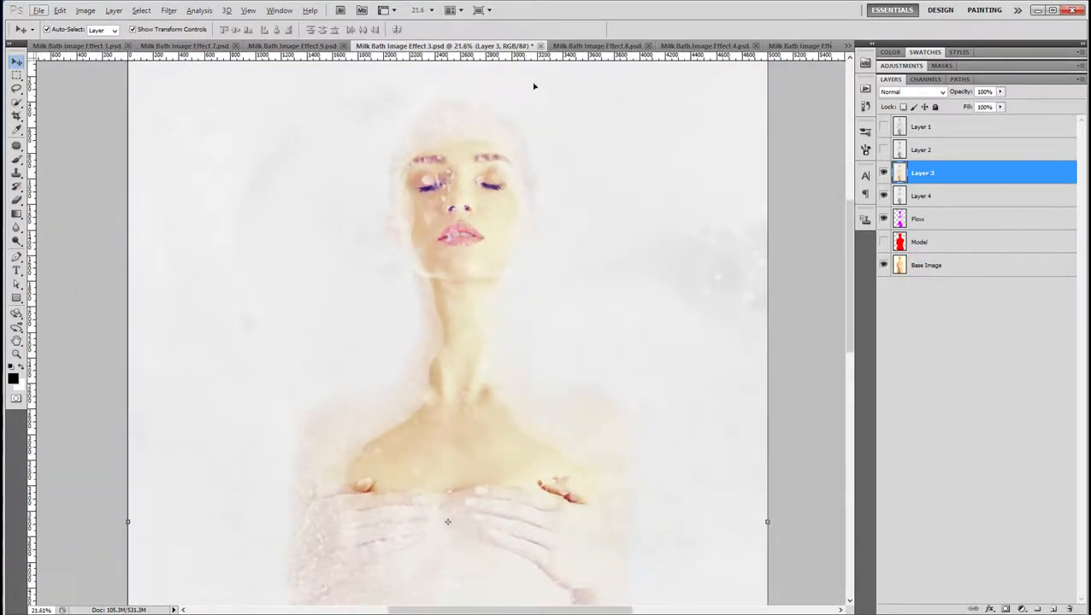
Switch to Milk Bath Image Effect 8.psd and hide Layer 3 to reveal the mannequin base photo.
click(583, 47)
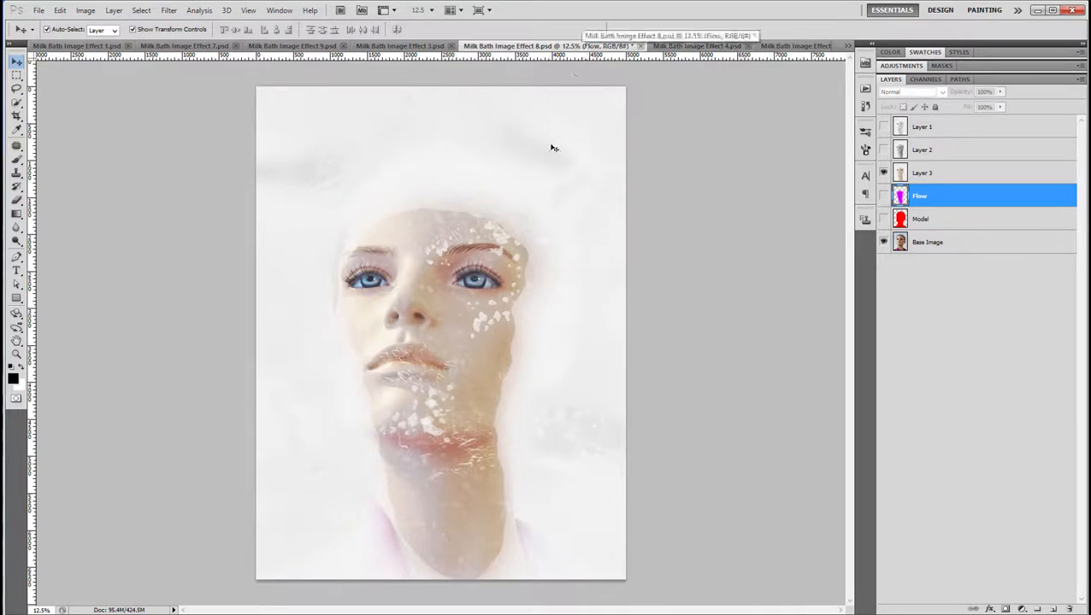
click(884, 173)
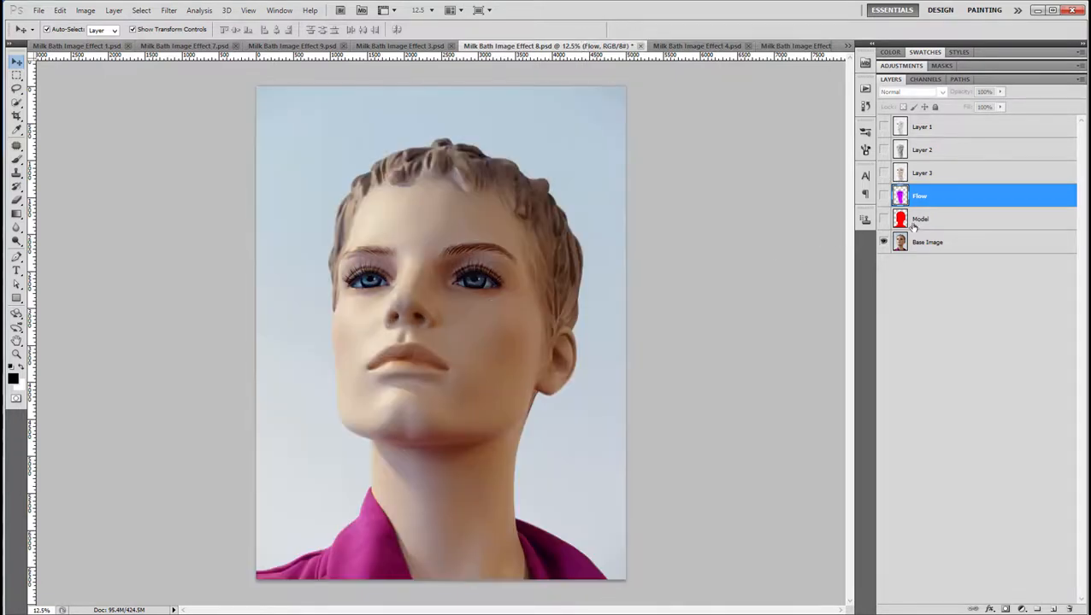
Show and select the Model layer over the mannequin base photo, show the Flow layer and hide Model.
click(919, 242)
scroll(409, 350, up, 2)
scroll(409, 350, down, 1)
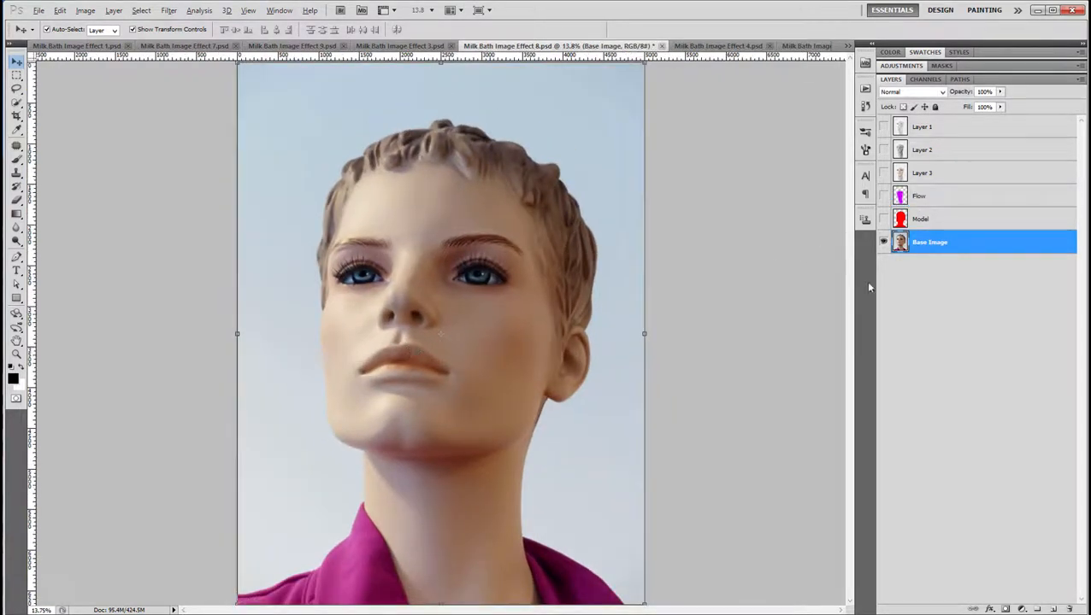
click(884, 219)
click(912, 219)
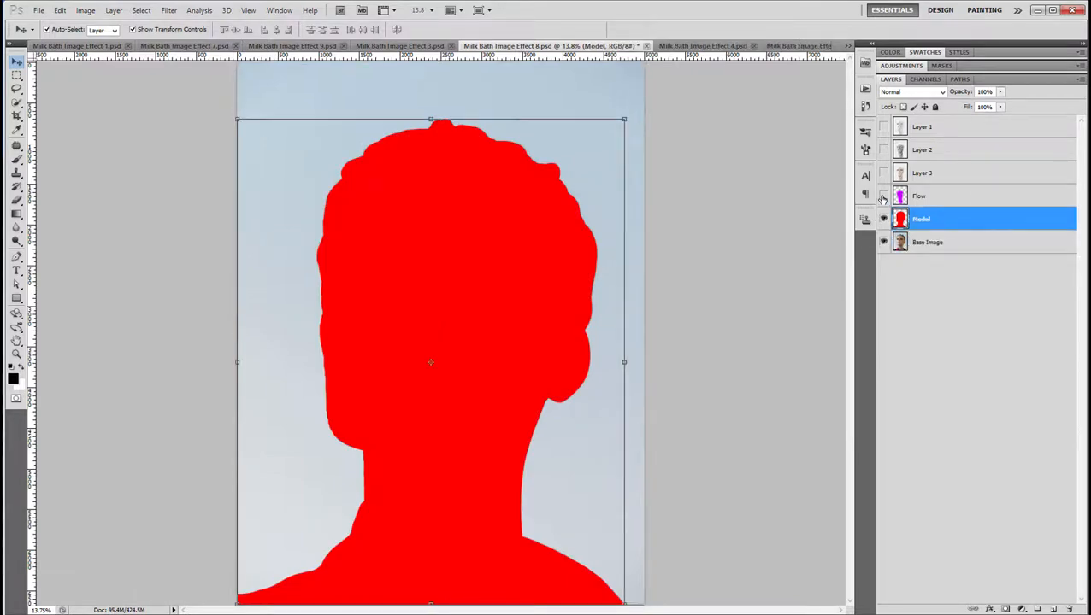
click(884, 195)
click(884, 218)
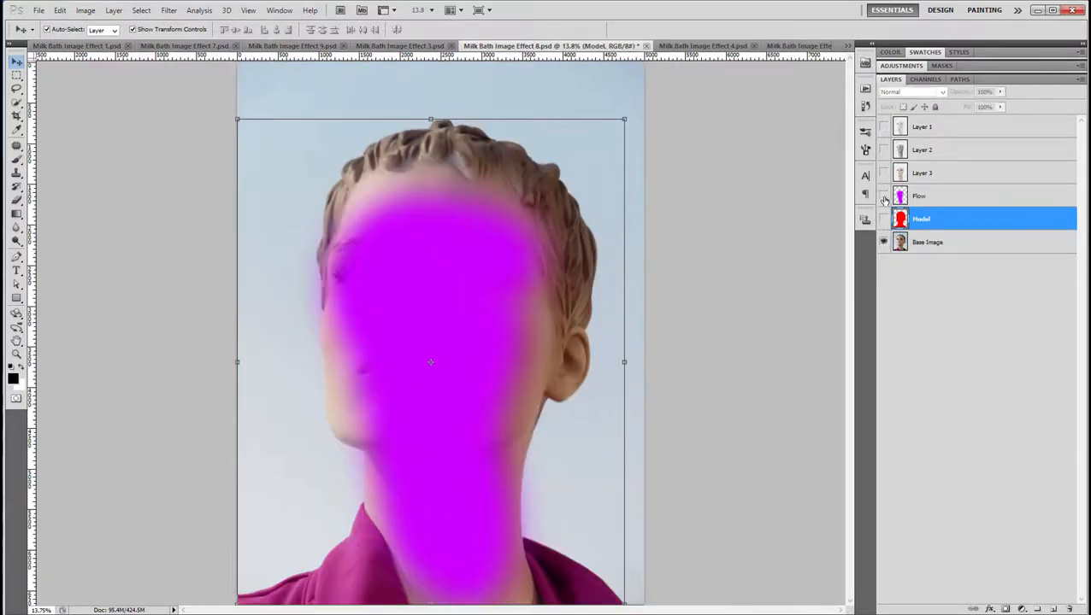
Show Layer 3, Layer 2 and Layer 1 in turn to present the color and black-and-white effects on the mannequin's face.
click(884, 173)
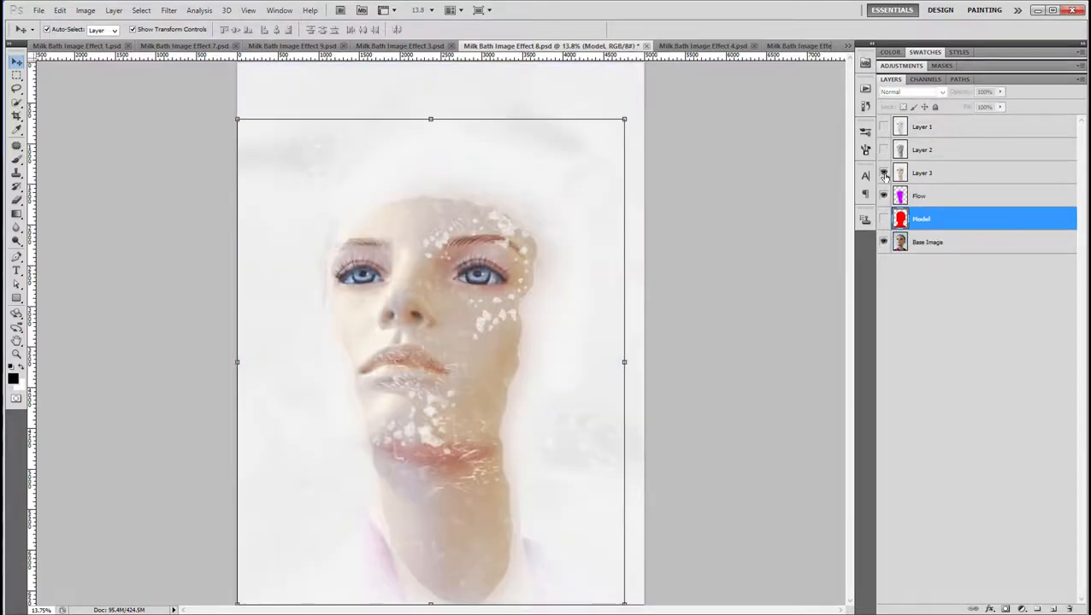
click(904, 173)
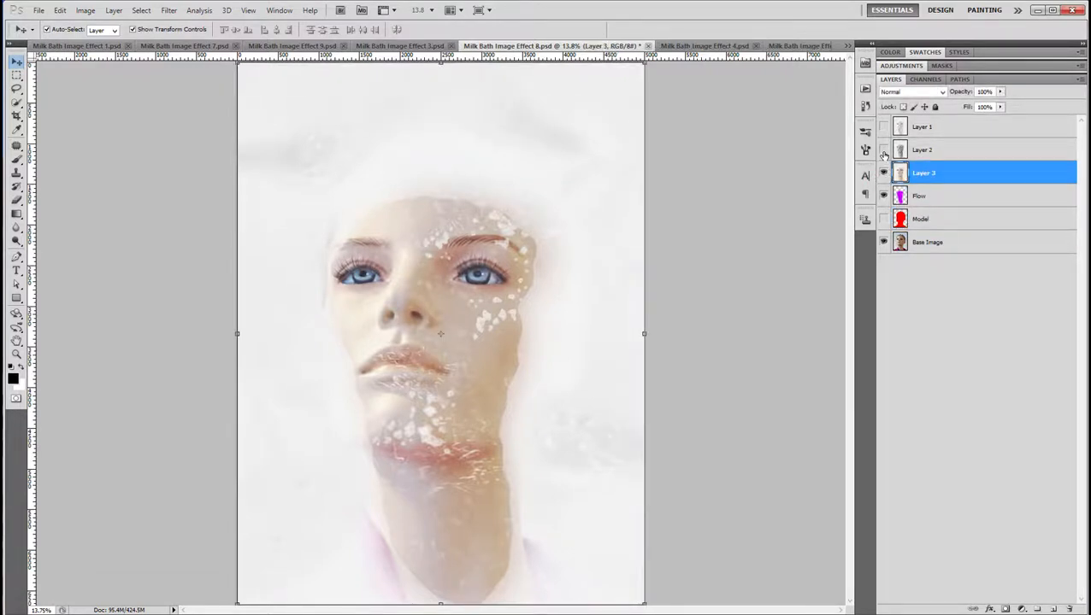
click(884, 150)
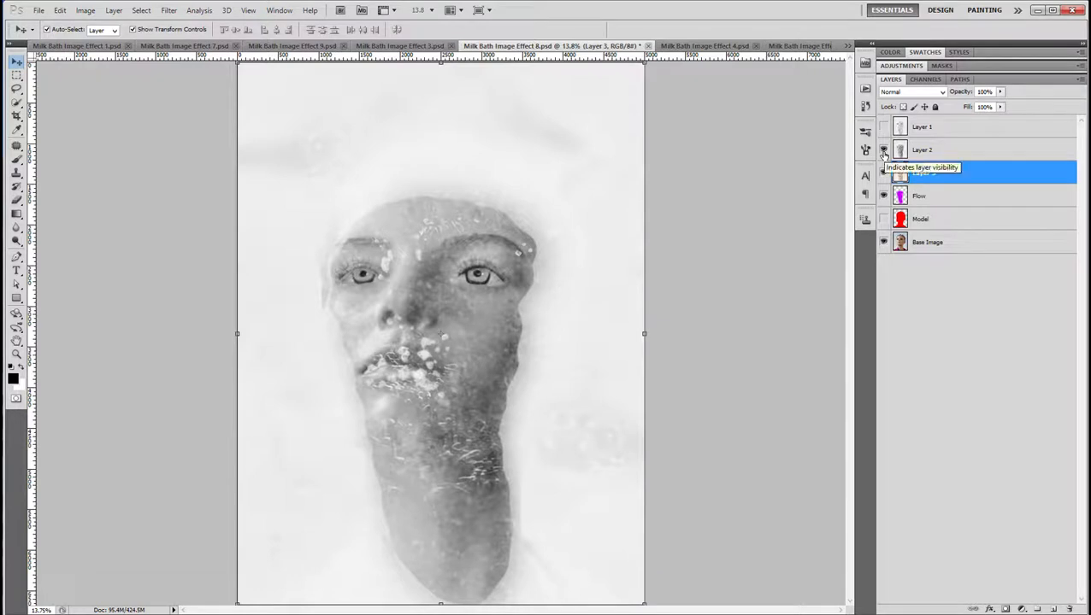
click(884, 127)
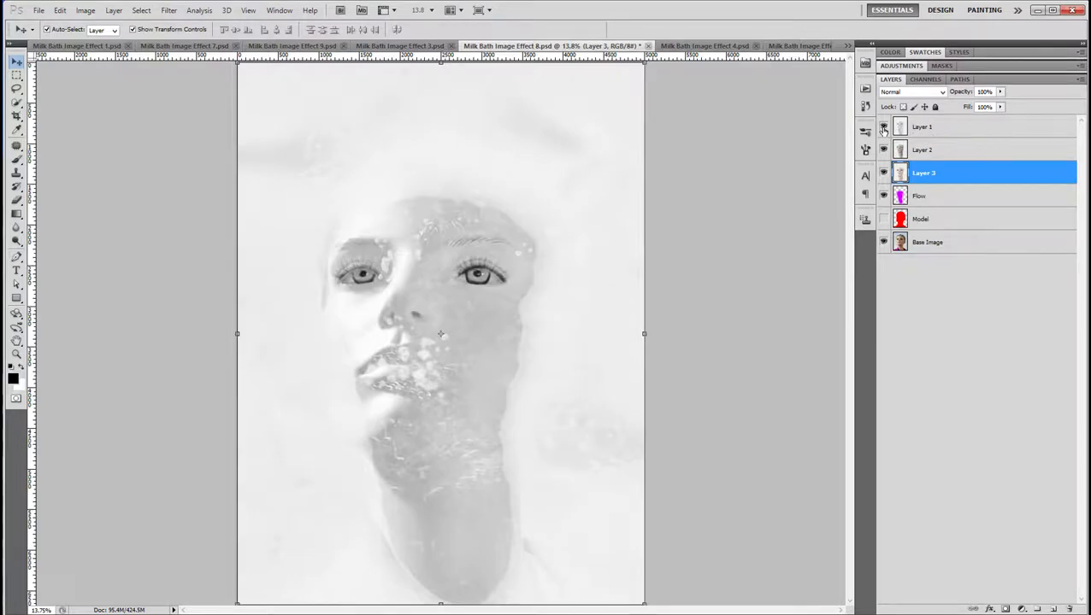
Switch to Milk Bath Image Effect 4.psd and hide Layer 2 to reveal the base photo of the legs.
click(702, 46)
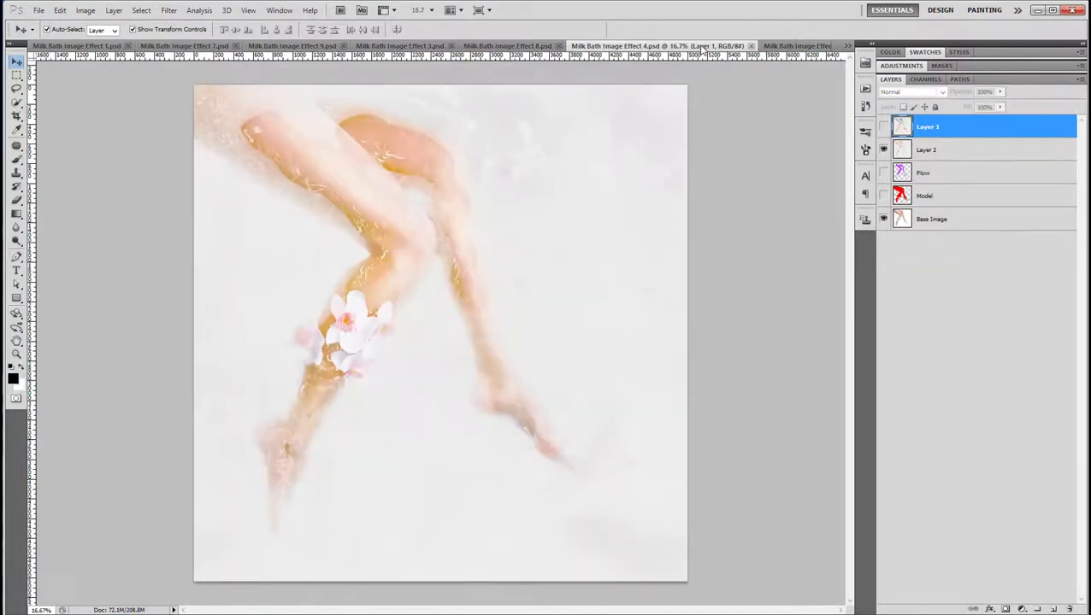
scroll(377, 245, up, 3)
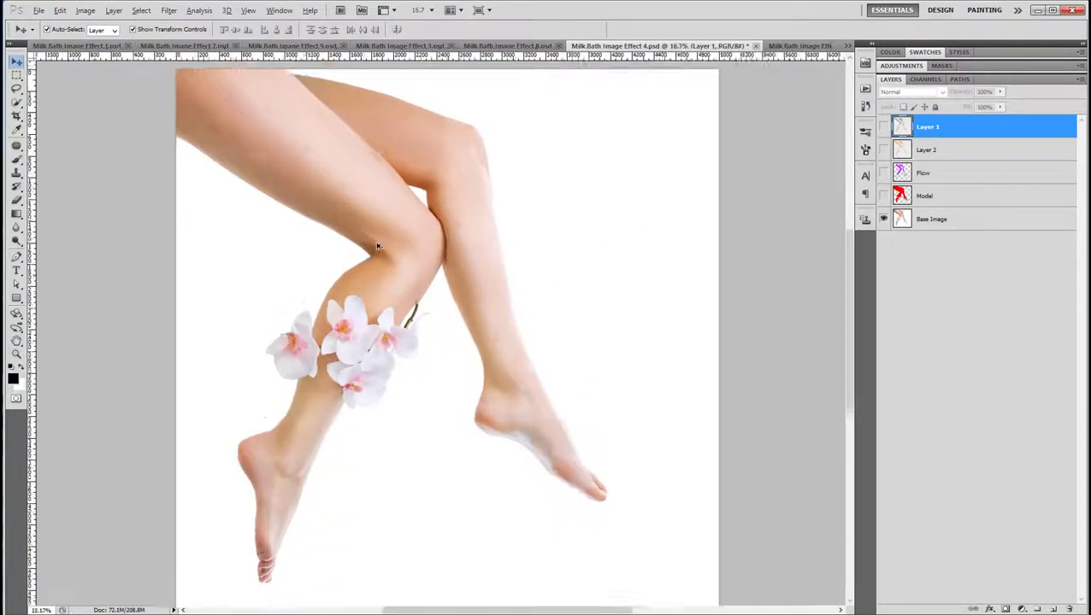
scroll(377, 246, down, 2)
Show the Model and Flow layers over the legs, hide Model and toggle Flow to compare it with the base photo.
click(883, 196)
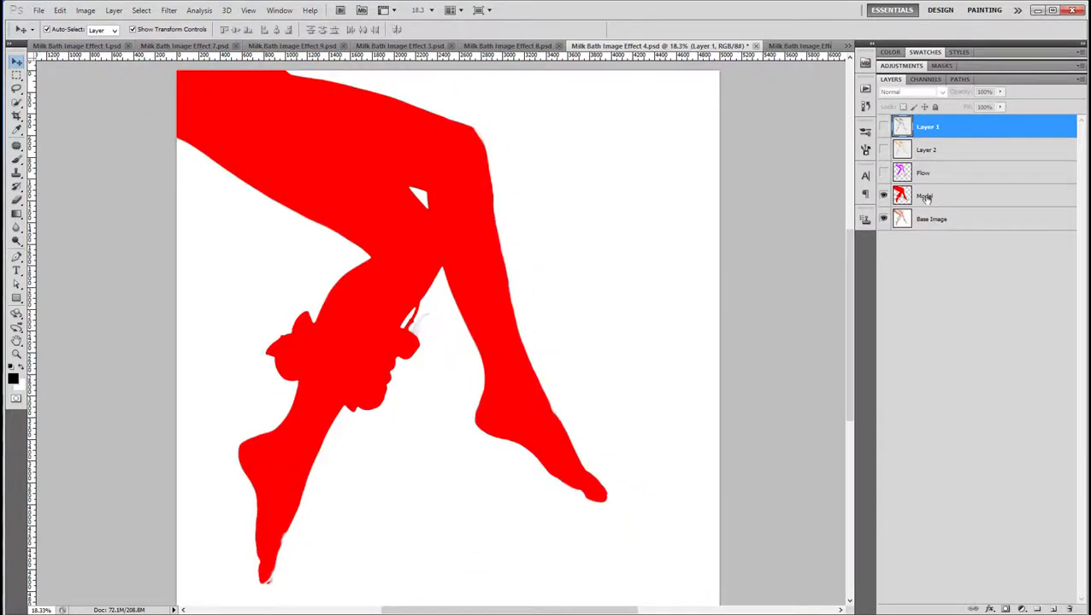
click(928, 198)
click(883, 173)
click(922, 174)
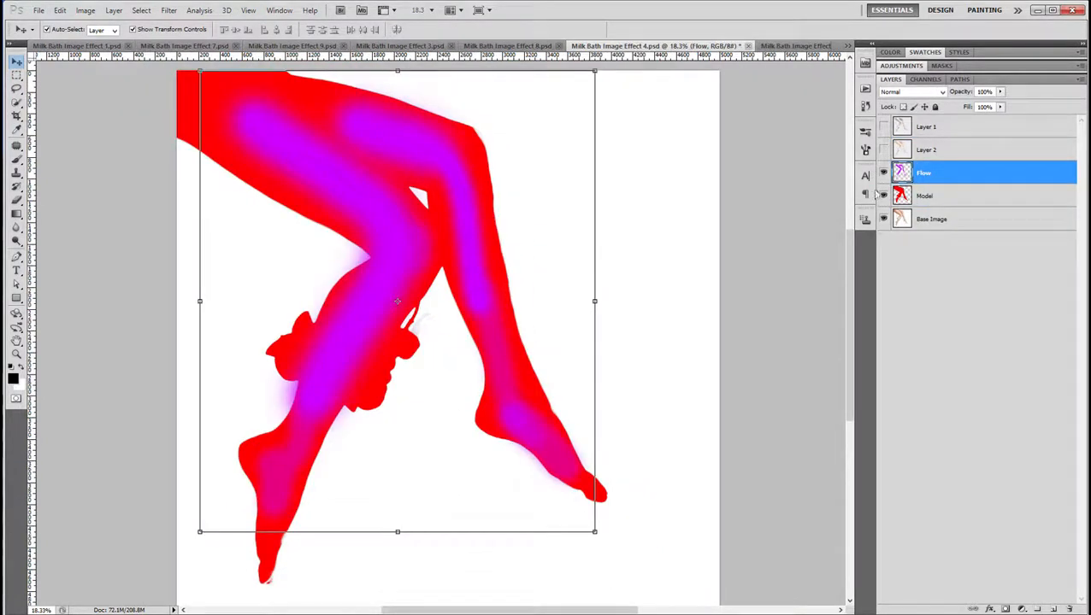
click(883, 195)
click(883, 174)
click(884, 174)
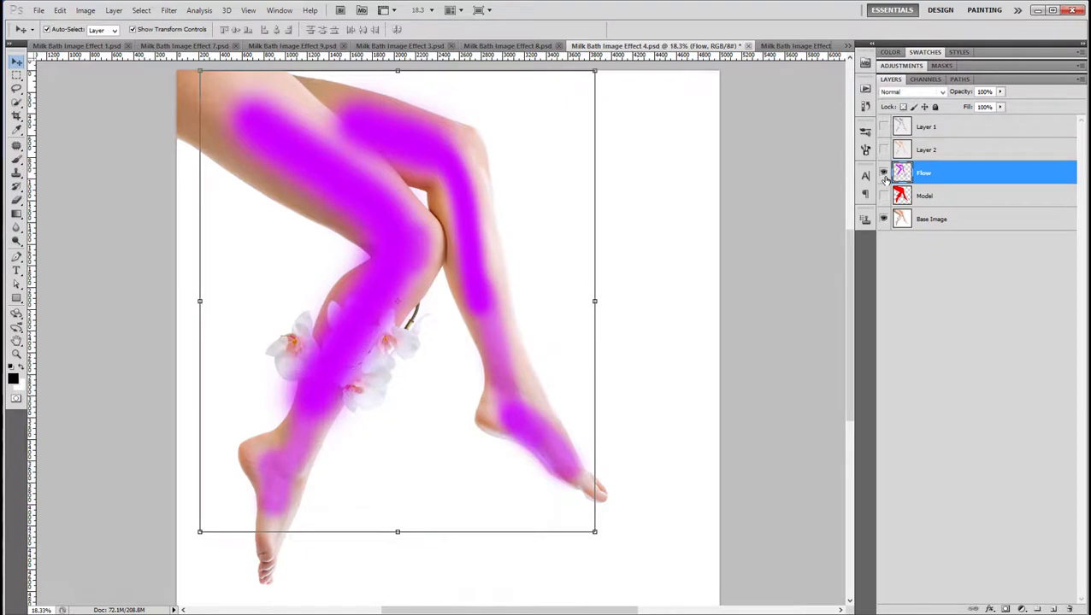
click(884, 173)
click(884, 173)
Show Layer 2 and examine its color effect on the legs and orchids up close.
click(884, 150)
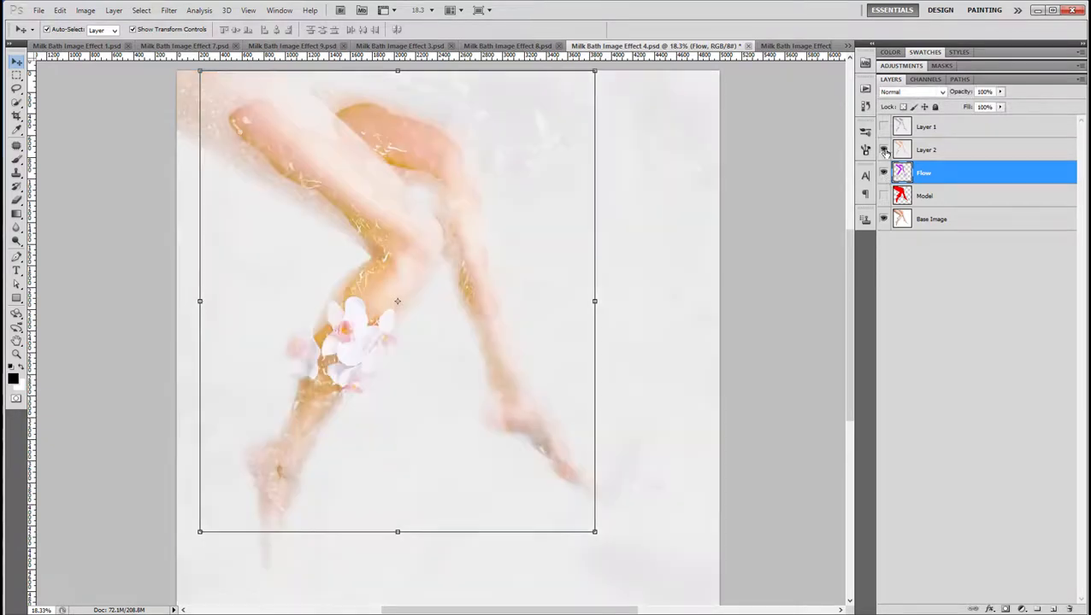
click(770, 200)
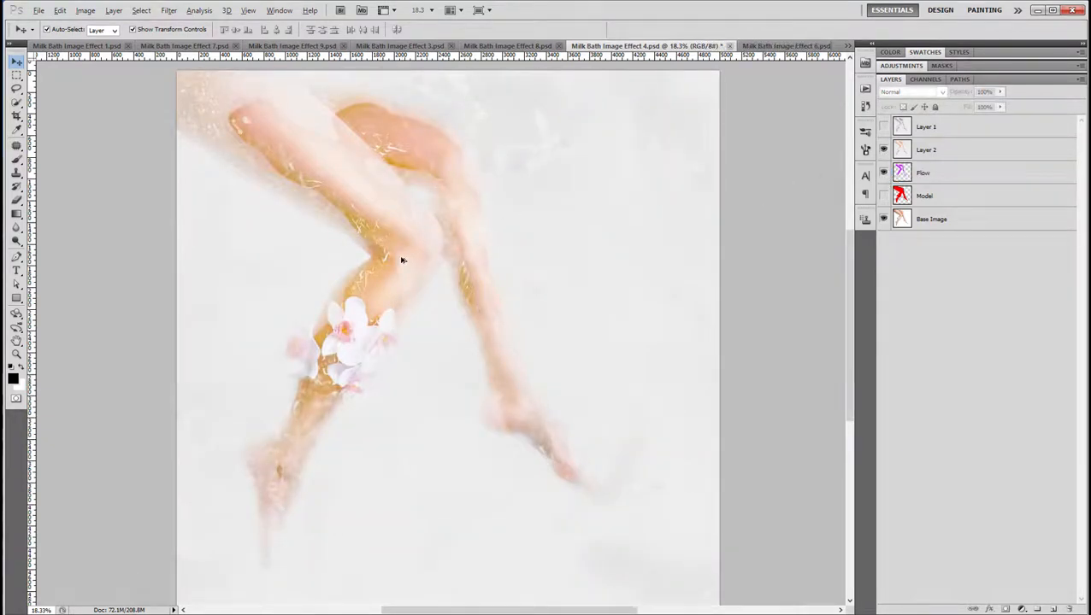
scroll(402, 223, up, 5)
click(367, 197)
drag(358, 174, 437, 161)
drag(452, 247, 445, 175)
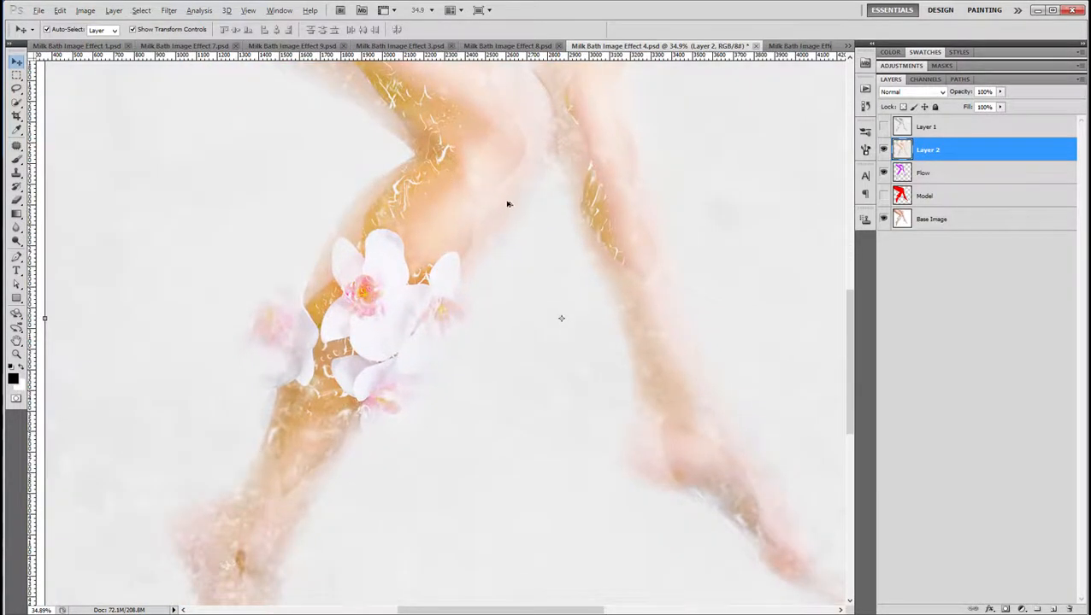
Undo the accidental shift of Layer 2 and show Layer 1 to view the black-and-white effect on the full legs.
scroll(509, 206, down, 5)
click(791, 168)
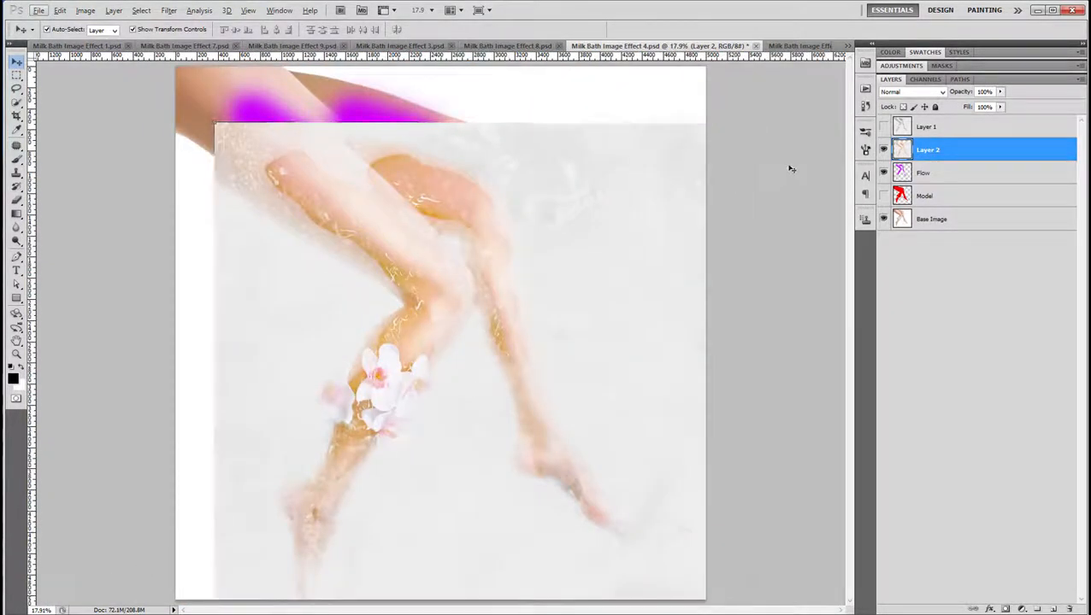
key(ctrl+z)
click(884, 128)
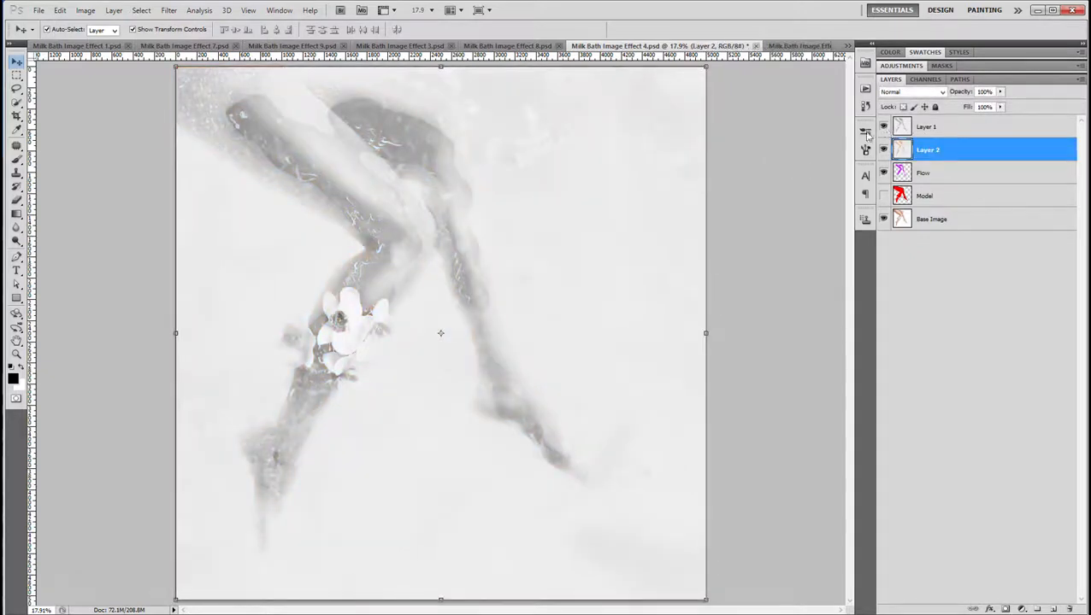
Switch to Milk Bath Image Effect 6.psd and hide the Comprising Elements group to reveal the winged woman's base photo.
click(794, 46)
scroll(291, 289, up, 2)
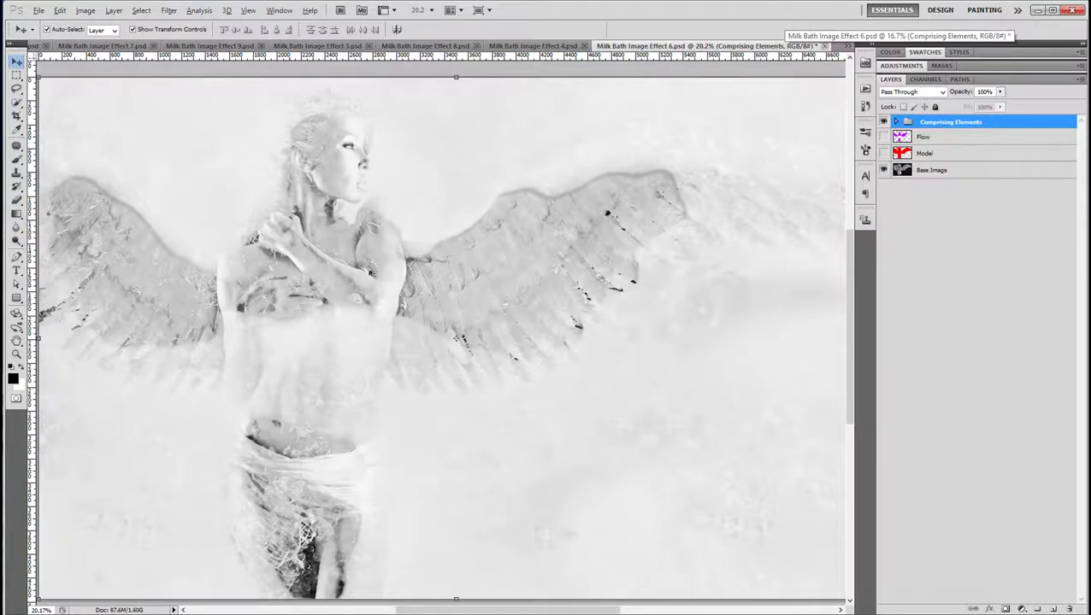
key(alt)
click(883, 121)
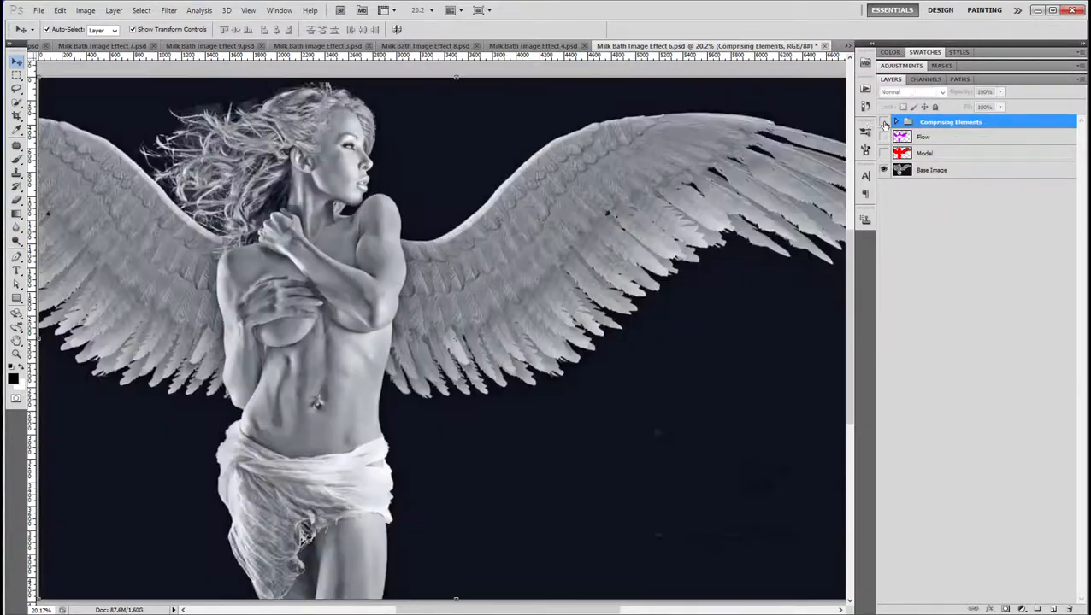
scroll(735, 212, down, 2)
key(alt)
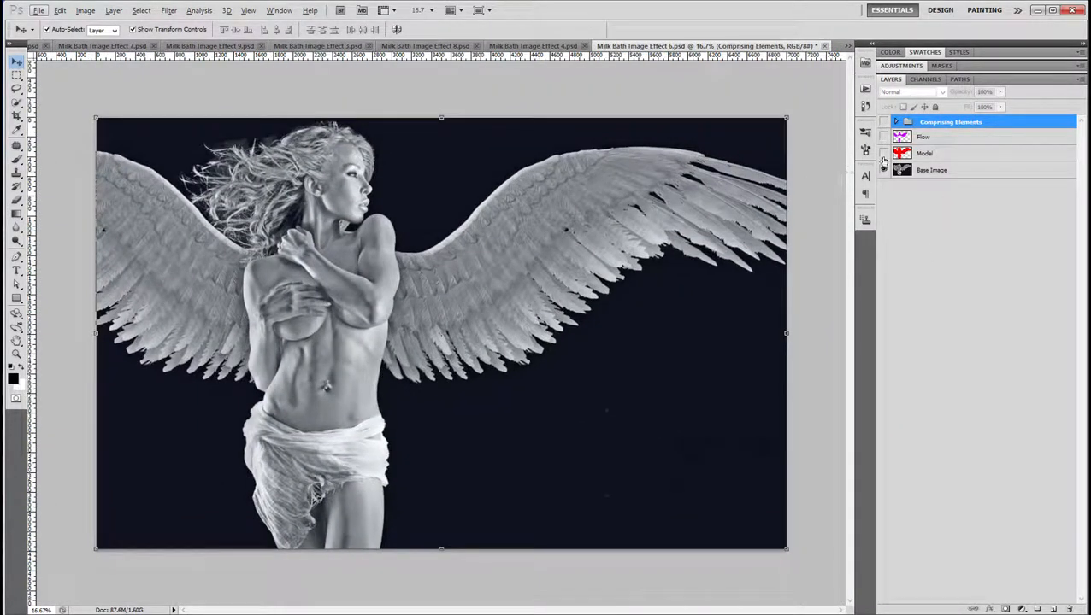
Show and select the Model and Flow layers over the winged woman, hide Model and toggle Flow for comparison.
click(883, 153)
click(906, 154)
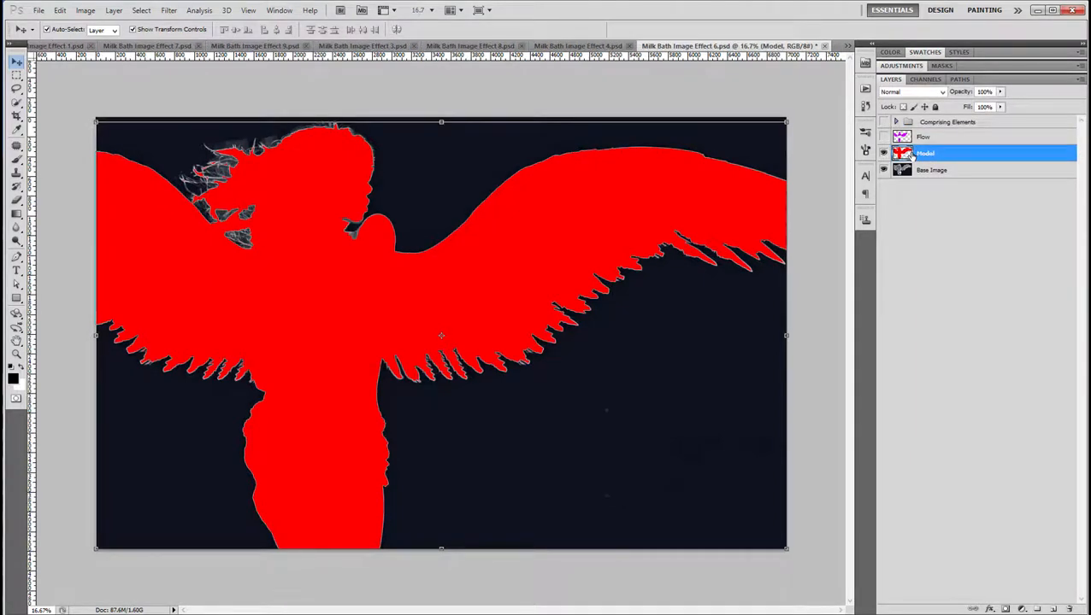
click(883, 136)
click(906, 137)
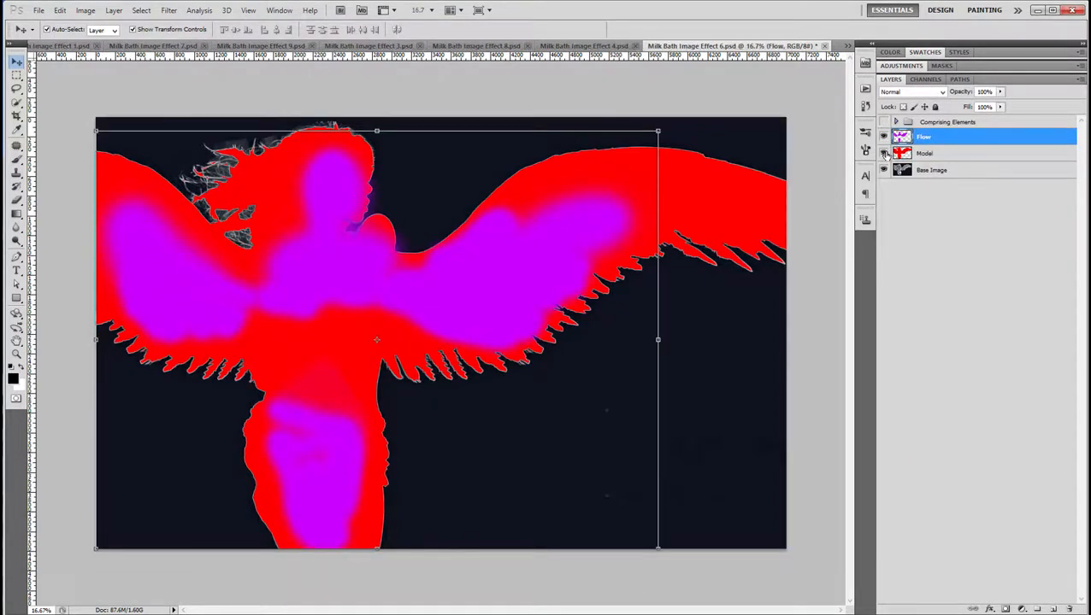
click(883, 154)
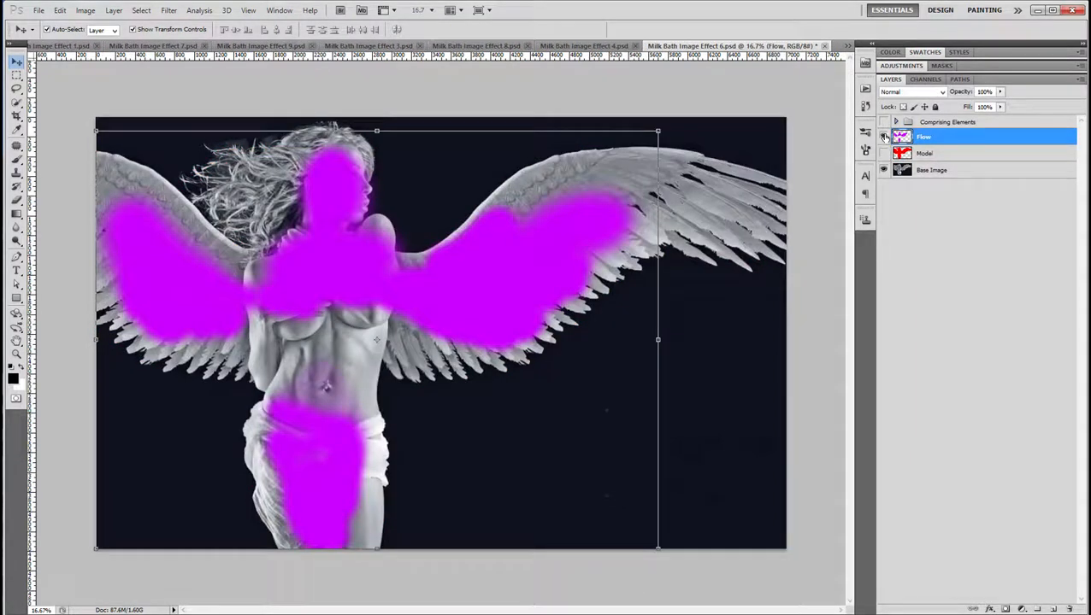
click(883, 137)
click(883, 136)
Show the Comprising Elements group and toggle it to compare the generated effect with the Flow area, leaving Model hidden.
click(883, 154)
click(883, 122)
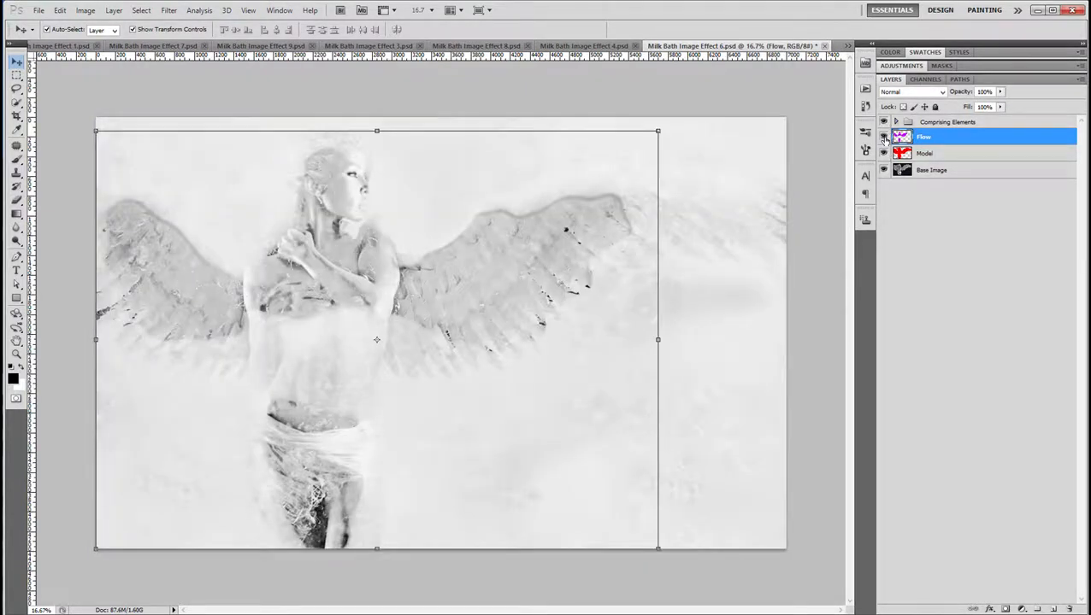
click(883, 137)
click(883, 123)
click(884, 124)
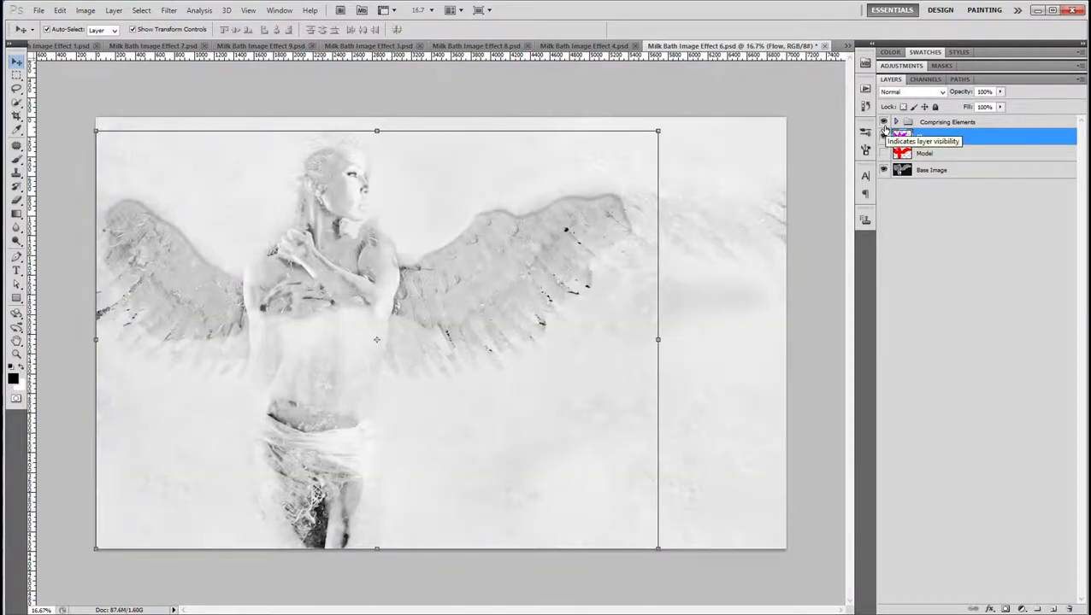
Switch to Milk Bath Image Effect 1.psd and view its effect in full.
click(848, 47)
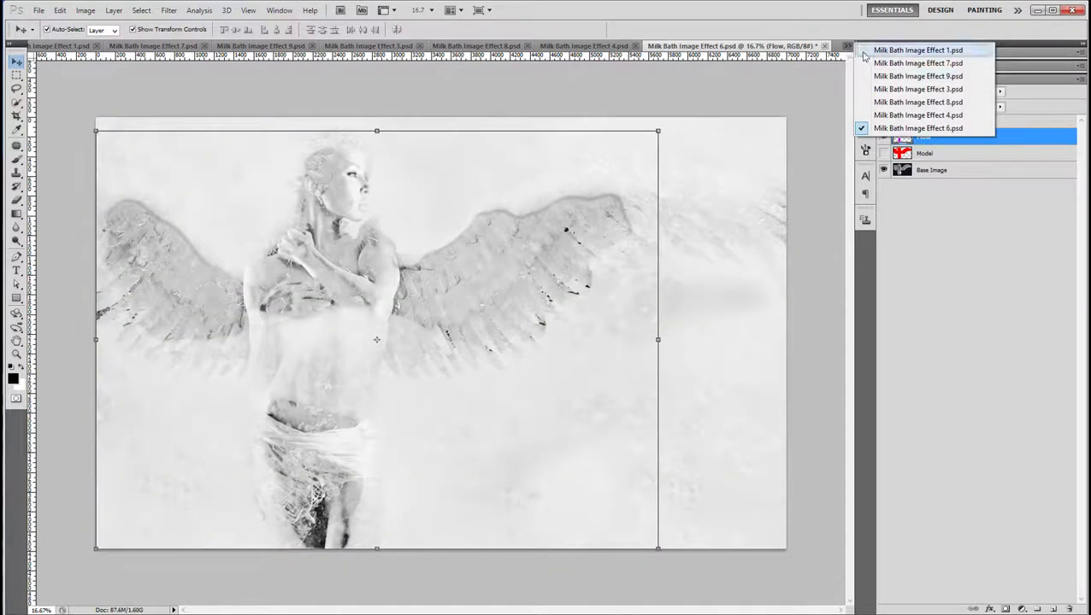
click(854, 54)
scroll(586, 364, down, 1)
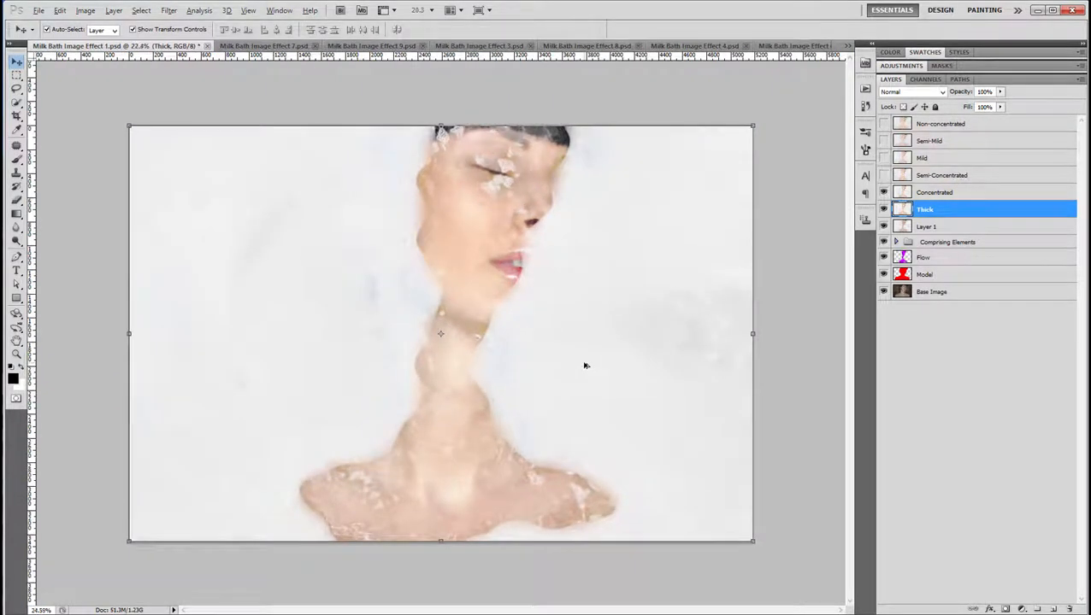
scroll(585, 364, up, 2)
scroll(586, 364, down, 1)
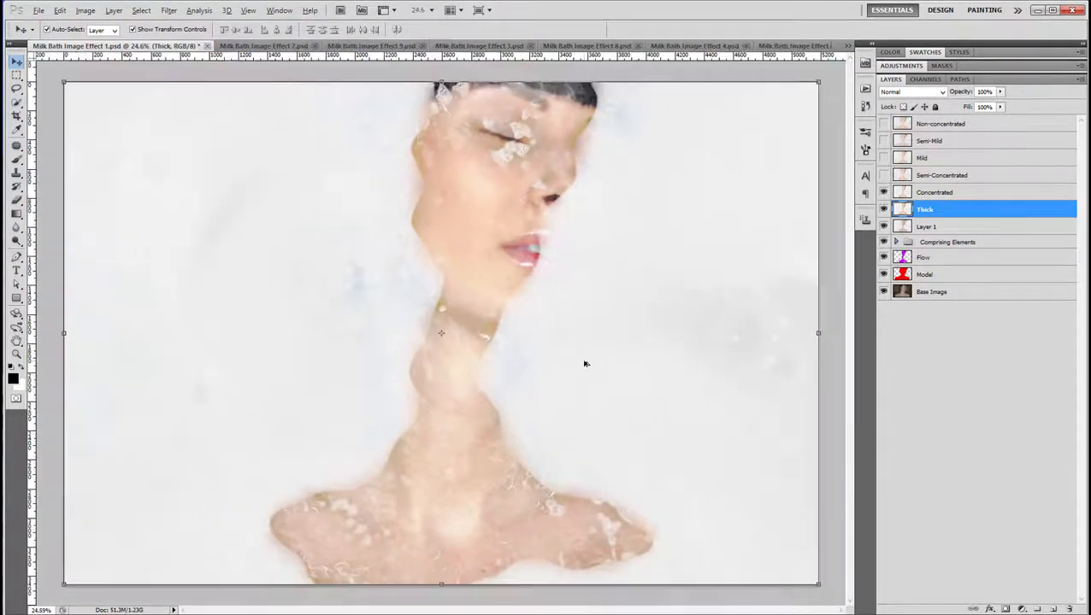
Look at Milk Bath Image Effect 7.psd, and close Milk Bath Image Effect 9.psd without saving.
click(272, 46)
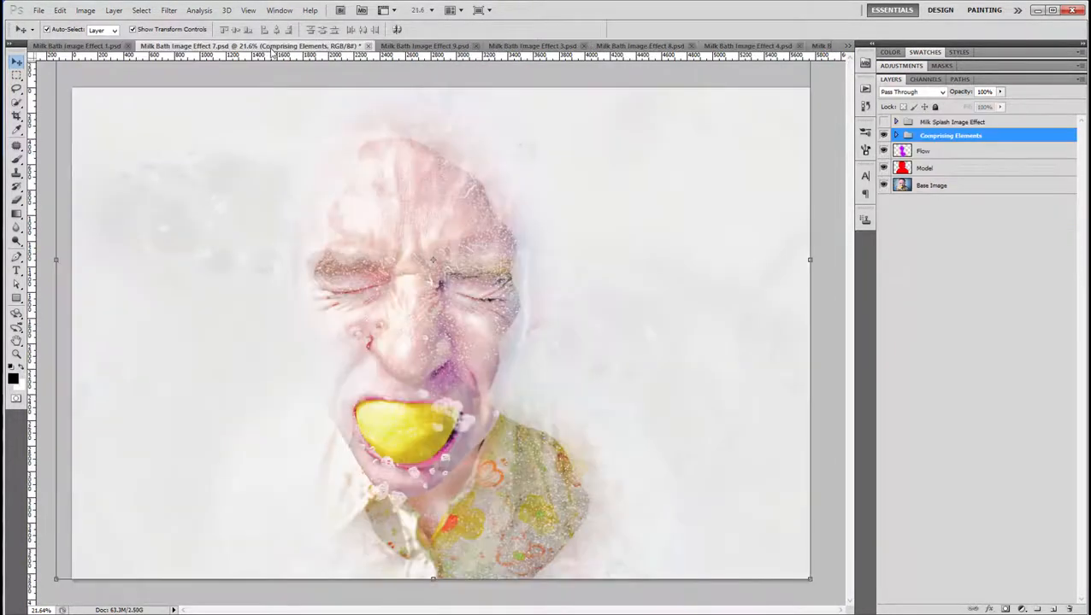
click(410, 46)
click(407, 46)
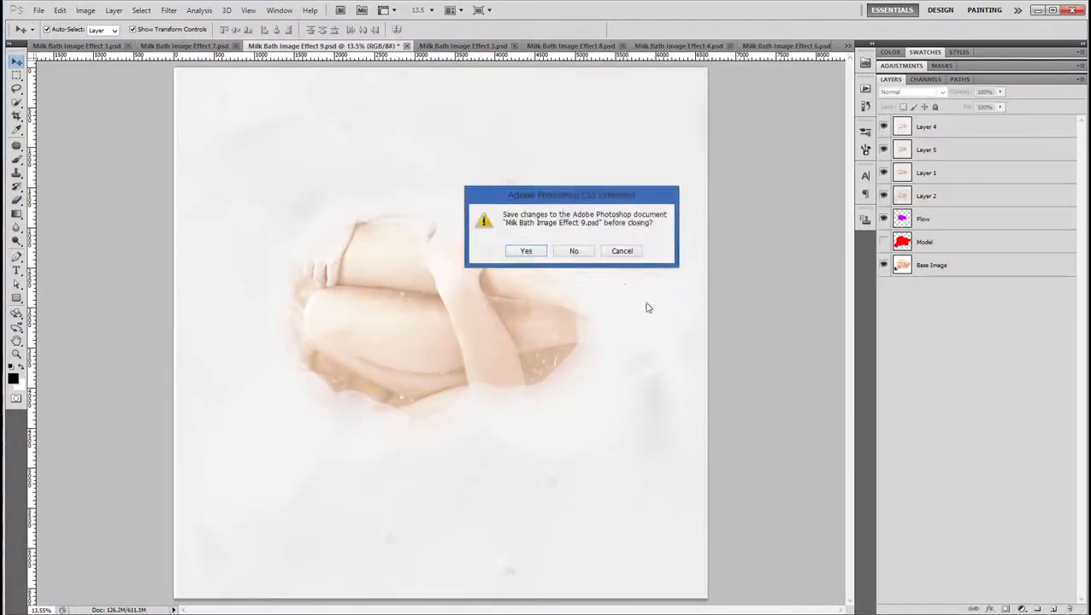
click(571, 249)
Close Milk Bath Image Effect 3.psd without saving its changes.
click(396, 47)
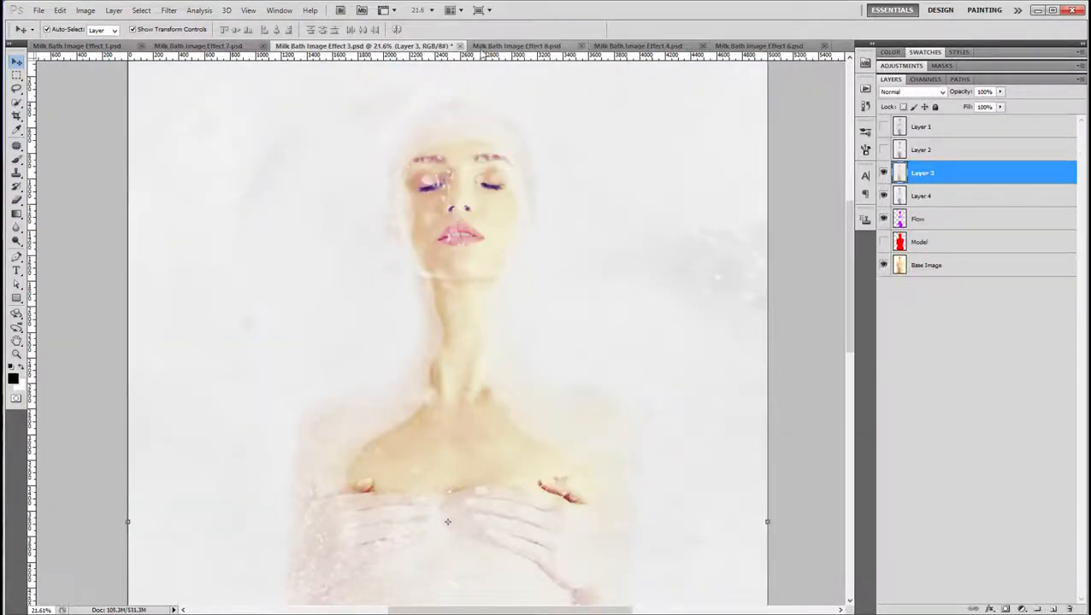
click(459, 46)
click(566, 251)
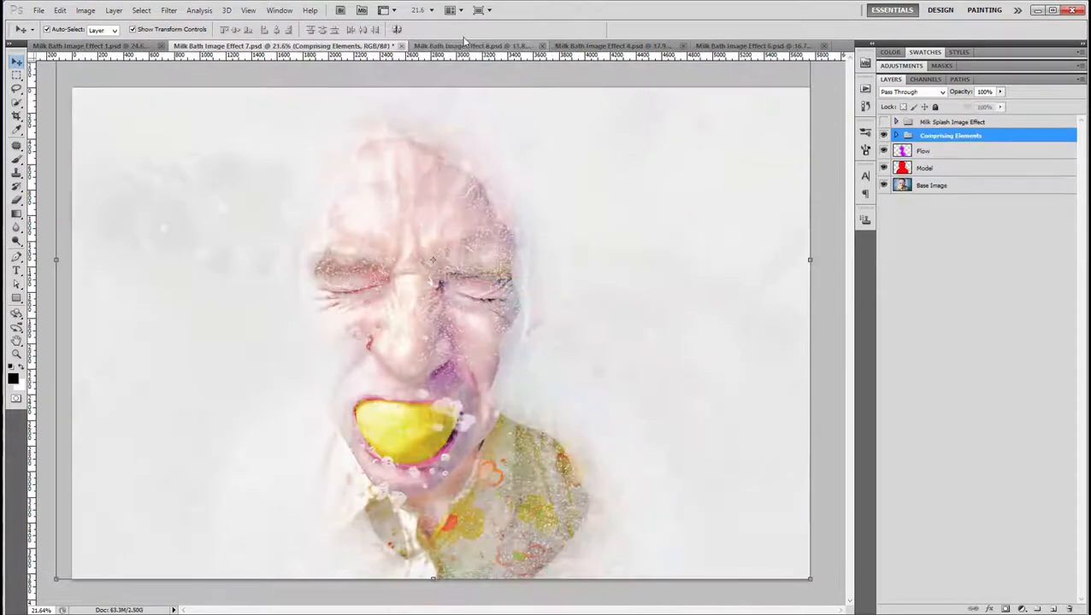
Close Milk Bath Image Effect 8.psd without saving its changes and switch to Milk Bath Image Effect 4.psd.
click(524, 49)
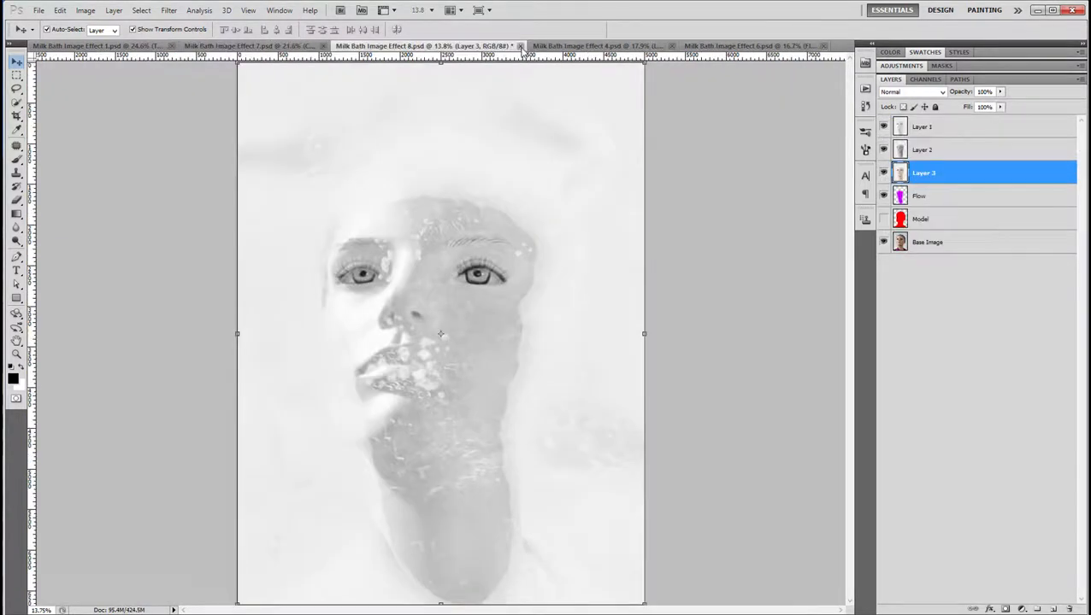
click(520, 46)
click(574, 251)
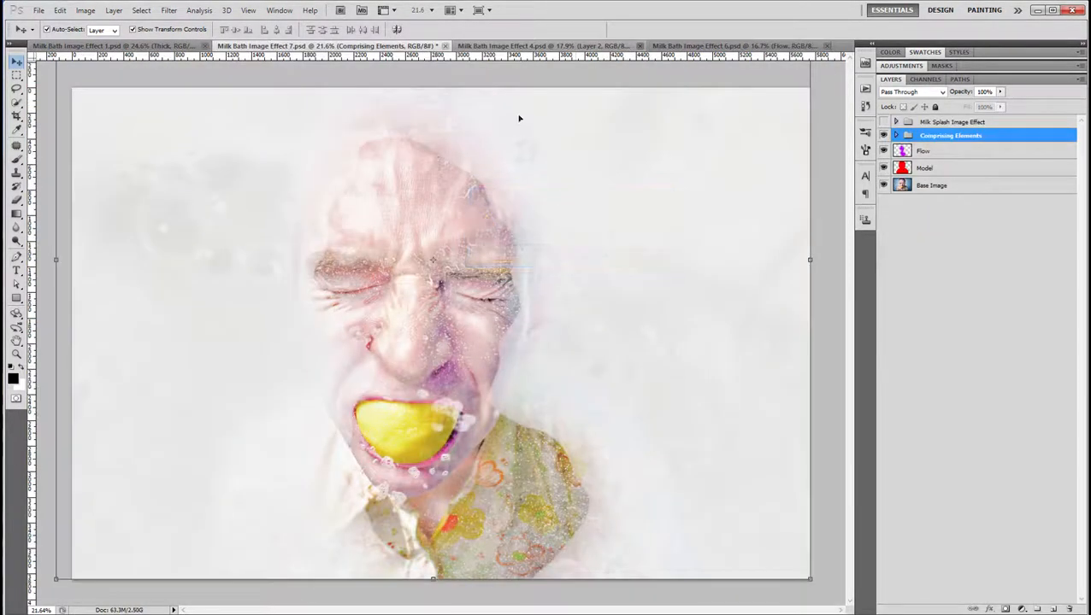
click(530, 47)
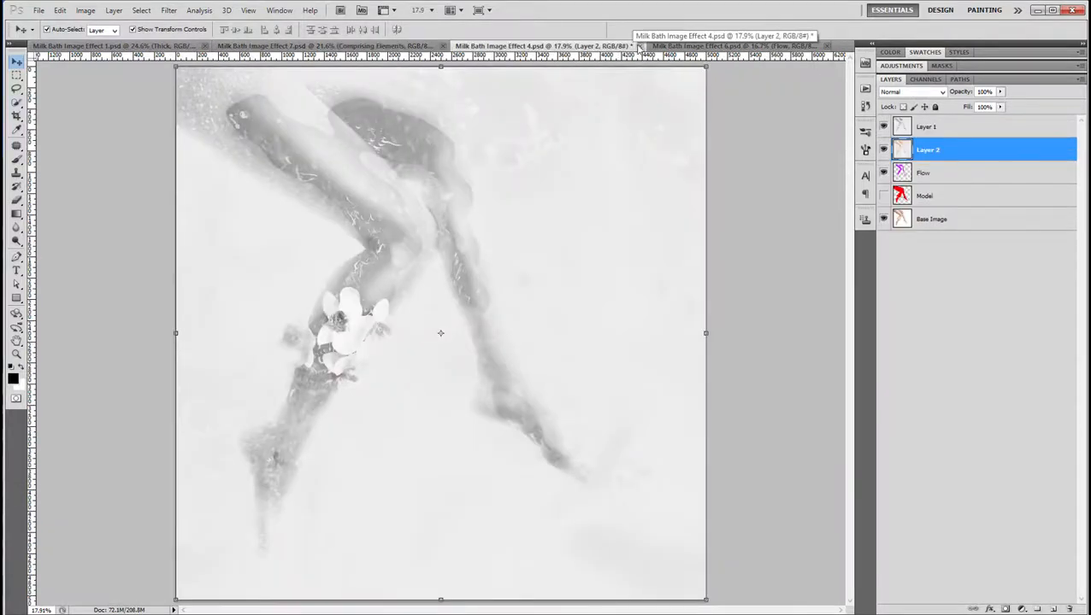
Close Milk Bath Image Effect 4.psd without saving its changes.
click(639, 47)
click(576, 251)
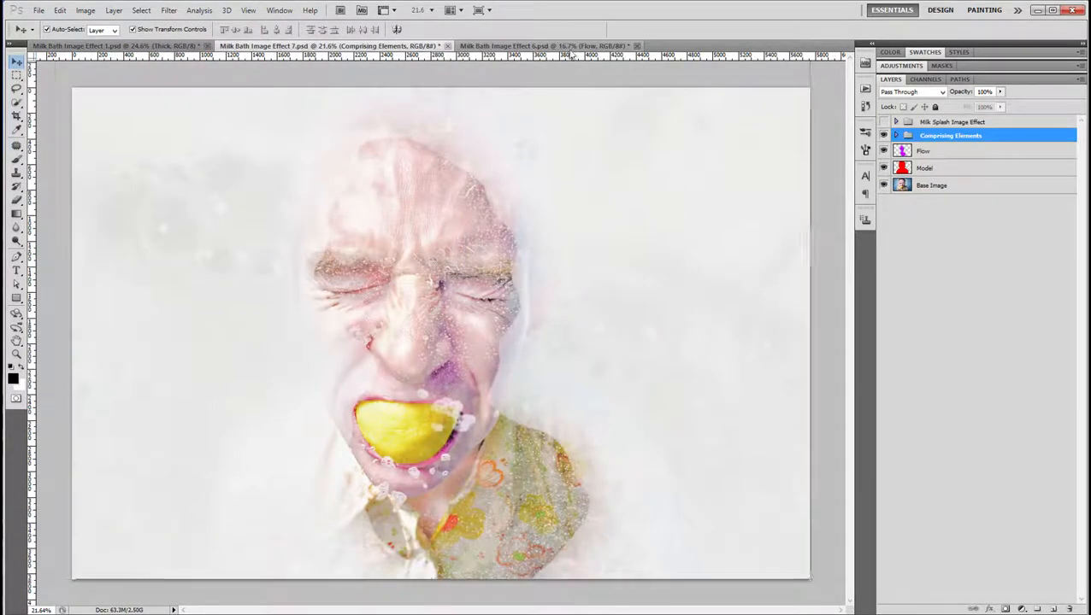
Delete the hidden Milk Splash Image Effect group from Milk Bath Image Effect 7.psd.
click(571, 47)
click(377, 46)
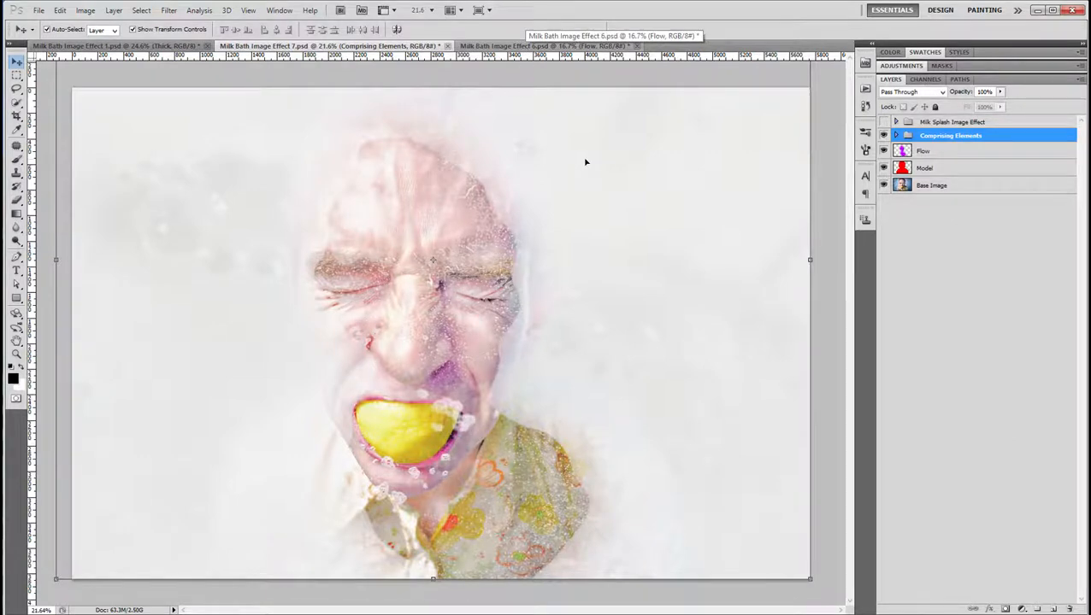
click(937, 123)
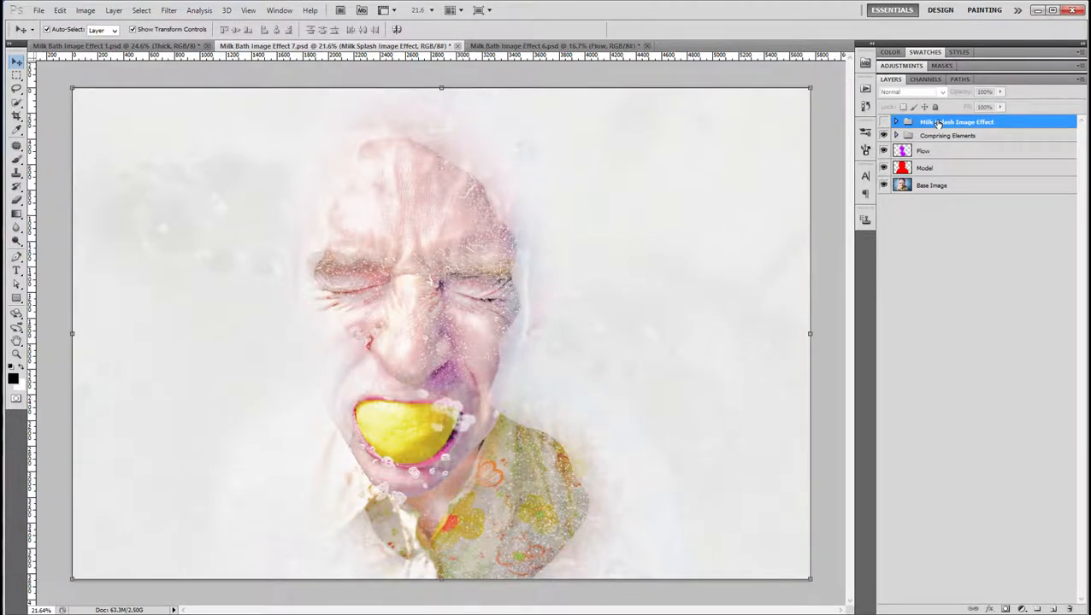
key(Delete)
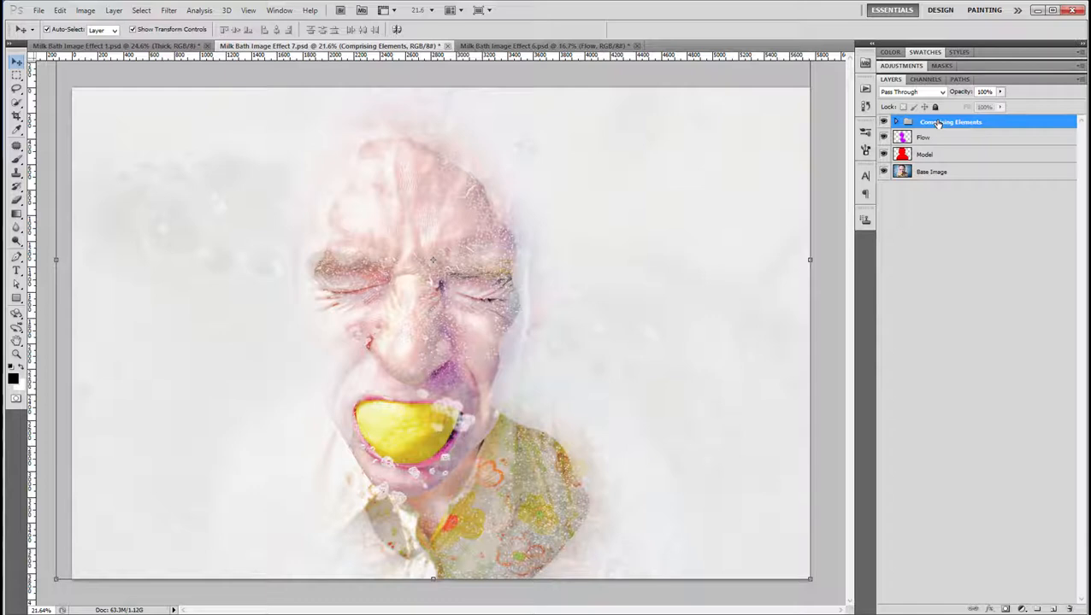
Look at Milk Bath Image Effect 6.psd up close and in full.
click(506, 45)
scroll(493, 272, up, 3)
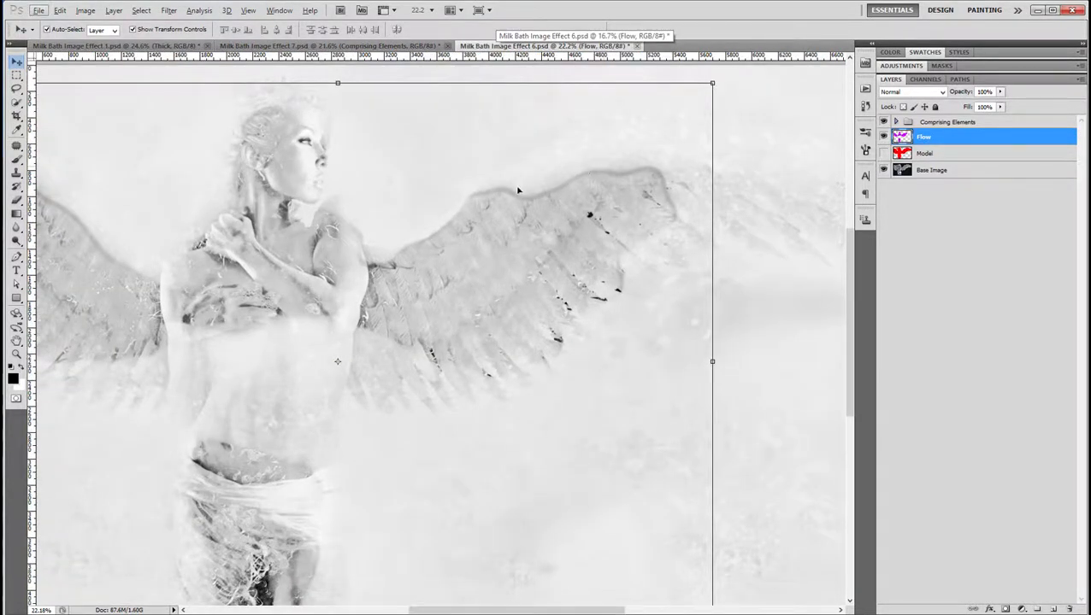
scroll(445, 353, down, 3)
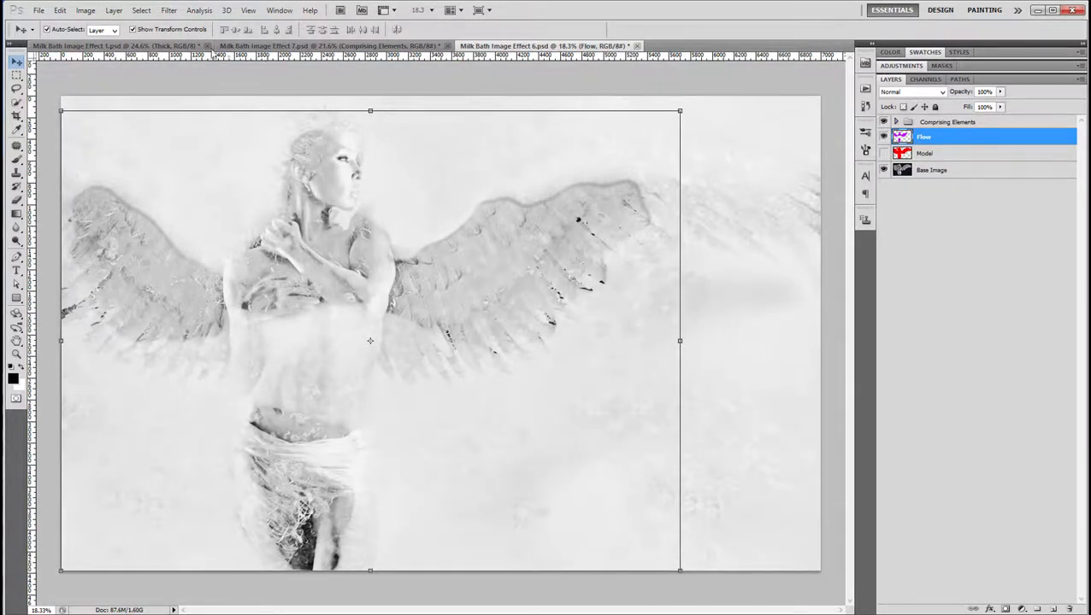
Close Milk Bath Image Effect 1.psd without saving its changes.
click(171, 45)
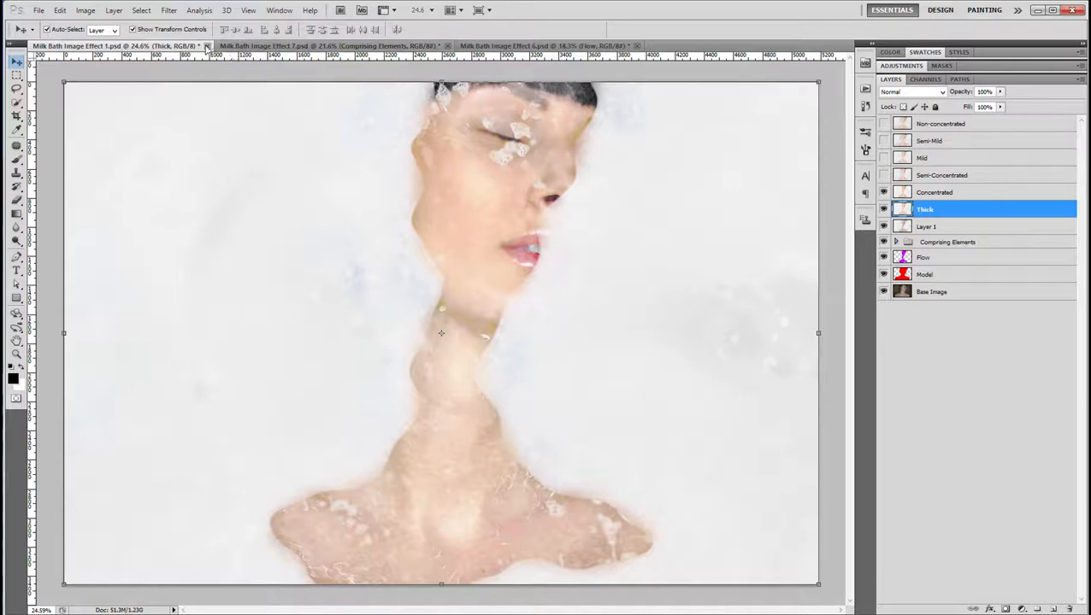
click(206, 45)
click(569, 253)
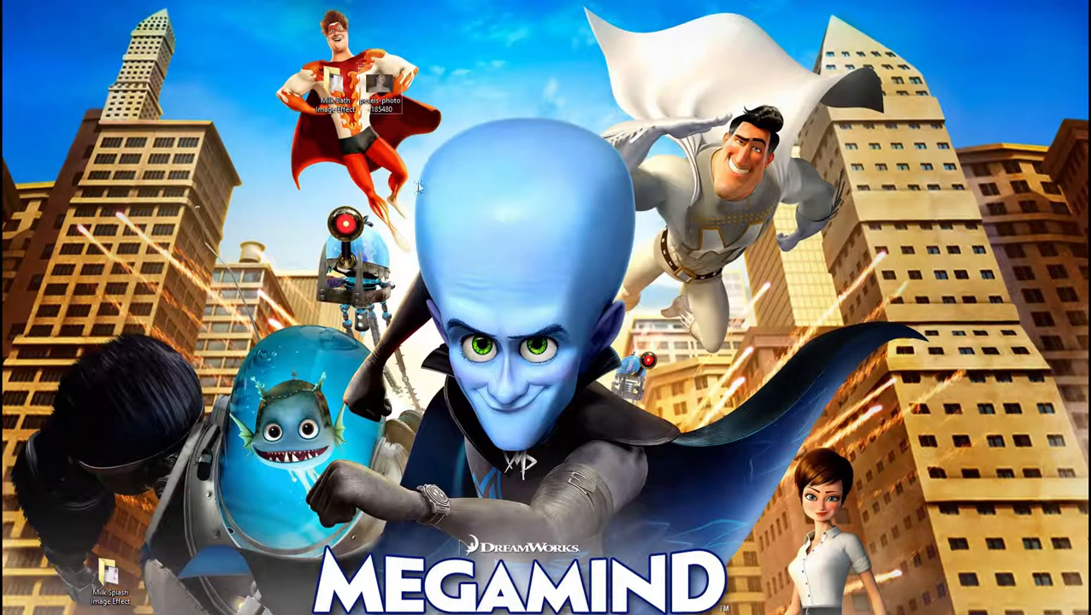
Open the Milk Bath Image Effect folder from the desktop in File Explorer and reposition its window nearer the screen centre.
click(333, 84)
double_click(333, 84)
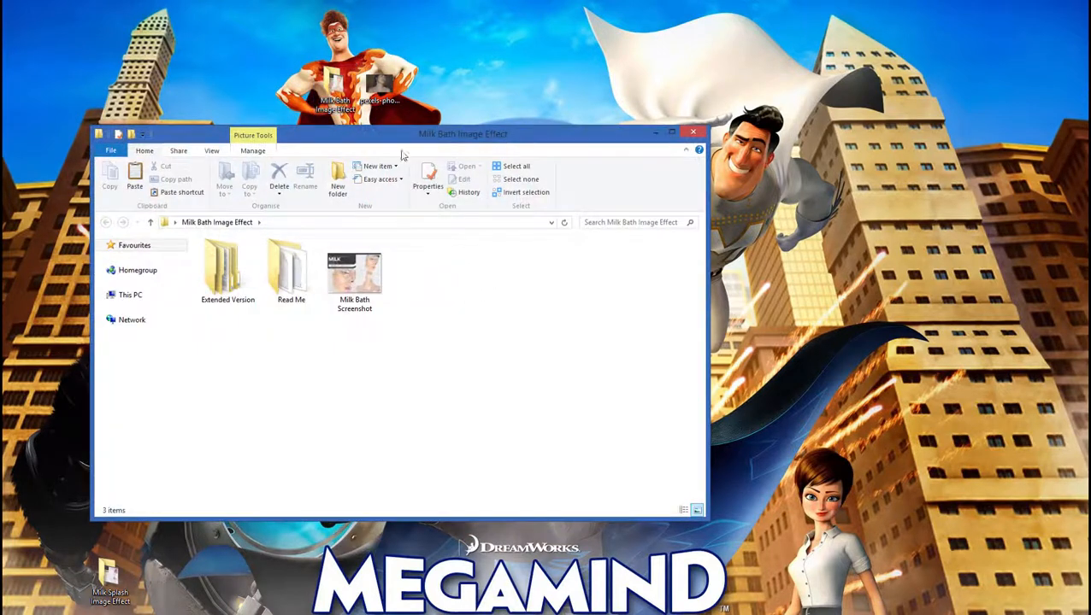
drag(372, 142, 475, 176)
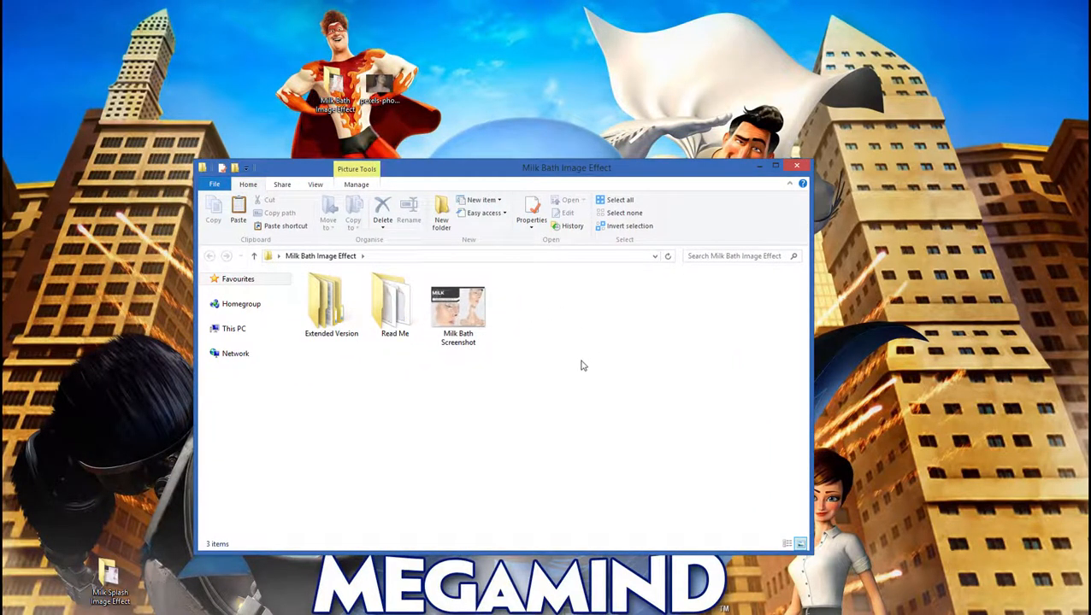
Open the Extended Version folder, show its contents as large icons, and view the Action (ATN) folder.
double_click(325, 306)
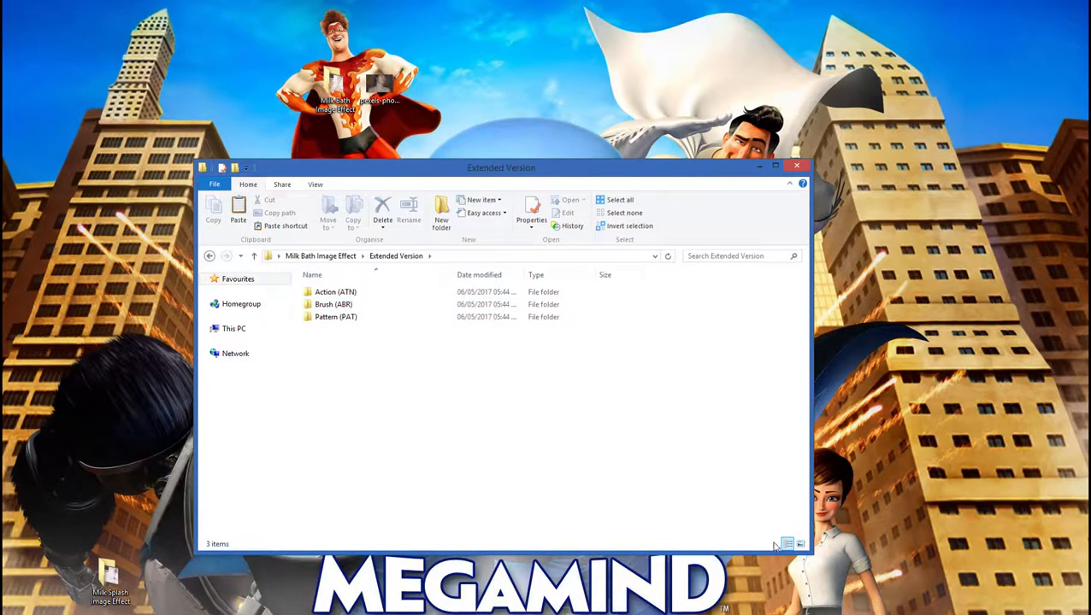
click(800, 544)
click(333, 320)
double_click(333, 321)
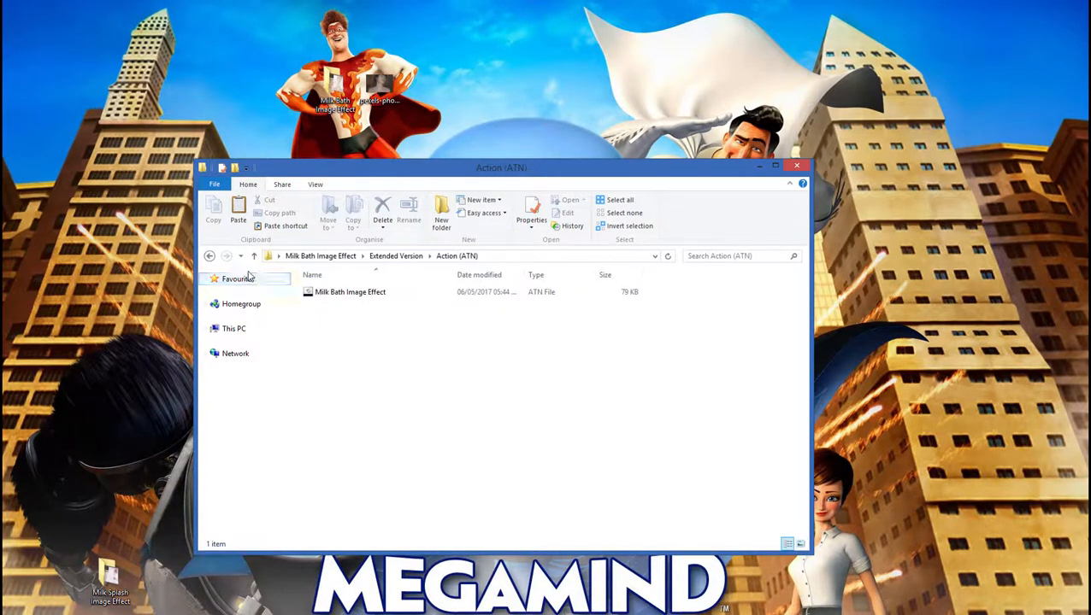
View the contents of the Brush (ABR) and Pattern (PAT) folders, returning to Extended Version.
click(210, 256)
double_click(394, 322)
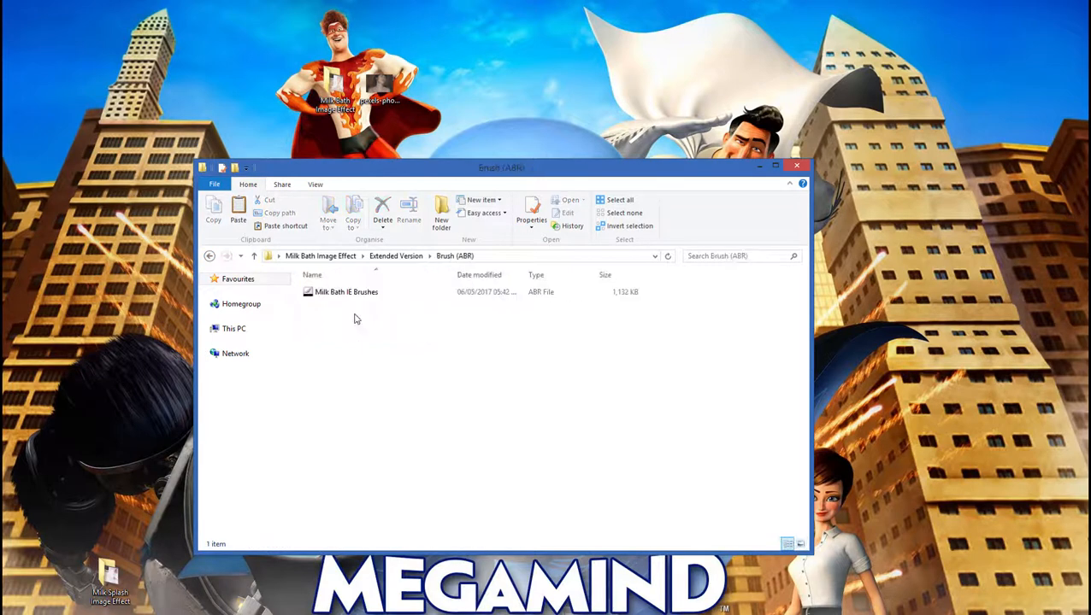
click(210, 256)
double_click(466, 321)
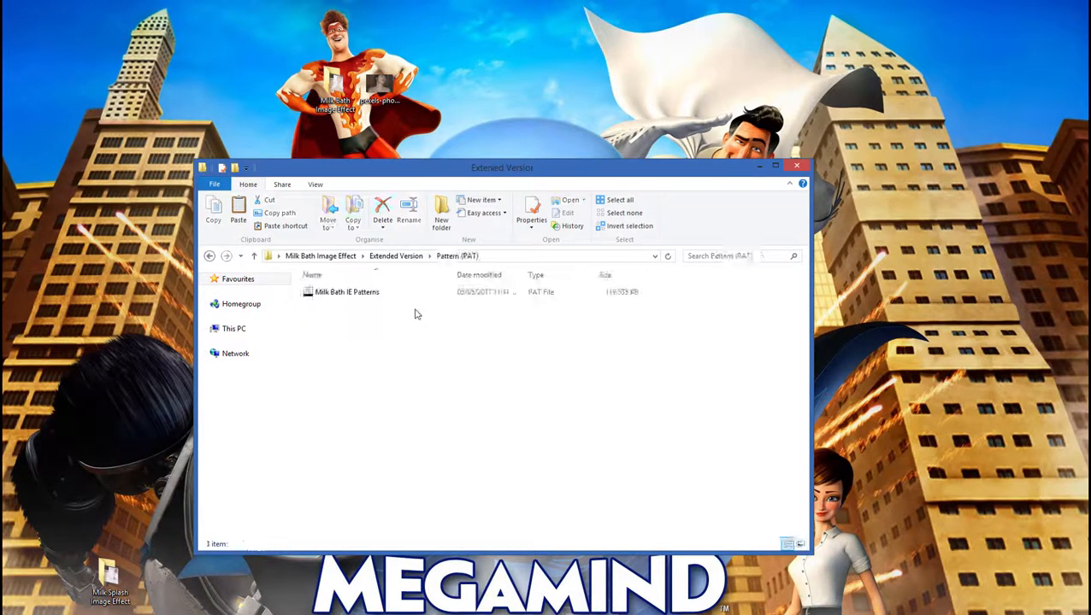
click(210, 255)
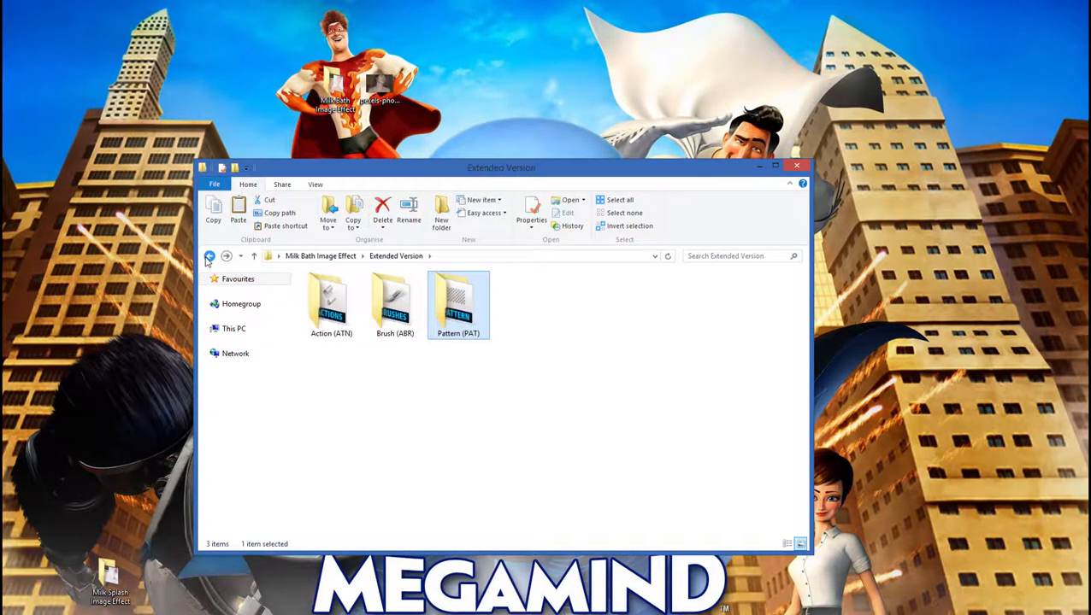
Check the pattern file in Pattern (PAT) again, return to the Milk Bath Image Effect folder, and minimize its window.
double_click(454, 316)
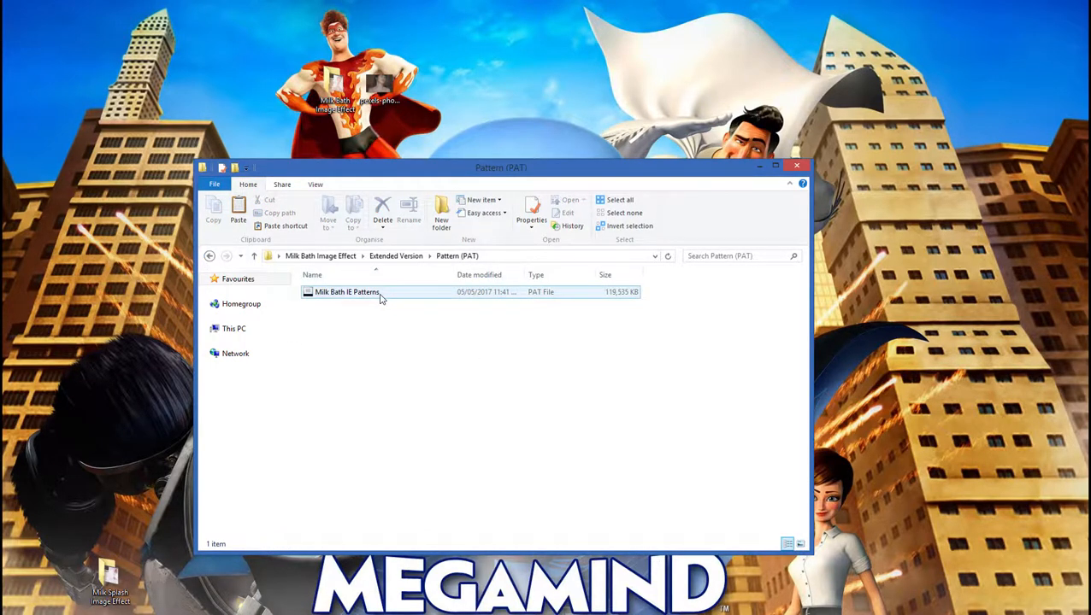
double_click(212, 257)
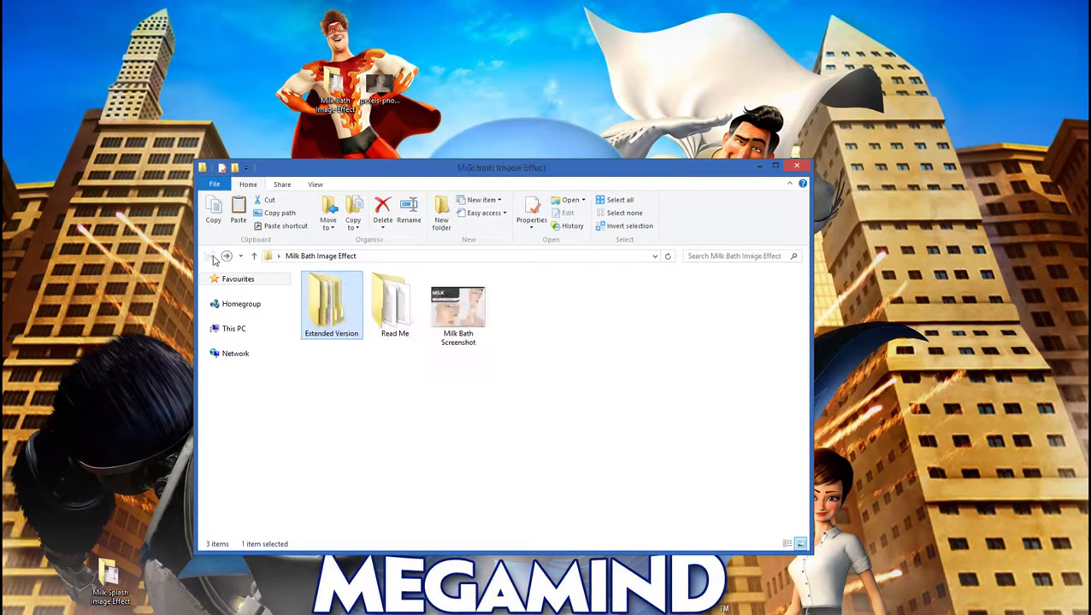
click(433, 384)
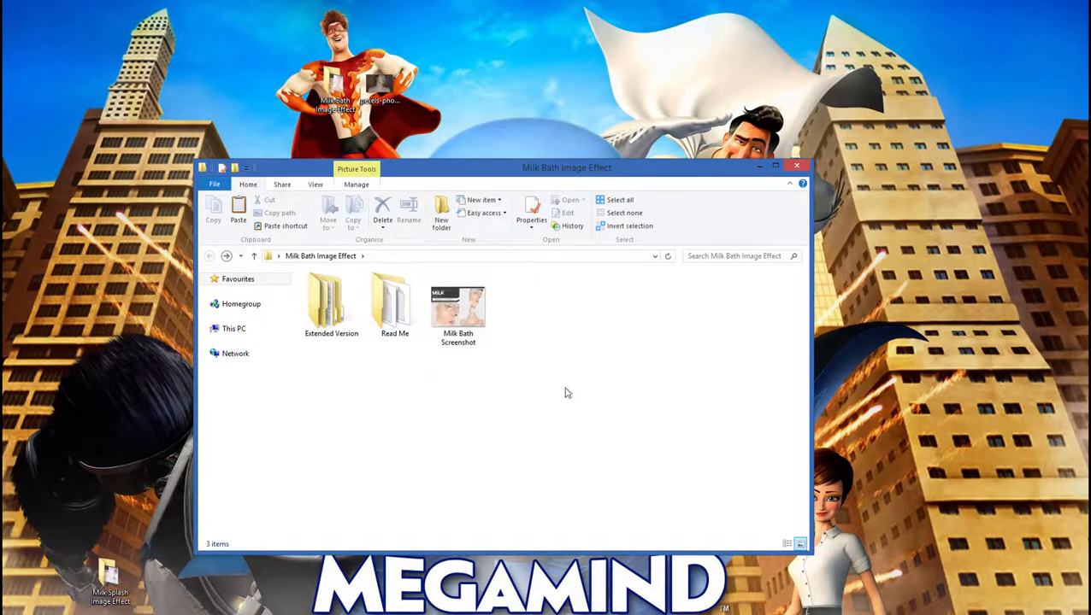
click(759, 169)
Open the pexels-photo-185480 image from the desktop with Adobe Photoshop CC 2017.
right_click(382, 87)
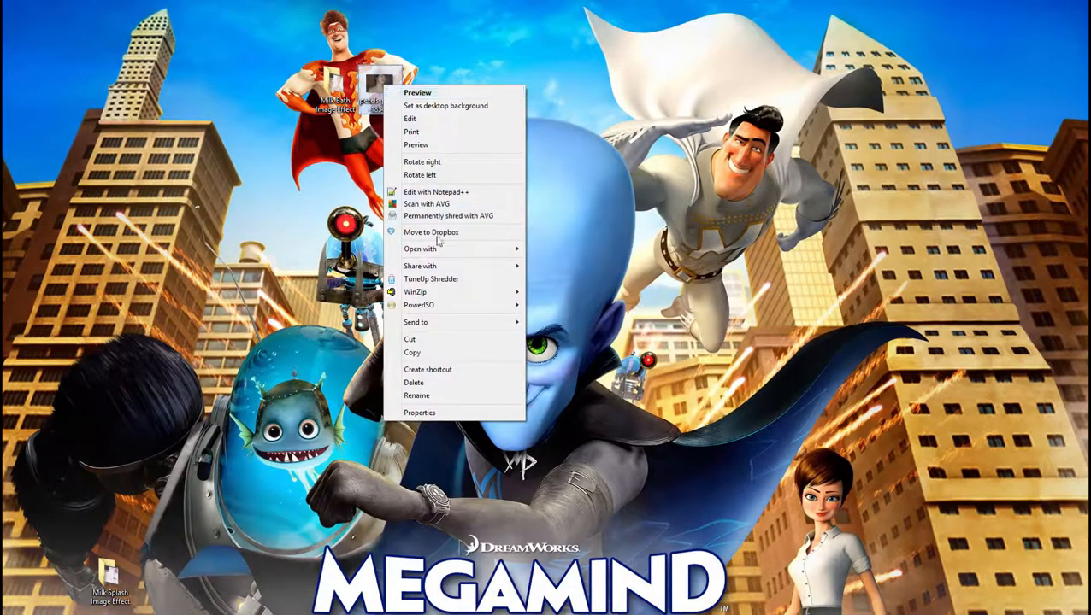
mouse_move(443, 250)
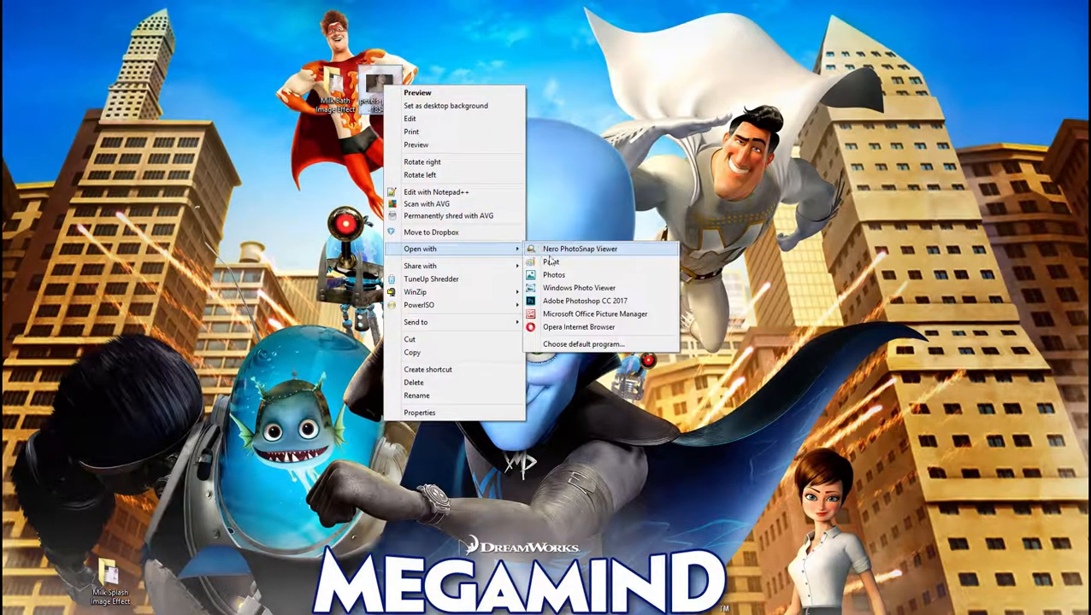
click(560, 302)
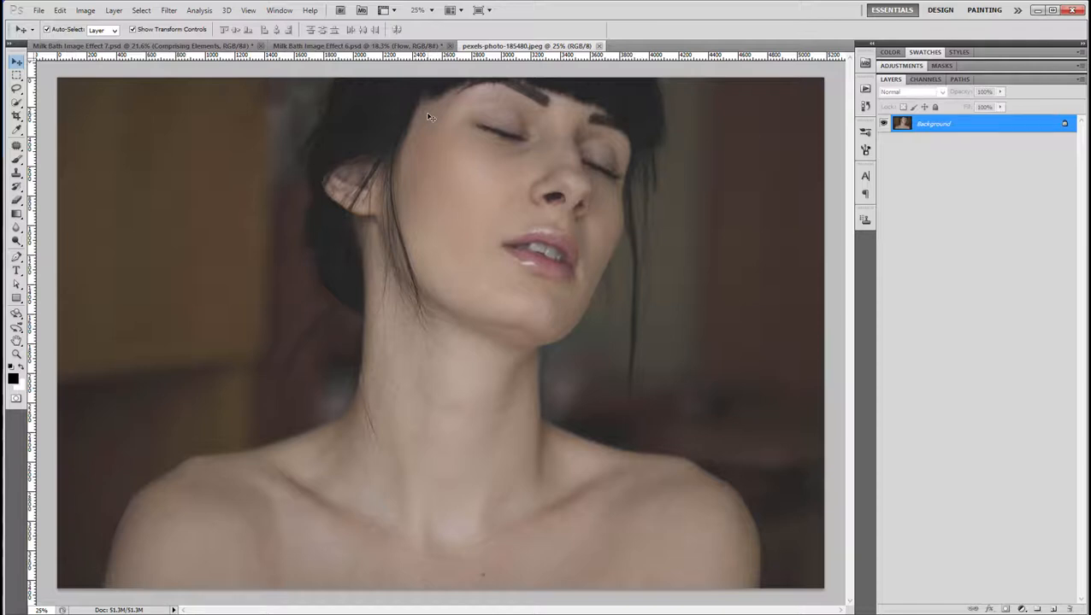
Show the Actions panel and load the Milk Bath Image Effect action file from the Action (ATN) folder.
click(277, 10)
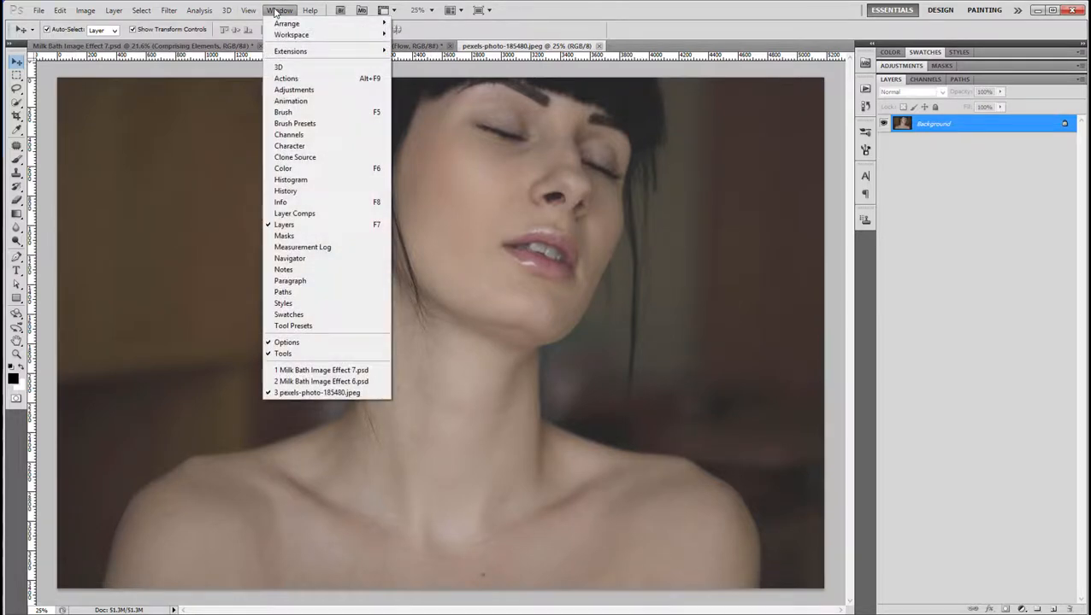
click(298, 78)
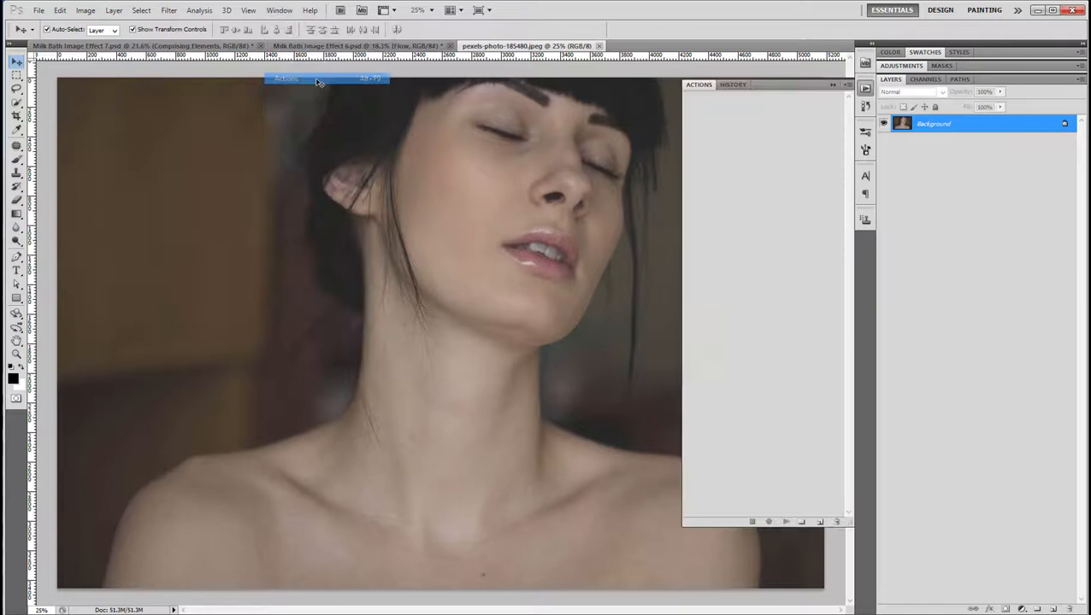
click(846, 87)
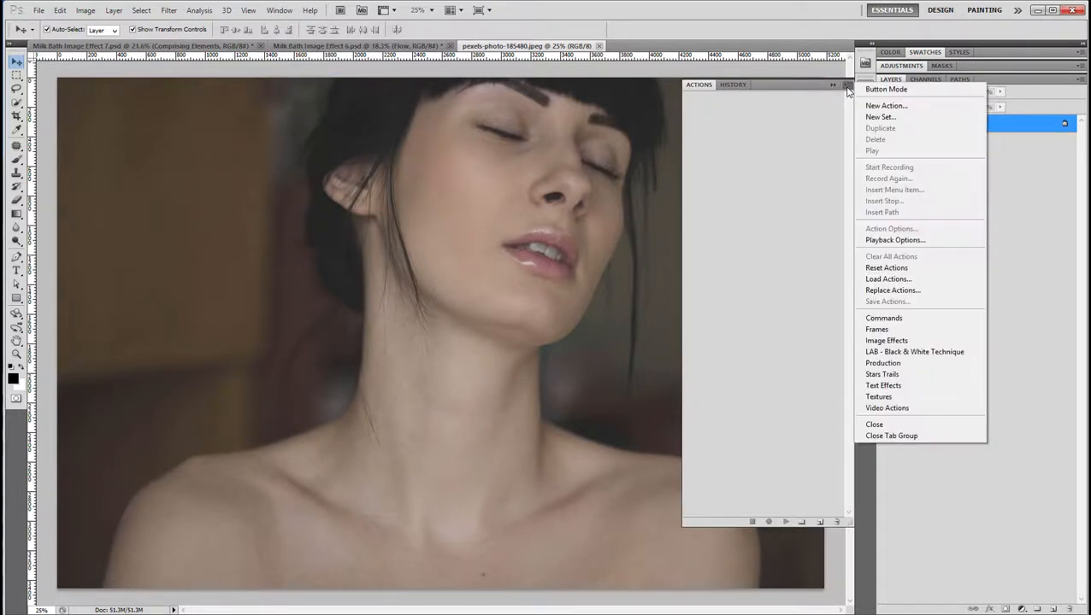
click(889, 280)
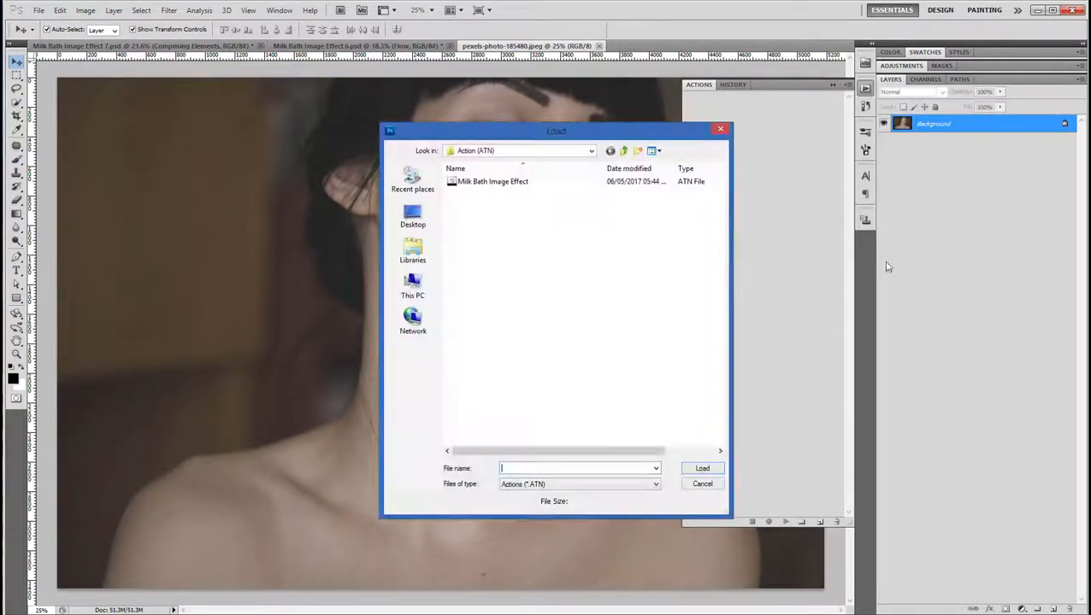
double_click(526, 188)
Expand the Milk Bath Image Effect action set and select everything from the Exposure heading through Neutralize.
click(713, 98)
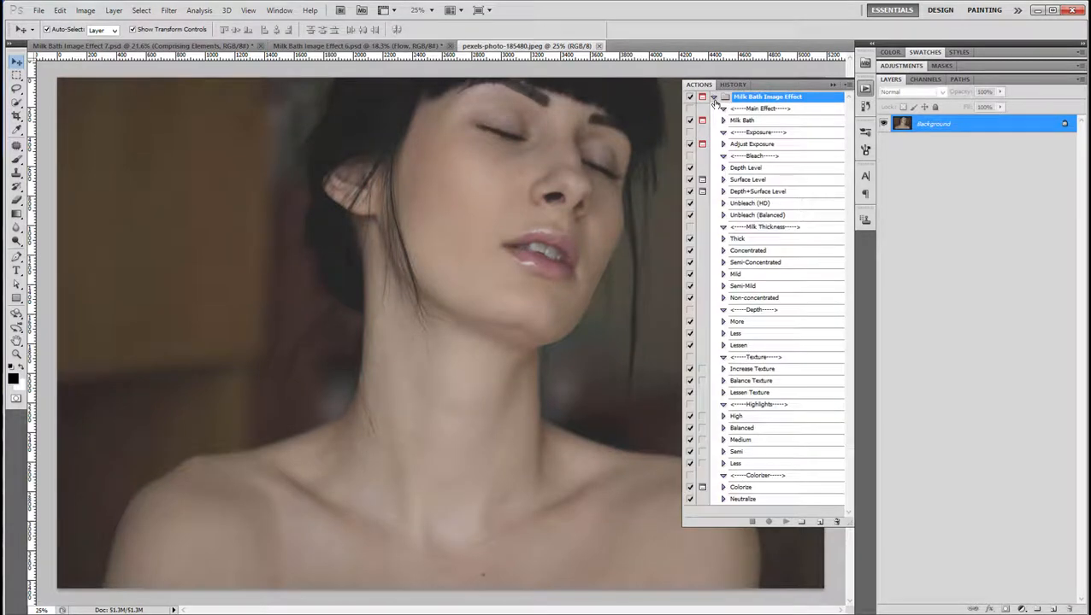
click(762, 134)
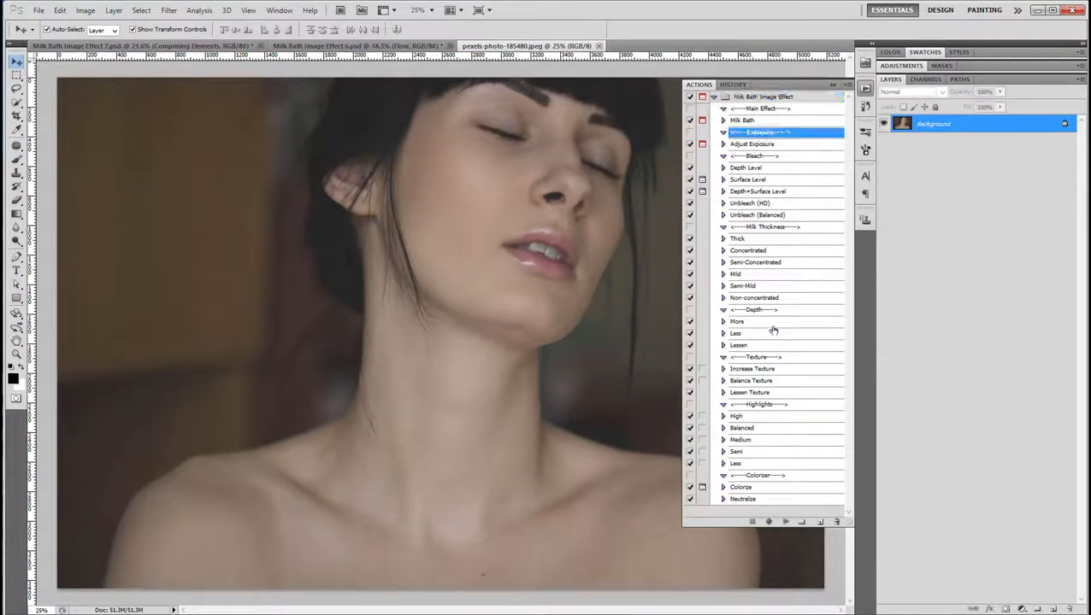
shift+click(762, 501)
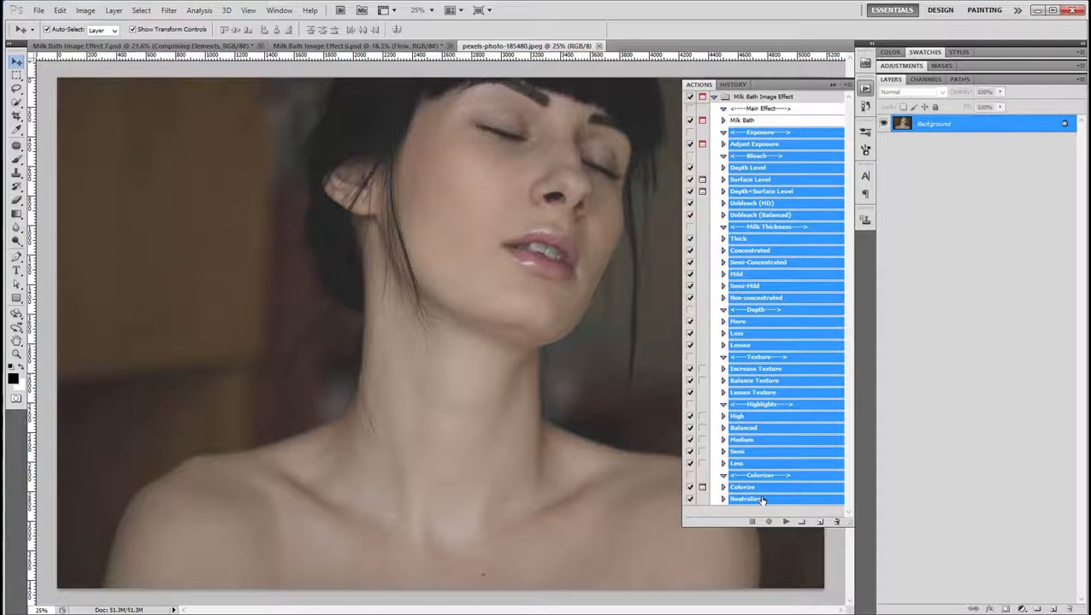
Load the Milk Bath IE Brushes file into the brush presets with the Preset Manager.
click(59, 10)
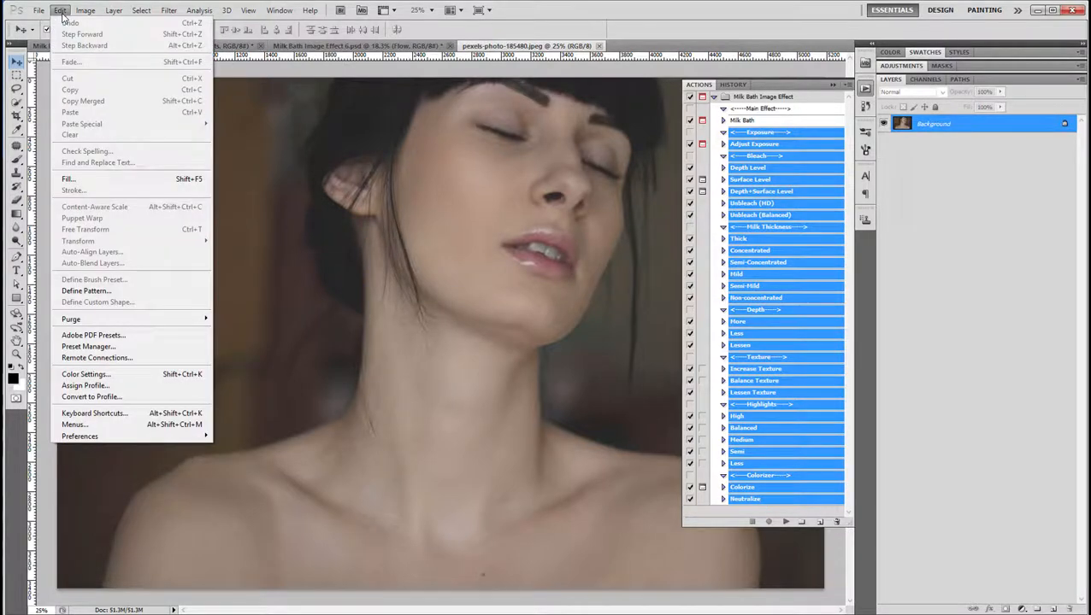
click(129, 349)
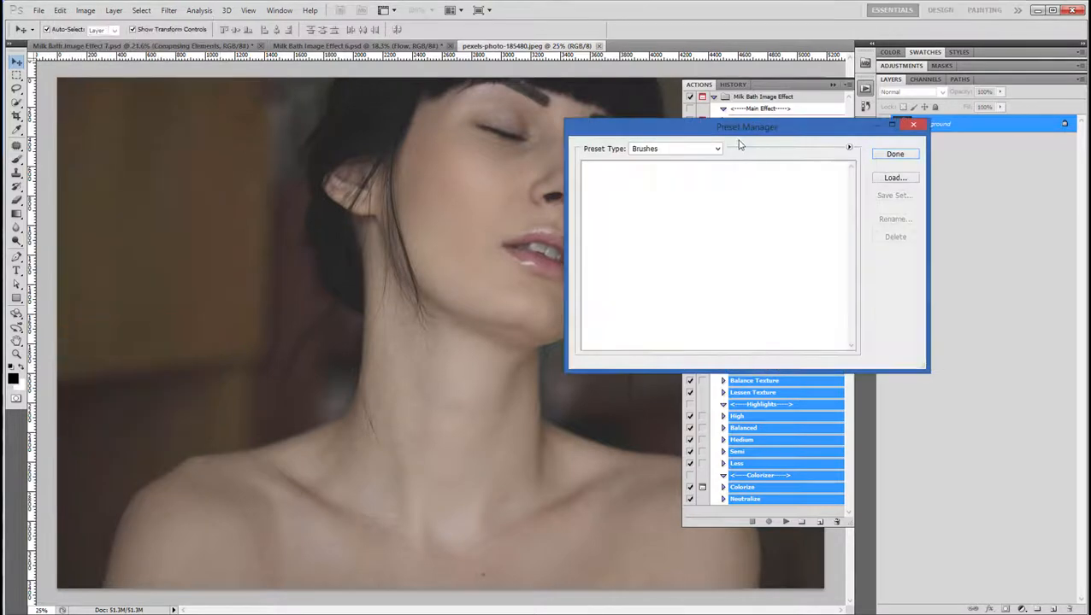
click(894, 178)
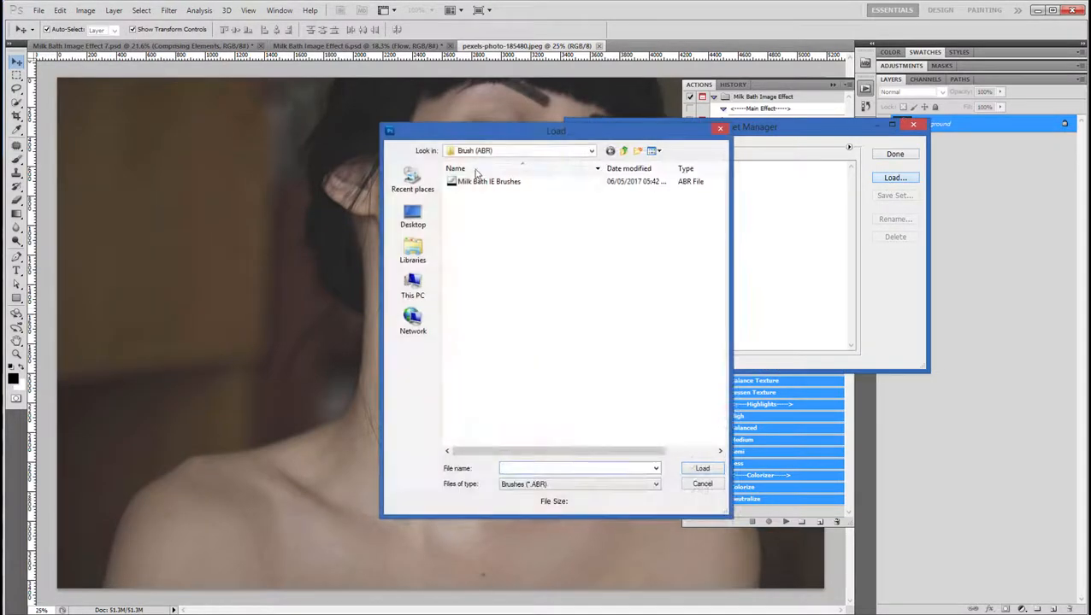
double_click(439, 178)
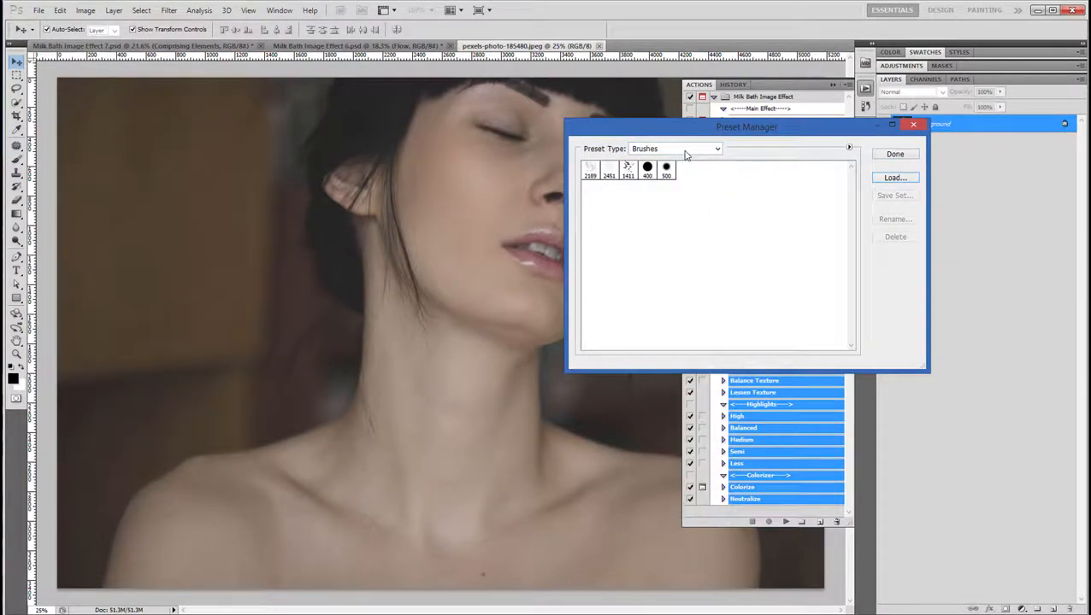
Set the preset type to Patterns and load the Milk Bath IE Patterns file.
click(684, 151)
click(662, 196)
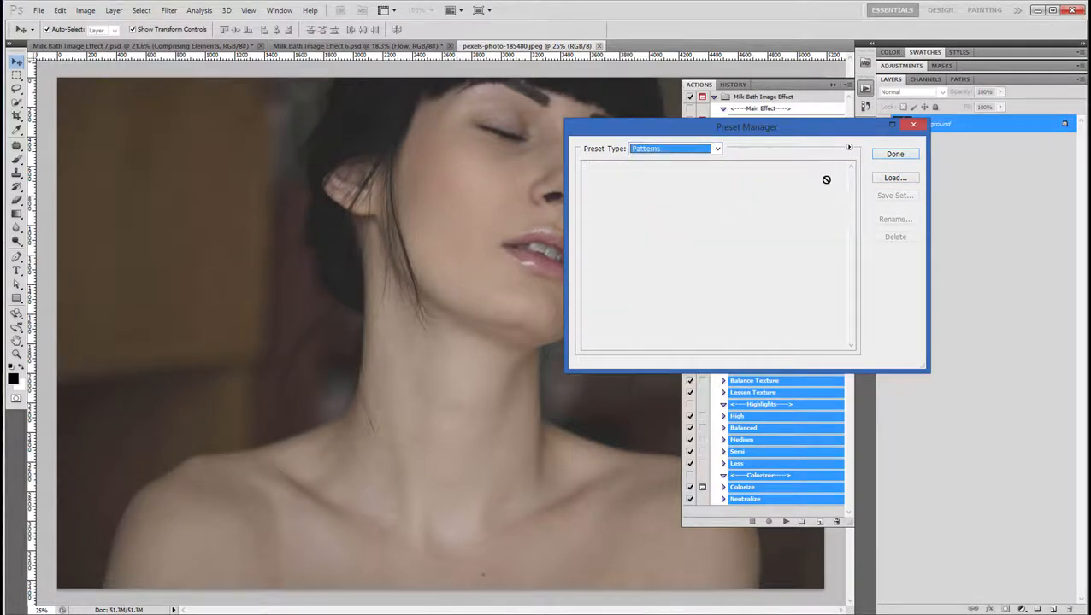
click(894, 178)
click(516, 185)
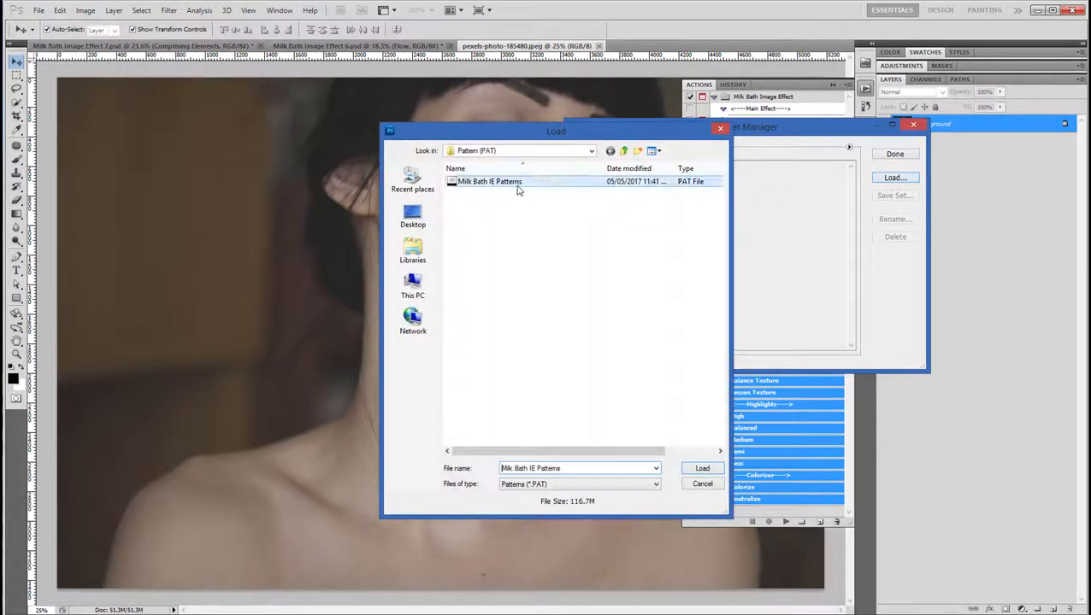
double_click(516, 185)
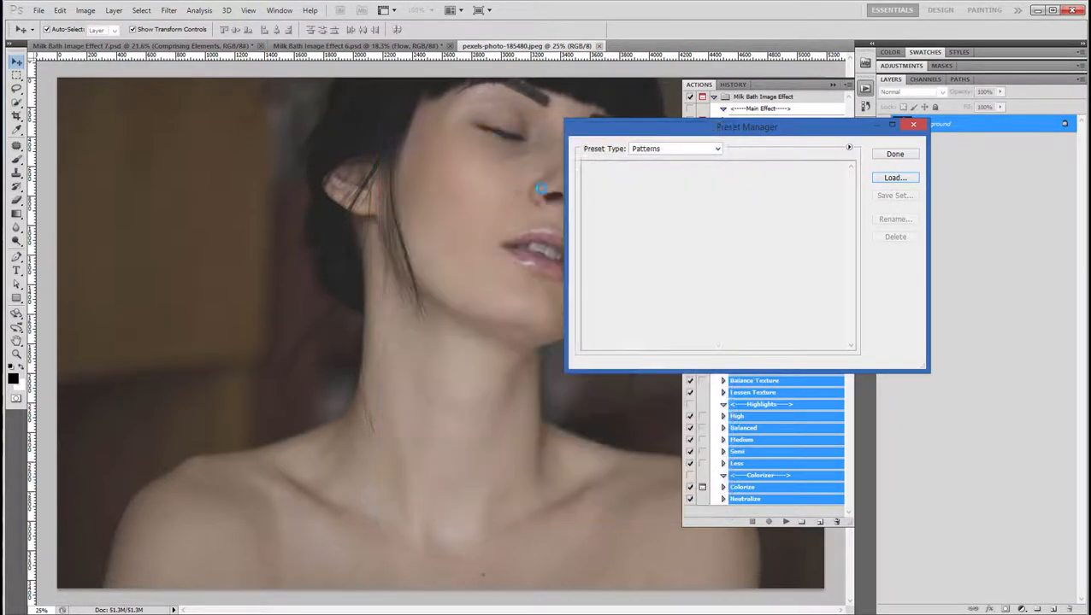
Finish loading presets and select the Milk Bath action under Main Effect.
click(895, 154)
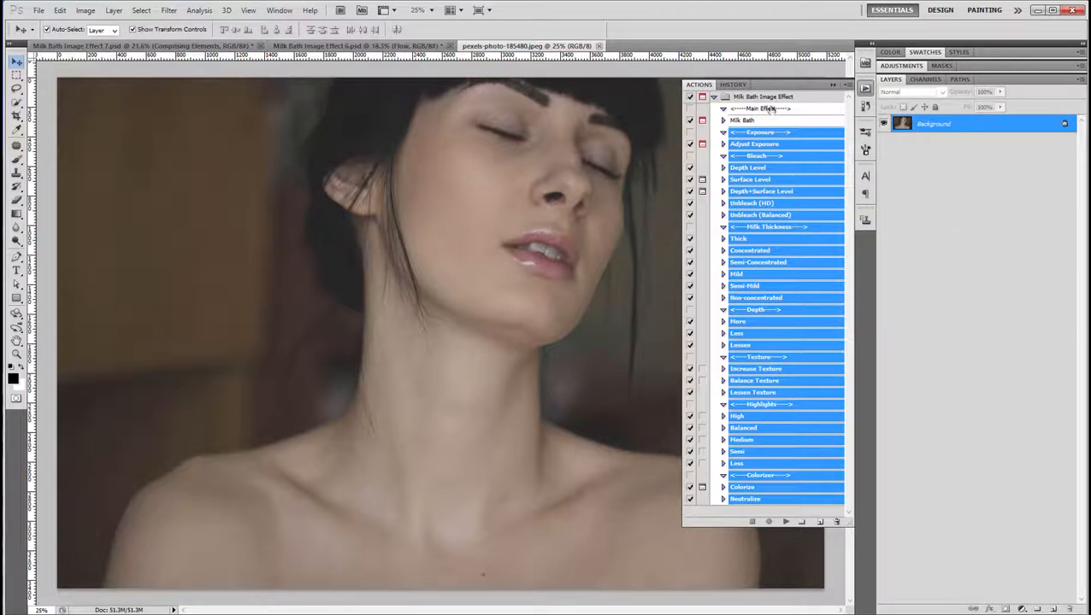
click(752, 121)
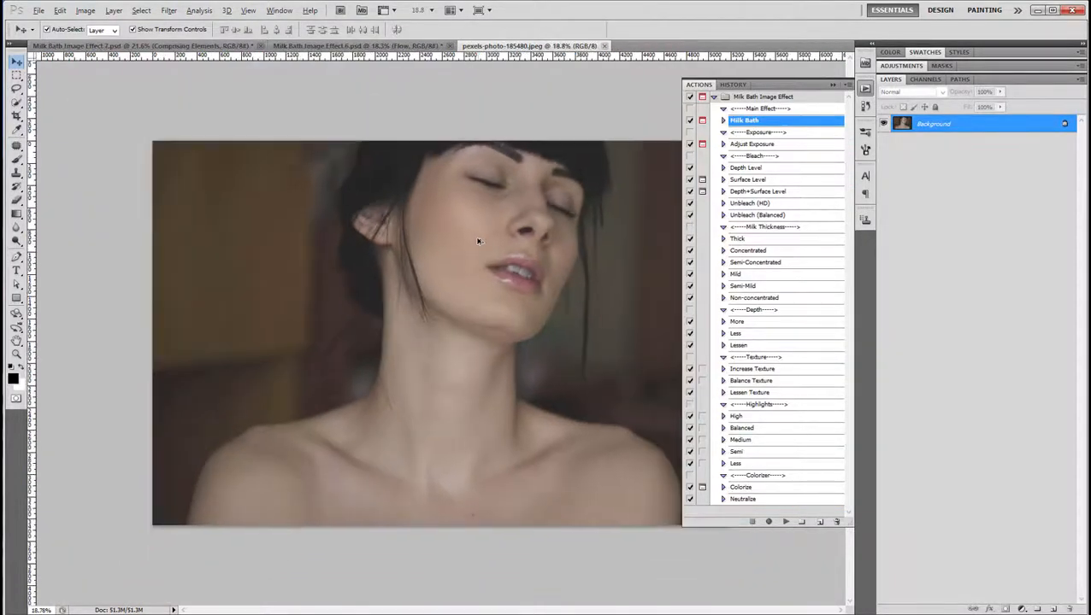
Check the portrait's pixel dimensions and resolution in the Image Size dialog, leaving them as they are.
key(alt)
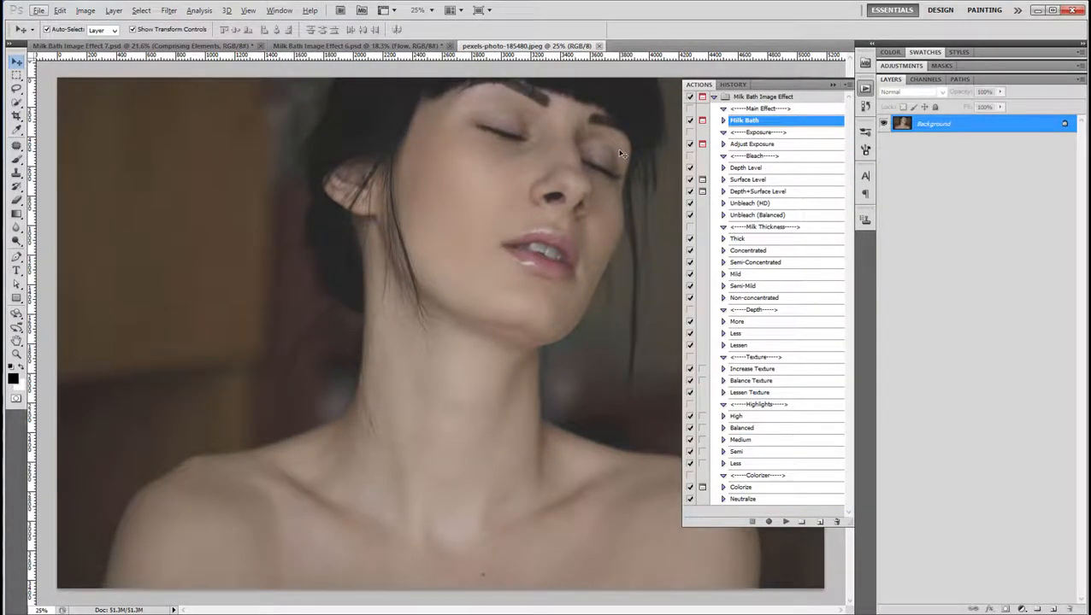
key(ctrl+alt+i)
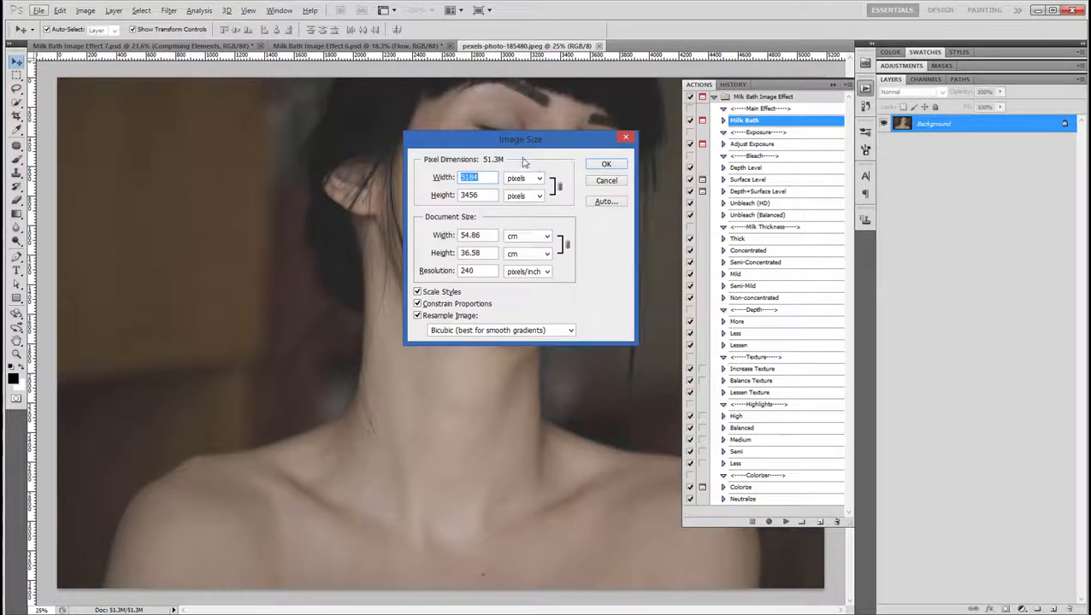
drag(514, 144, 540, 185)
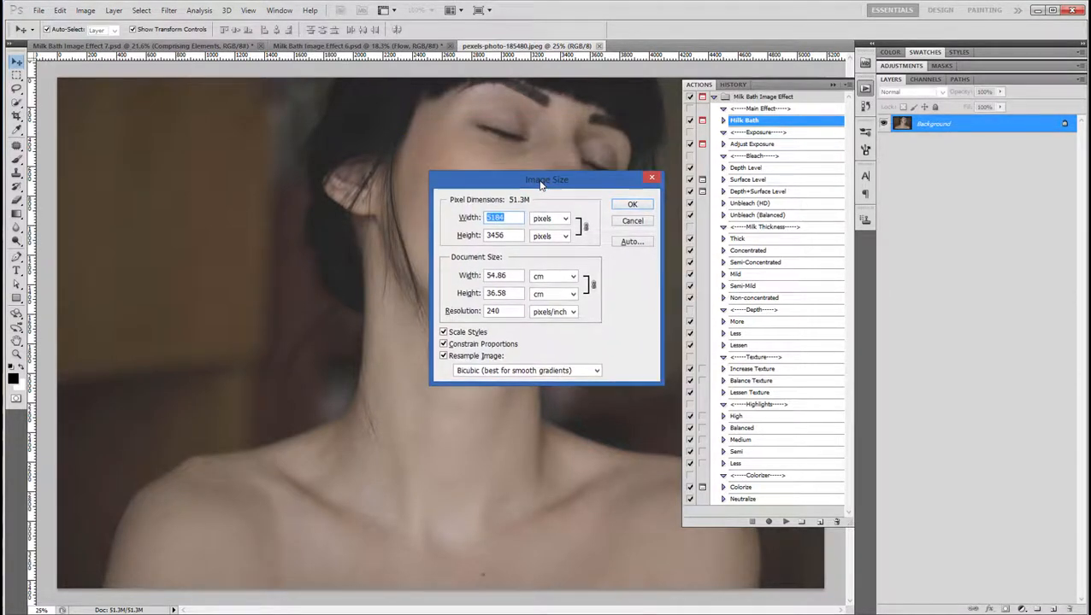
click(633, 224)
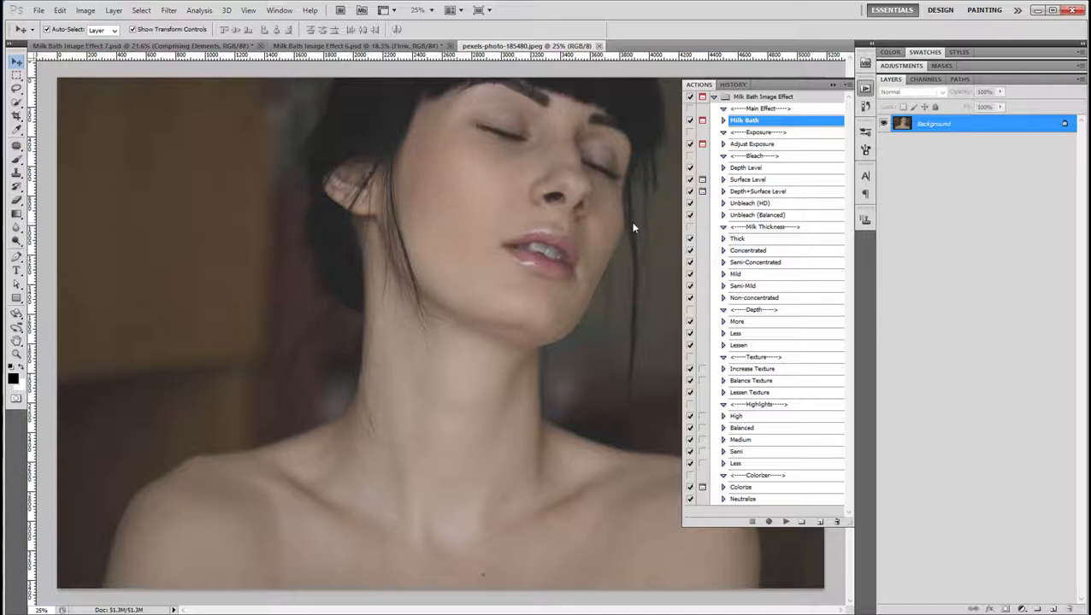
Play the Milk Bath action up to its first stop and dismiss the message about painting the model.
scroll(610, 239, down, 2)
scroll(595, 244, up, 3)
scroll(596, 244, down, 2)
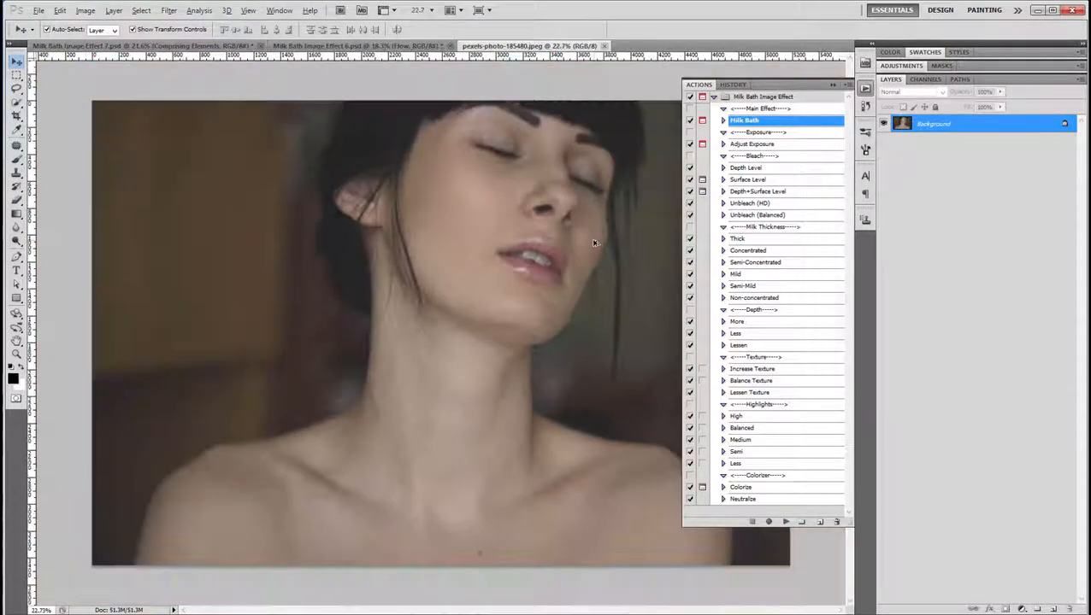
scroll(596, 244, up, 1)
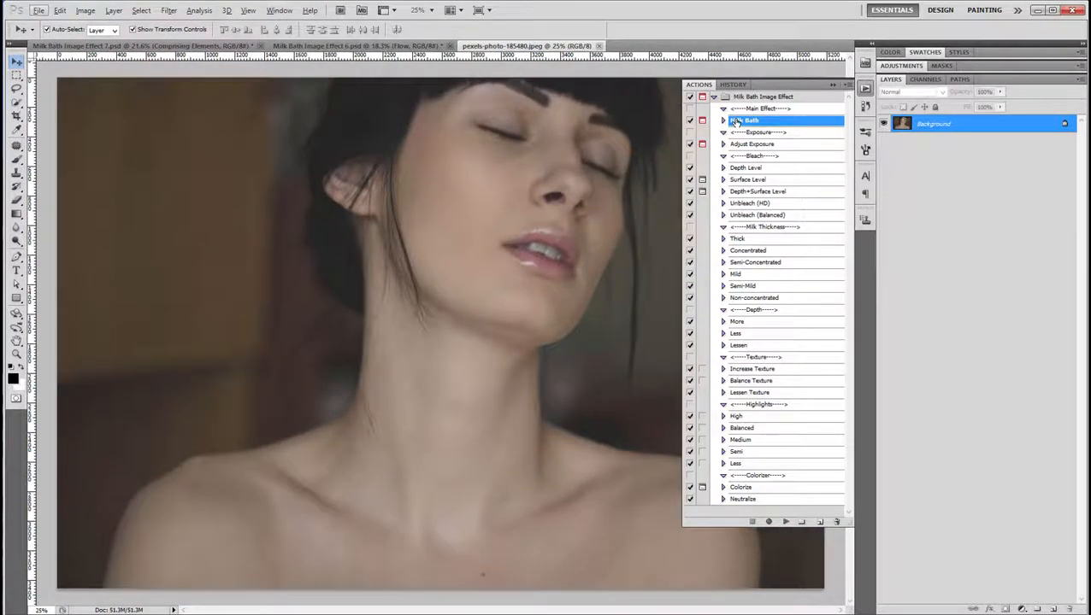
click(722, 121)
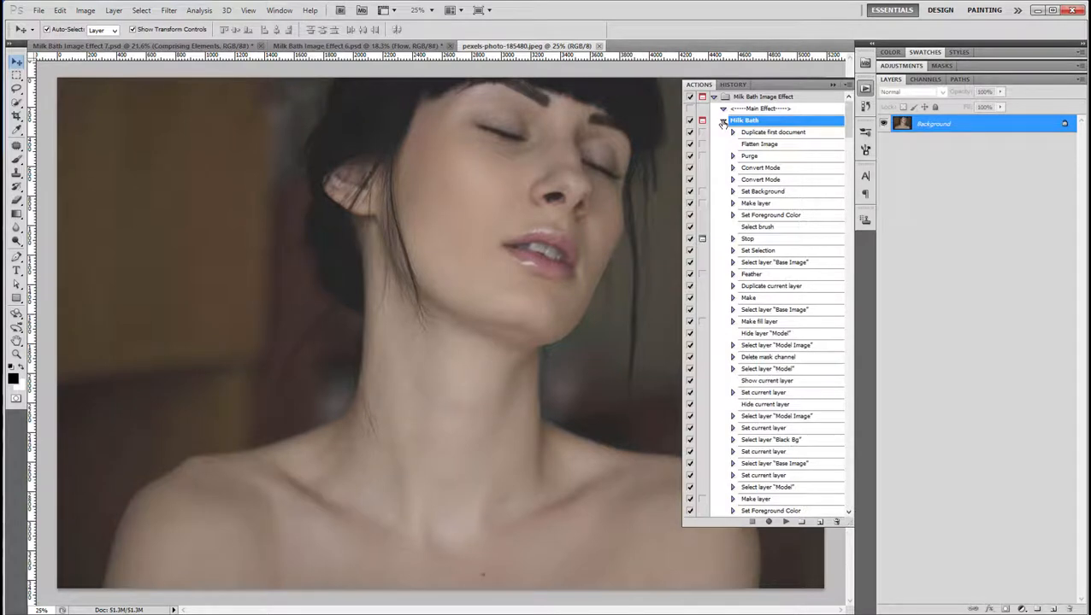
click(722, 121)
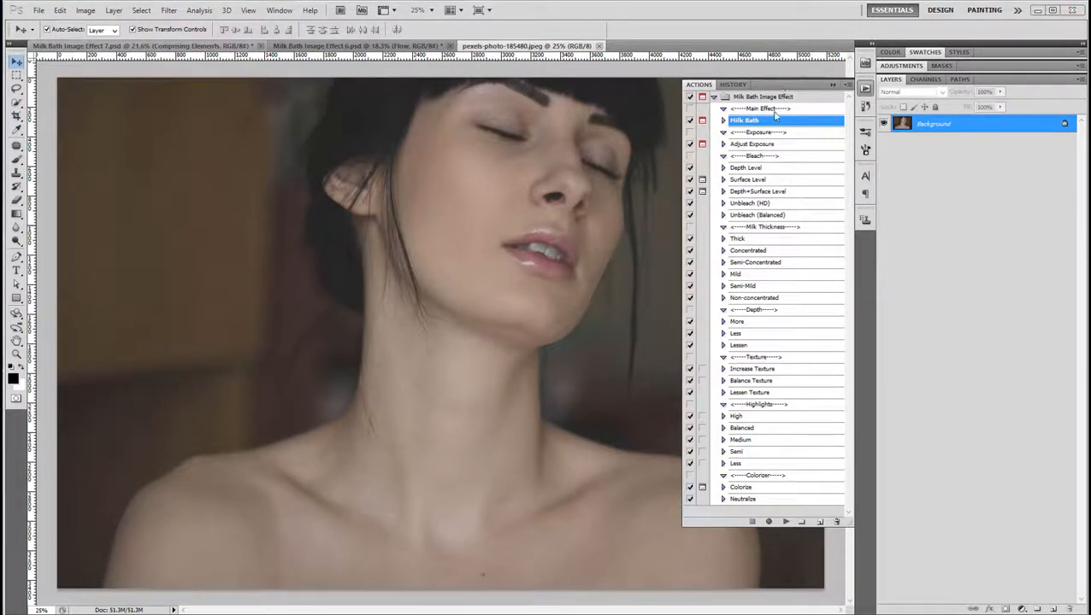
click(786, 523)
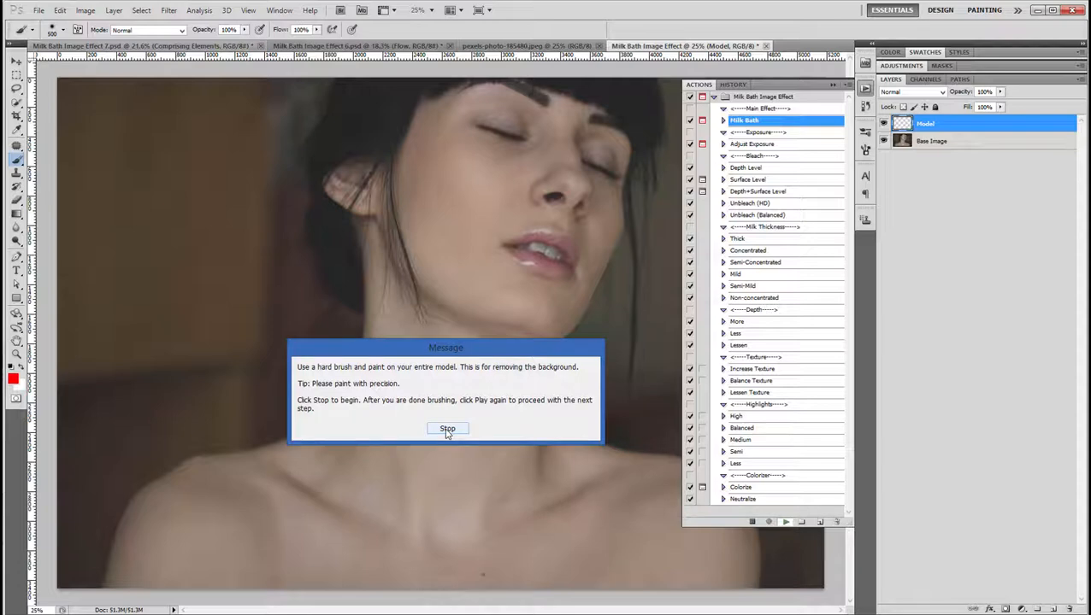
click(447, 429)
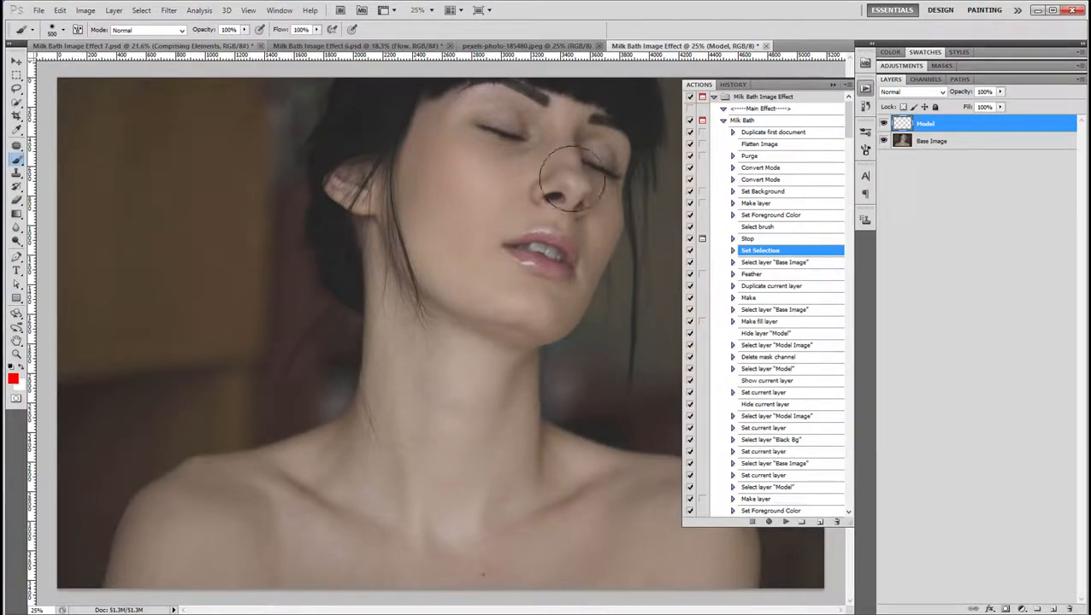
Try painting the model's face and neck red on the Model layer and undo the stroke.
mouse_move(457, 227)
mouse_down()
mouse_move(460, 195)
mouse_move(509, 154)
mouse_move(550, 127)
mouse_move(607, 128)
mouse_move(590, 180)
mouse_move(538, 248)
mouse_move(483, 273)
mouse_move(480, 325)
mouse_move(454, 380)
mouse_move(478, 402)
mouse_up()
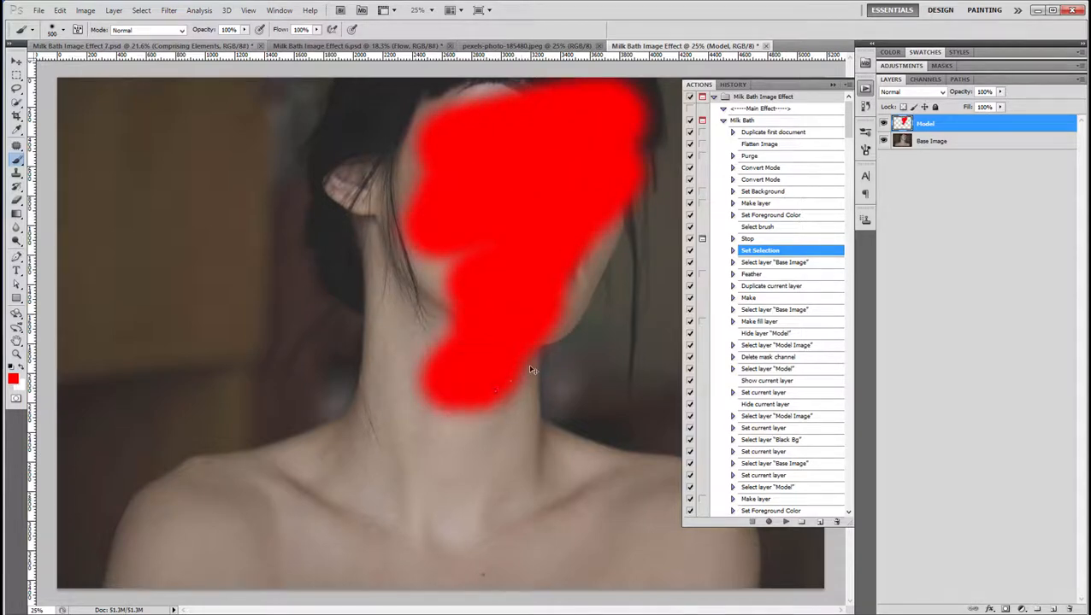
key(ctrl+z)
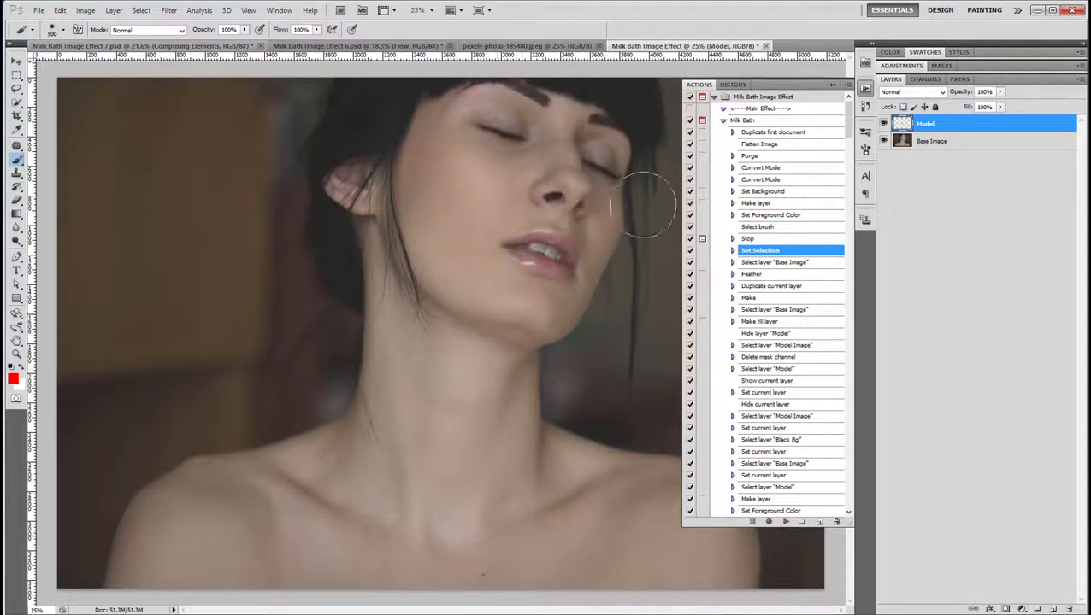
Make the Base Image layer active and switch to the Quick Selection tool.
click(942, 143)
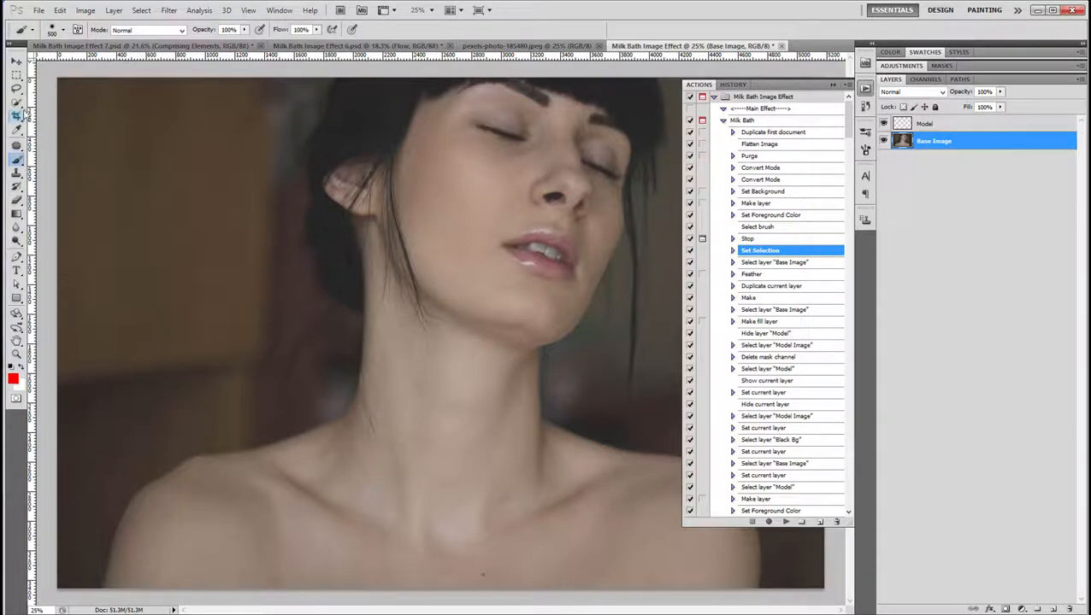
click(16, 102)
click(60, 101)
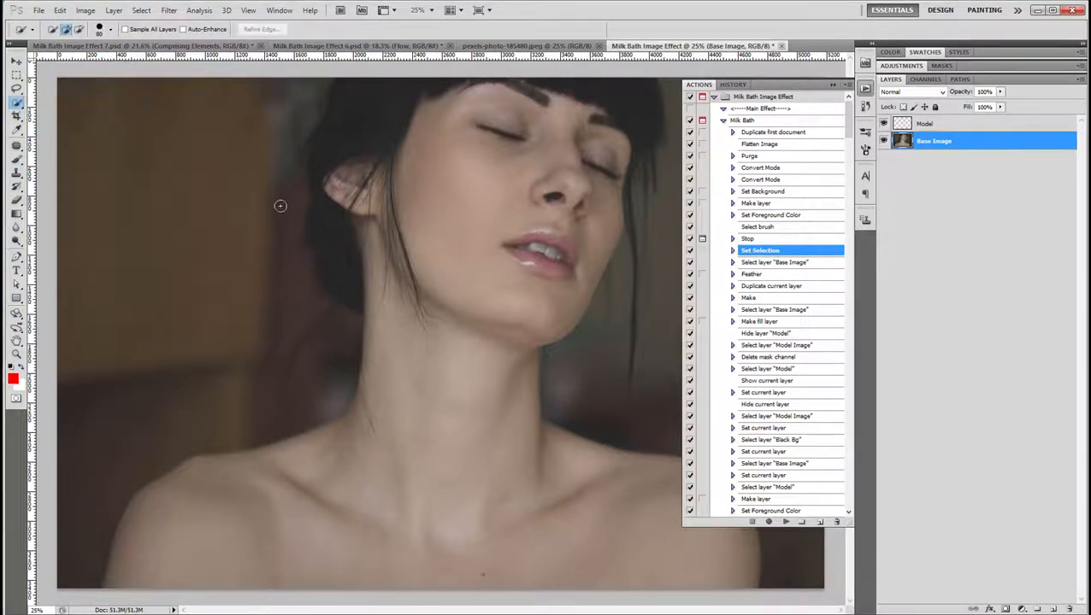
Try a quick selection of one of the model's shoulders on the Base Image layer and clear it.
click(932, 125)
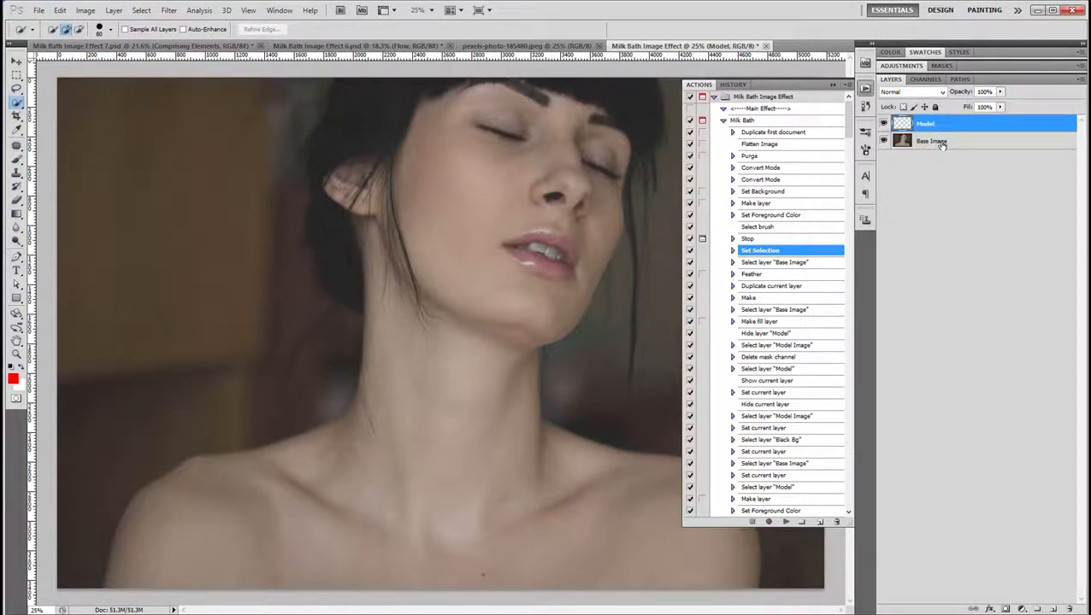
click(941, 142)
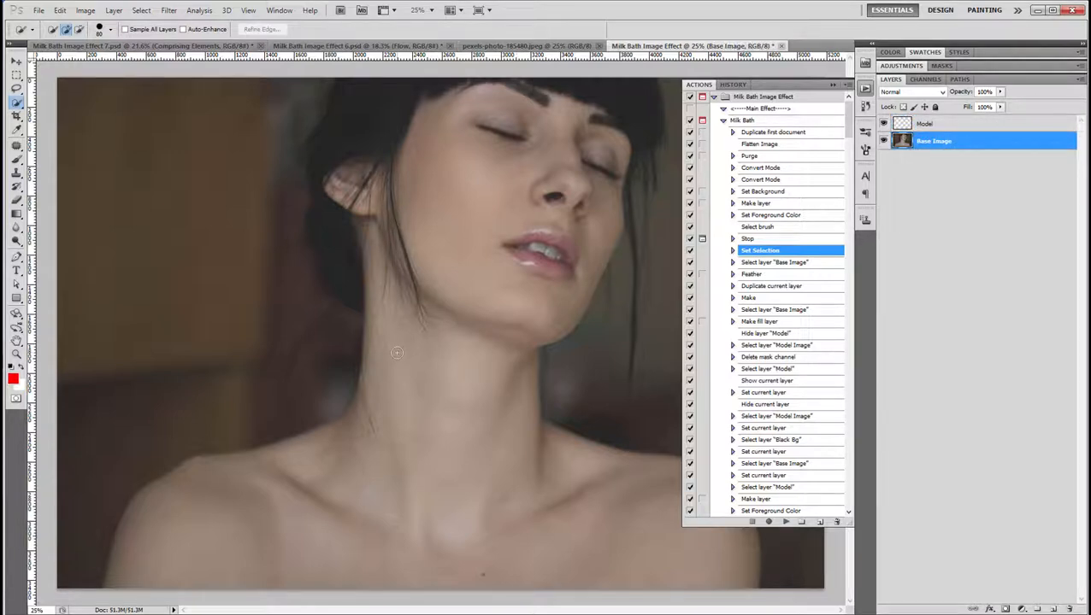
mouse_move(338, 456)
mouse_down()
mouse_move(207, 498)
mouse_move(163, 536)
mouse_move(196, 568)
mouse_up()
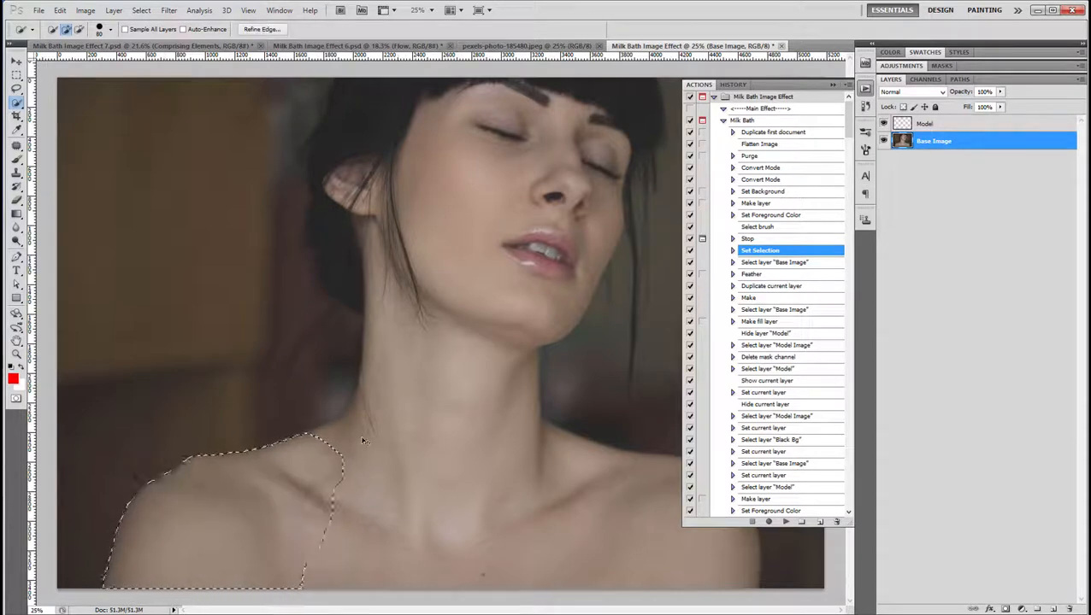
key(ctrl+d)
Try a quick selection across the portrait with the empty Model layer active and clear it.
click(938, 130)
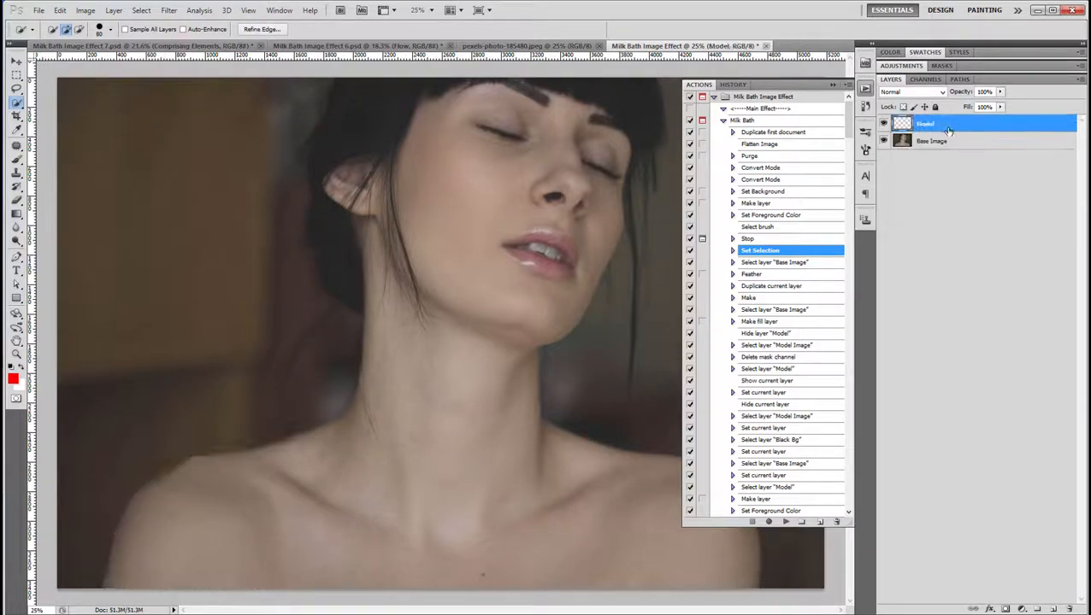
drag(291, 221, 475, 344)
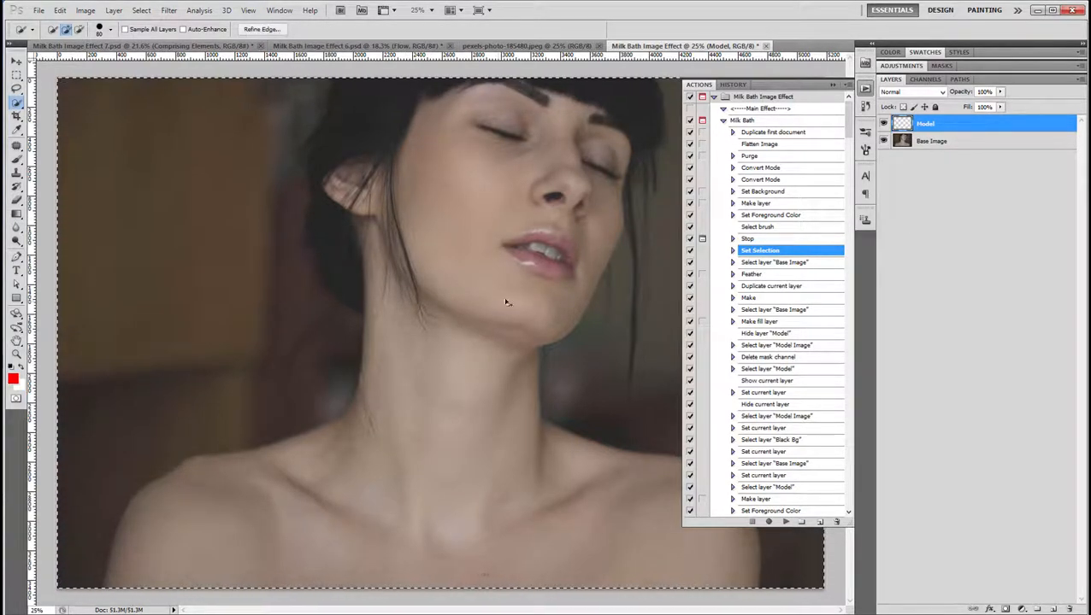
key(ctrl+d)
Quick-select the model's shoulders, neck, face and fringe on the Base Image layer, subtracting the background in front of her face.
click(932, 142)
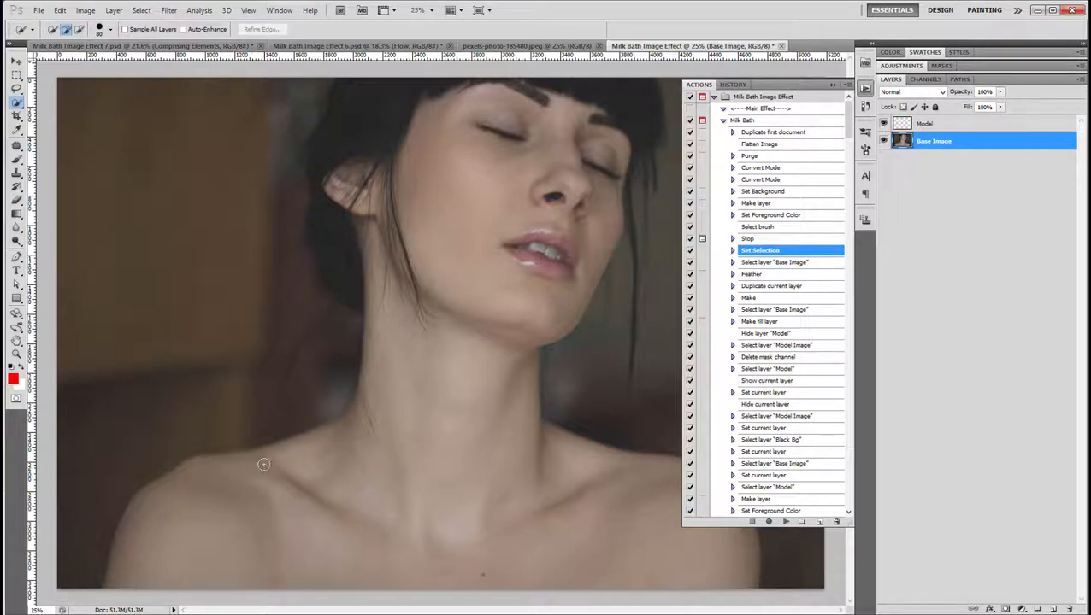
mouse_move(213, 571)
mouse_down()
mouse_move(365, 575)
mouse_move(542, 536)
mouse_move(547, 499)
mouse_move(545, 535)
mouse_move(723, 542)
mouse_up()
click(842, 83)
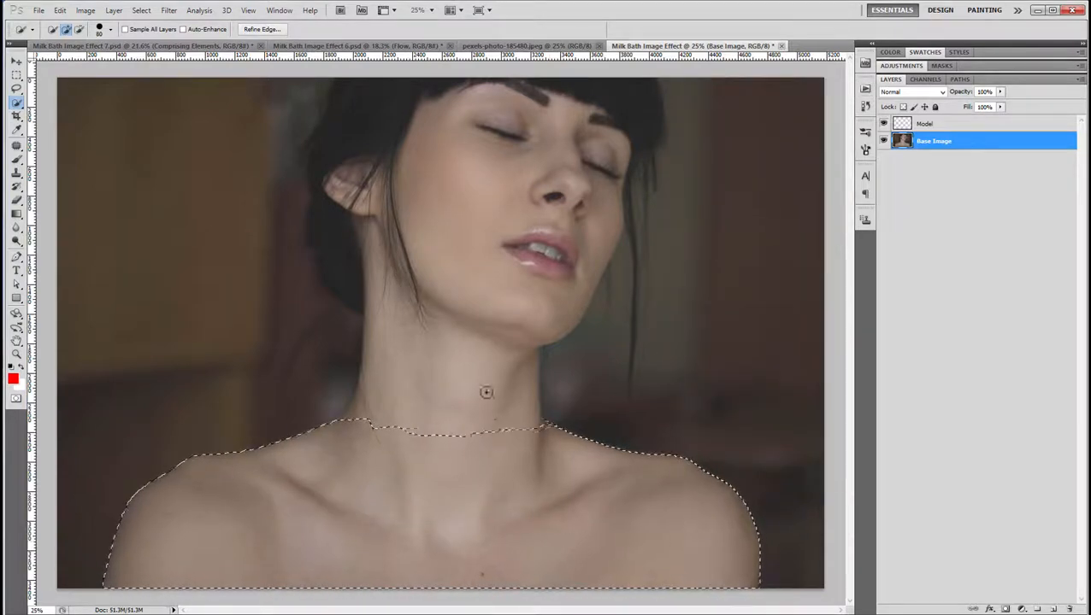
mouse_move(485, 394)
mouse_down()
mouse_move(445, 253)
mouse_move(445, 208)
mouse_move(454, 195)
mouse_move(463, 201)
mouse_move(436, 189)
mouse_move(509, 116)
mouse_move(631, 112)
mouse_move(795, 143)
mouse_up()
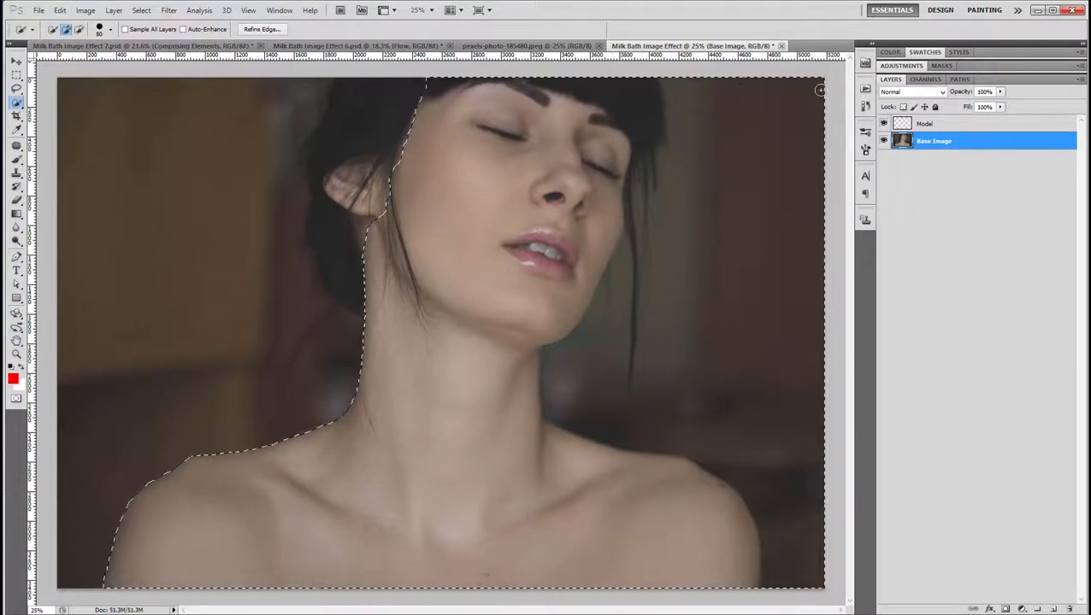
mouse_move(823, 80)
alt+mouse_down()
mouse_move(774, 265)
mouse_move(714, 265)
alt+mouse_up()
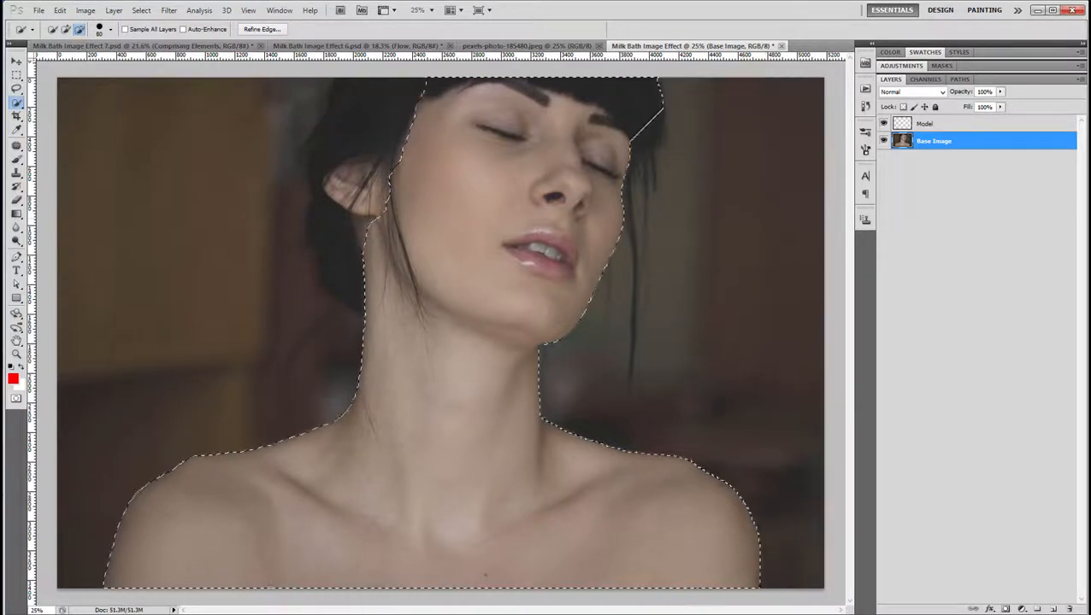
drag(655, 118, 650, 132)
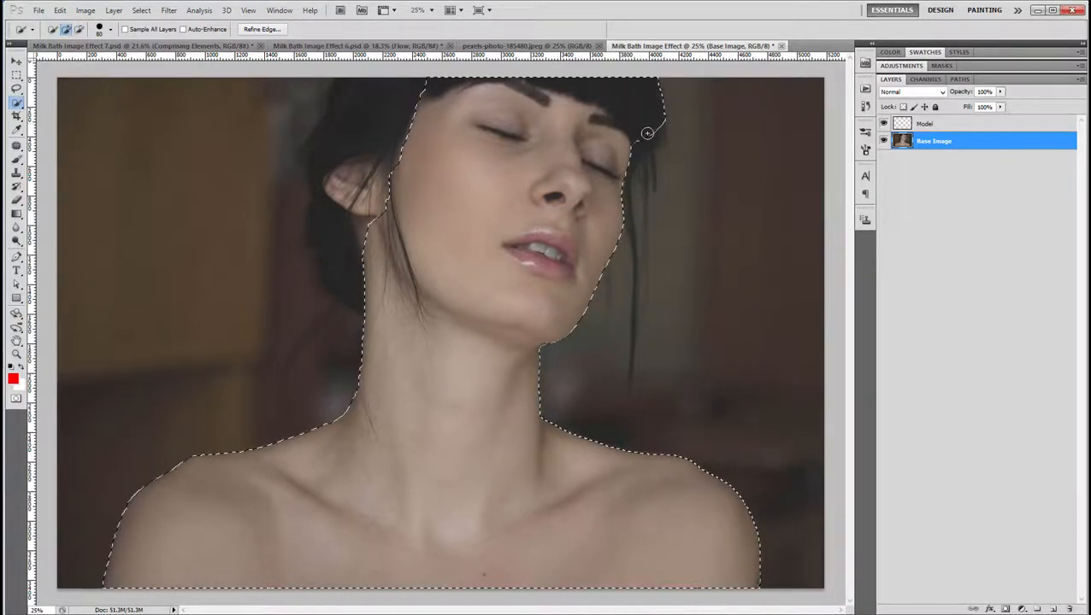
Extend the selection over the ear and the hair behind it, subtracting the background behind her head.
mouse_move(414, 134)
mouse_down()
mouse_move(366, 126)
mouse_move(356, 174)
mouse_move(144, 203)
mouse_move(147, 299)
mouse_move(88, 452)
mouse_move(75, 513)
mouse_move(82, 547)
mouse_up()
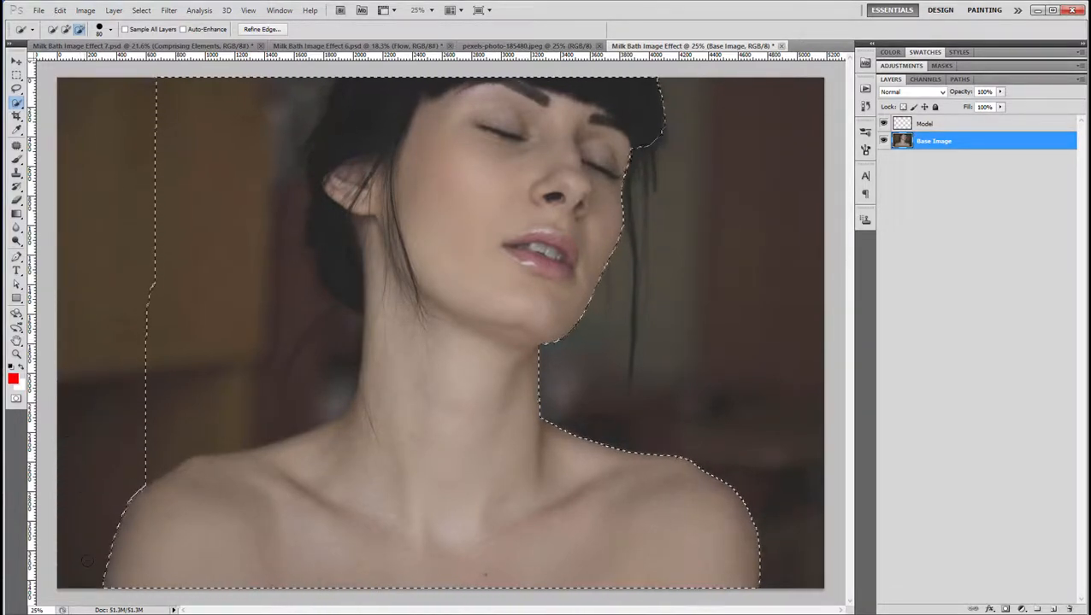
alt+drag(201, 385, 273, 291)
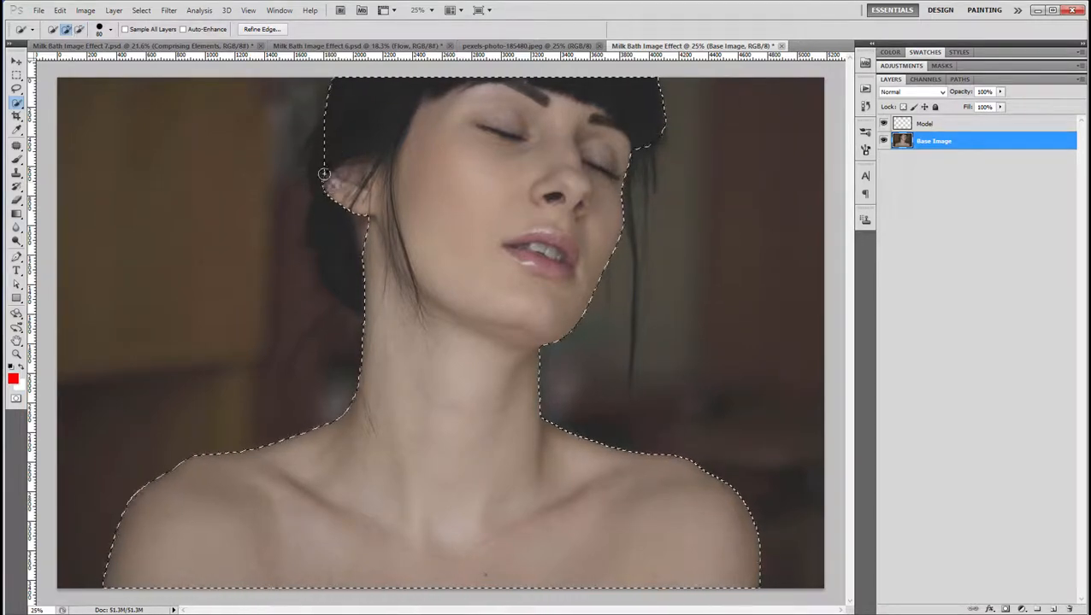
mouse_move(321, 166)
mouse_down()
mouse_move(356, 292)
mouse_move(332, 273)
mouse_move(358, 301)
mouse_move(317, 259)
mouse_move(294, 256)
mouse_move(317, 292)
mouse_up()
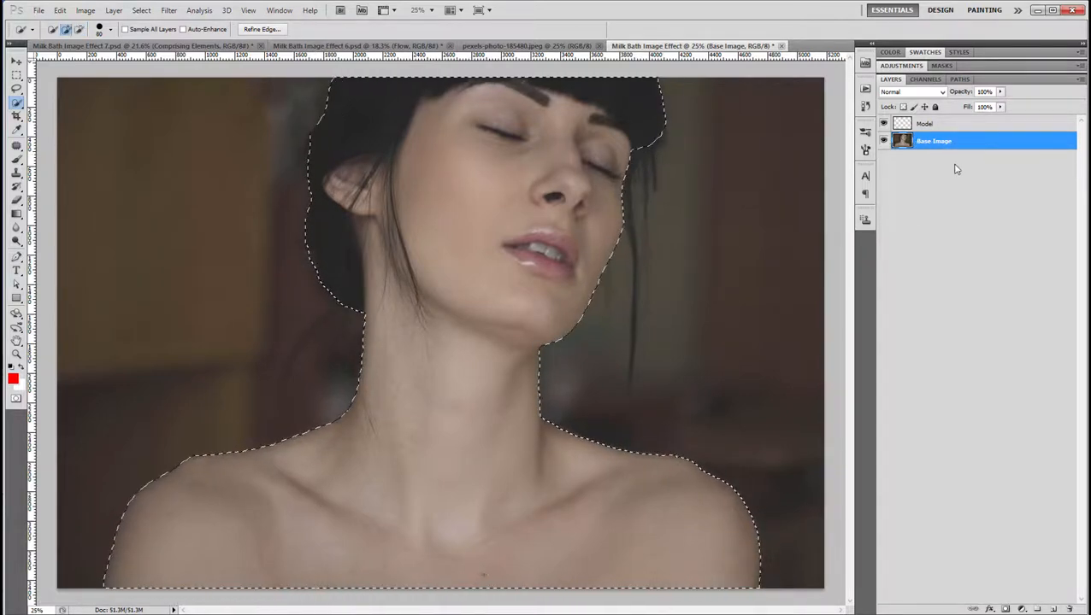
Fill the selection on the Model layer with the red foreground color at 100% opacity in Normal mode, and deselect.
click(939, 125)
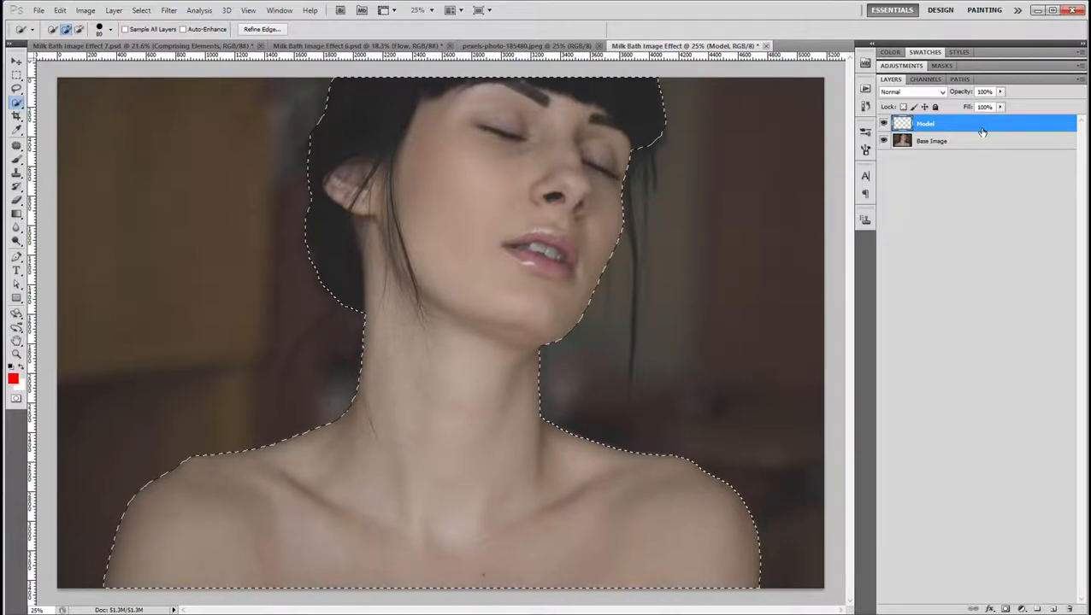
click(60, 10)
click(104, 182)
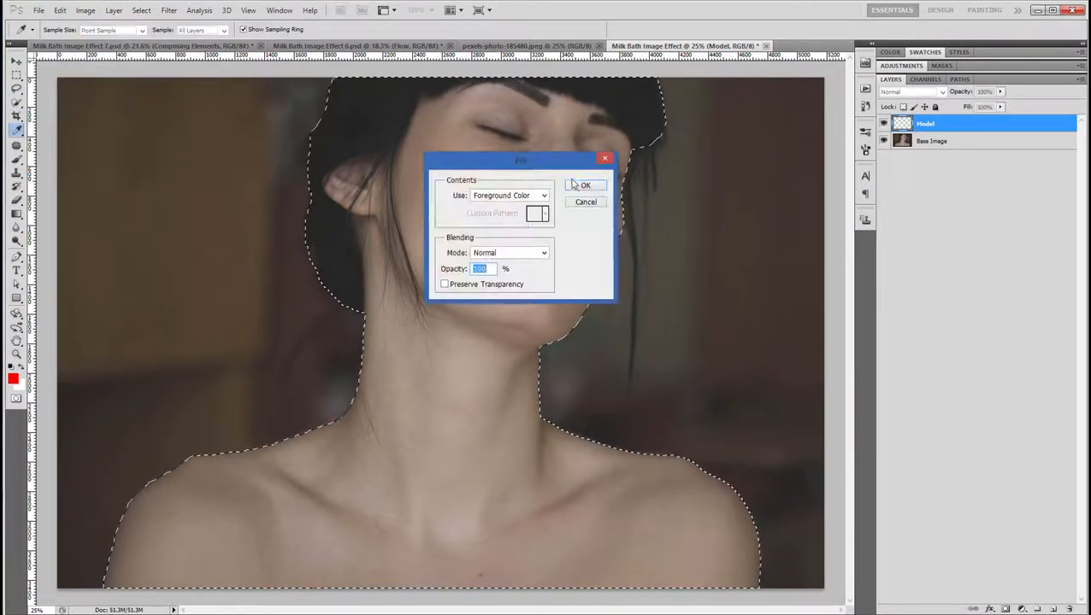
click(531, 197)
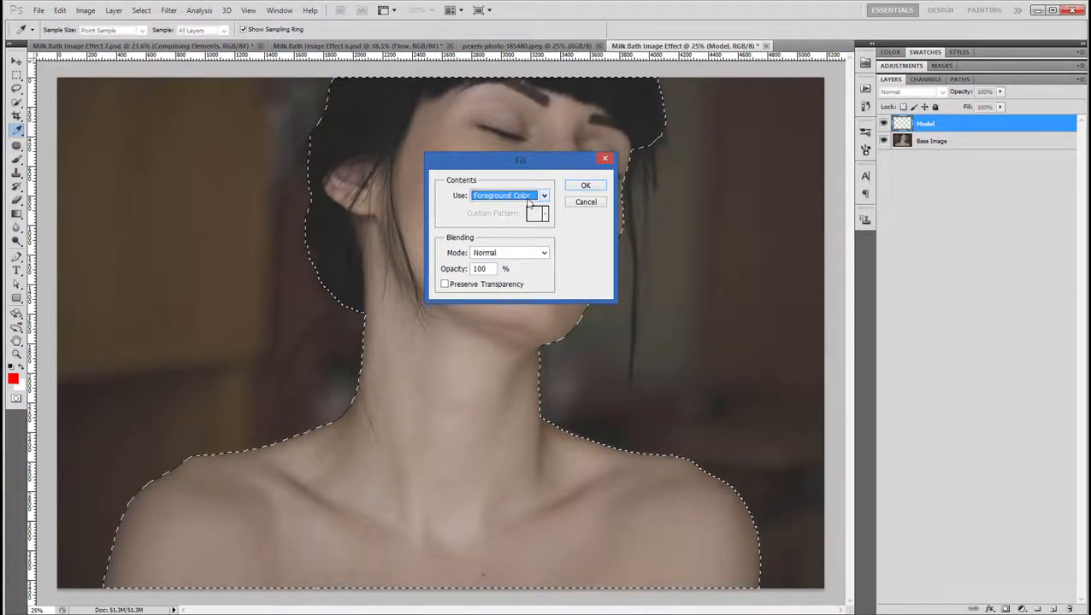
click(584, 188)
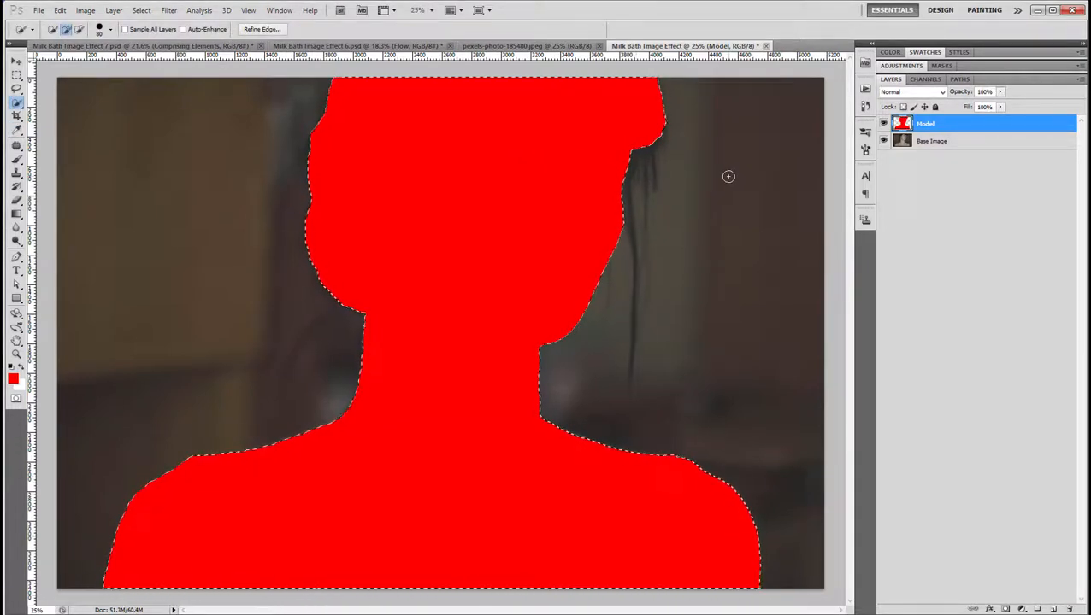
key(ctrl+d)
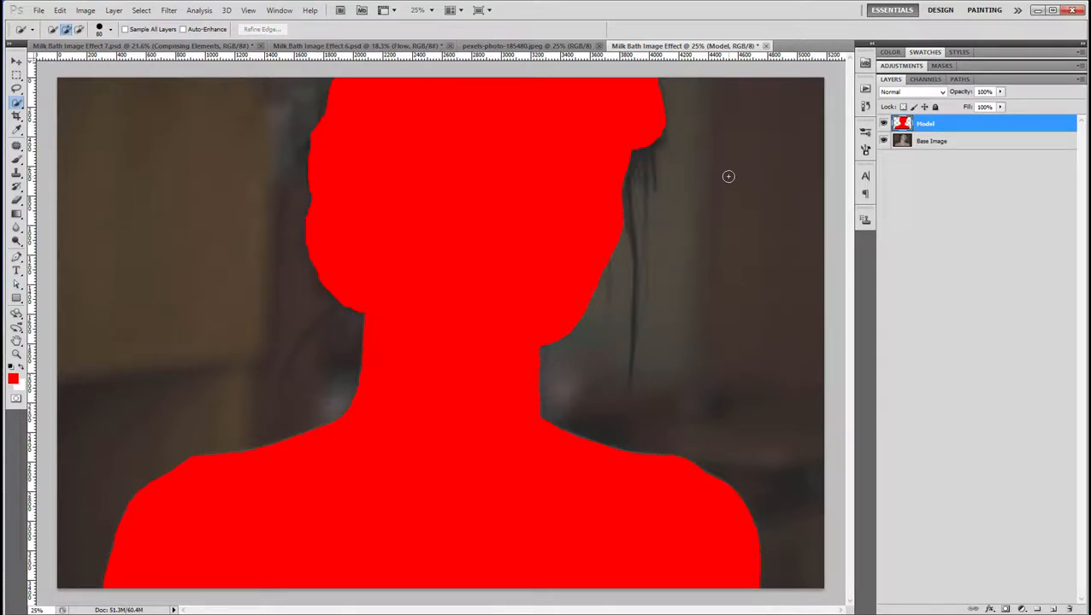
Resume the Milk Bath action to its next stop and dismiss the message about brushing the model's inner area.
key(v)
click(865, 88)
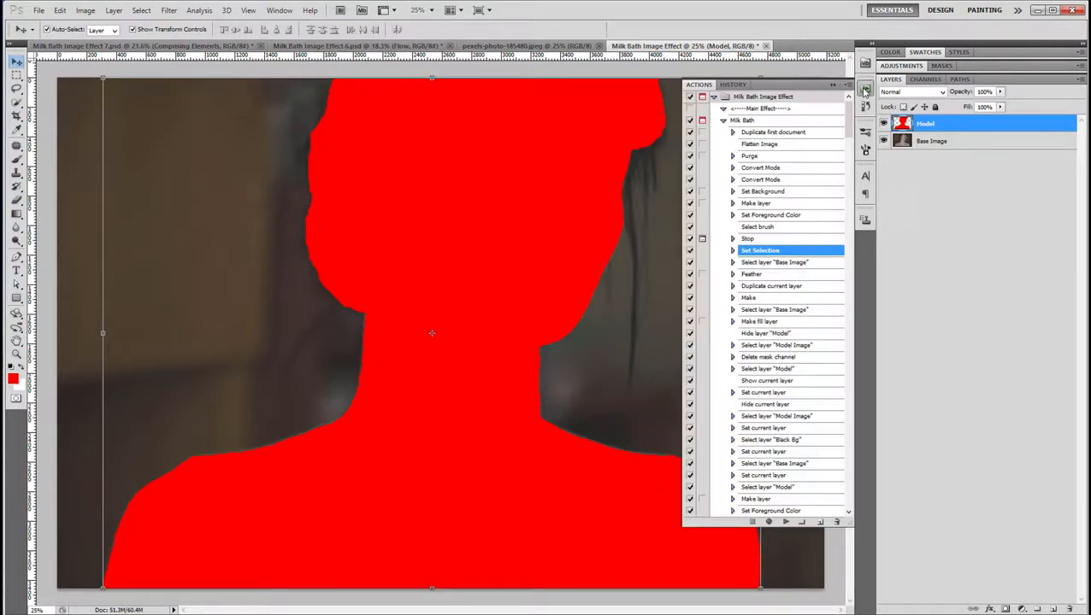
click(786, 522)
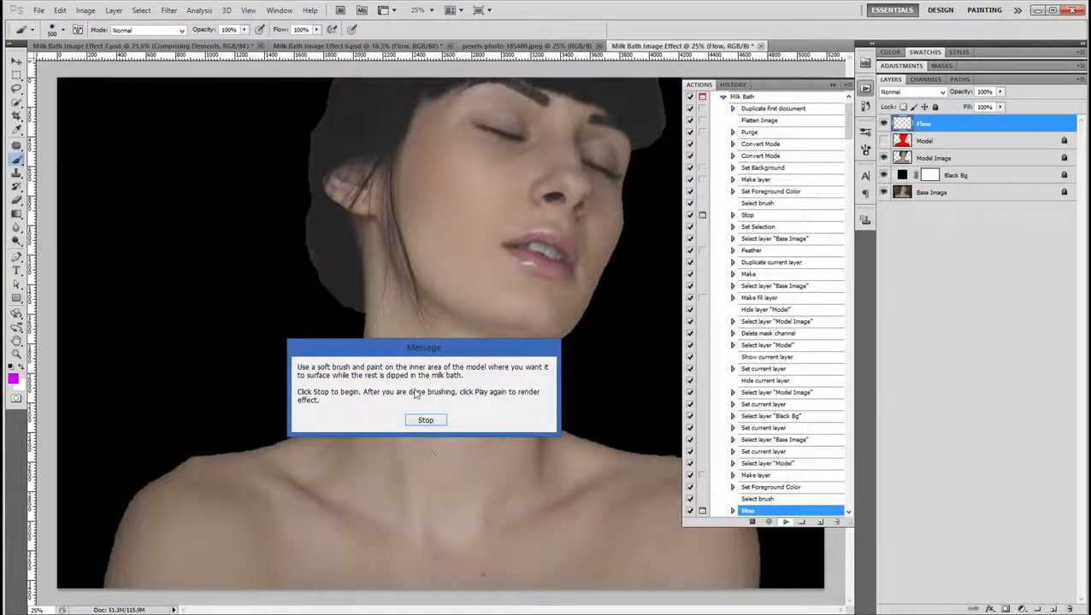
drag(413, 353, 459, 360)
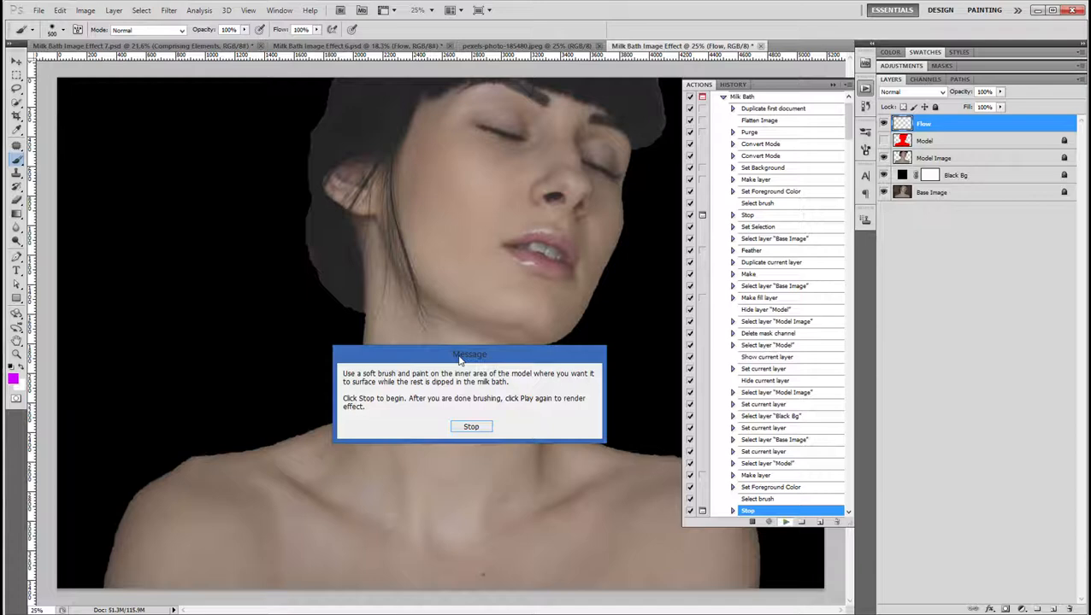
click(468, 430)
Choose the soft round 500 px brush and paint magenta over the eye and nose area on the Flow layer.
right_click(479, 250)
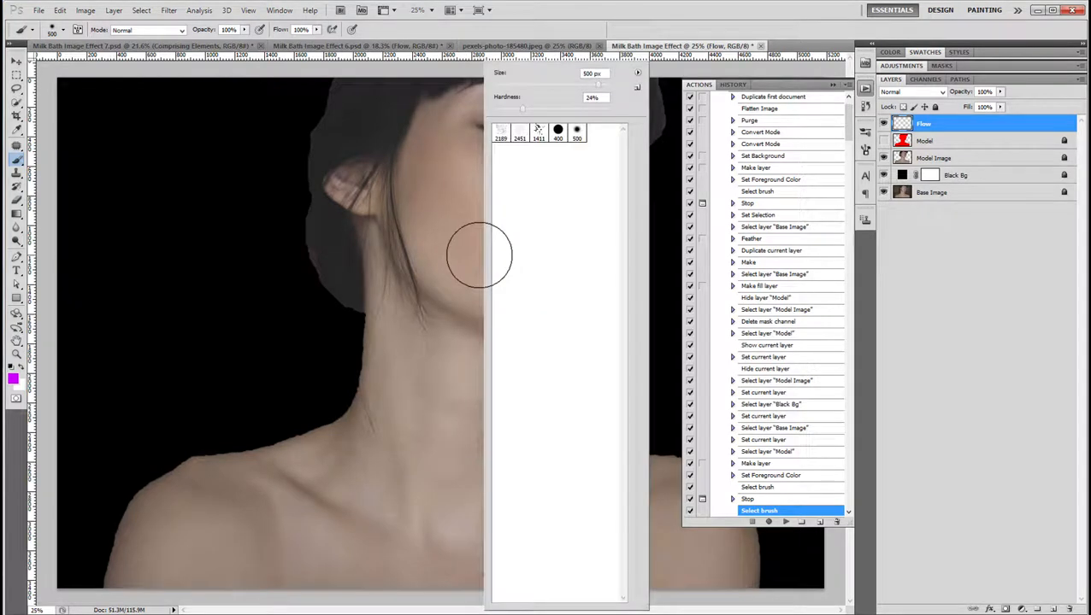
click(579, 140)
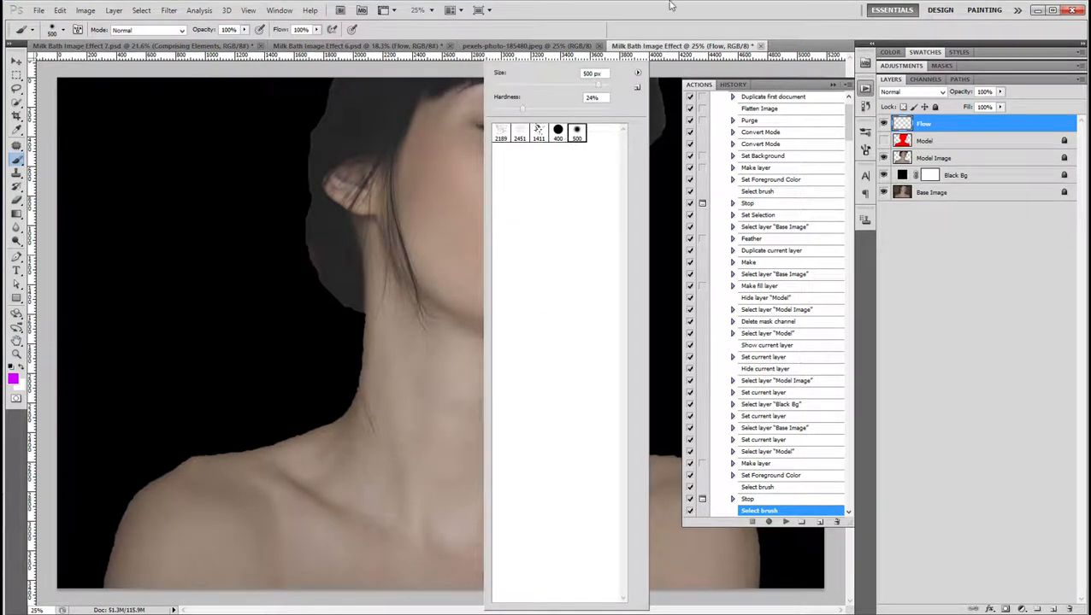
key(Return)
mouse_move(478, 164)
mouse_down()
mouse_move(533, 139)
mouse_move(559, 154)
mouse_move(550, 195)
mouse_move(568, 159)
mouse_up()
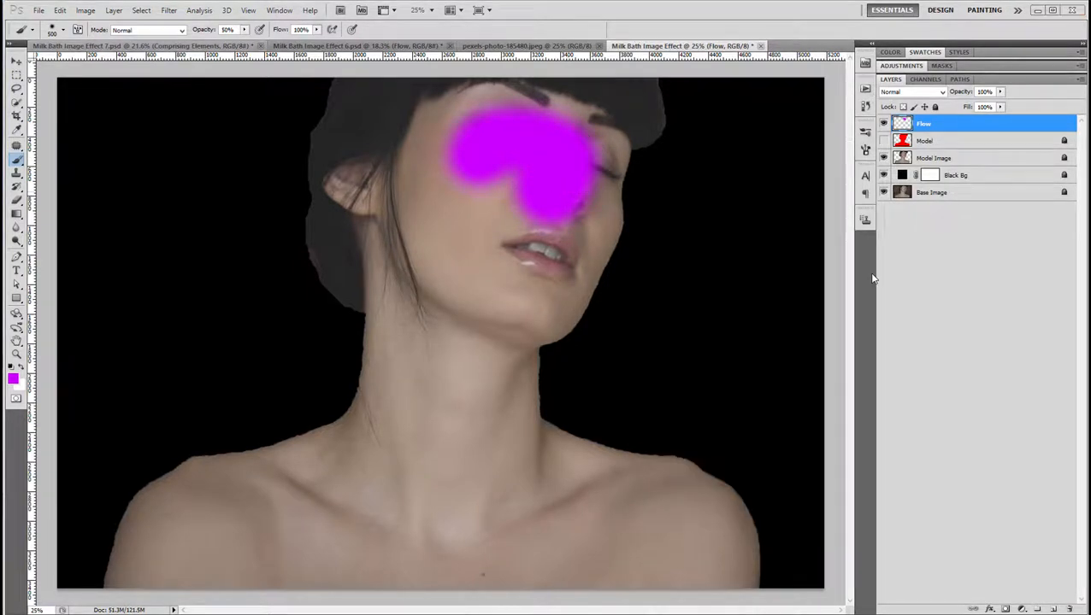
drag(515, 179, 547, 197)
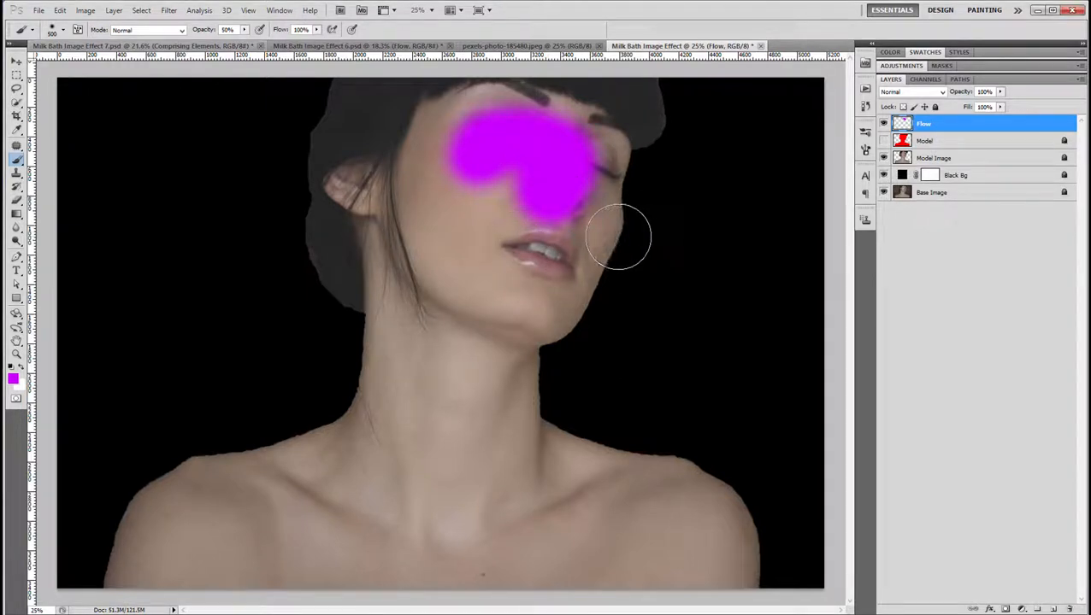
drag(555, 214, 551, 202)
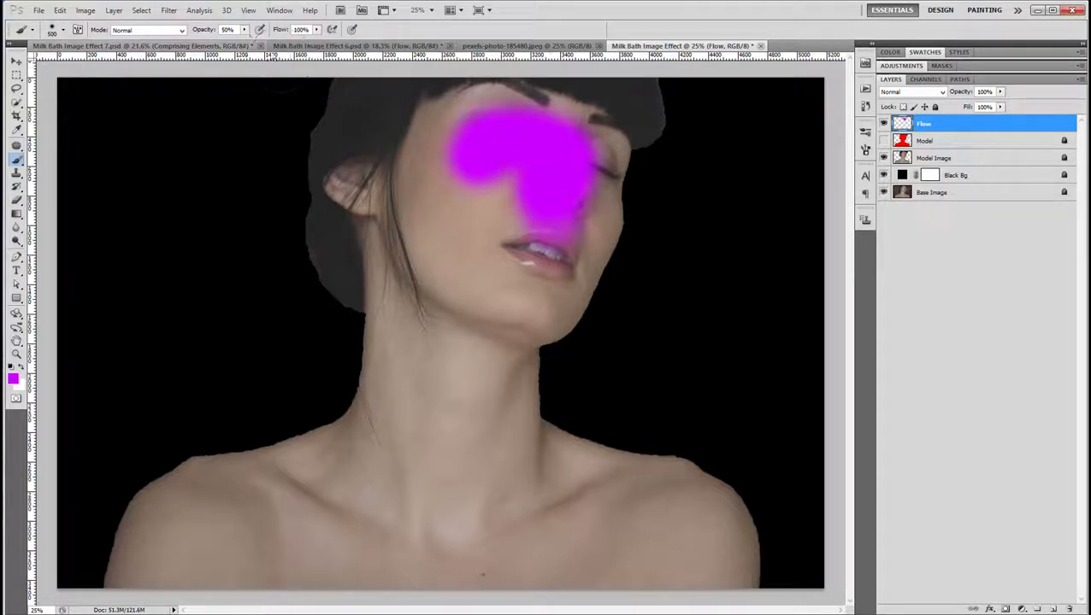
Paint from the nose over the mouth and chin onto the upper neck, with the brush opacity set to 56% for the neck.
click(245, 32)
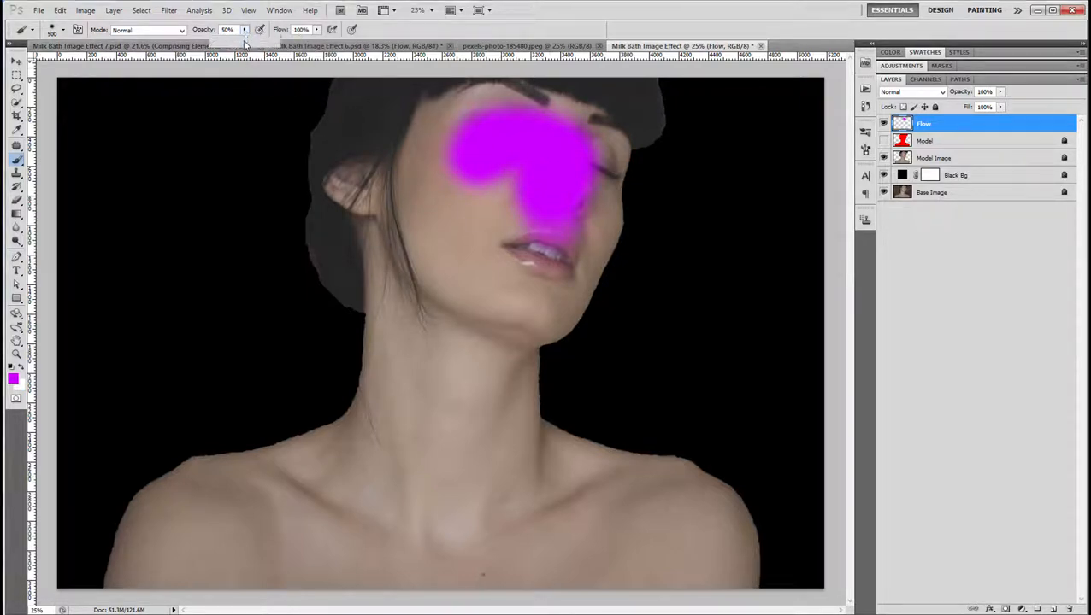
drag(246, 45, 303, 47)
mouse_move(544, 194)
mouse_down()
mouse_move(507, 295)
mouse_move(554, 210)
mouse_move(544, 244)
mouse_move(502, 310)
mouse_up()
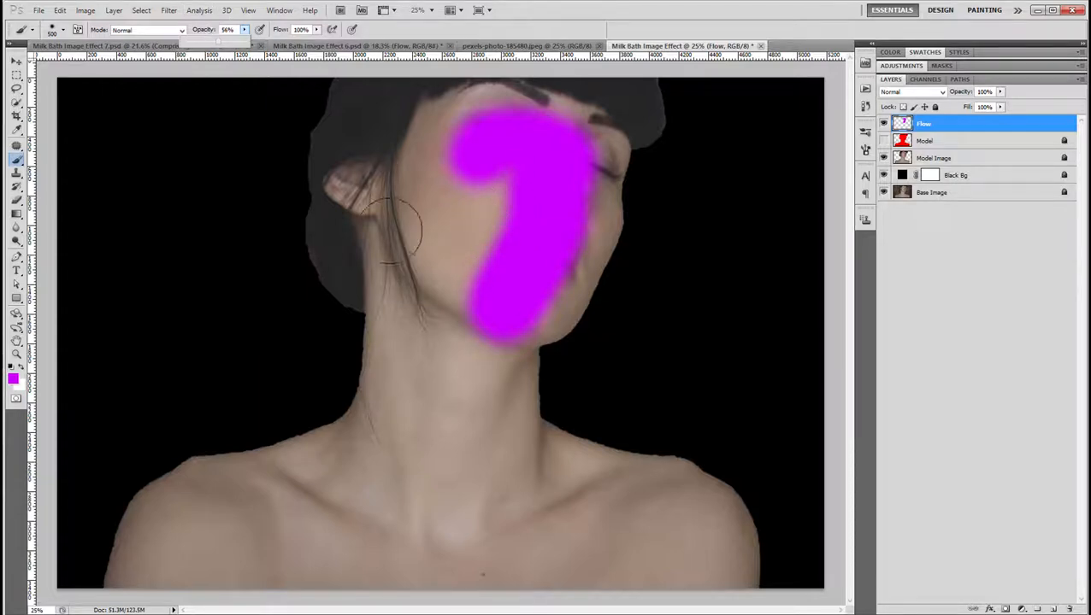
mouse_move(450, 336)
mouse_down()
mouse_move(476, 377)
mouse_move(484, 342)
mouse_up()
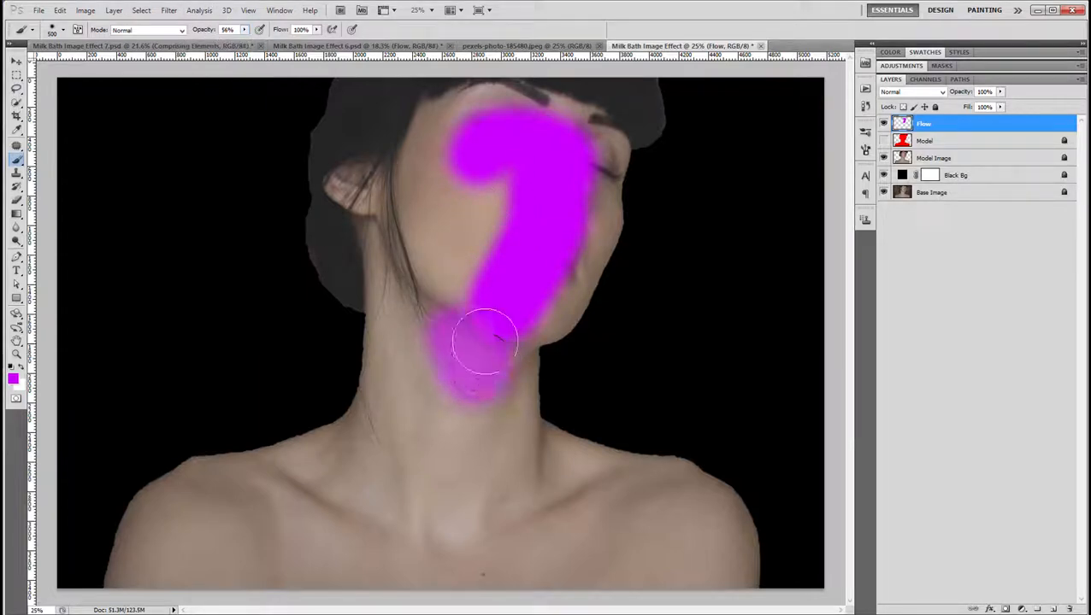
Set the brush opacity to 100% and paint over the forehead, down the neck and across the upper chest, filling gaps with larger brush sizes.
click(245, 30)
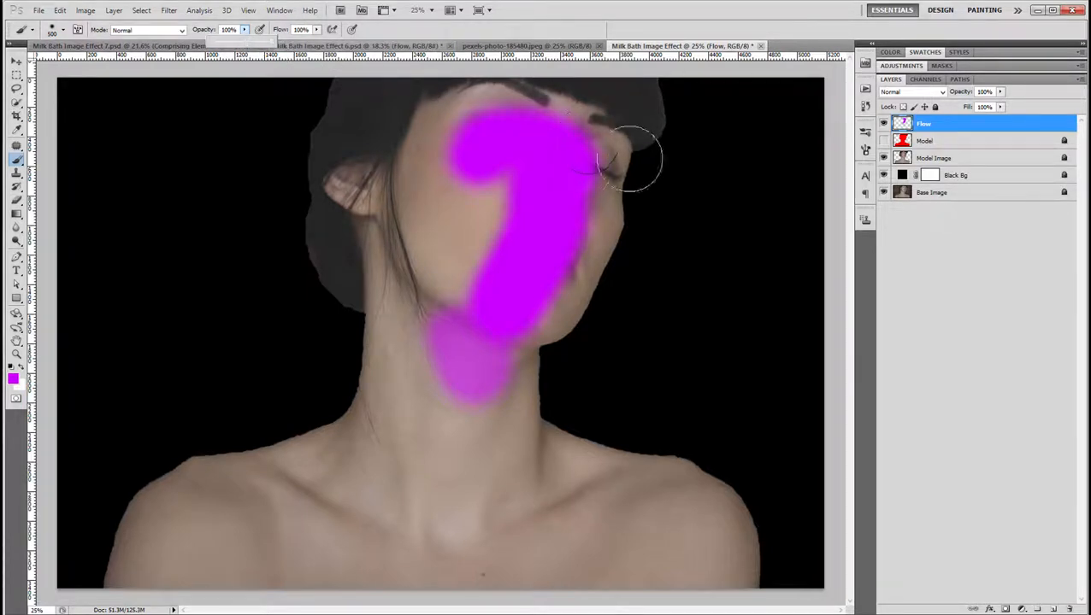
mouse_move(560, 166)
mouse_down()
mouse_move(540, 111)
mouse_move(485, 101)
mouse_move(540, 94)
mouse_move(569, 159)
mouse_move(481, 95)
mouse_move(532, 161)
mouse_move(468, 459)
mouse_move(524, 506)
mouse_move(529, 494)
mouse_move(581, 515)
mouse_move(599, 559)
mouse_move(398, 588)
mouse_move(361, 579)
mouse_move(328, 552)
mouse_move(319, 519)
mouse_move(400, 461)
mouse_move(438, 369)
mouse_move(442, 419)
mouse_up()
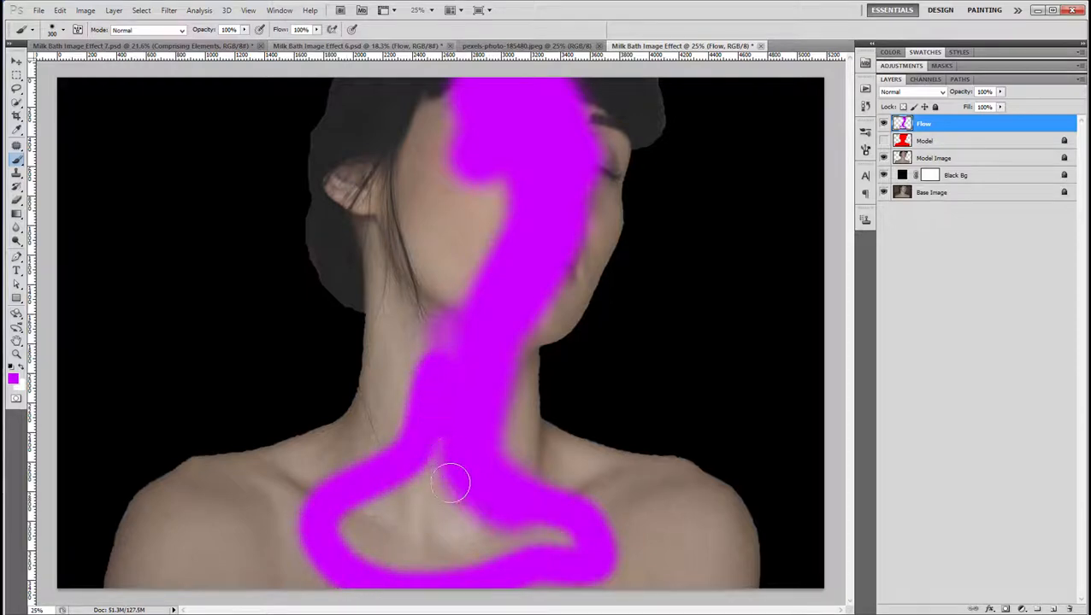
key(bracketright)
key(bracketright)
key(bracketright)
key(bracketright)
mouse_move(425, 475)
mouse_down()
mouse_move(368, 528)
mouse_move(451, 537)
mouse_move(500, 518)
mouse_move(526, 520)
mouse_move(483, 536)
mouse_up()
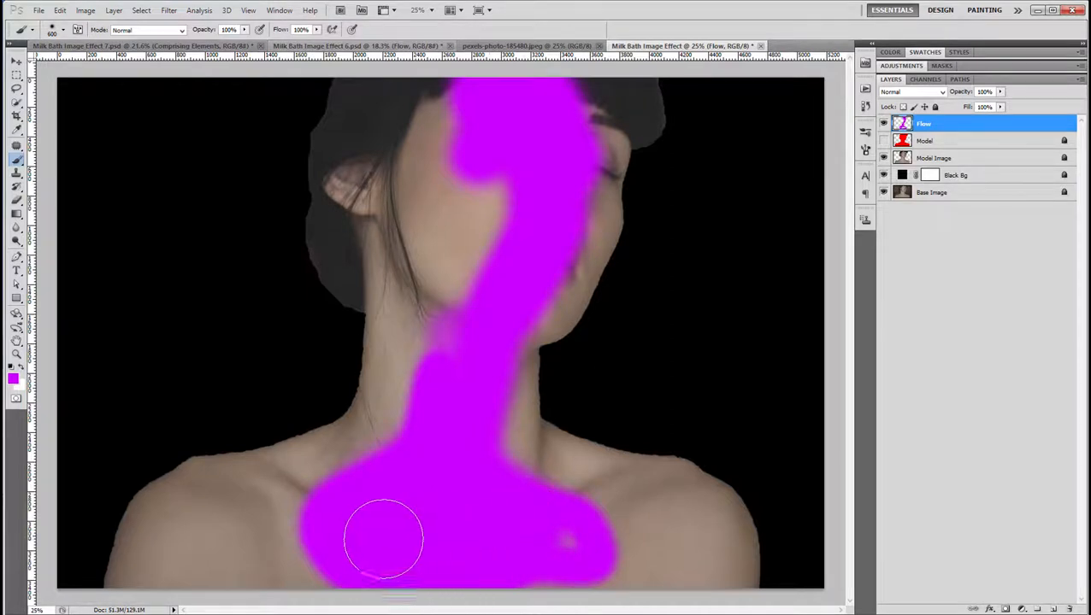
key(bracketright)
key(bracketleft)
key(bracketleft)
key(bracketleft)
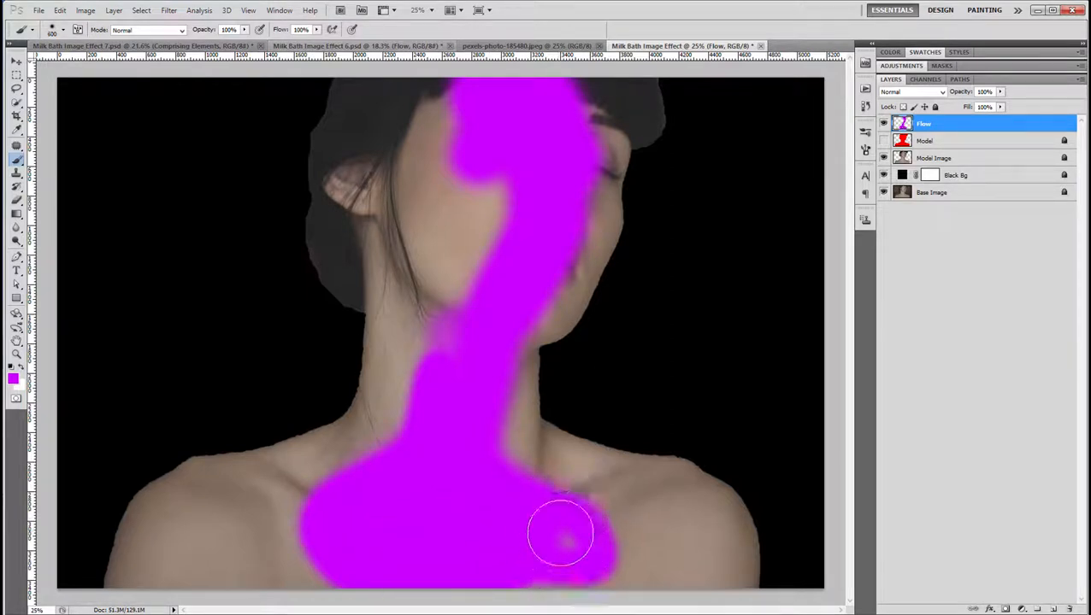
click(560, 535)
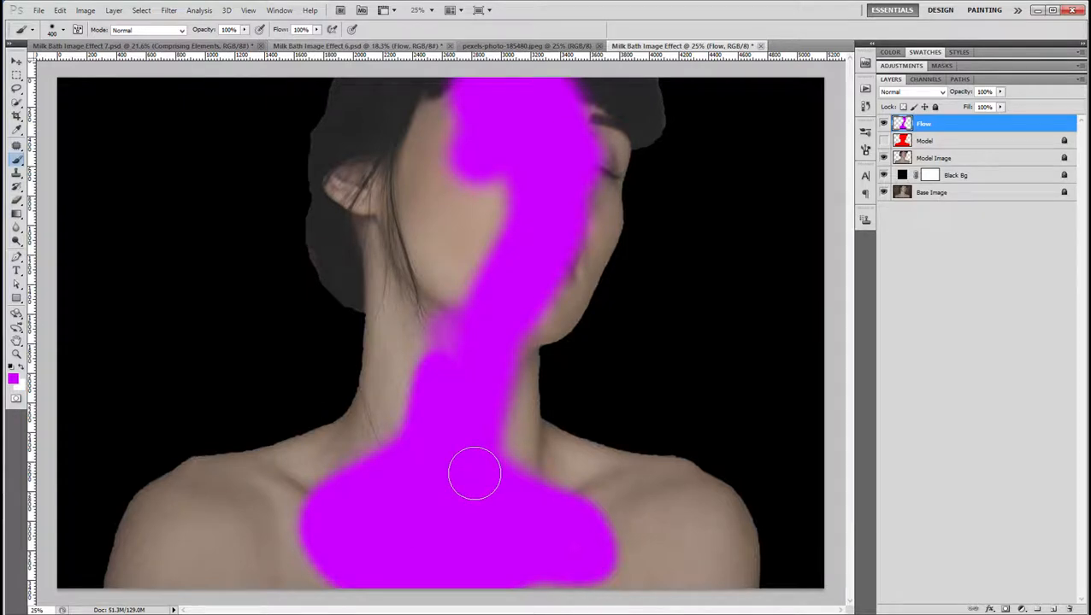
Trim and soften the magenta edges along the cheek, neck, collarbone and far eye with a soft 800 px eraser.
key(e)
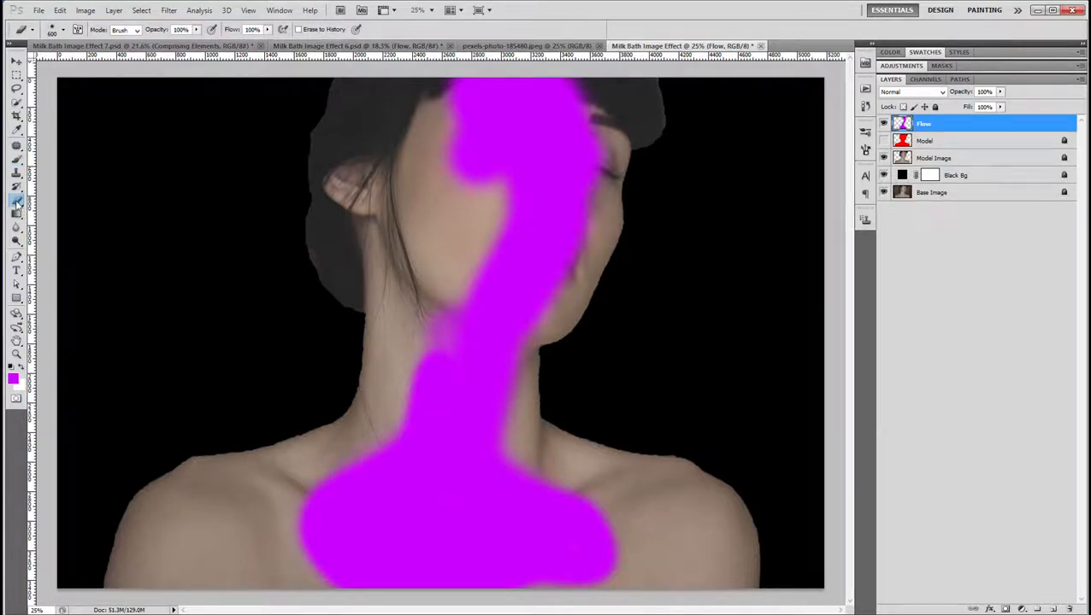
right_click(441, 427)
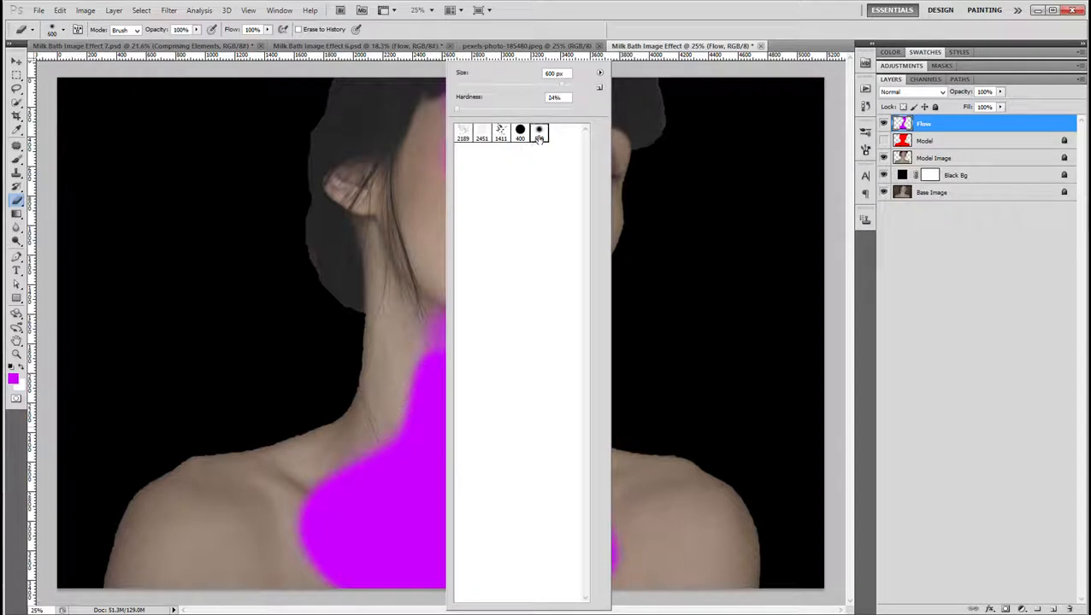
click(633, 13)
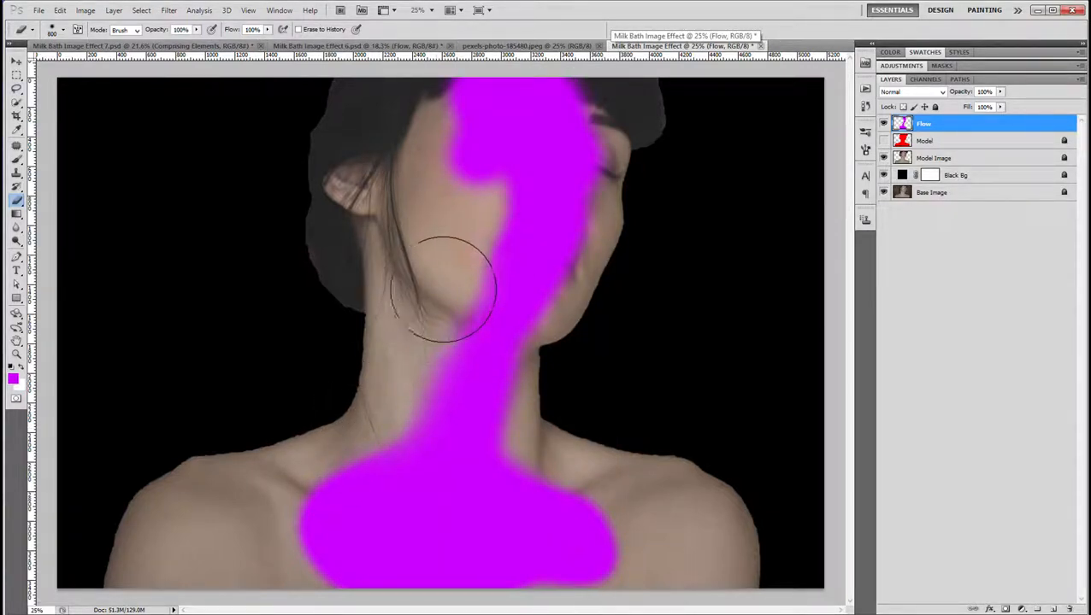
mouse_move(312, 474)
mouse_down()
mouse_move(278, 498)
mouse_move(364, 441)
mouse_move(264, 518)
mouse_up()
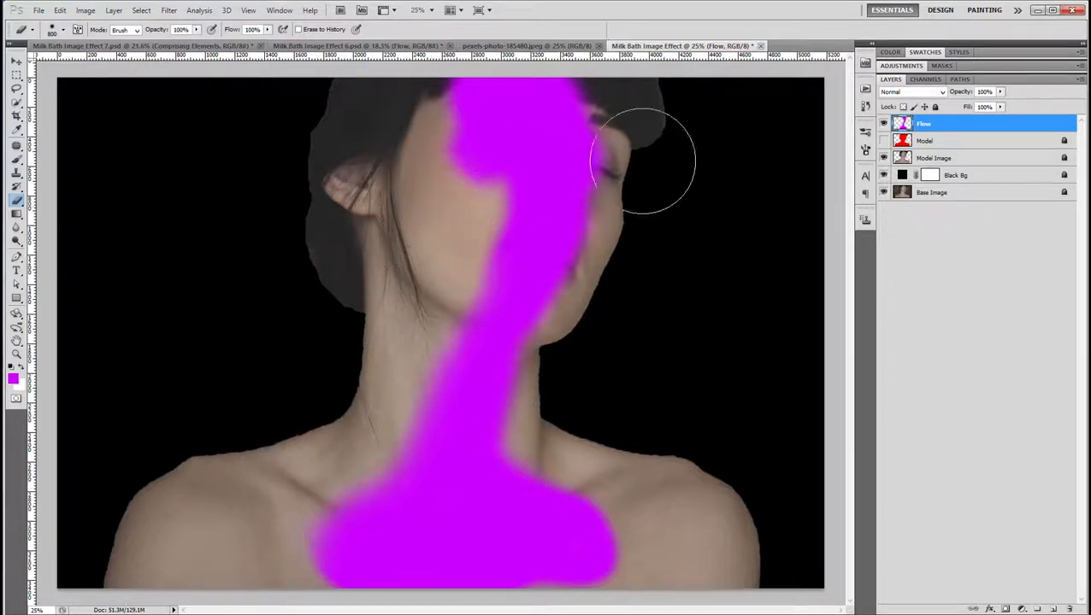
mouse_move(643, 160)
mouse_down()
mouse_move(658, 146)
mouse_move(629, 200)
mouse_move(628, 146)
mouse_move(652, 164)
mouse_up()
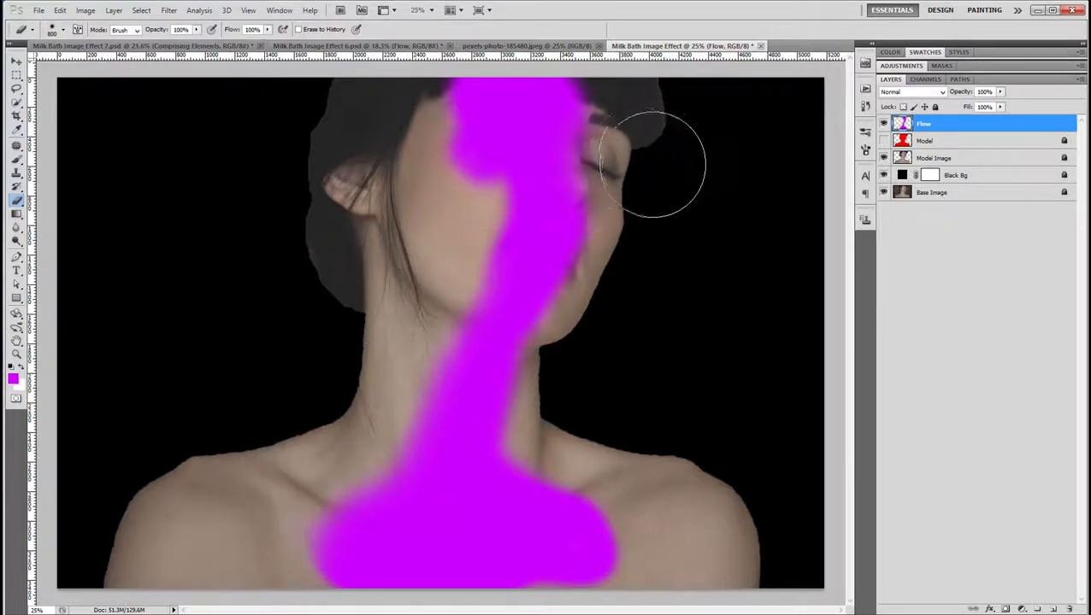
Resume the action from the Select brush step to render the milk bath effect, and switch to the Move tool.
key(v)
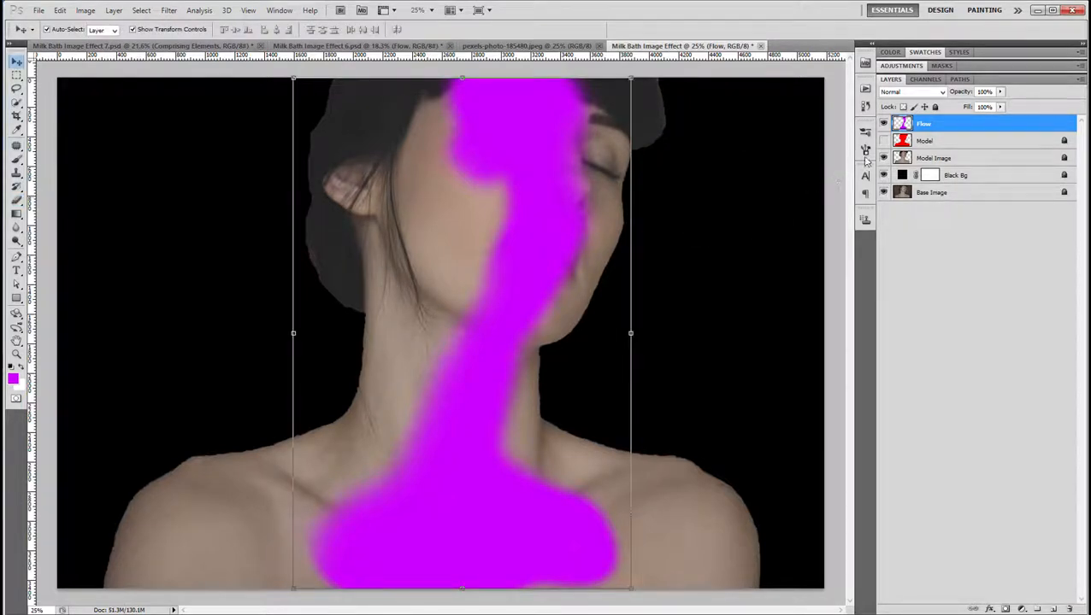
click(865, 89)
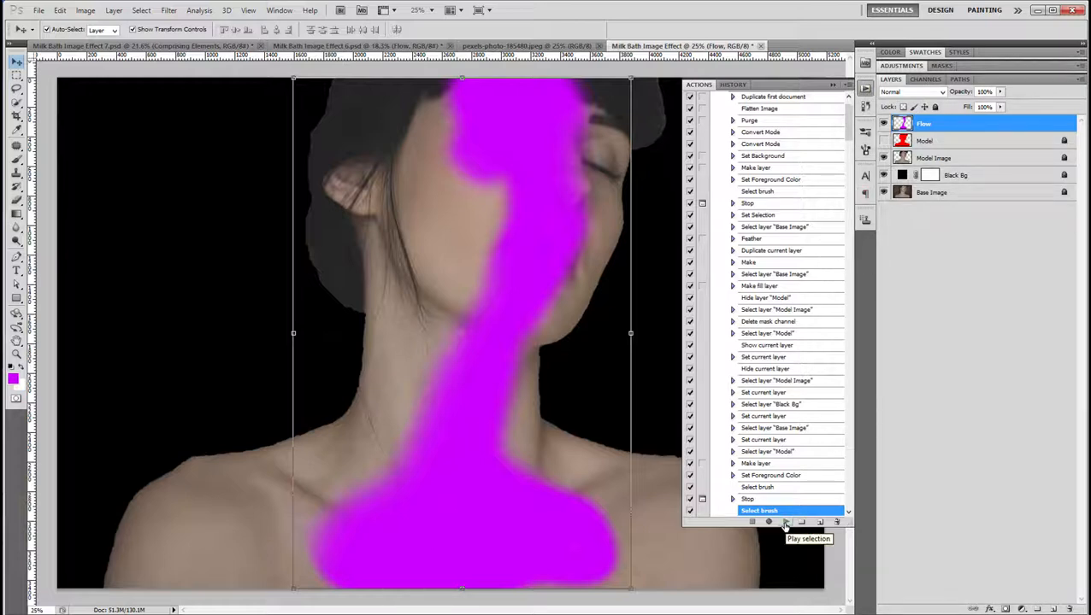
click(785, 523)
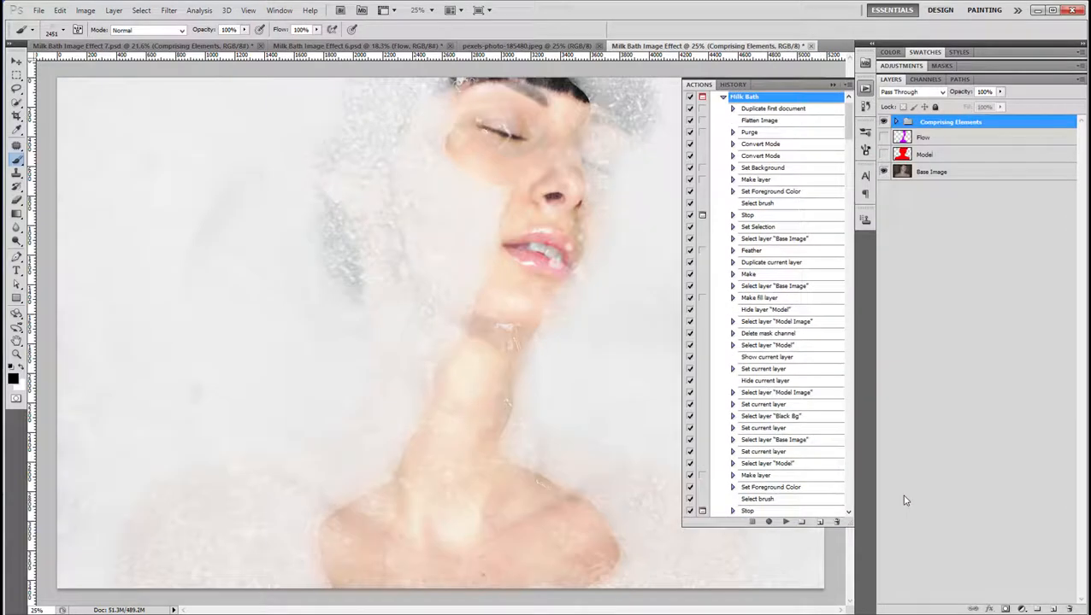
key(v)
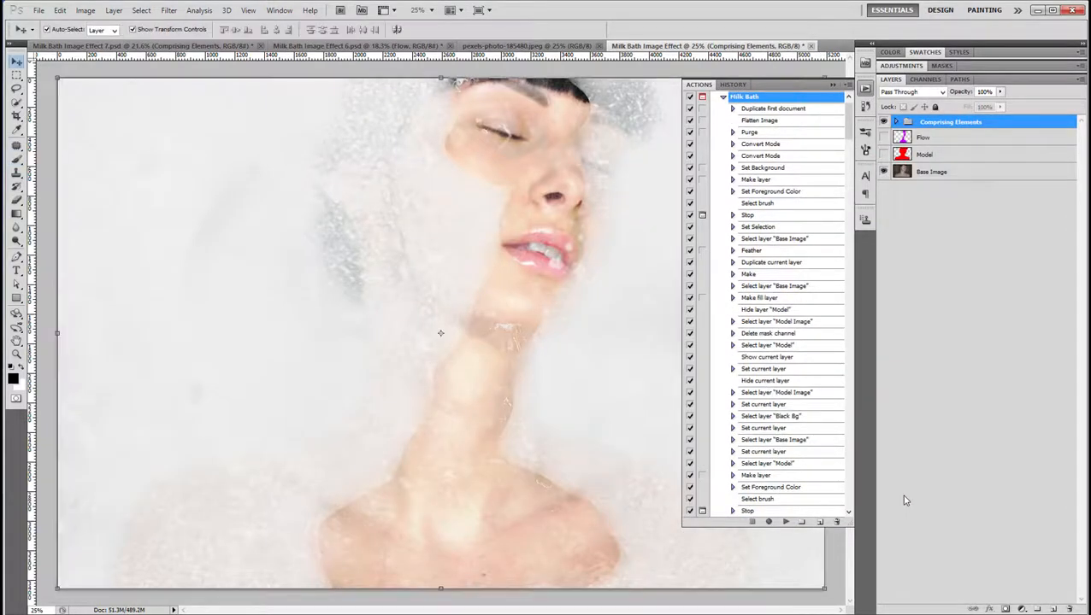
Examine the rendered effect on the face and neck, comparing it with the original photo by hiding and showing the Comprising Elements group.
scroll(598, 342, down, 4)
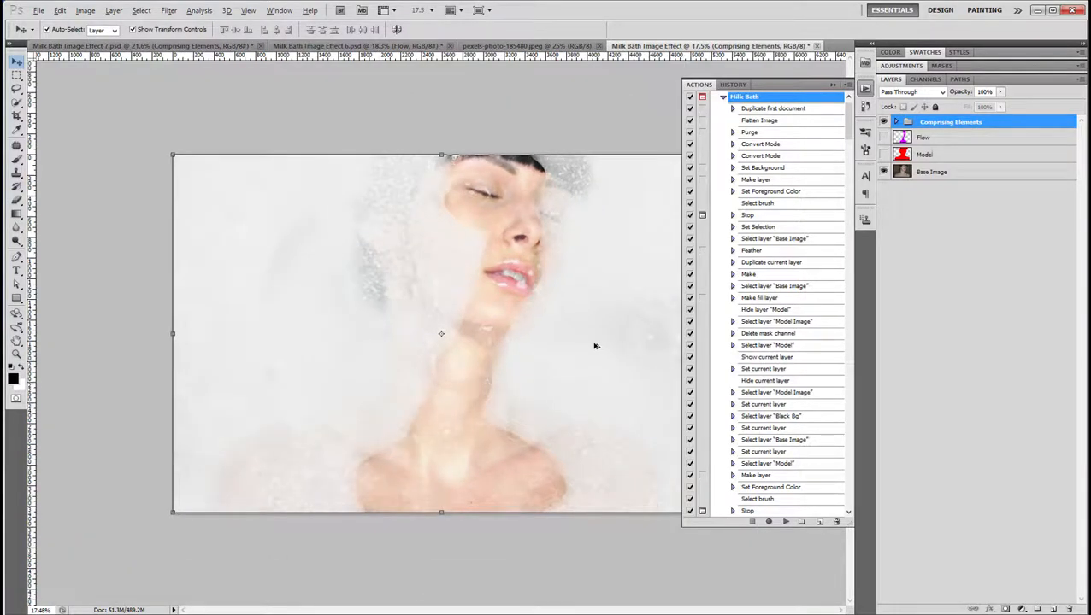
scroll(500, 354, up, 4)
scroll(500, 354, down, 1)
scroll(500, 354, up, 1)
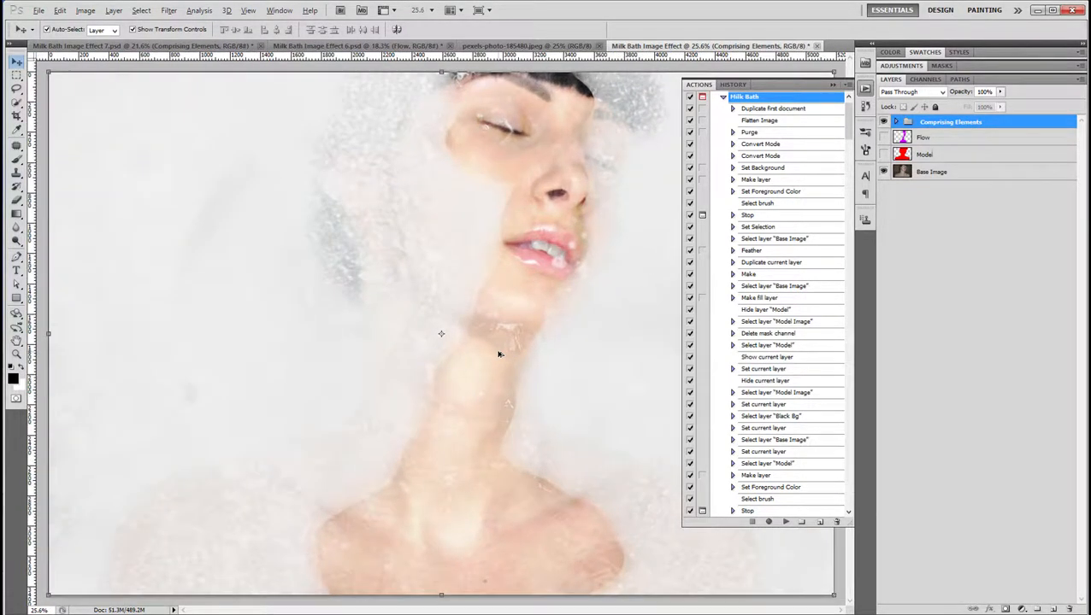
scroll(500, 353, down, 2)
scroll(500, 354, up, 2)
click(883, 122)
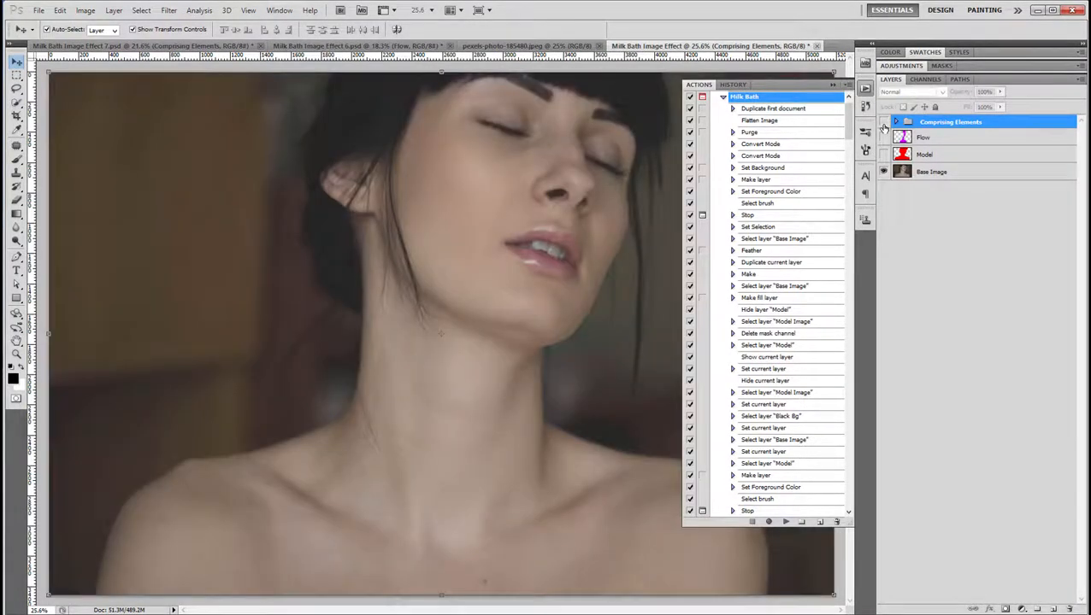
click(884, 122)
scroll(488, 377, up, 3)
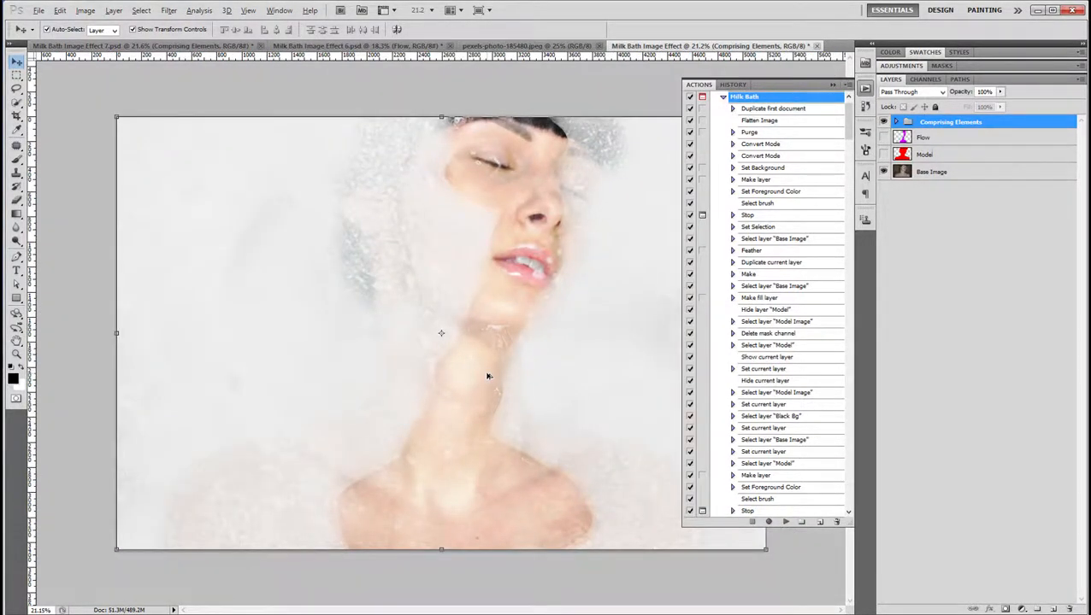
drag(580, 288, 482, 377)
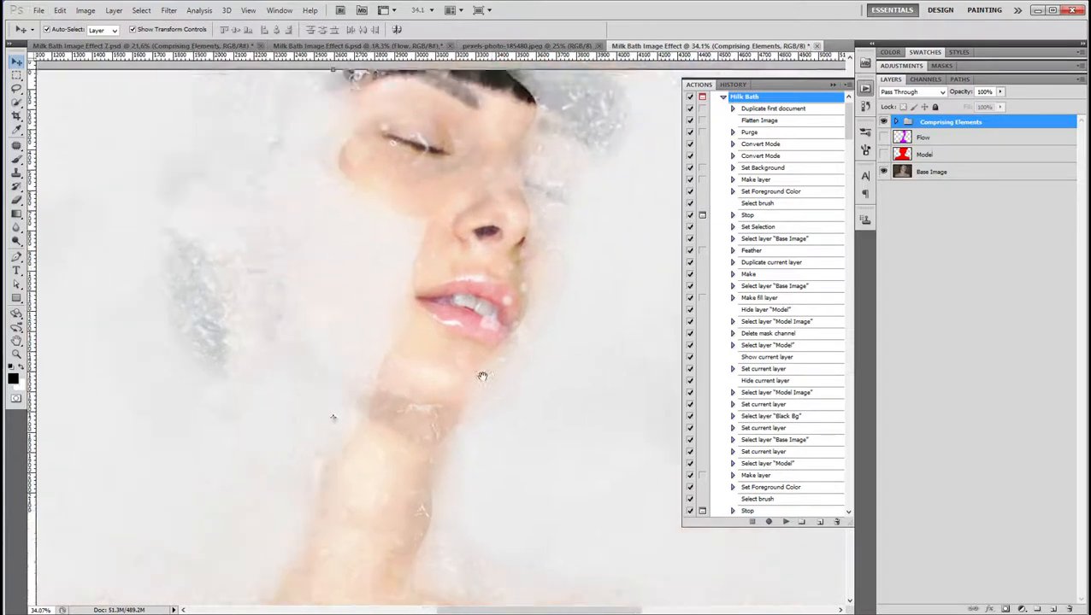
drag(506, 329, 485, 331)
scroll(489, 372, down, 3)
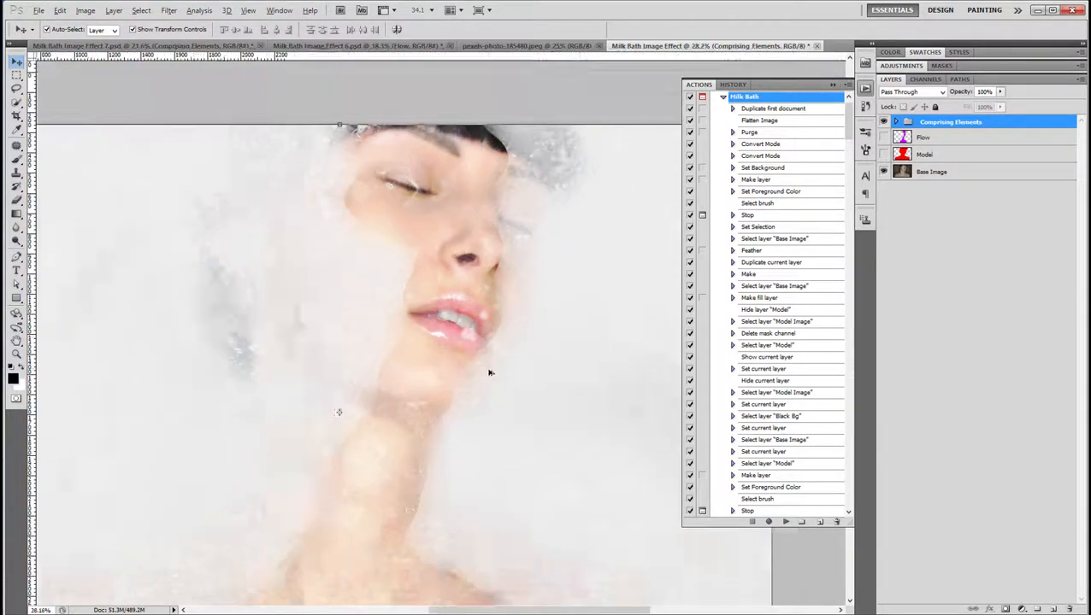
scroll(489, 372, up, 2)
key(alt)
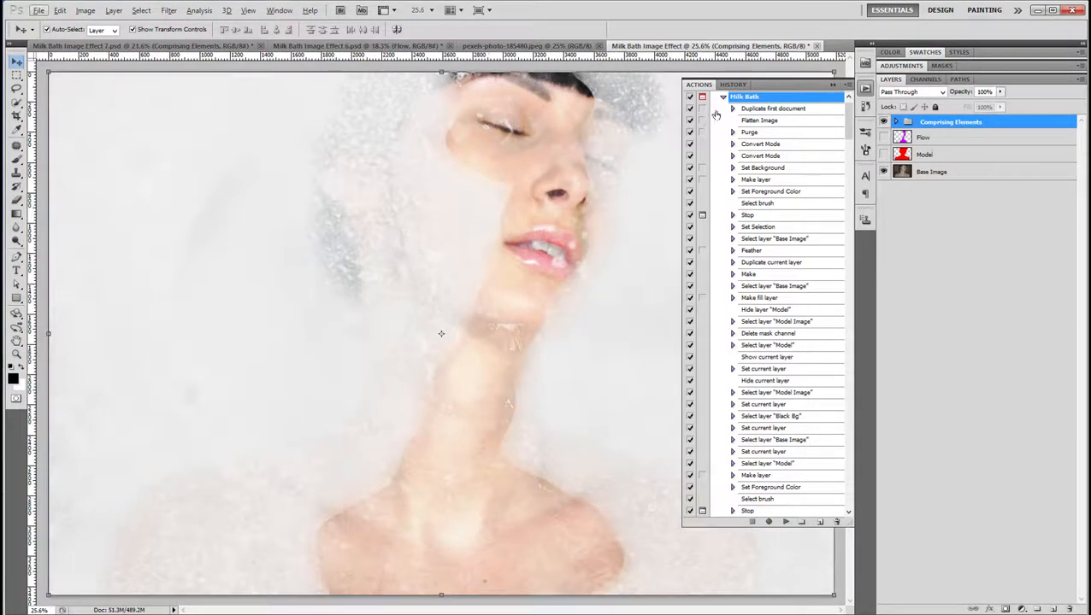
Collapse the Milk Bath action and examine the layers and subgroups inside Comprising Elements, leaving its subgroups collapsed and the main group expanded.
click(722, 100)
click(867, 105)
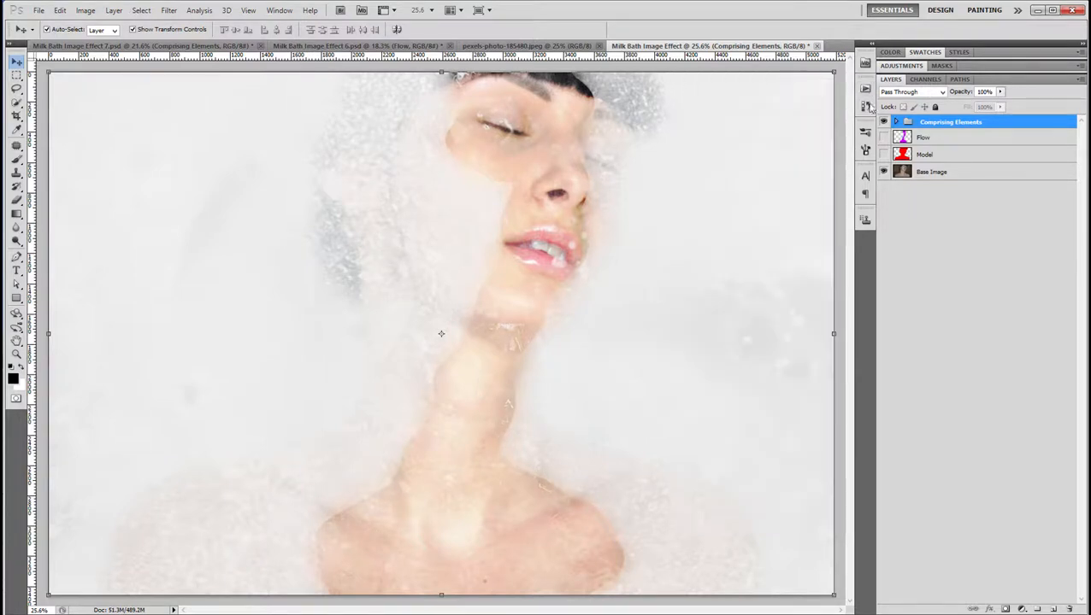
click(897, 122)
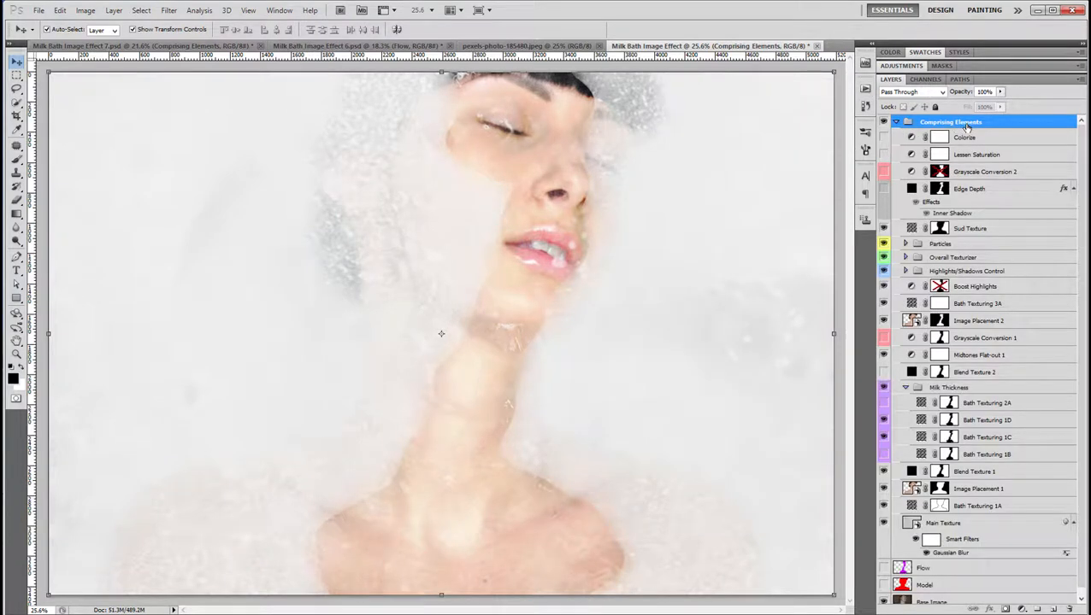
click(906, 271)
click(906, 257)
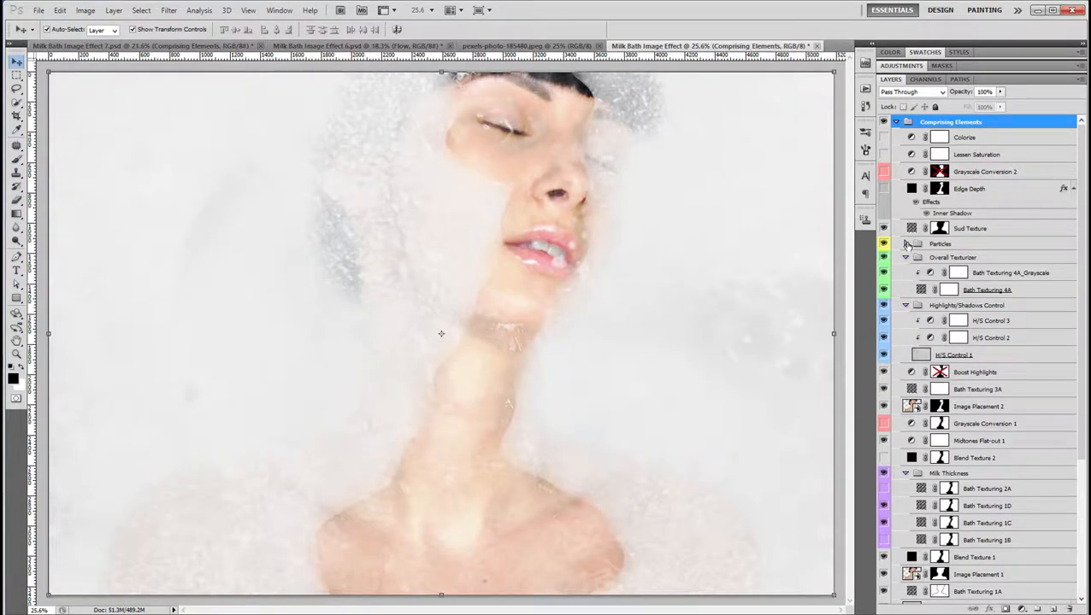
click(905, 243)
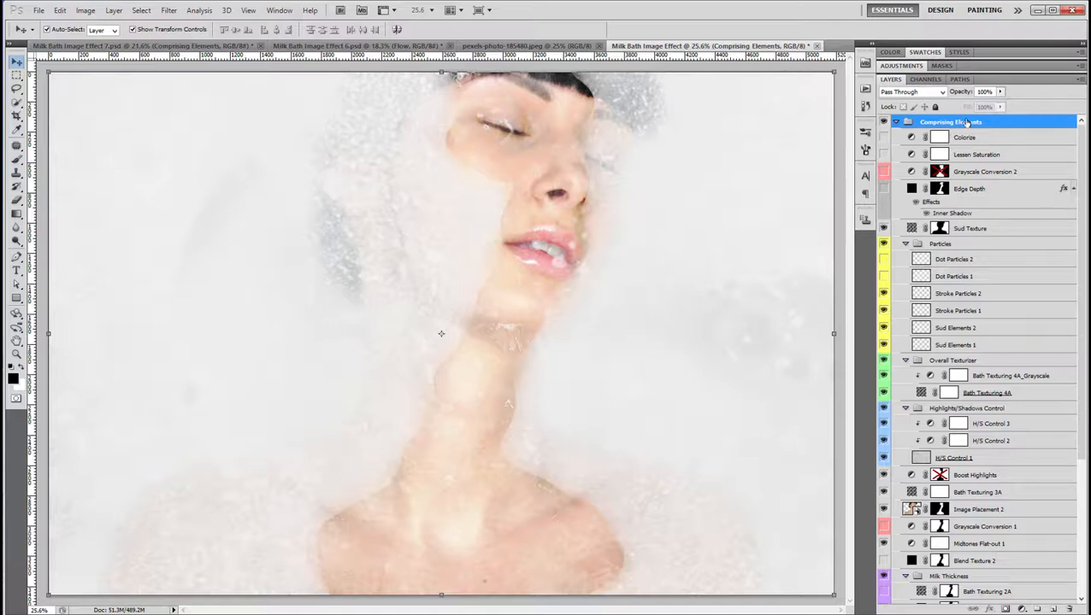
click(896, 123)
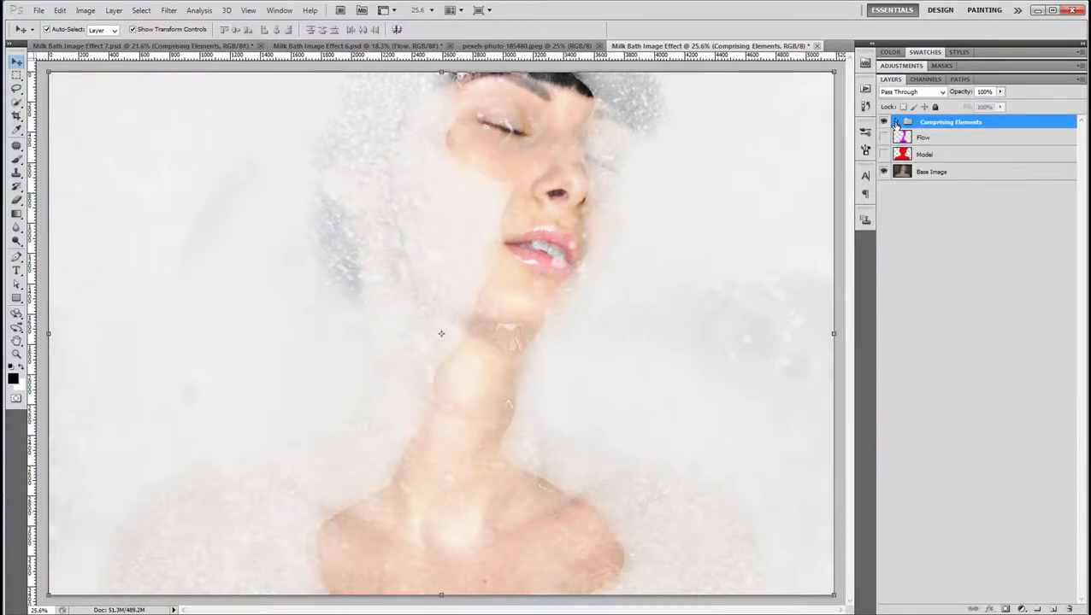
click(896, 123)
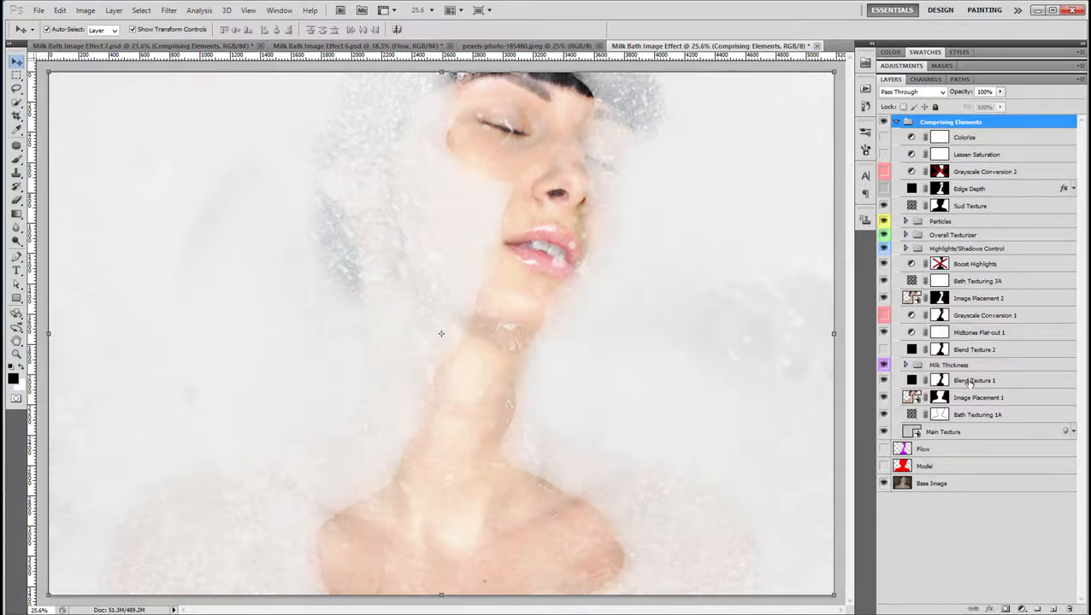
Review the optional adjustment actions from the Exposure heading through Neutralize, and select the Milk Bath Image Effect set.
click(864, 90)
click(760, 133)
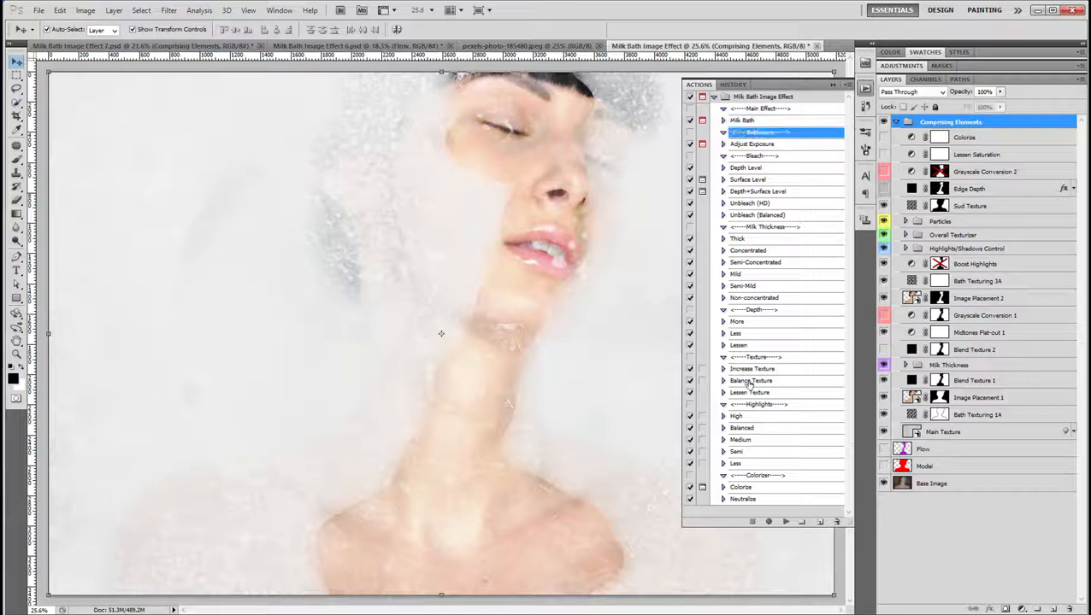
shift+click(742, 499)
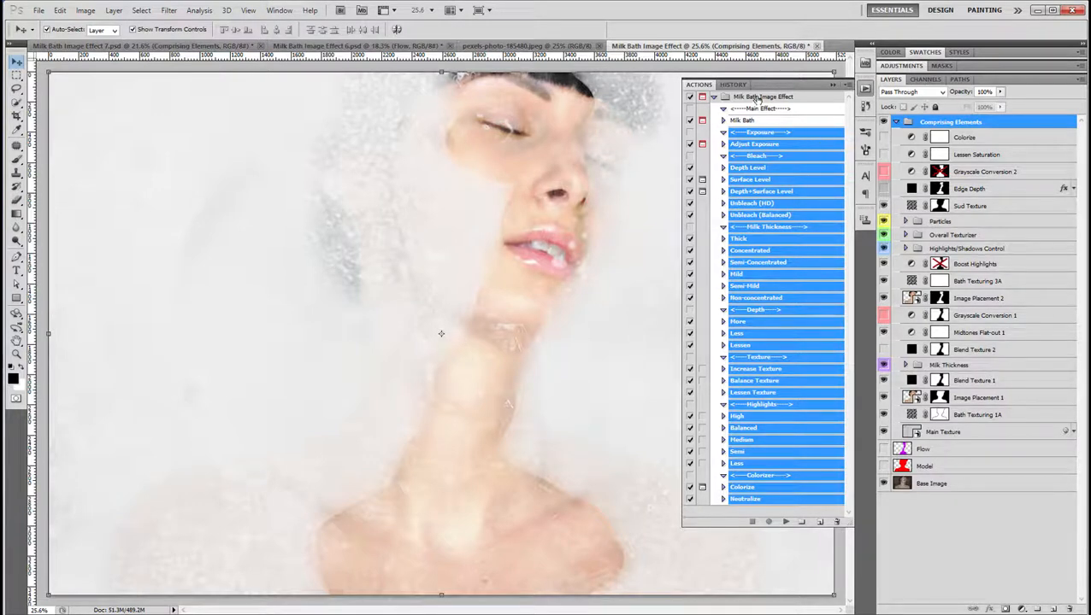
click(756, 98)
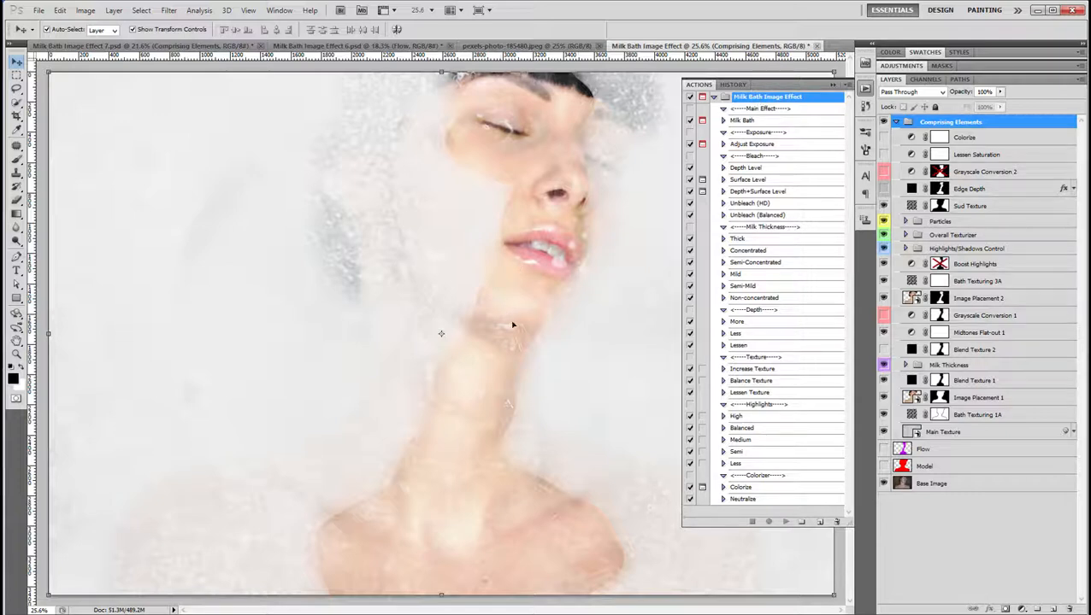
Play the Adjust Exposure action to bring up the Shadows/Highlights settings for the Model Image.
scroll(534, 342, down, 6)
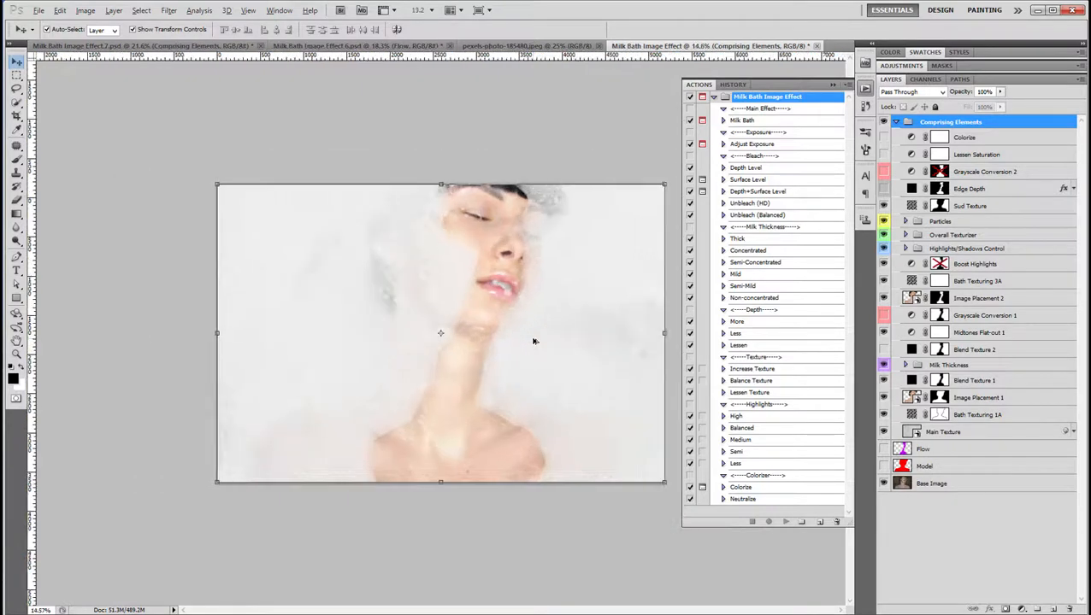
scroll(535, 342, up, 3)
scroll(534, 341, up, 3)
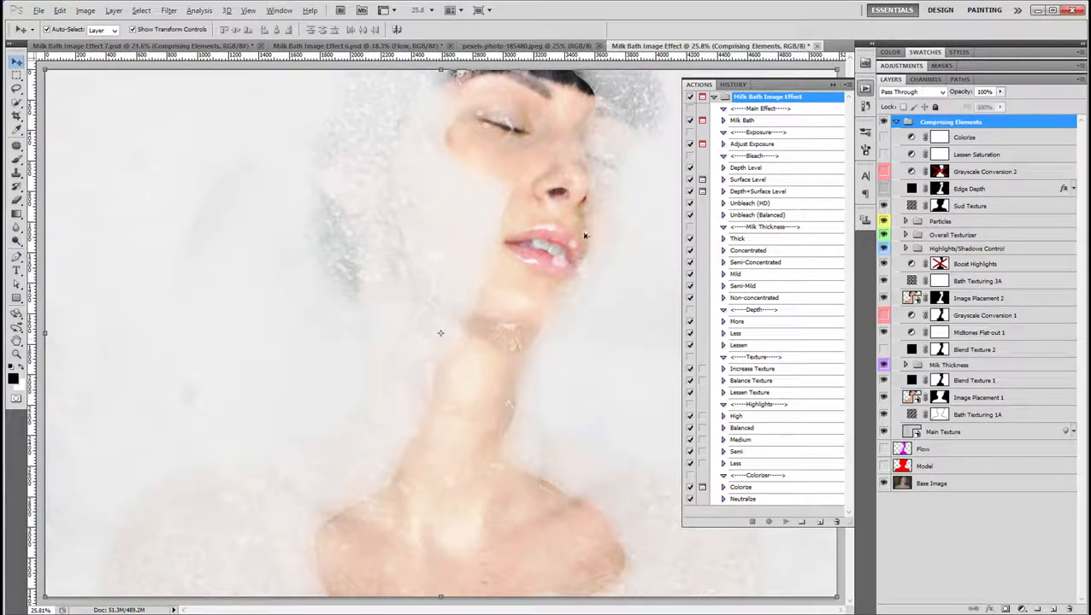
key(alt)
click(743, 146)
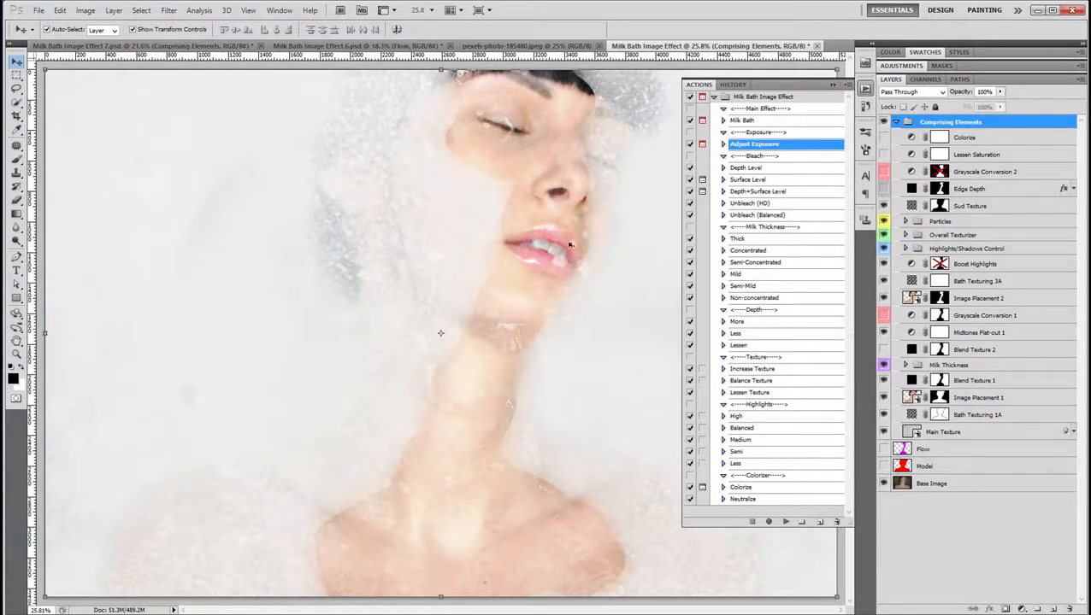
scroll(530, 256, up, 3)
scroll(530, 256, down, 3)
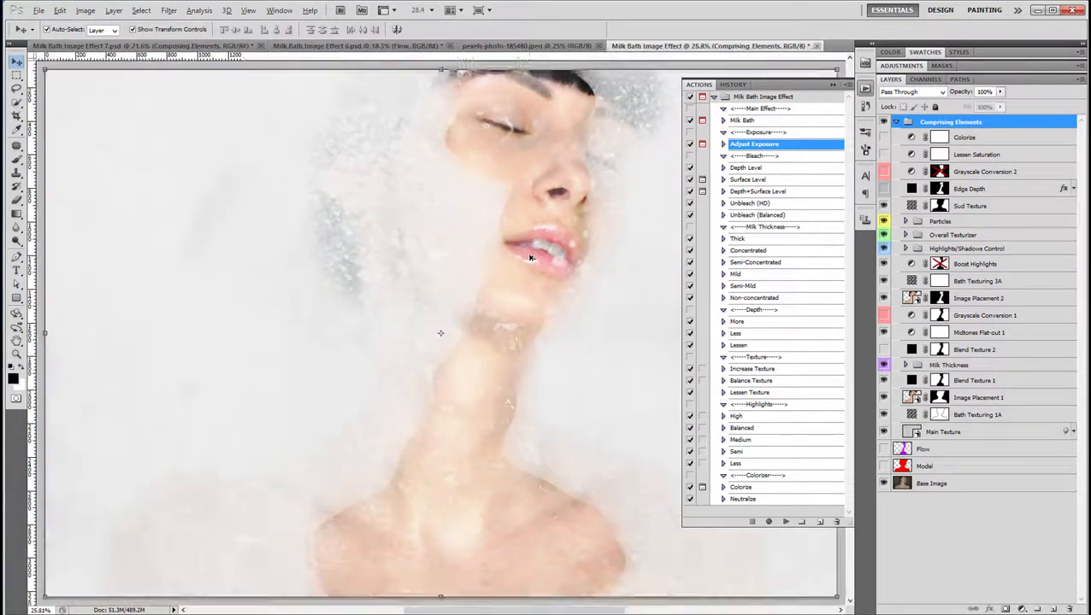
key(alt)
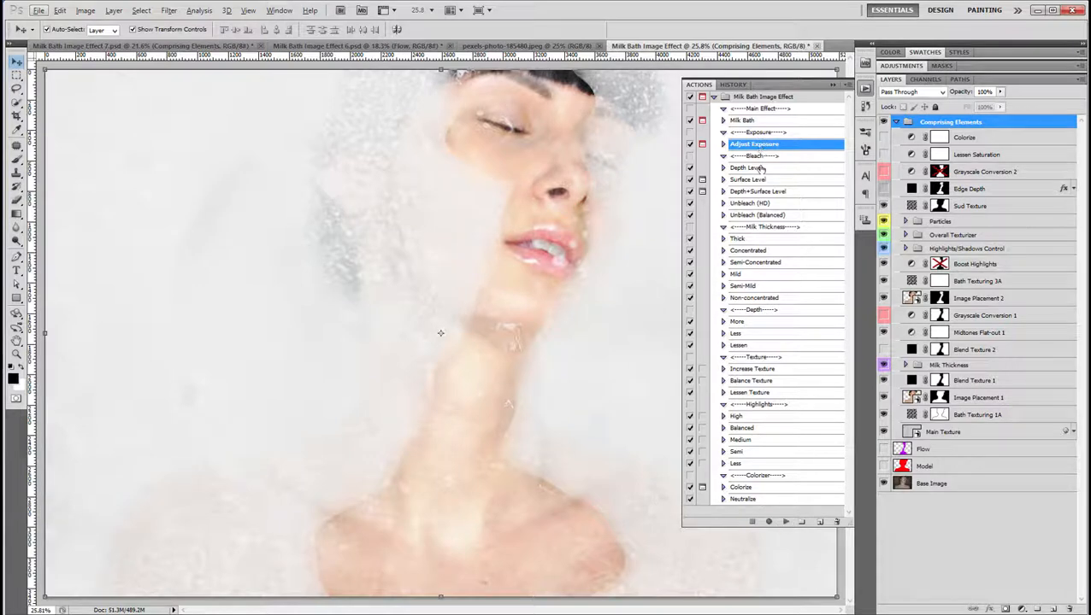
click(785, 522)
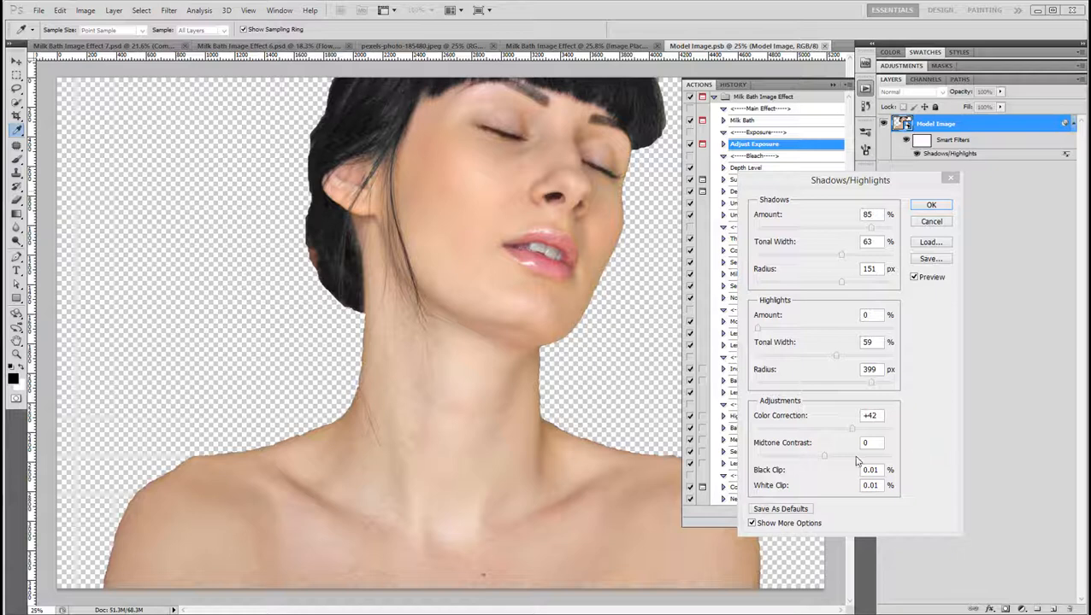
Set the midtone contrast to -82 in Shadows/Highlights, fine-tune the color correction and shadow tonal width, and apply the adjustment.
click(821, 461)
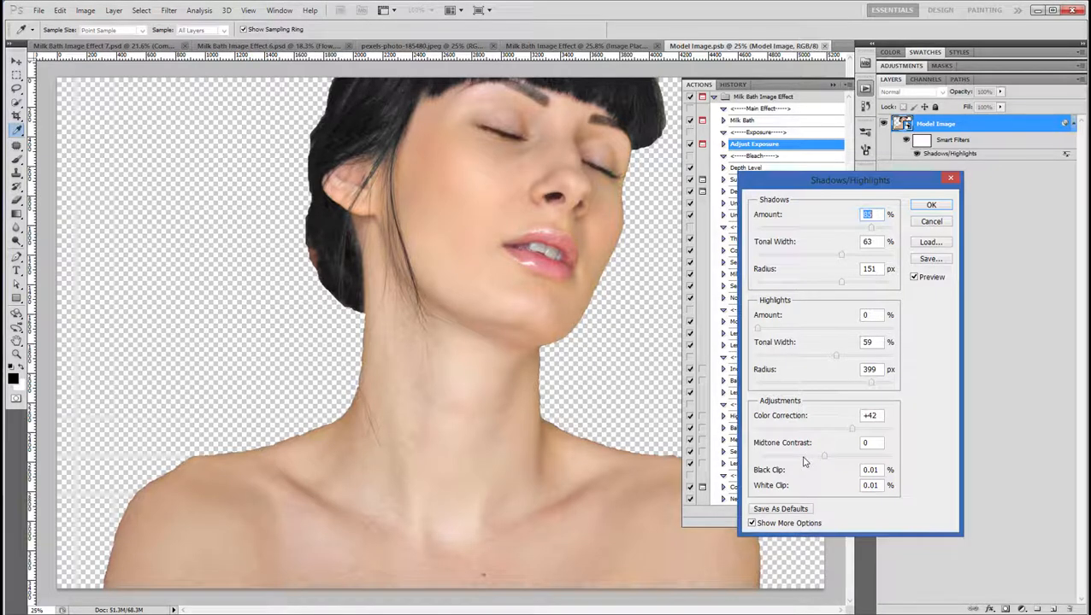
drag(813, 462, 770, 464)
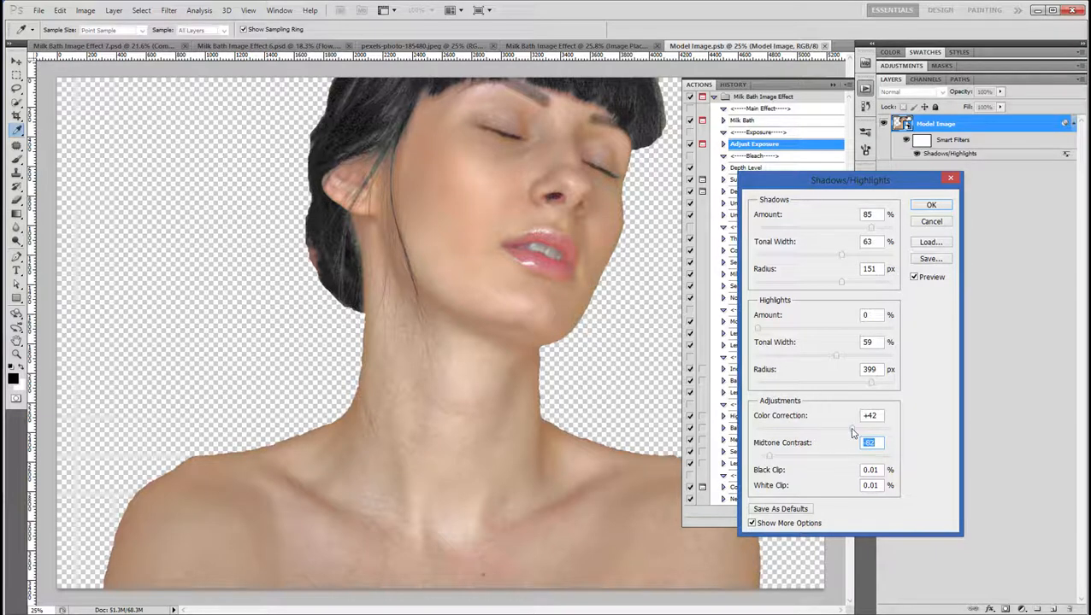
mouse_move(851, 433)
mouse_down()
mouse_move(761, 438)
mouse_move(891, 437)
mouse_move(852, 437)
mouse_up()
drag(845, 256, 871, 241)
click(931, 206)
Close the Model Image document to return to the milk bath composite and inspect the model's face.
key(v)
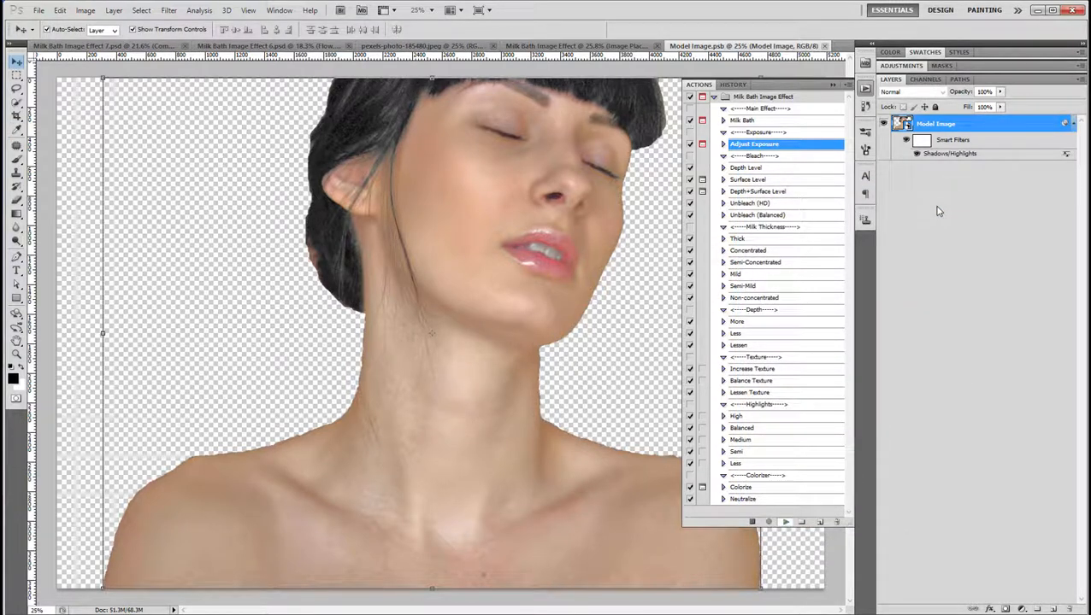
key(ctrl+w)
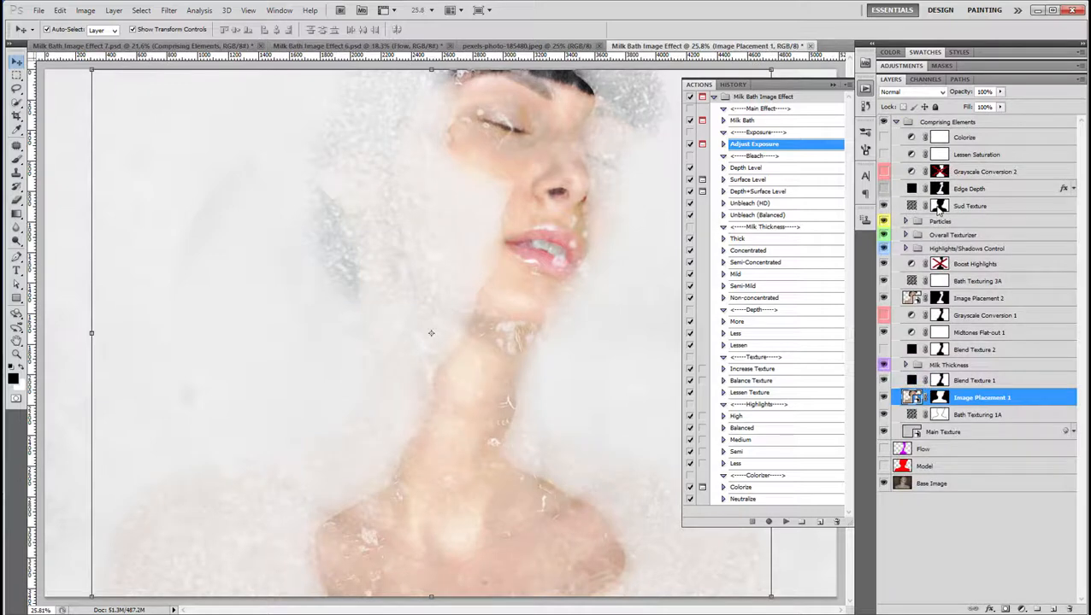
scroll(552, 261, up, 4)
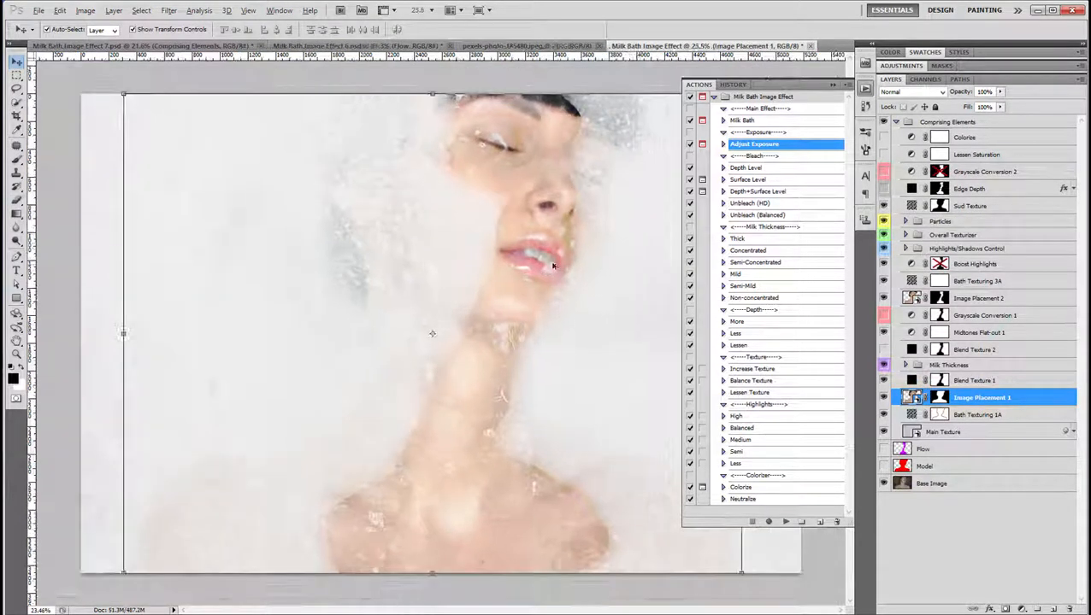
scroll(553, 260, down, 3)
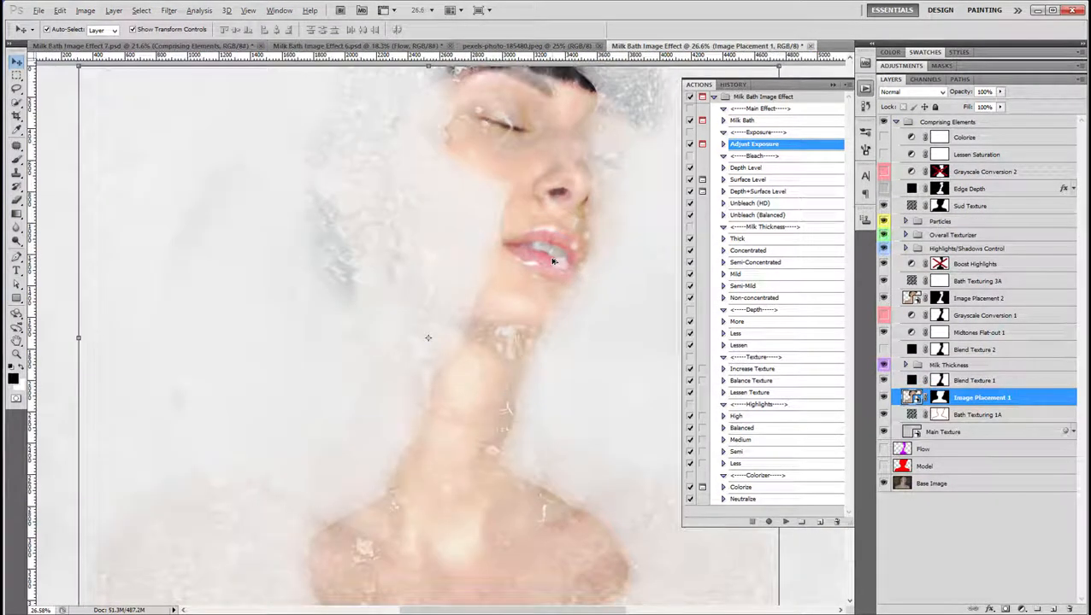
scroll(552, 260, up, 2)
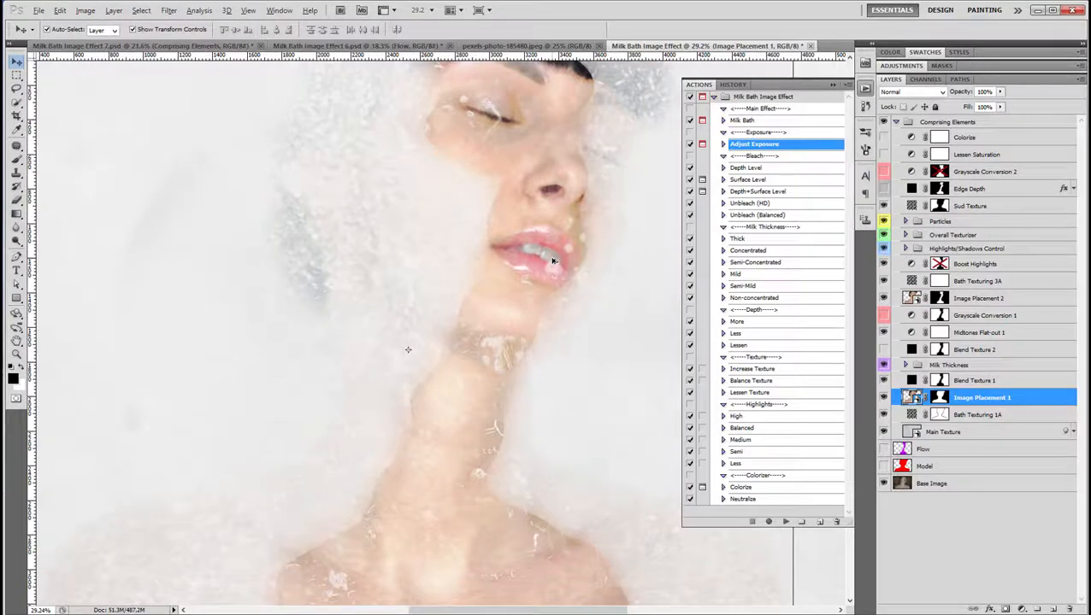
Run the Depth Level bleach action on the composite and inspect the face.
click(753, 168)
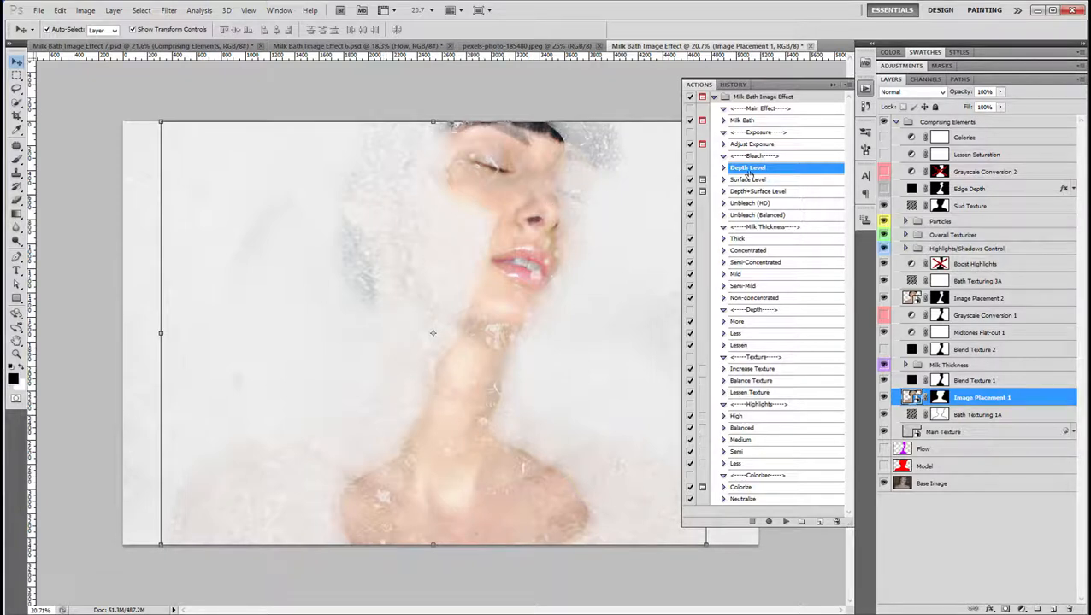
click(784, 523)
scroll(521, 227, up, 4)
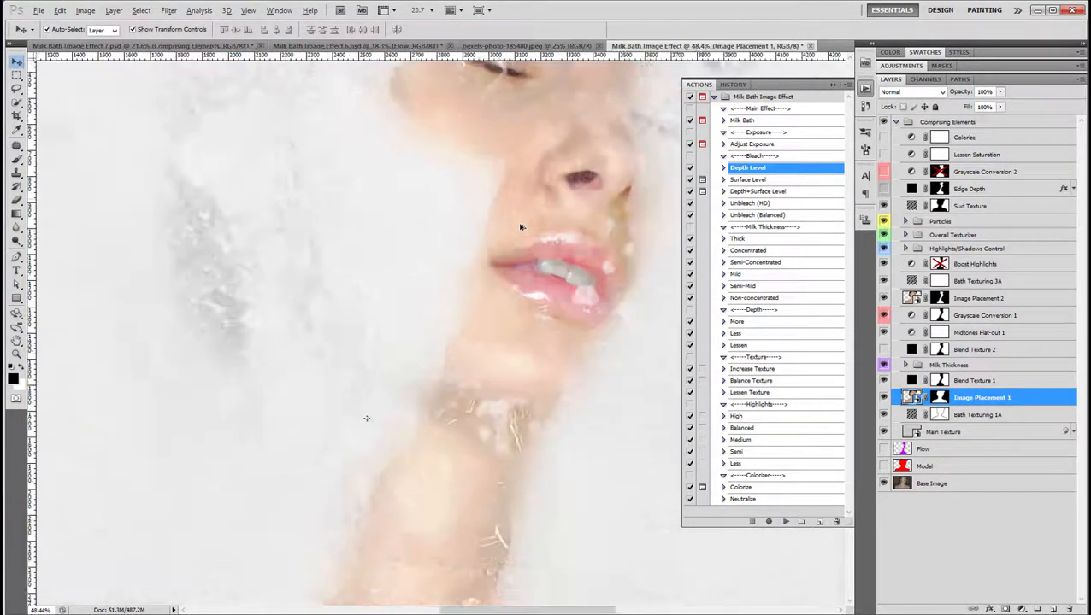
drag(572, 193, 421, 304)
drag(443, 229, 509, 270)
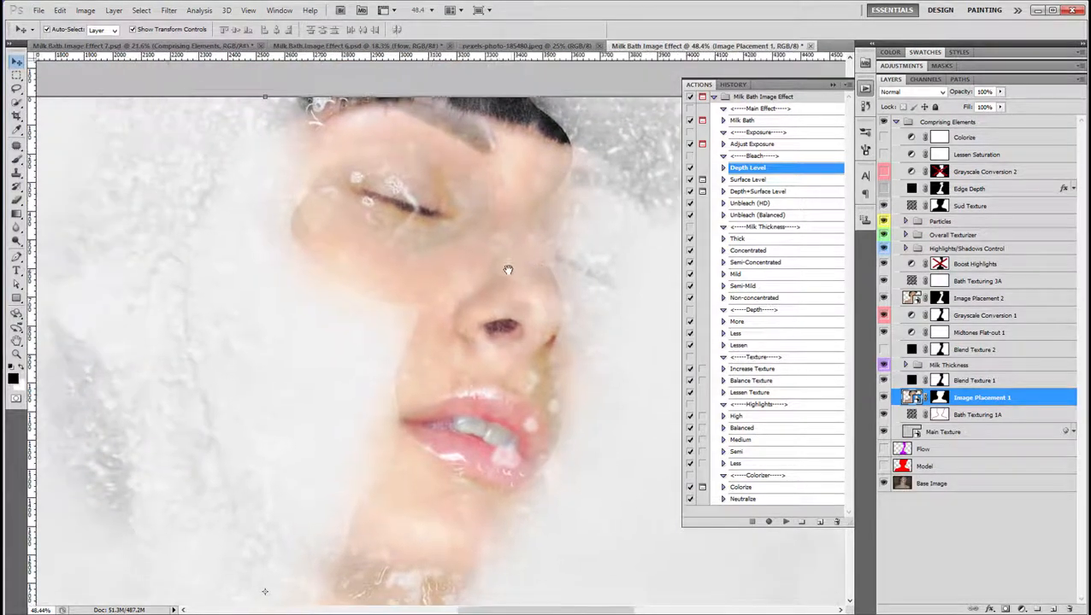
scroll(506, 268, down, 4)
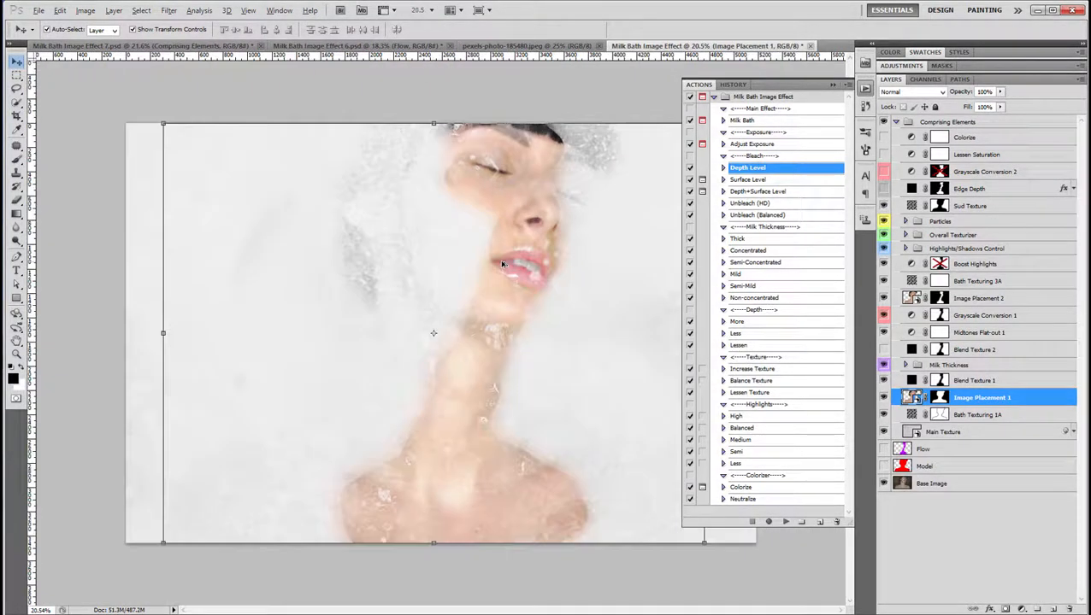
scroll(502, 264, up, 1)
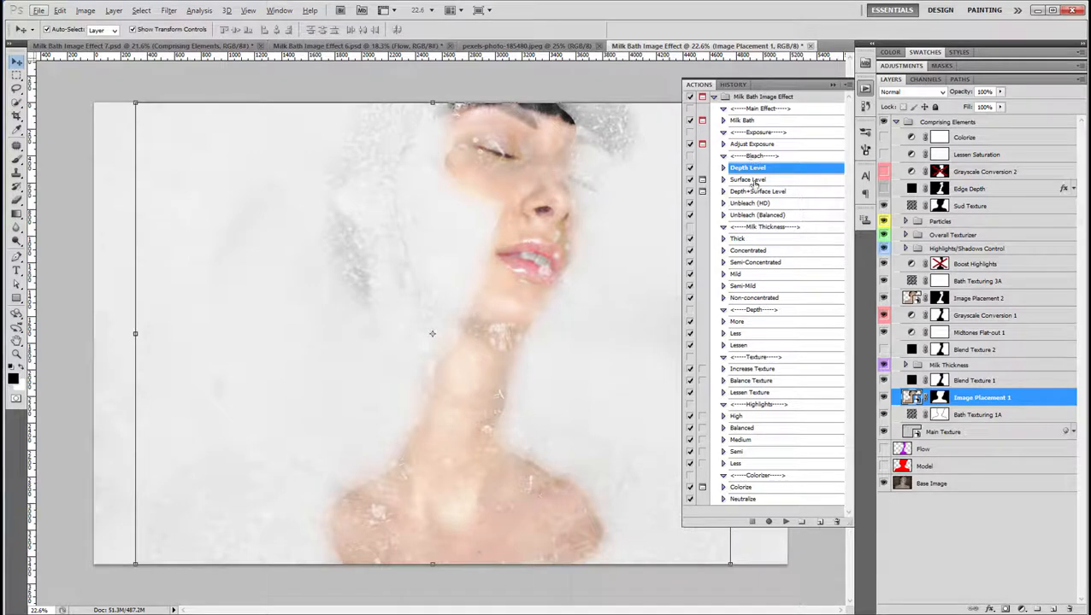
Run the Surface Level bleach action with Reds set to 120% in its Black and White adjustment.
click(755, 182)
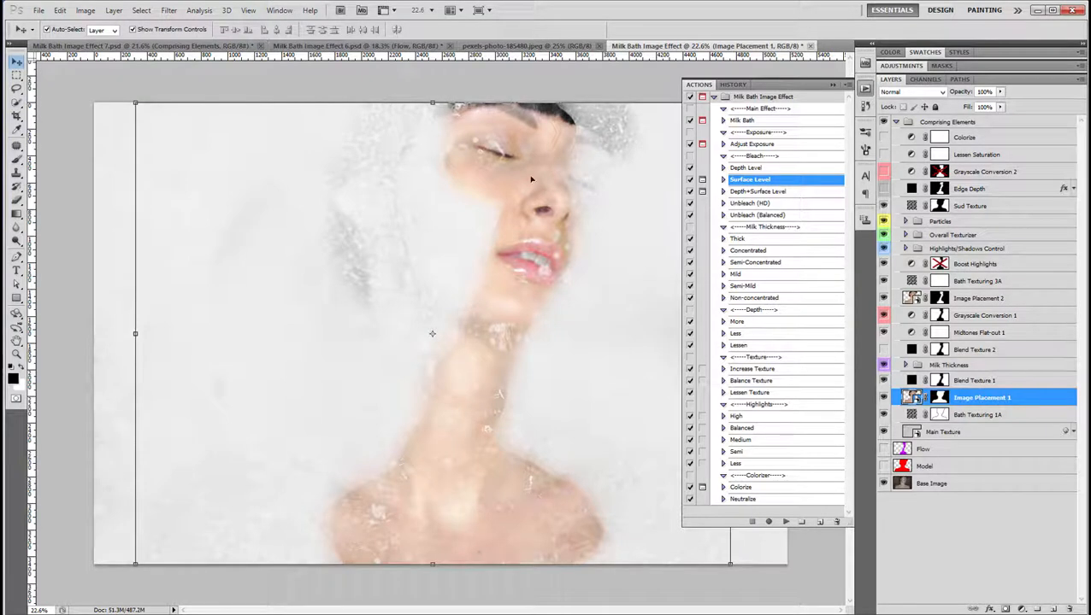
click(748, 192)
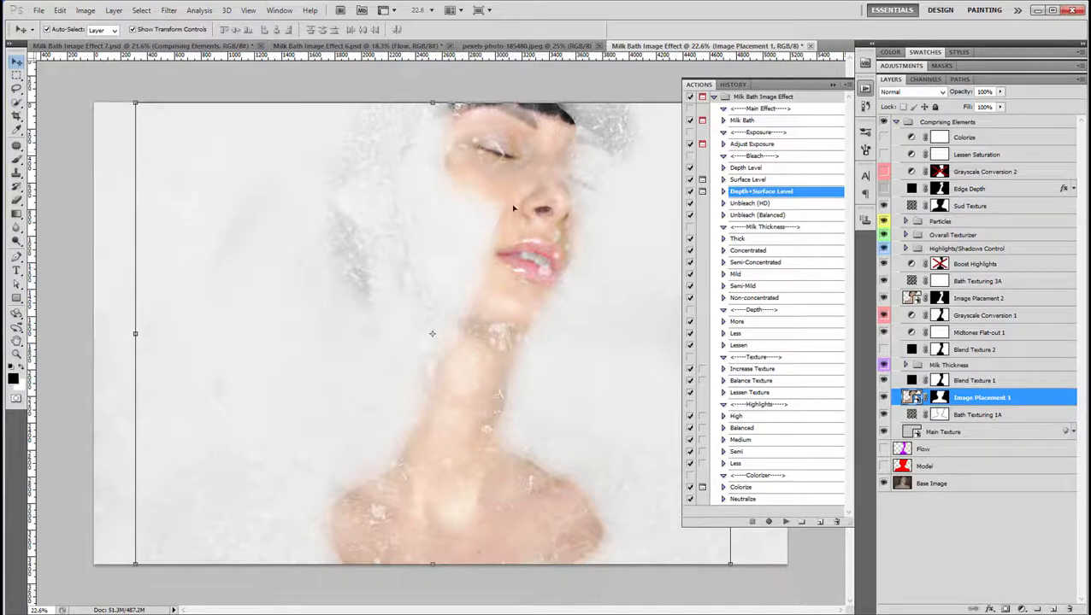
click(737, 181)
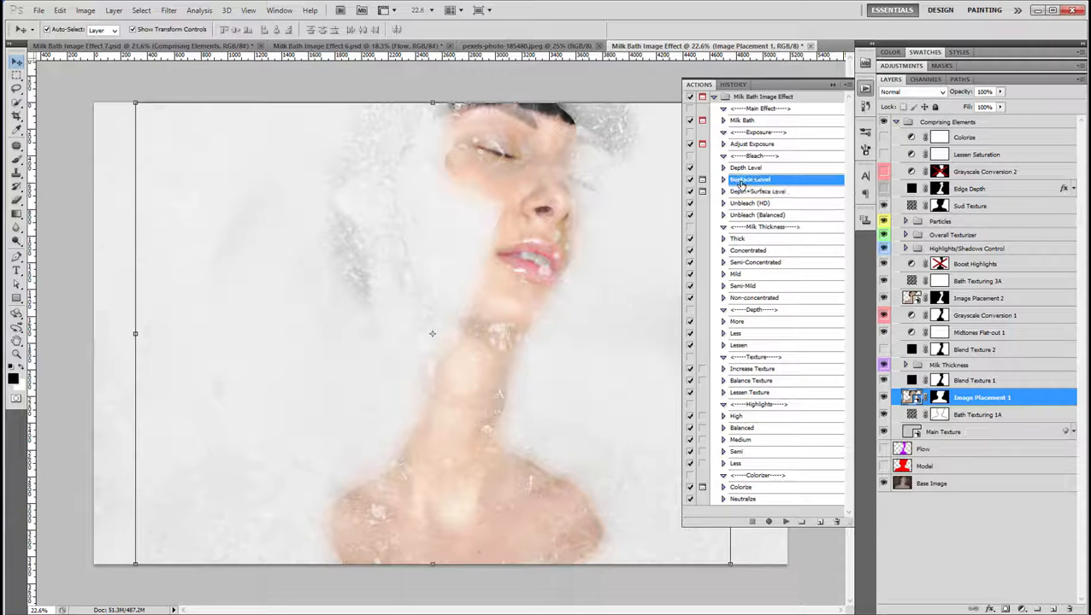
click(785, 523)
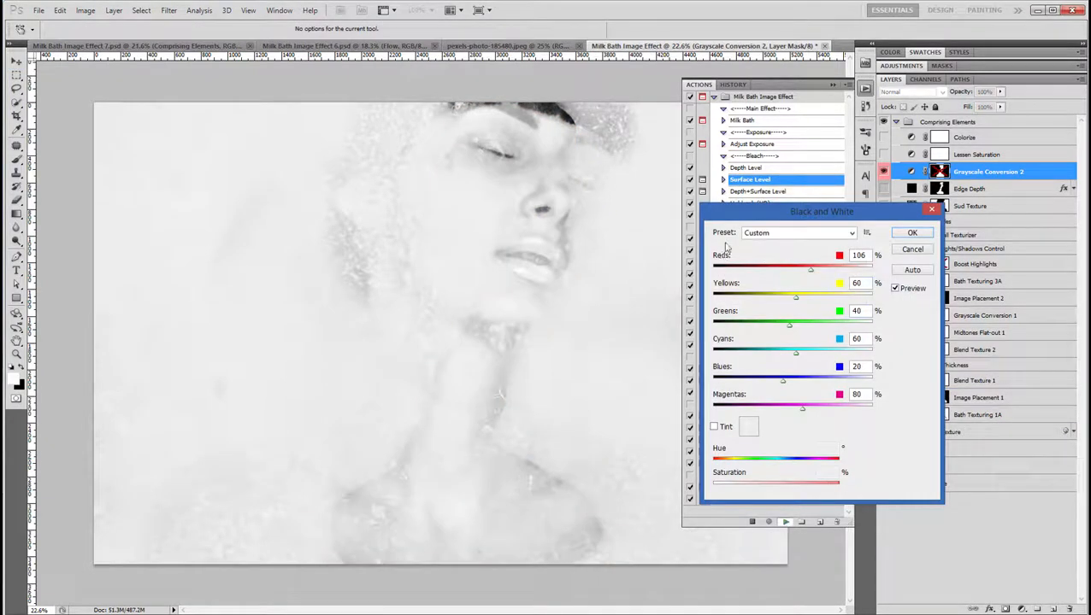
mouse_move(819, 276)
mouse_down()
mouse_move(768, 275)
mouse_move(852, 273)
mouse_move(814, 277)
mouse_up()
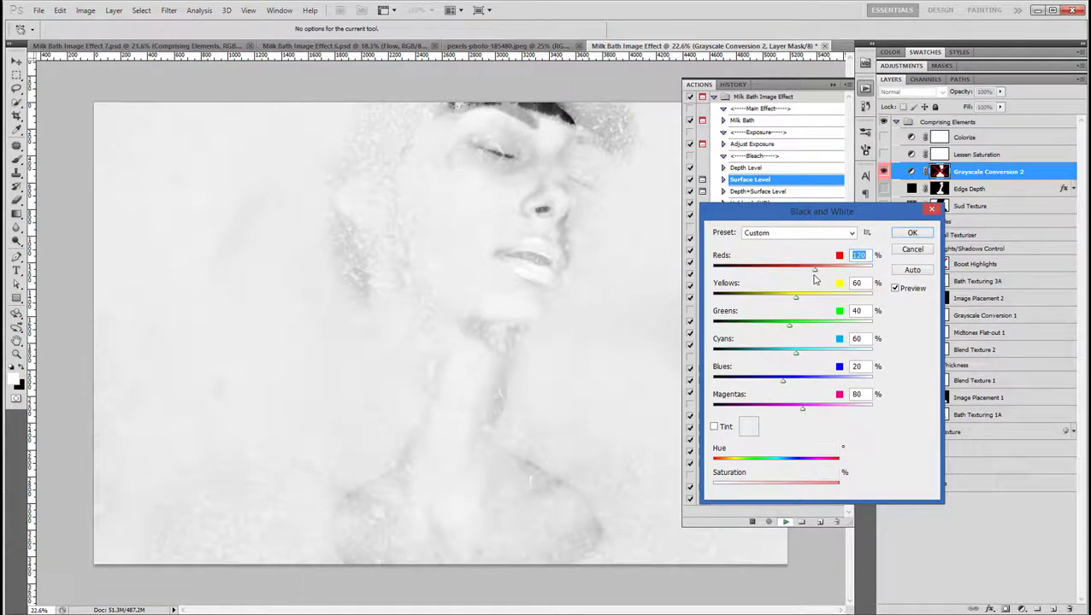
click(911, 236)
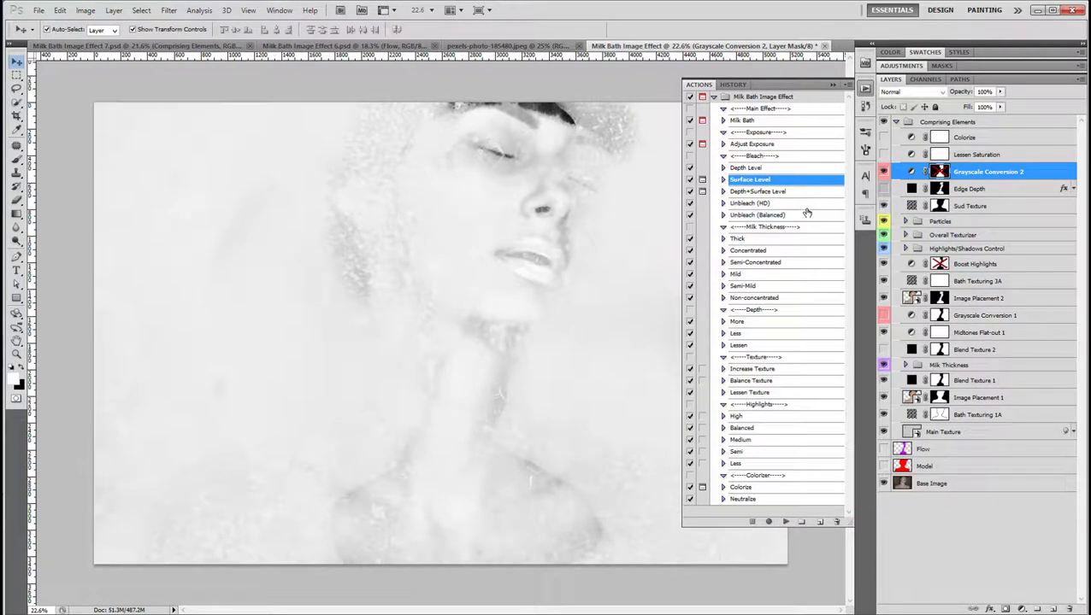
Run the Depth+Surface Level bleach action, fine-tuning the Reds in its Black and White adjustment.
click(783, 193)
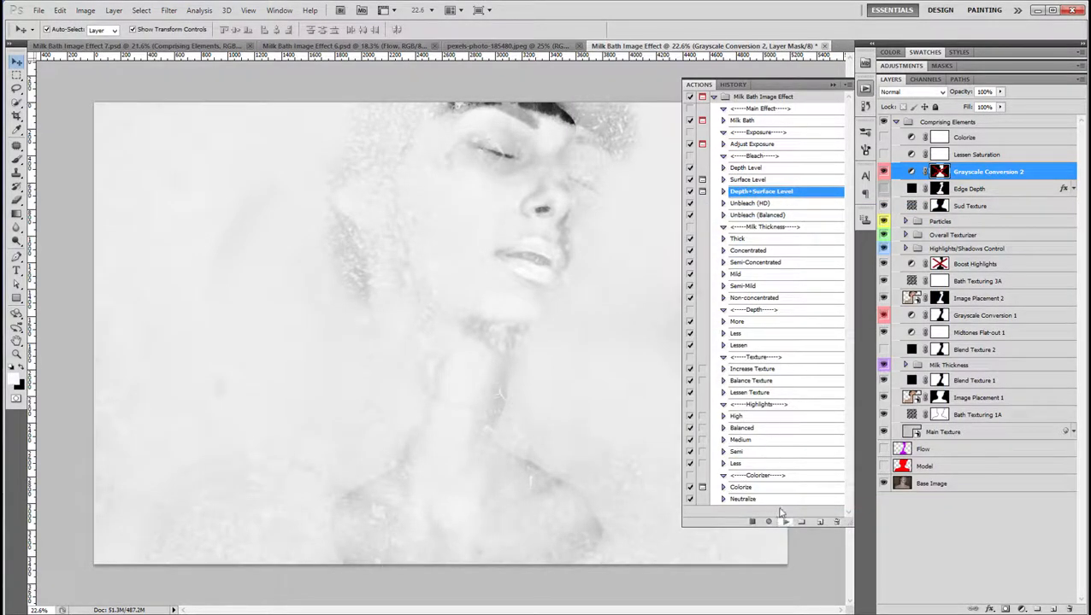
click(784, 522)
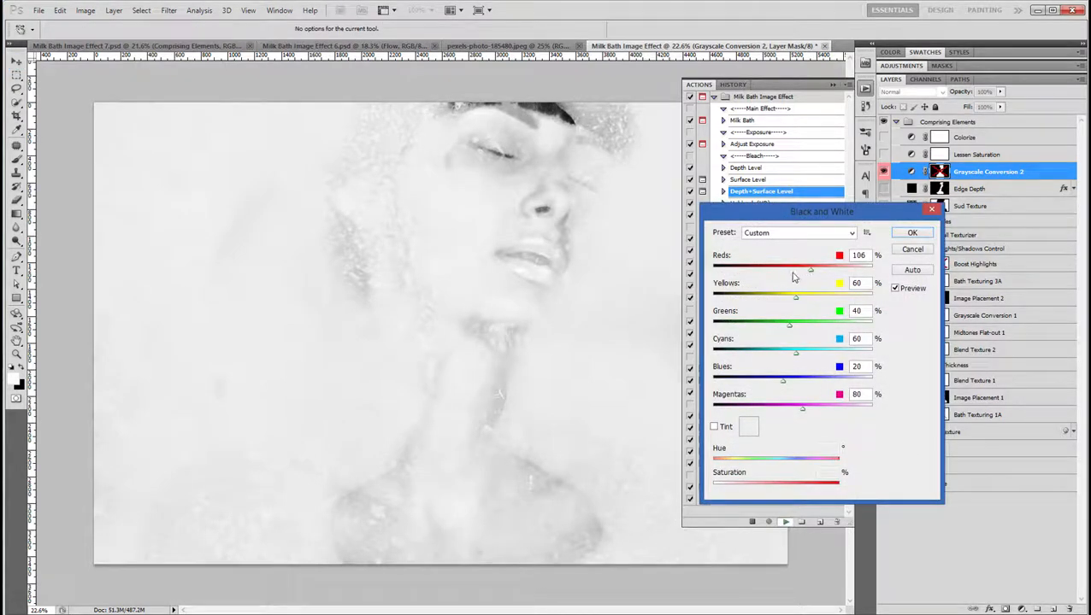
mouse_move(809, 270)
mouse_down()
mouse_move(767, 276)
mouse_move(812, 280)
mouse_up()
click(911, 233)
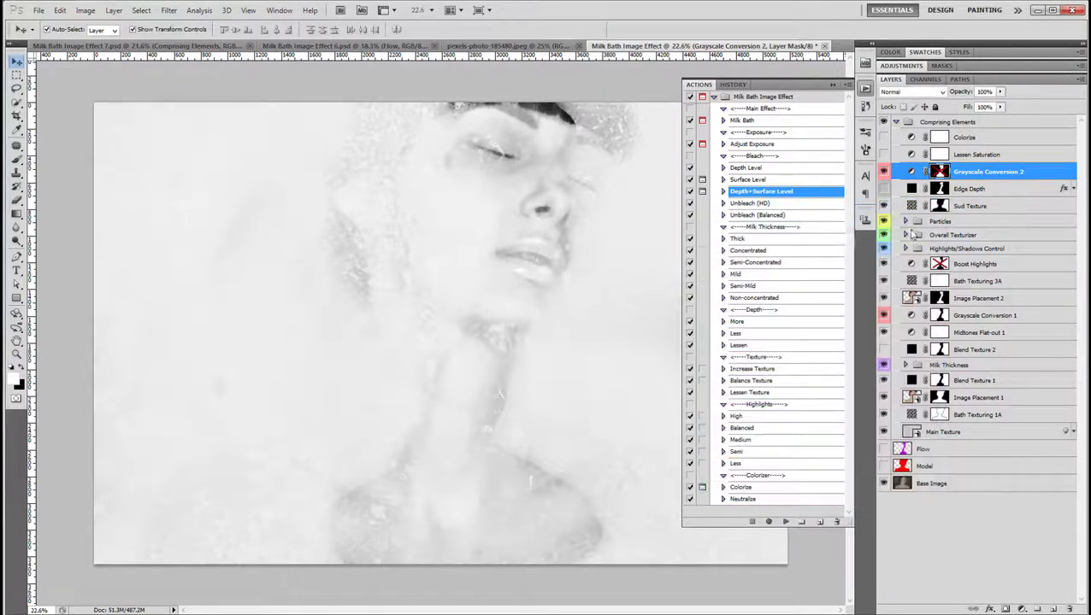
Remove the bleaching with the Unbleach (HD) action and run the Unbleach (Balanced) action on the composite.
click(766, 204)
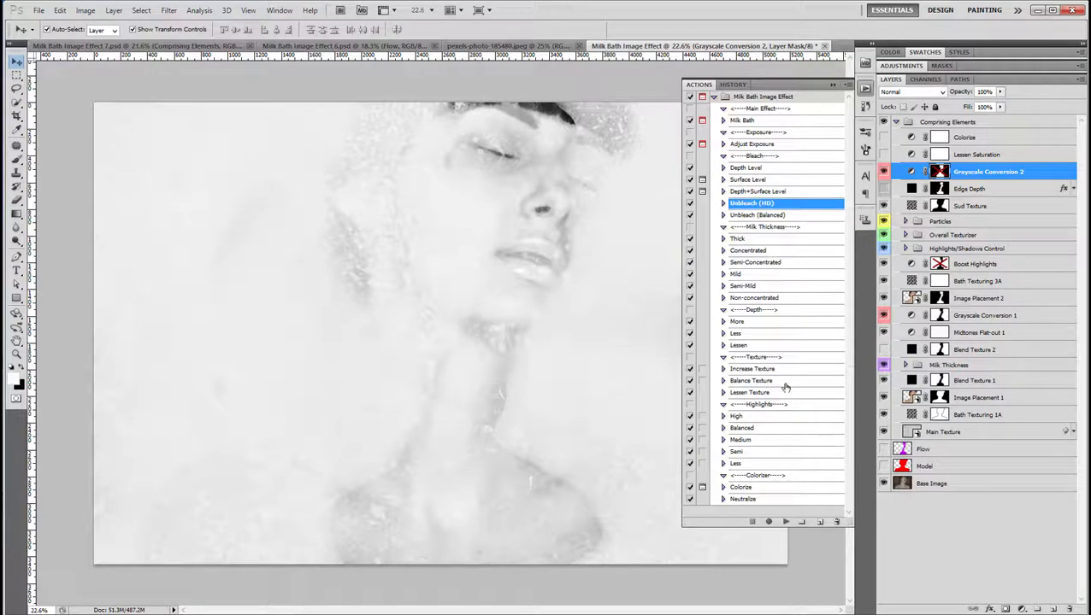
click(785, 522)
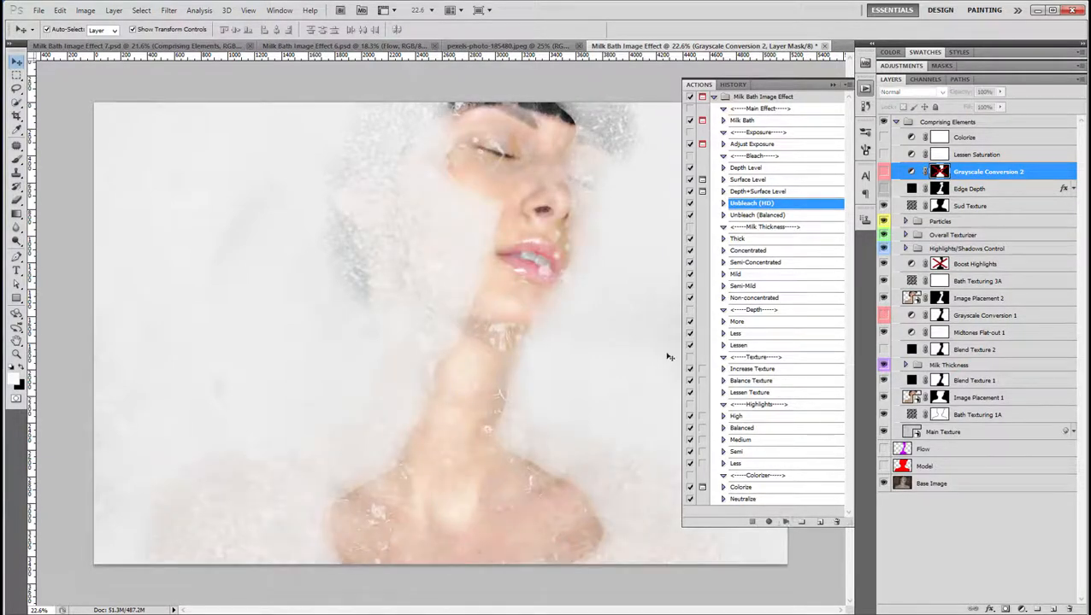
click(761, 215)
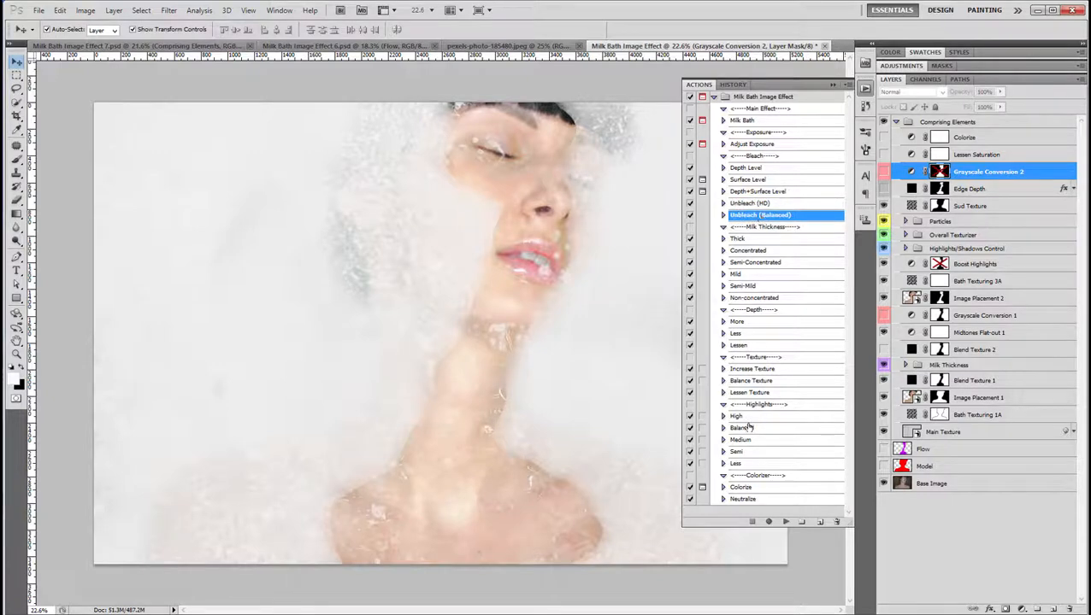
click(784, 523)
click(767, 204)
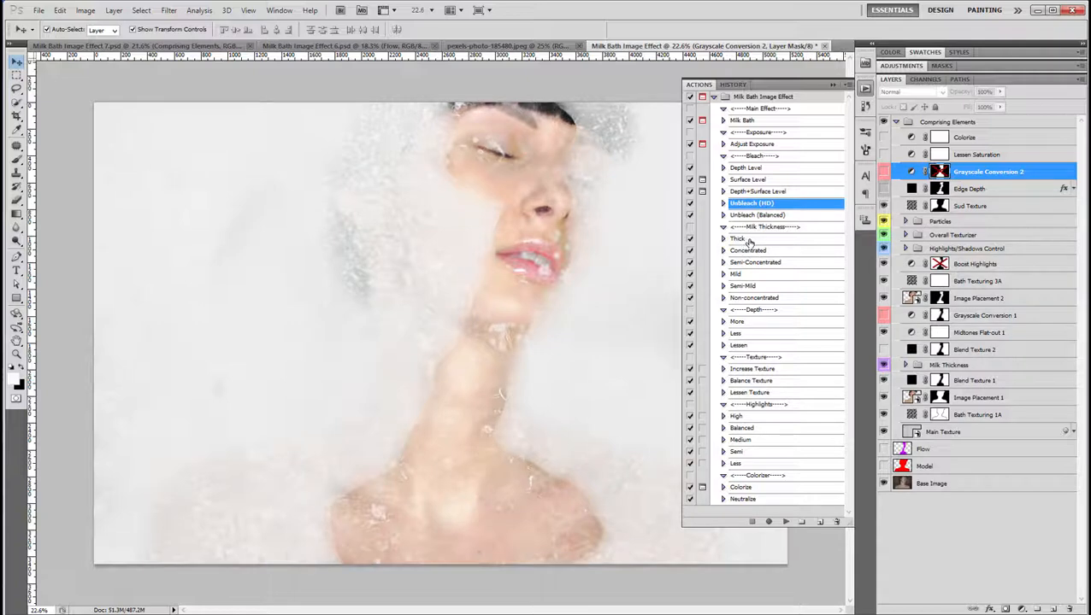
Run the Thick milk thickness action and inspect how the milk covers the area around the face and neck.
click(749, 240)
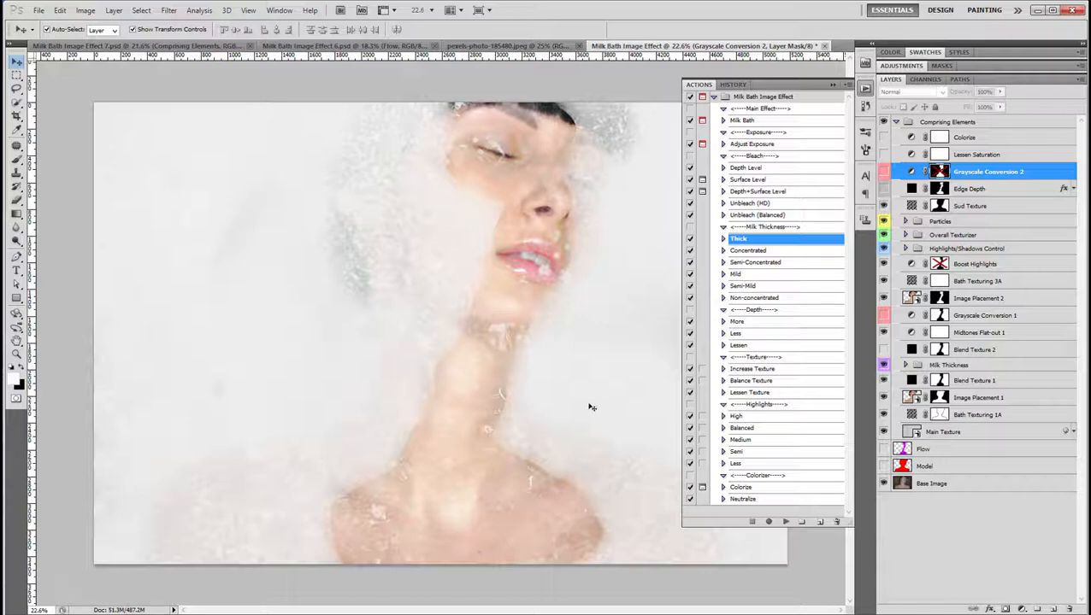
click(785, 521)
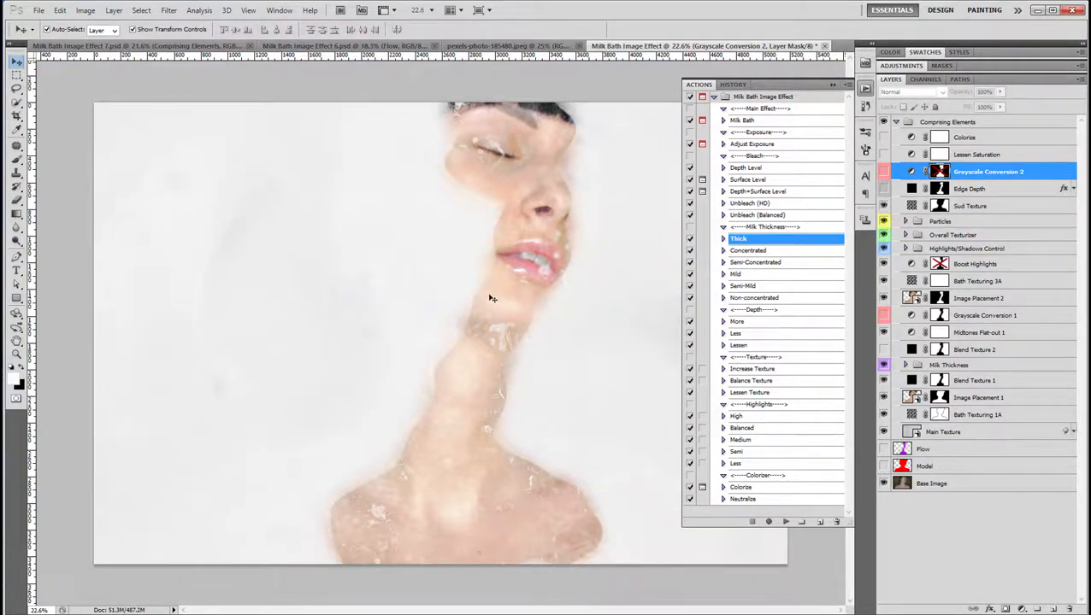
scroll(484, 300, up, 3)
drag(583, 228, 497, 293)
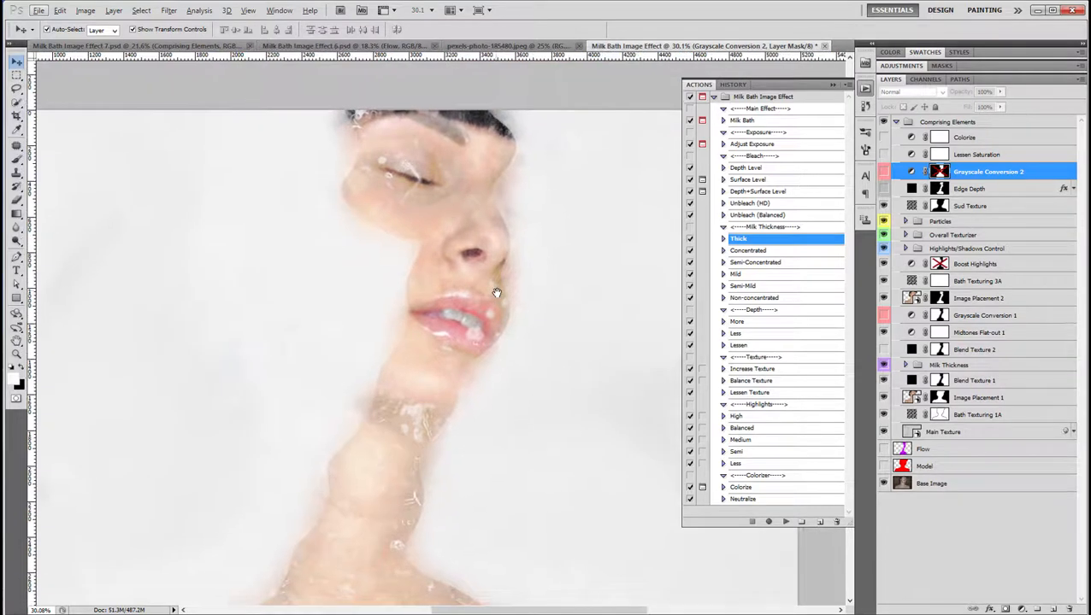
drag(483, 359, 531, 198)
drag(506, 295, 551, 274)
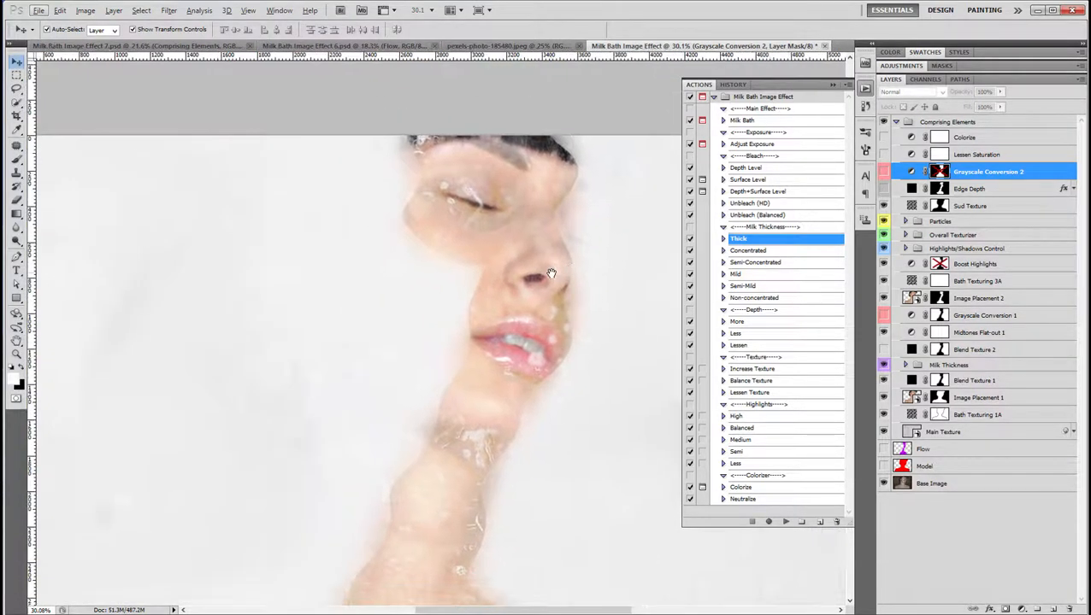
scroll(553, 291, down, 3)
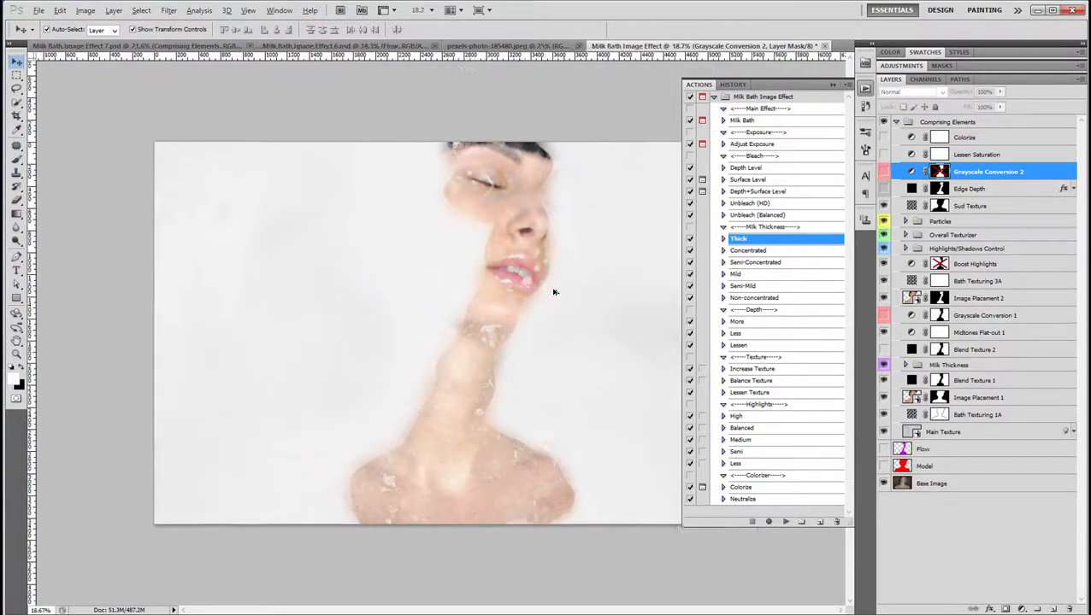
scroll(553, 291, up, 2)
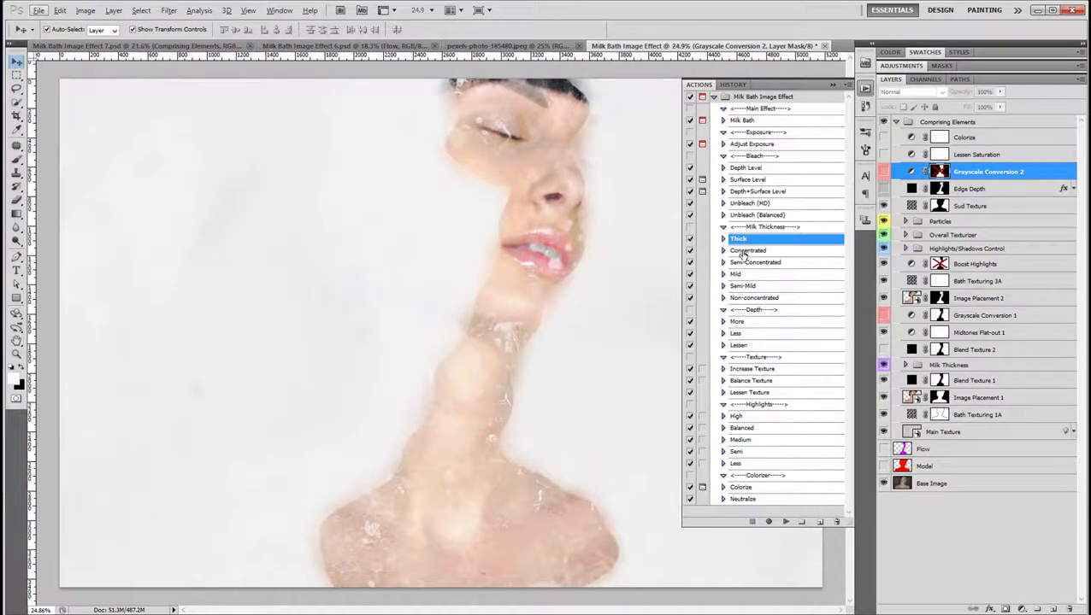
Try the Concentrated and Semi-Concentrated milk thickness actions on the composite.
click(743, 250)
click(785, 521)
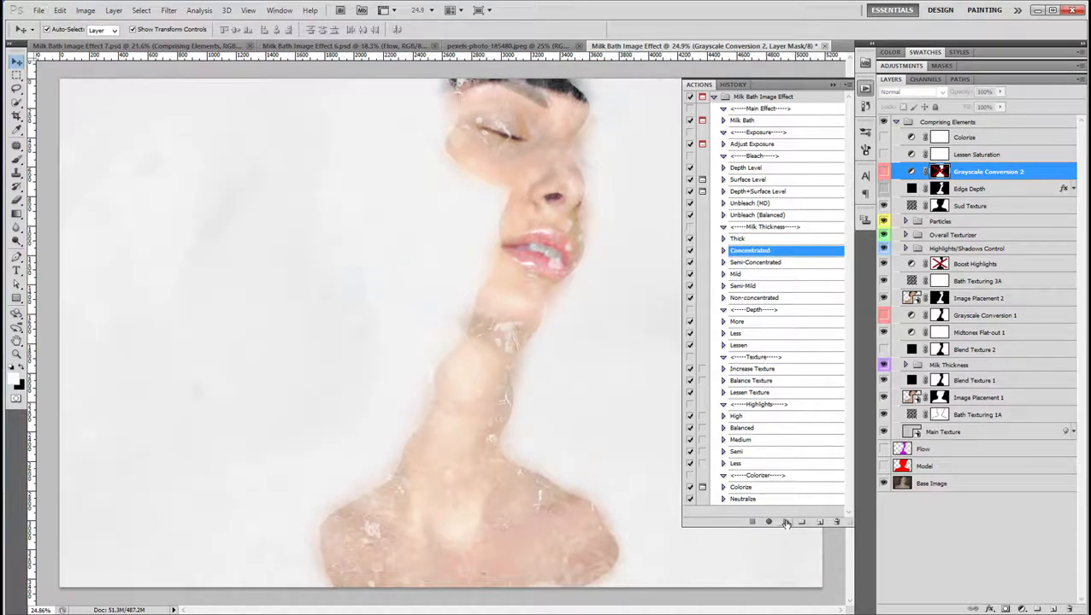
click(773, 263)
click(785, 522)
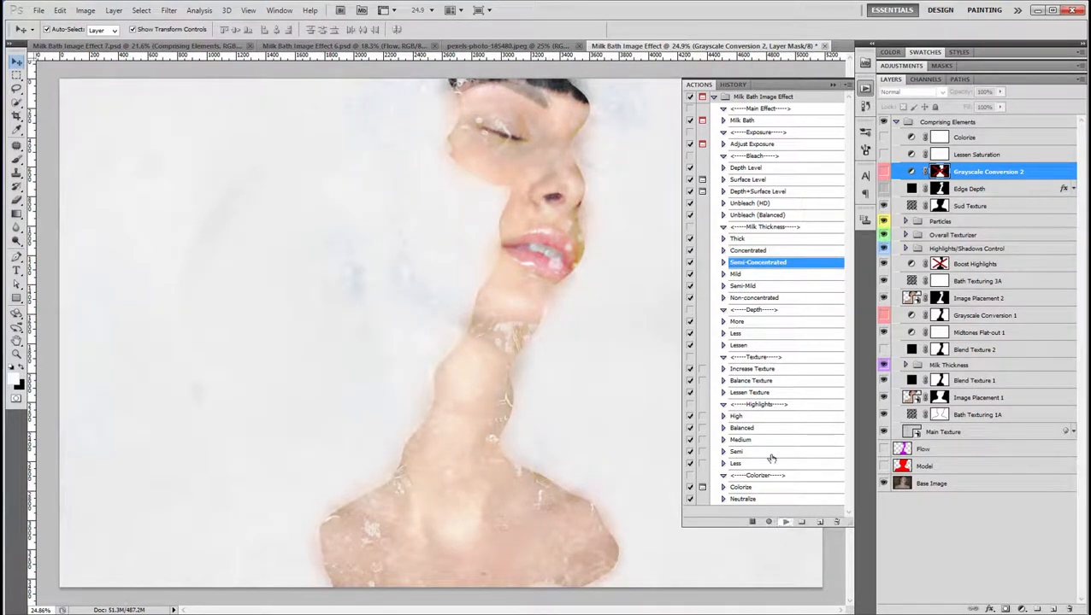
Run the Mild milk thickness action on the composite.
click(743, 275)
click(785, 522)
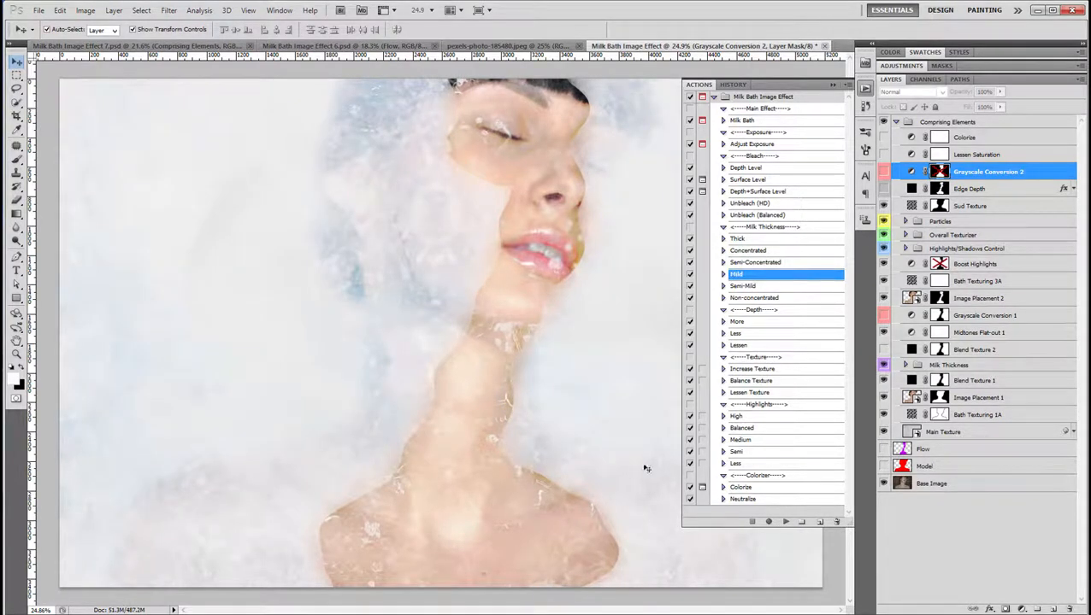
click(784, 521)
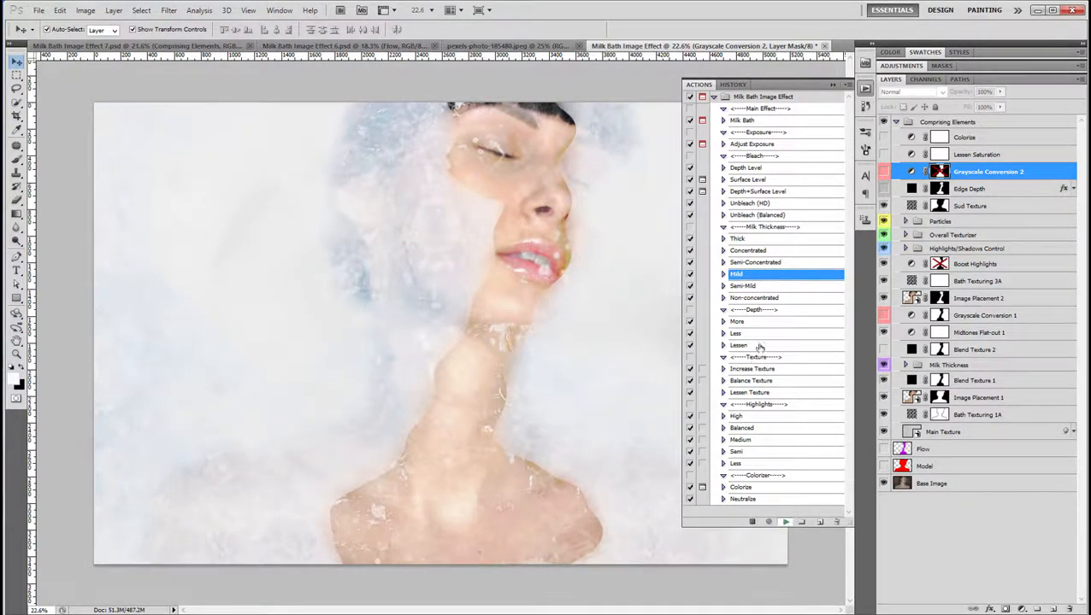
Try the Semi-Mild and Non-concentrated milk thickness actions on the composite and go back to the Mild thickness.
click(754, 286)
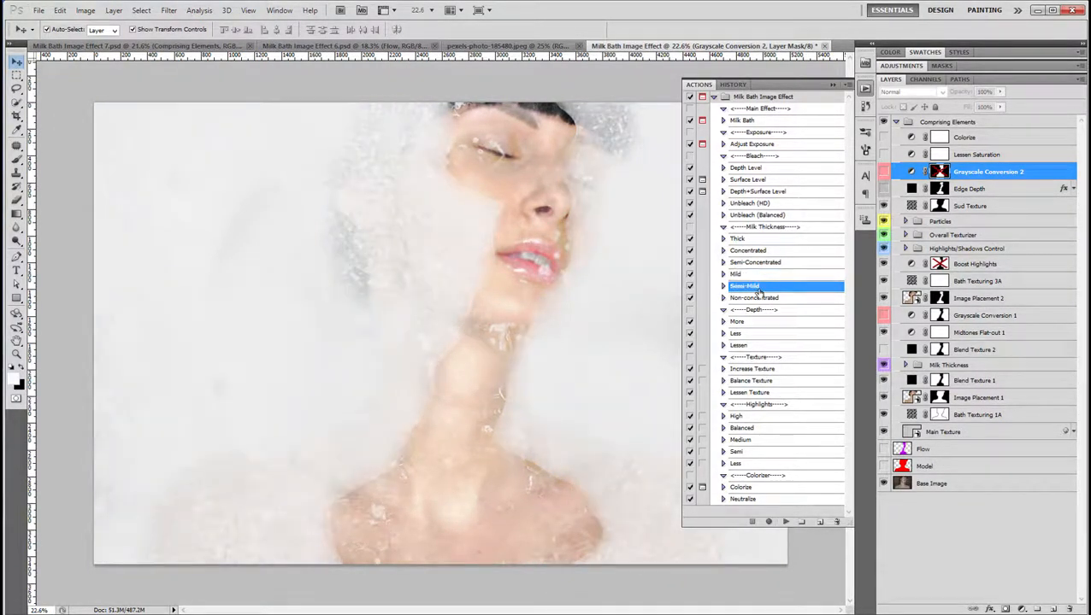
click(785, 522)
click(767, 297)
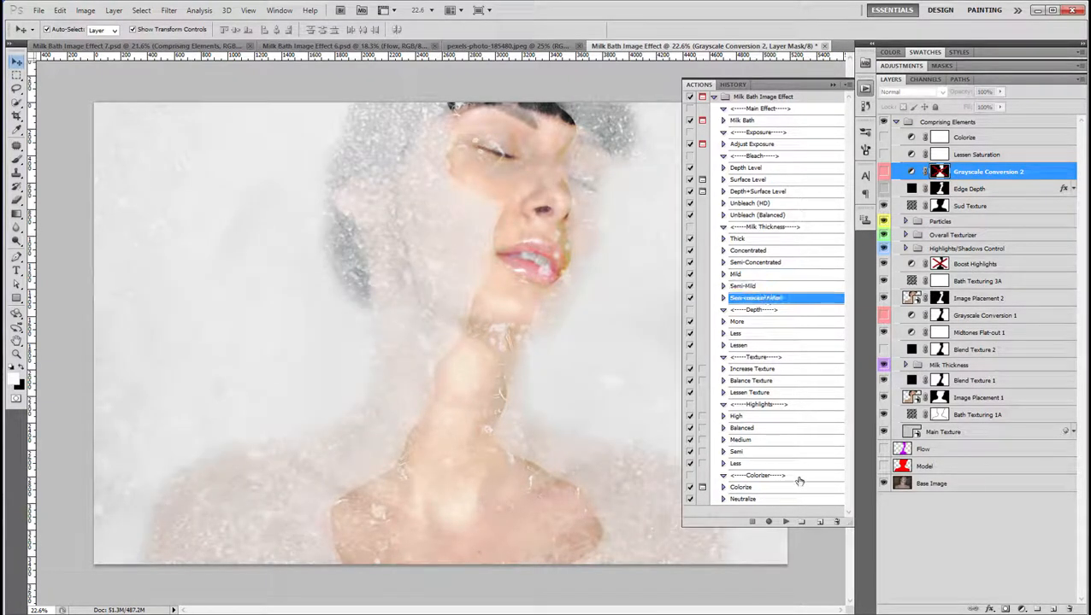
click(785, 521)
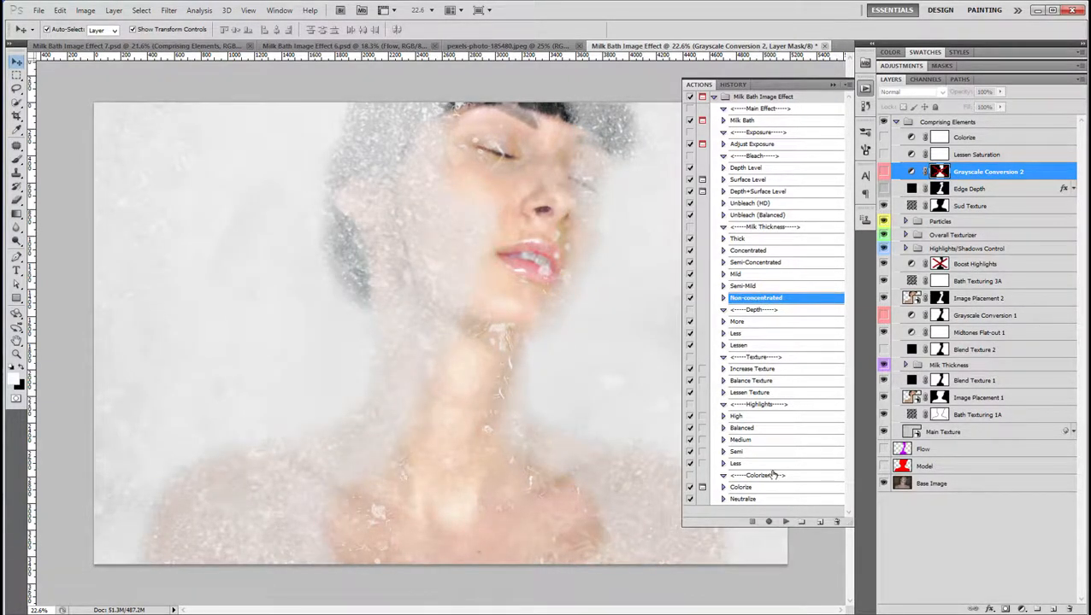
click(748, 275)
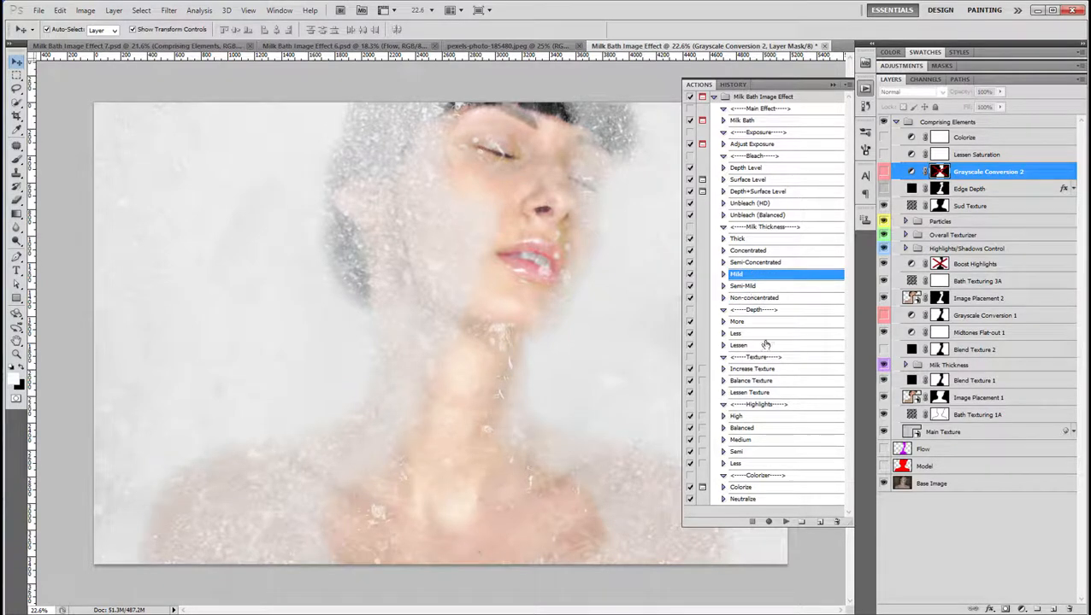
click(784, 522)
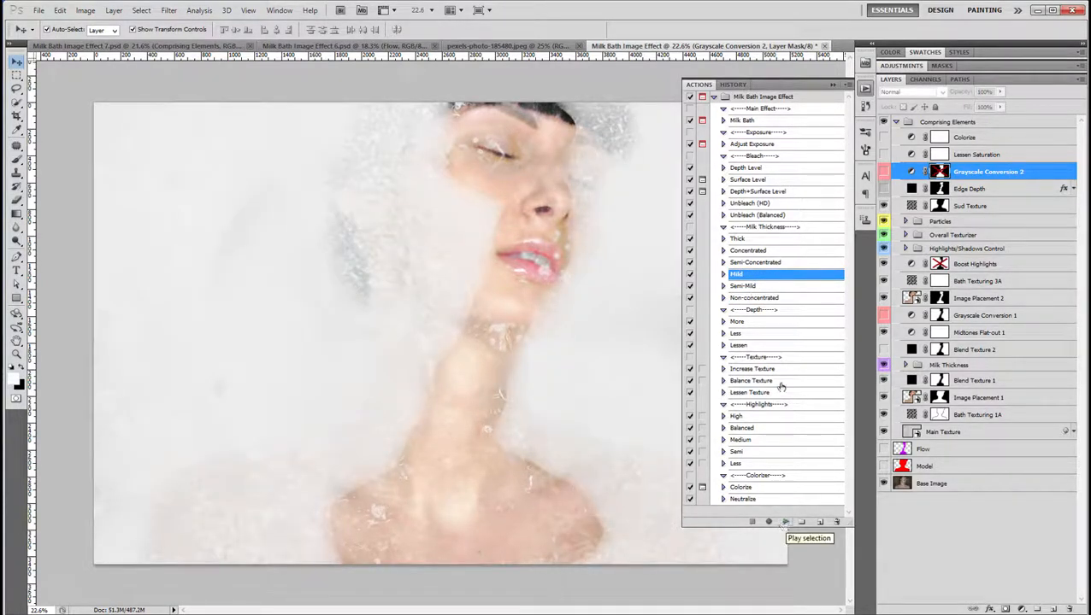
Try the More and Less depth actions on the composite.
click(753, 322)
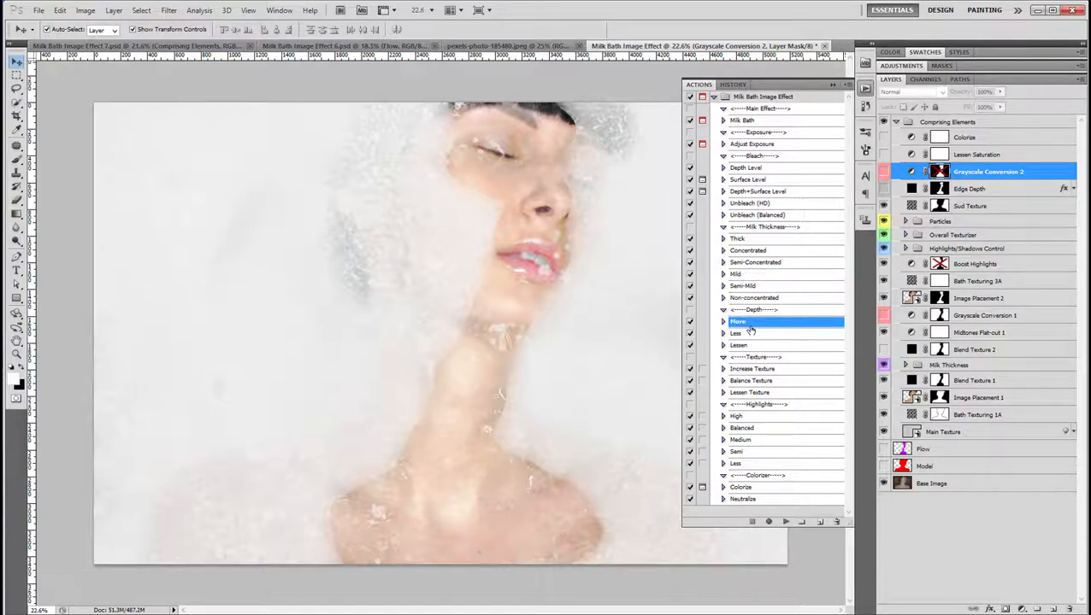
click(786, 522)
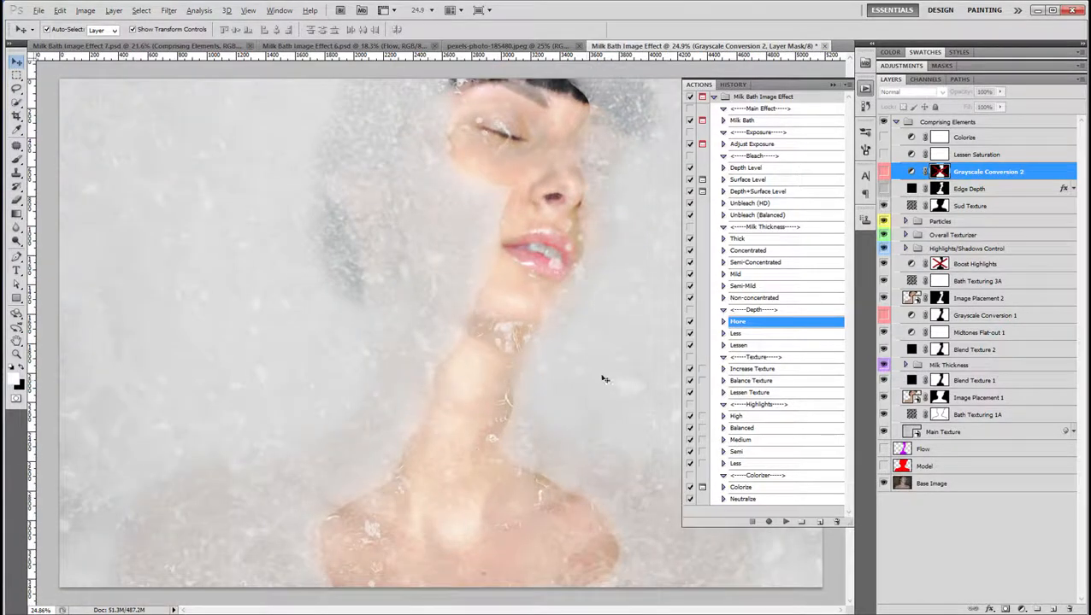
click(735, 333)
click(785, 521)
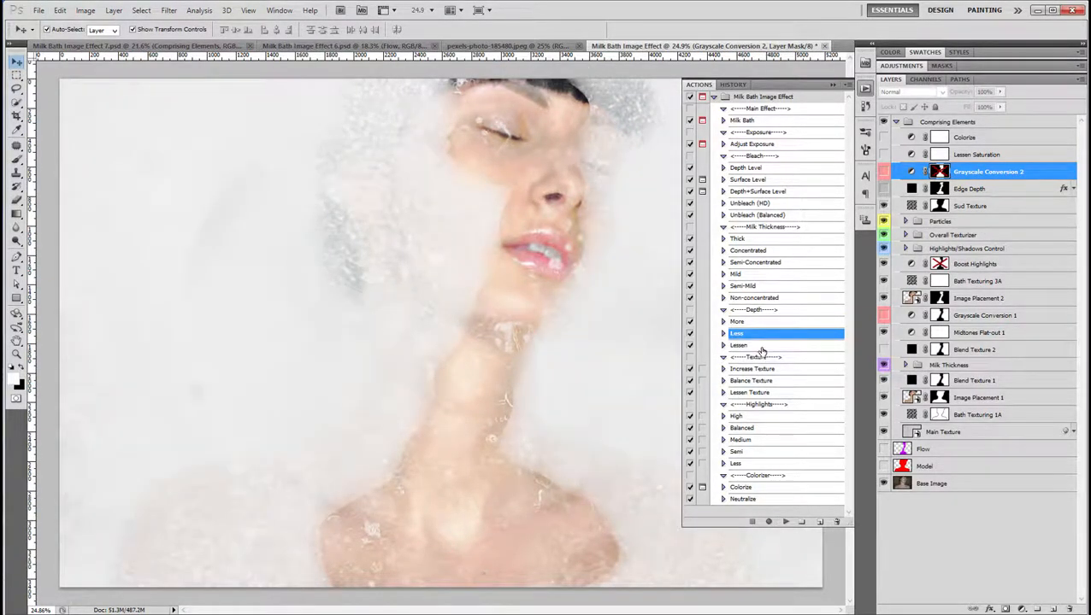
Run the Lessen depth action on the composite and view the whole image.
click(756, 346)
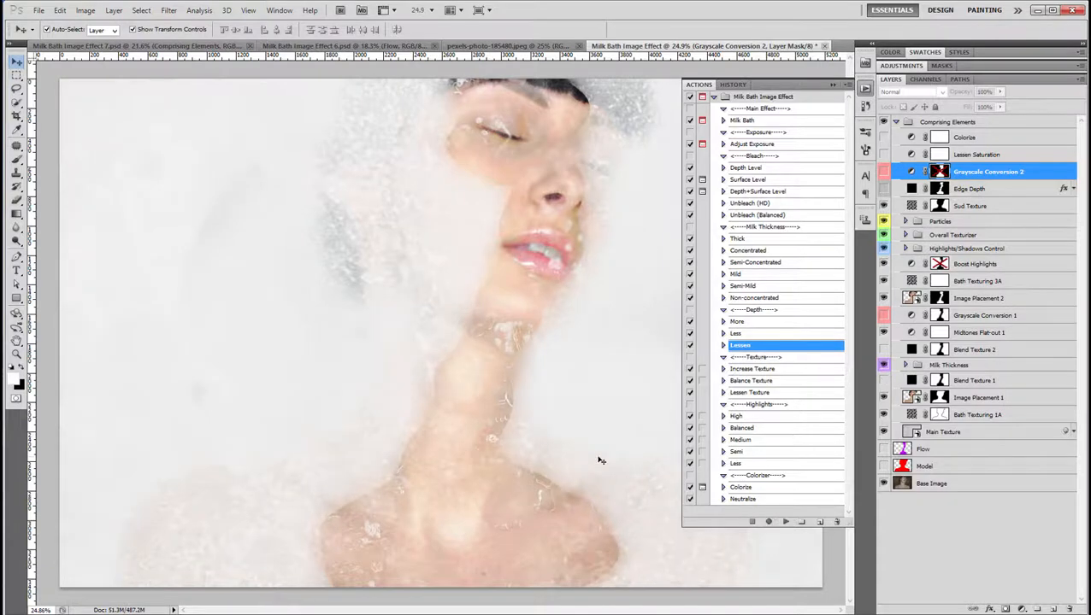
scroll(598, 460, down, 1)
key(alt)
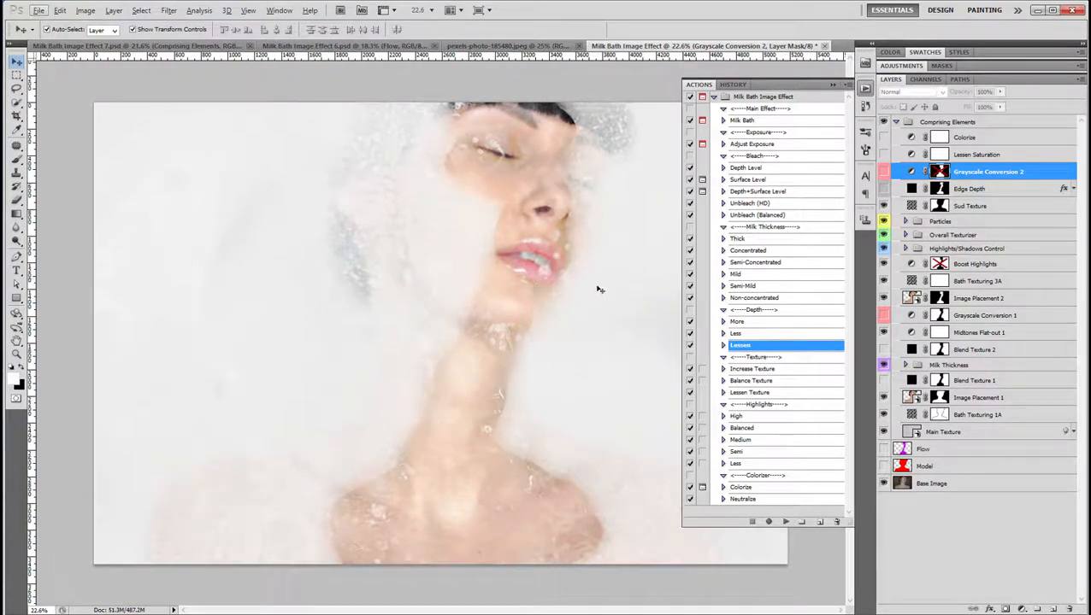
click(740, 323)
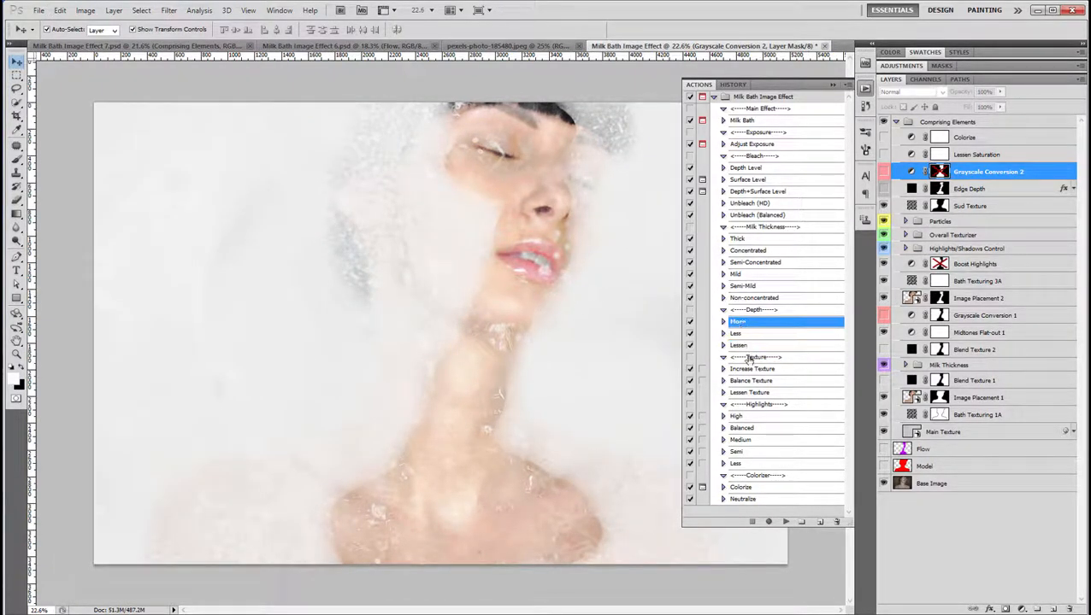
Run the Increase Texture action on the composite.
click(744, 368)
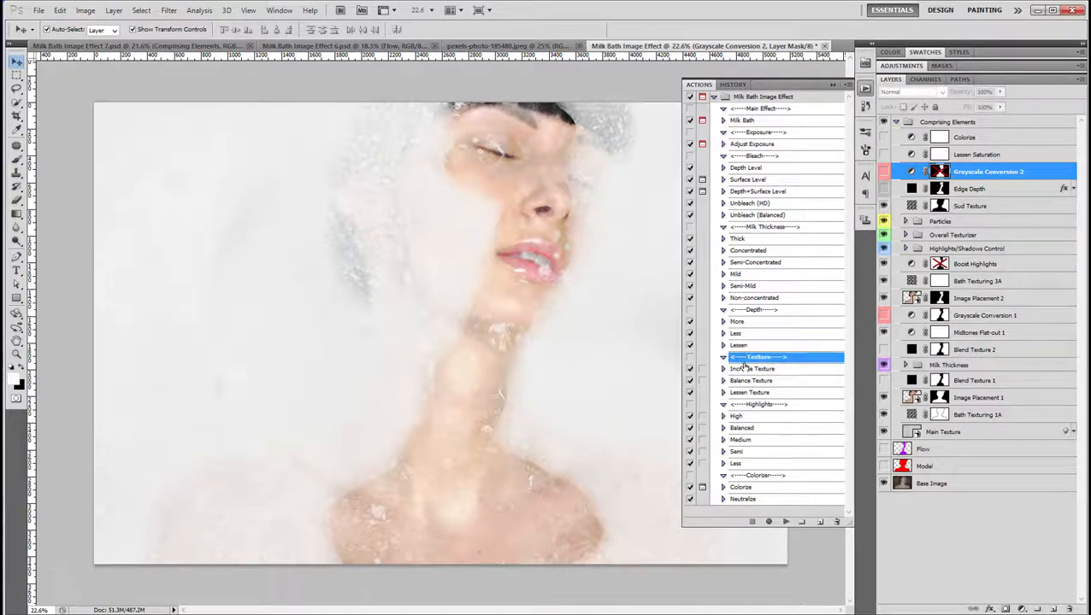
click(785, 522)
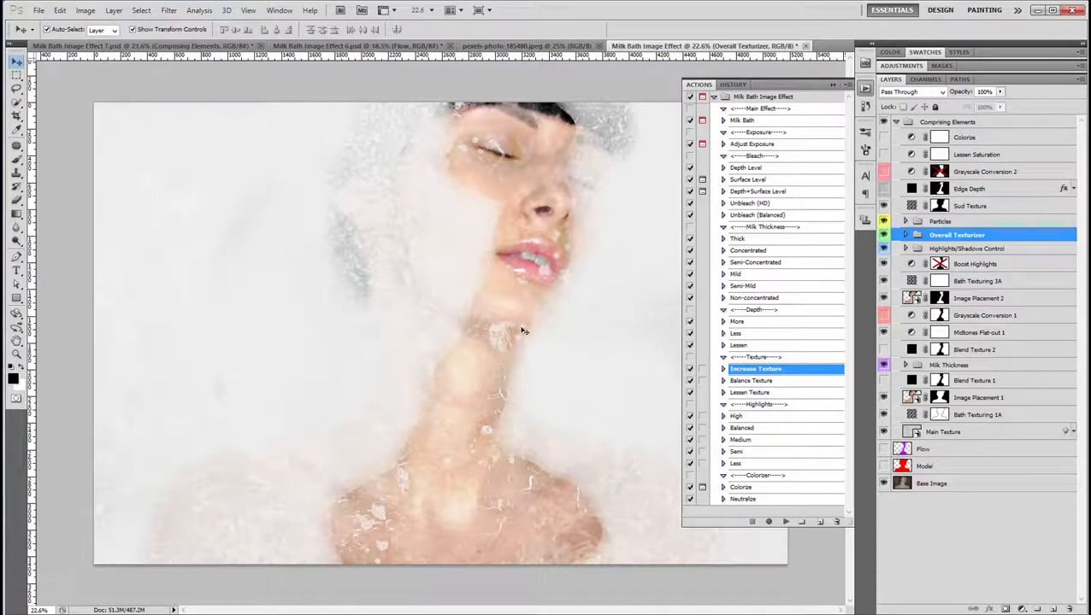
Examine the increased milk texture up close on the model's shoulders, neck, lips and face.
scroll(480, 425, up, 5)
scroll(543, 301, up, 4)
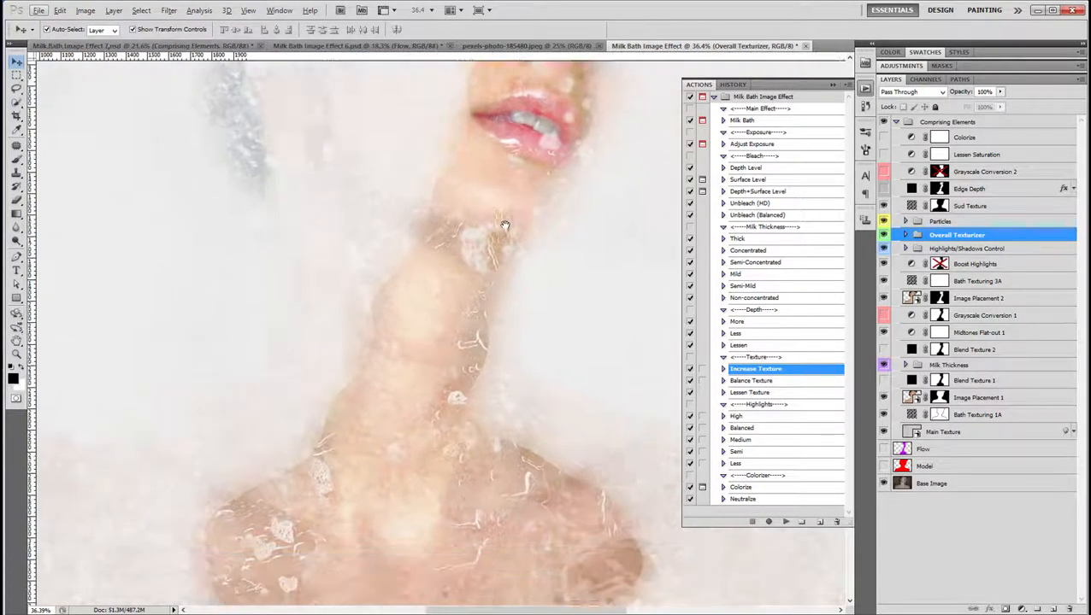
scroll(411, 444, up, 3)
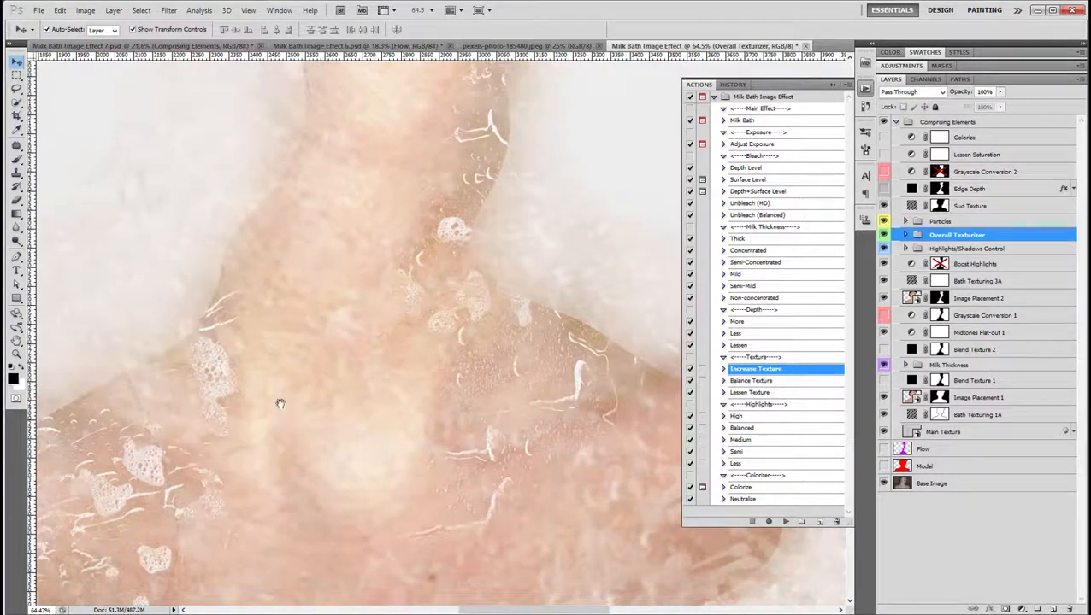
drag(513, 320, 499, 479)
drag(525, 116, 497, 349)
drag(538, 181, 499, 370)
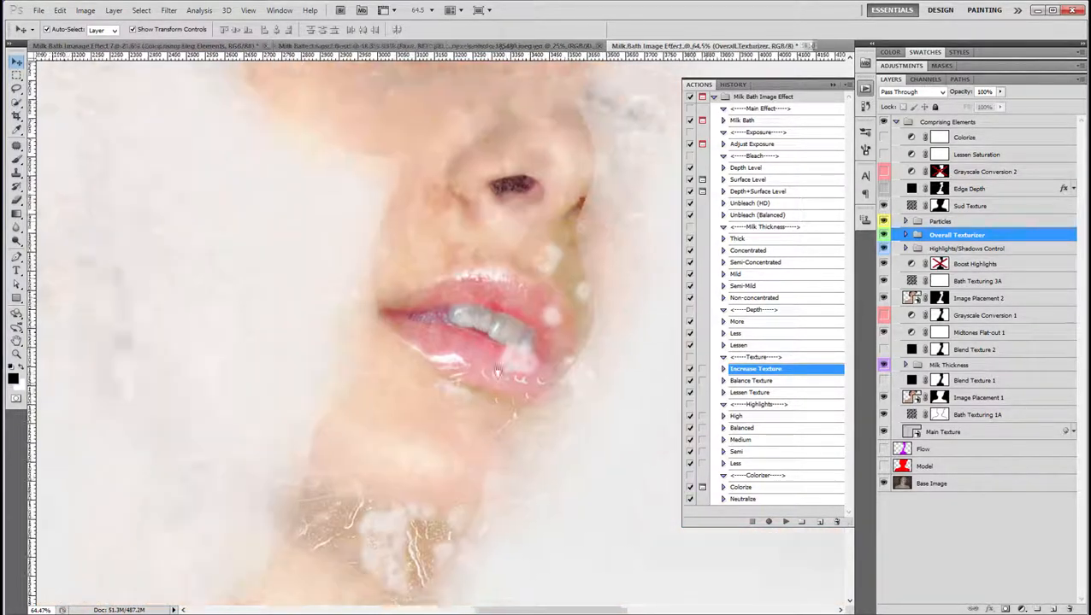
drag(586, 217, 524, 376)
drag(494, 430, 522, 242)
drag(506, 458, 558, 197)
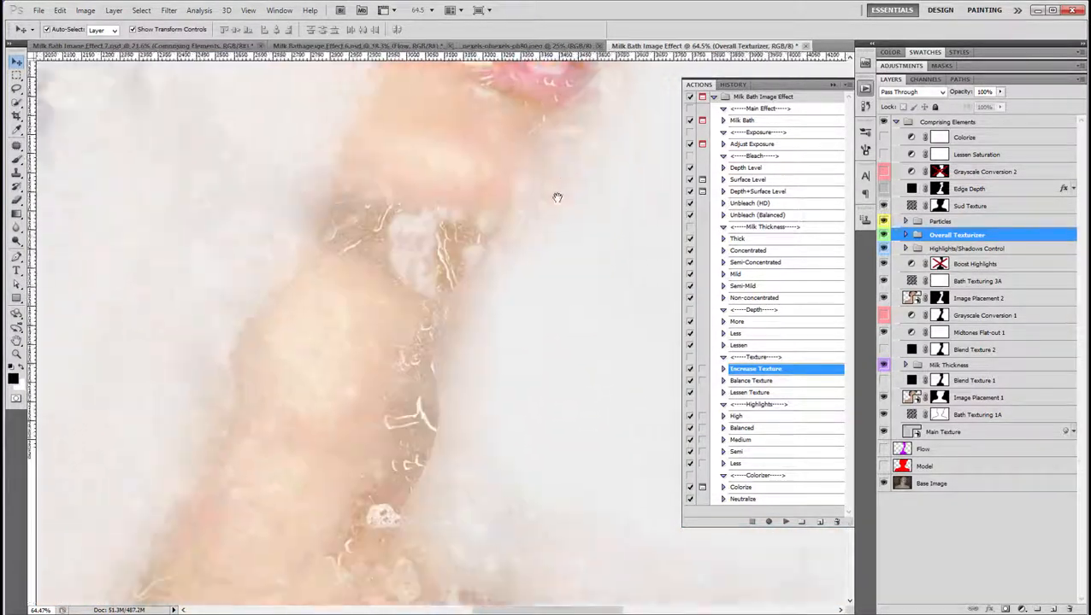
drag(462, 483, 531, 256)
drag(516, 334, 532, 281)
drag(507, 314, 508, 287)
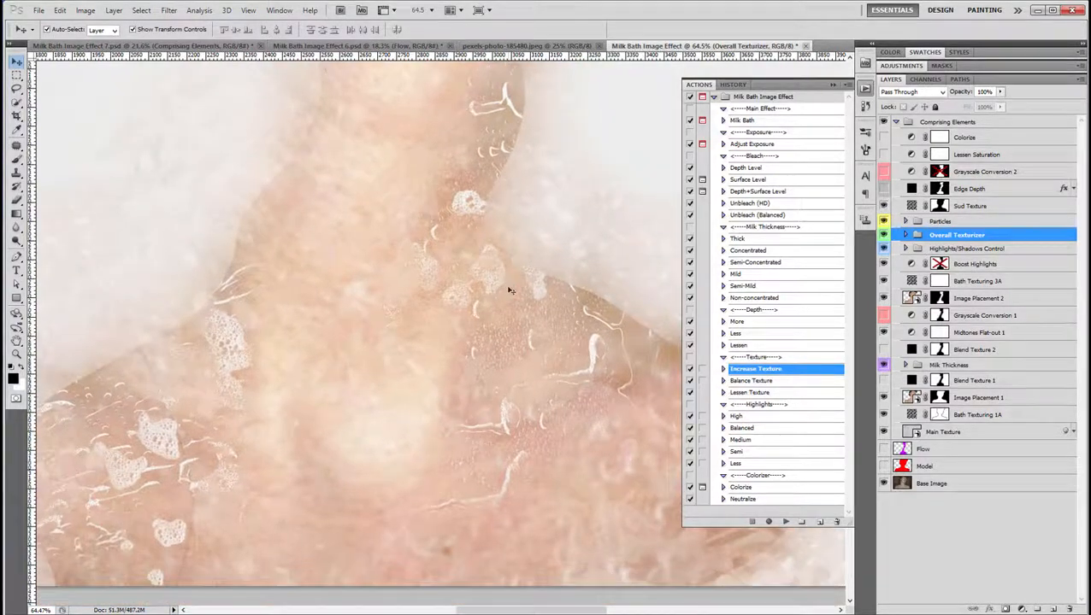
scroll(518, 318, down, 9)
scroll(518, 318, down, 1)
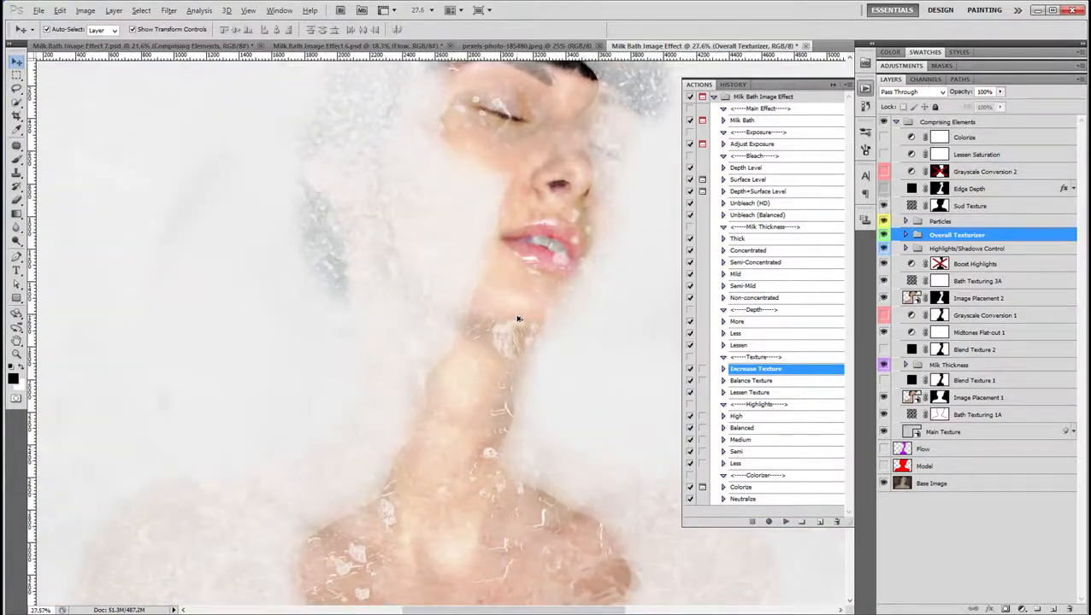
Try the Balance Texture and Lessen Texture actions on the composite.
click(770, 382)
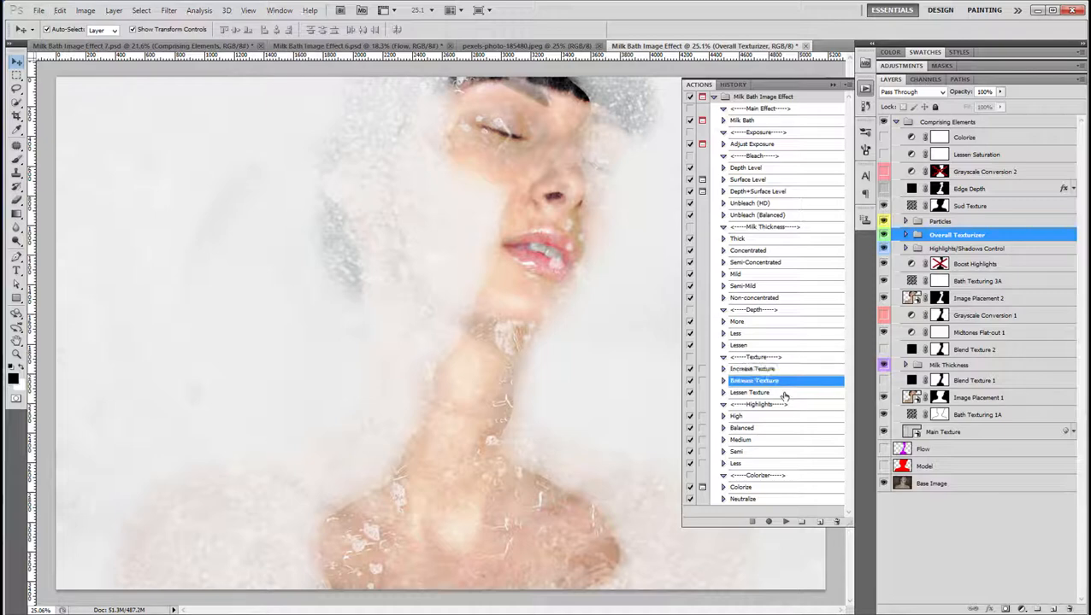
click(785, 523)
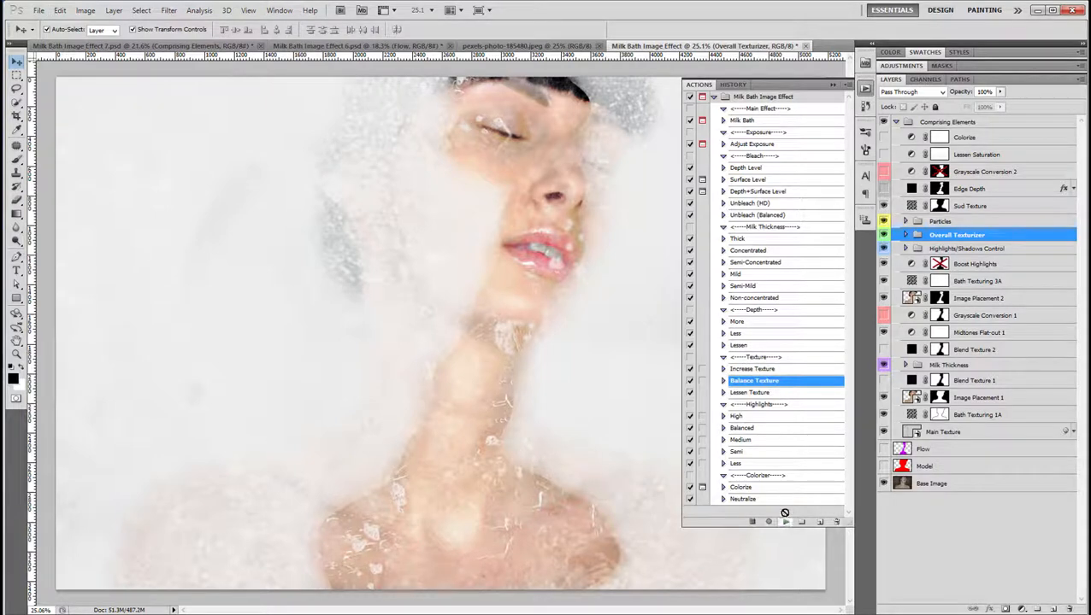
click(760, 393)
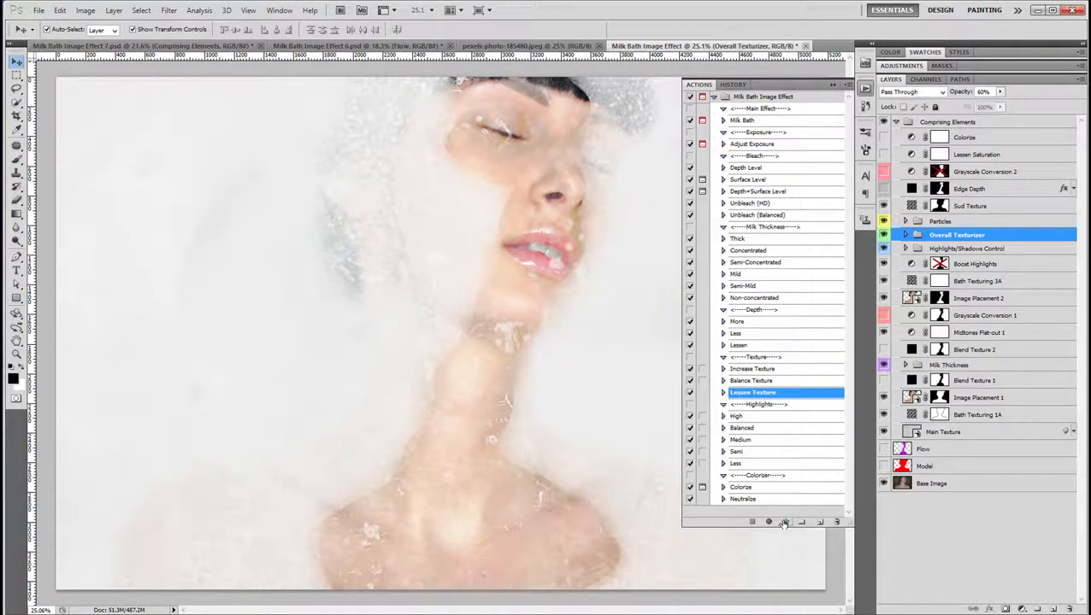
click(784, 523)
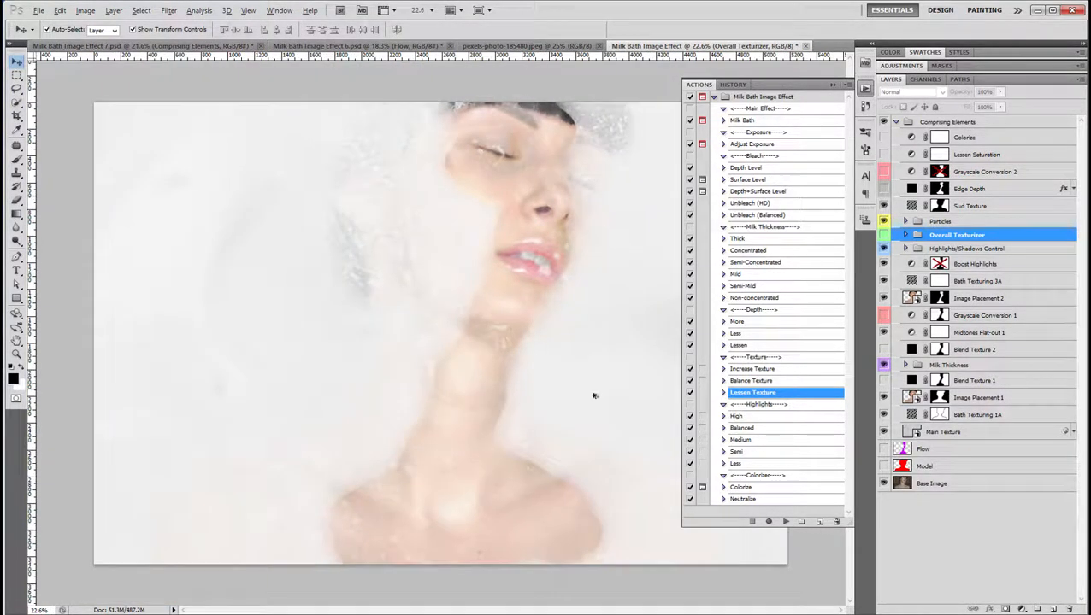
Restore a moderate surface texture on the composite with the Balance Texture action.
click(747, 382)
click(784, 522)
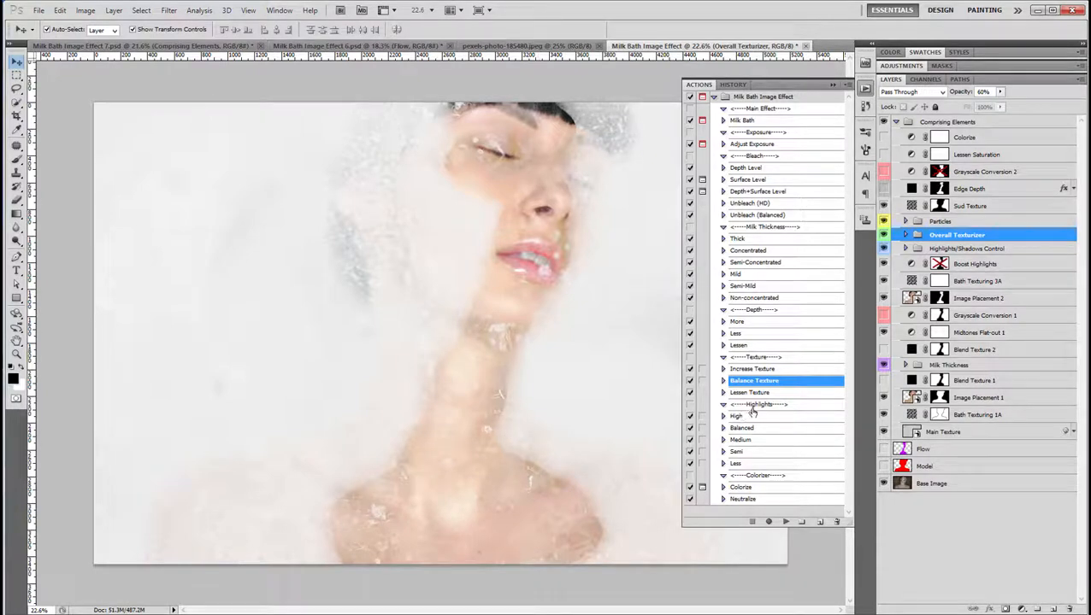
Try the High and Balanced highlights actions on the composite.
click(752, 417)
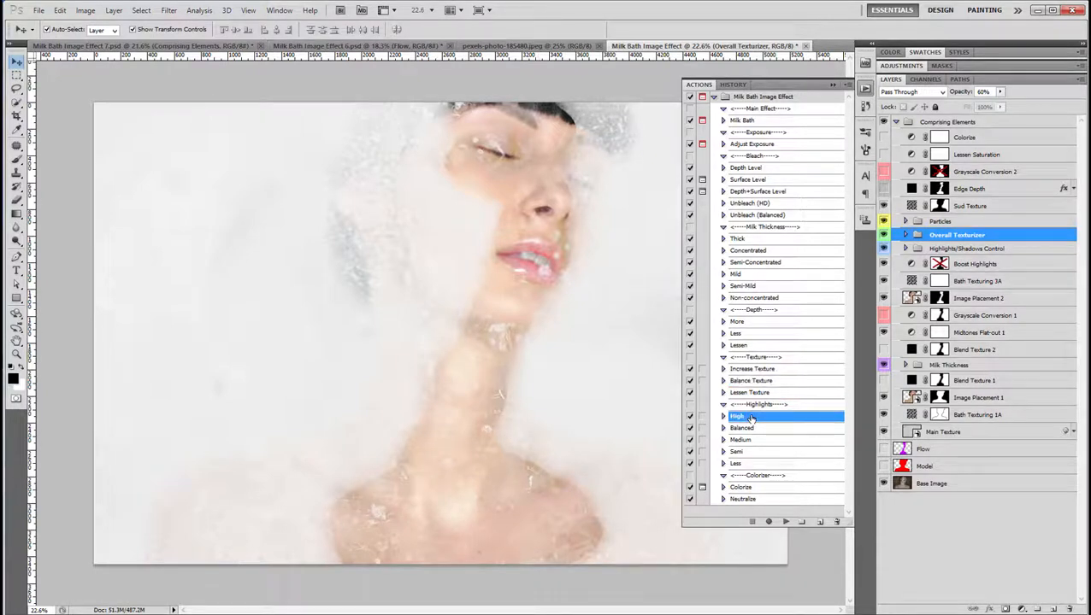
click(784, 522)
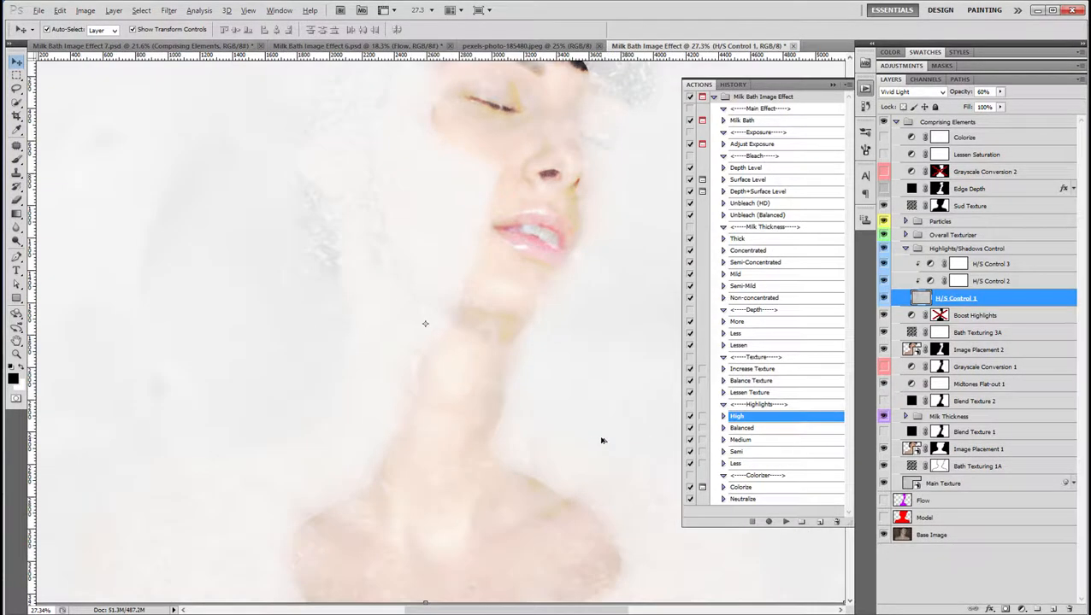
click(757, 429)
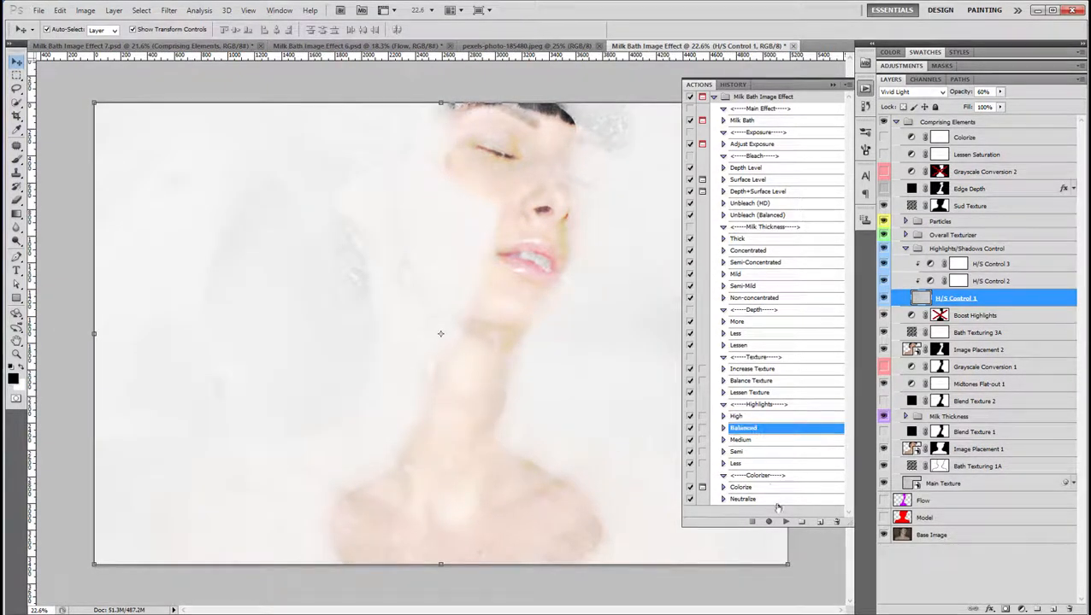
click(785, 522)
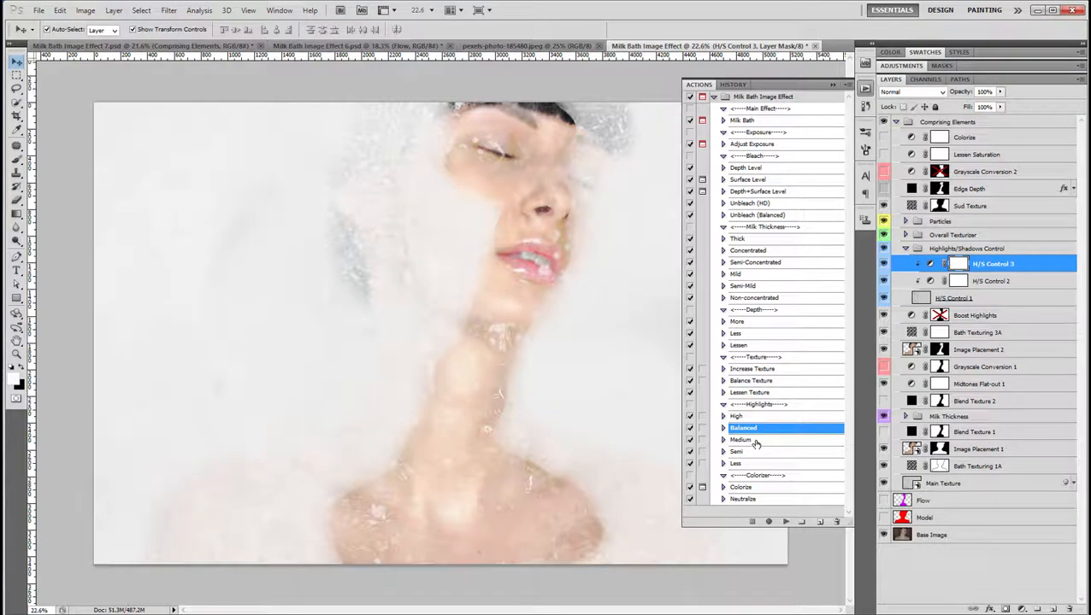
Try the Medium, Semi and Less highlights actions to compare weaker highlights on the composite.
click(756, 440)
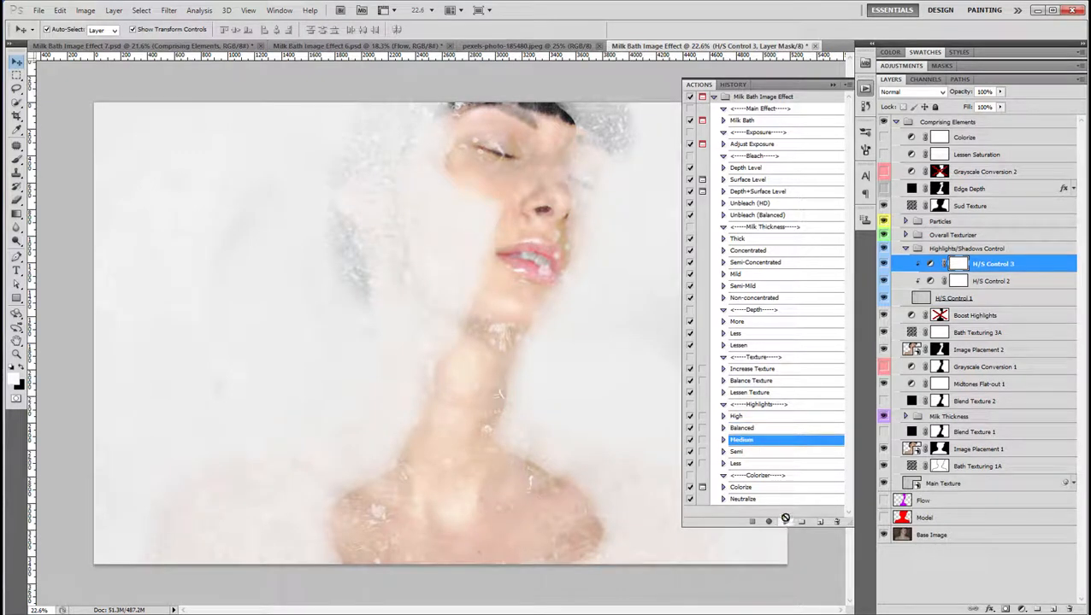
click(784, 519)
click(757, 453)
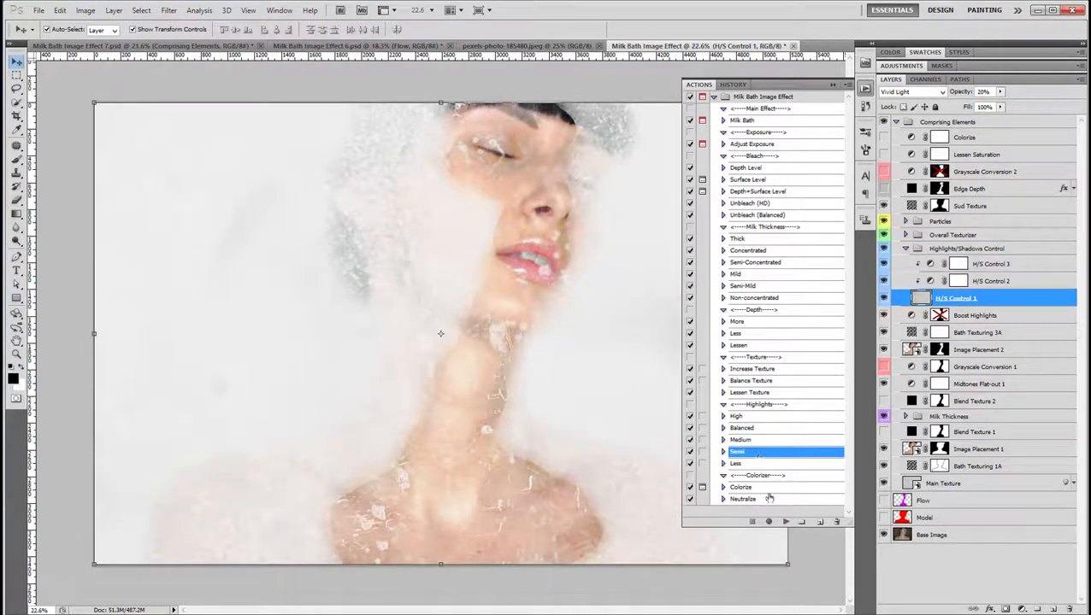
click(785, 520)
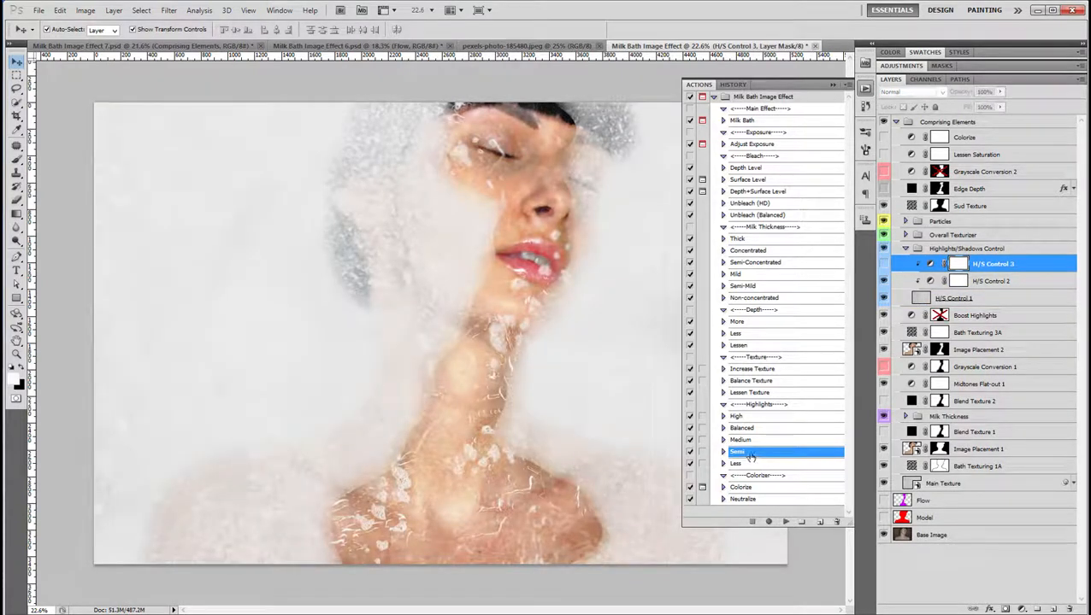
click(746, 465)
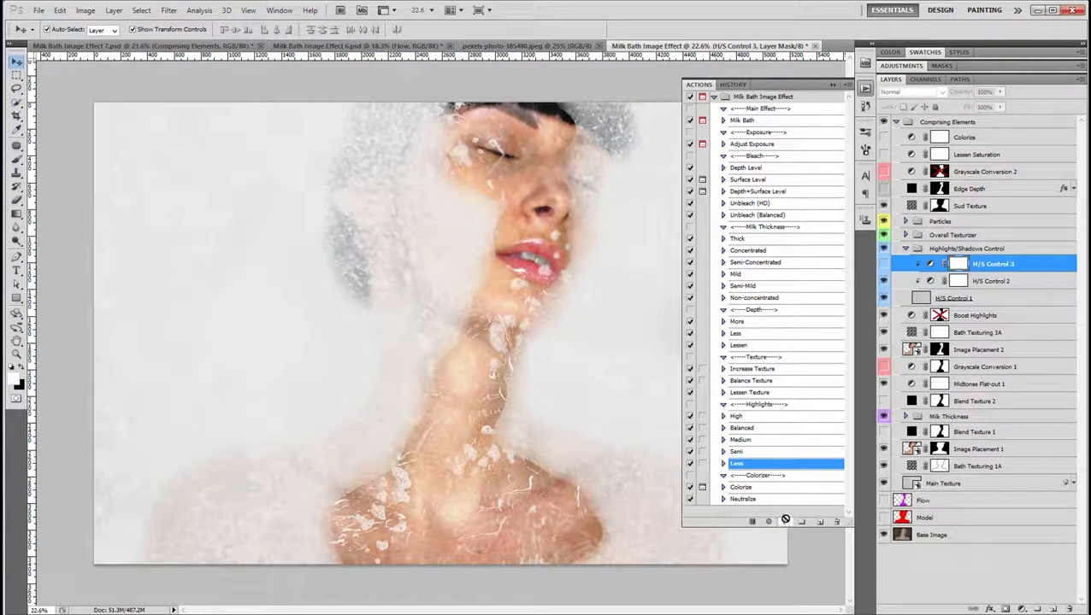
Return the composite's highlights to the Balanced setting by running that highlights action.
click(754, 429)
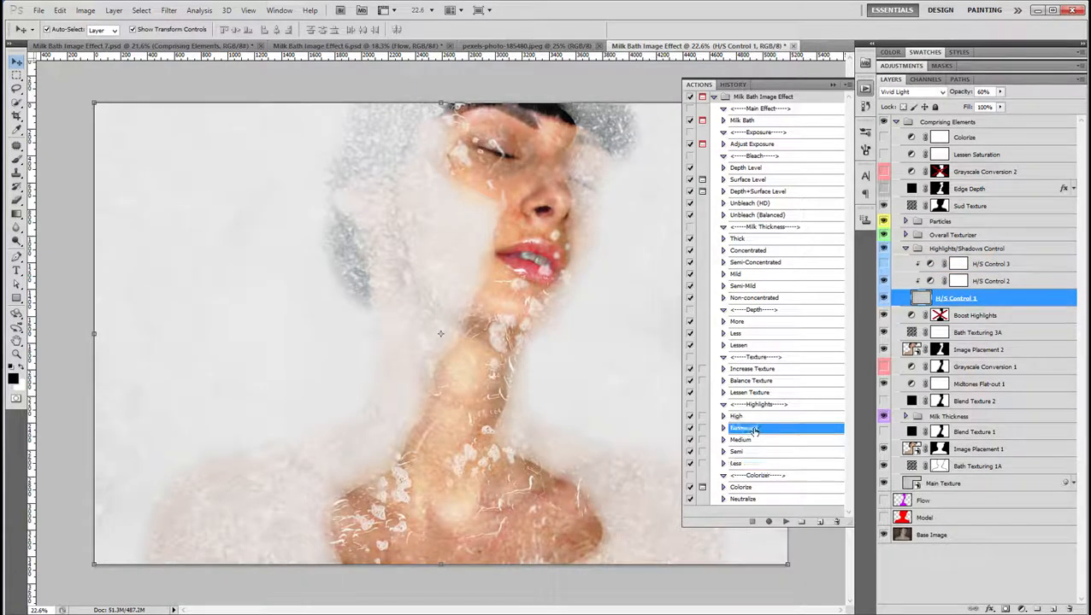
click(786, 521)
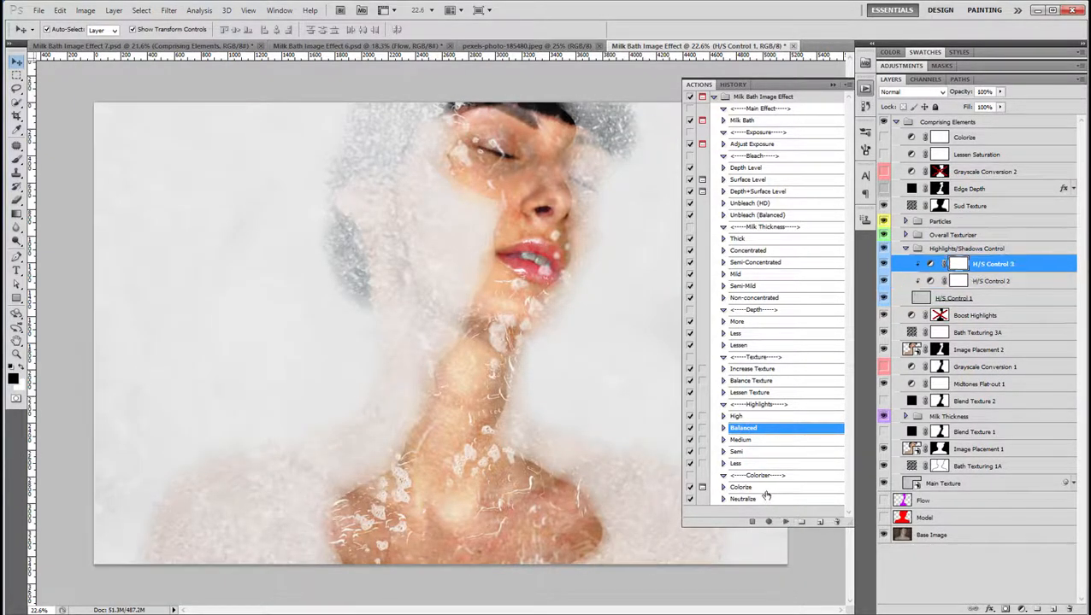
Run the Colorize action, trying a much higher photo filter density before settling on about 28%.
click(749, 488)
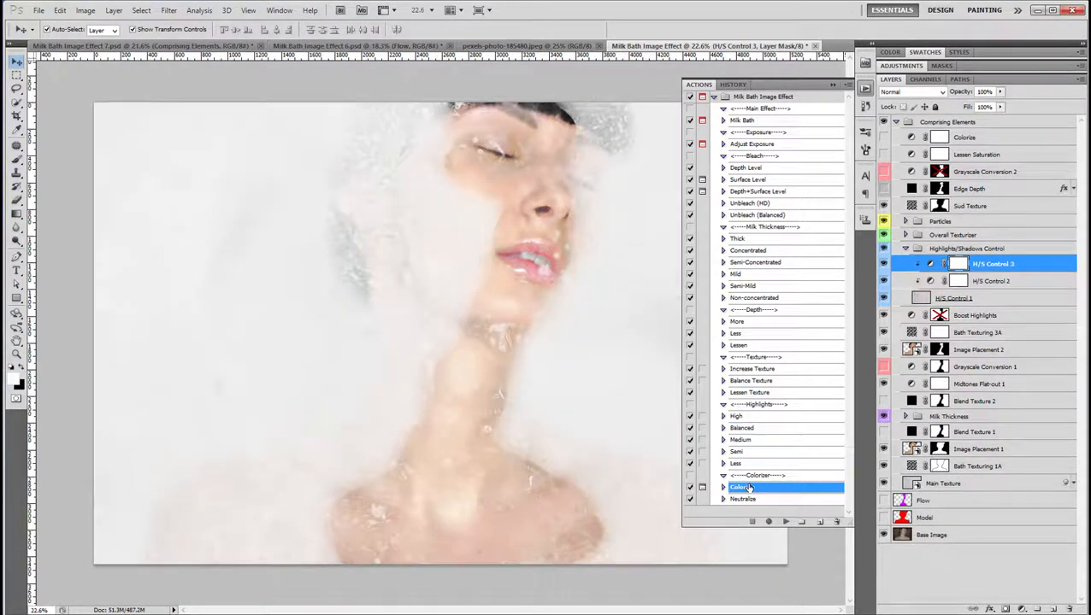
click(785, 522)
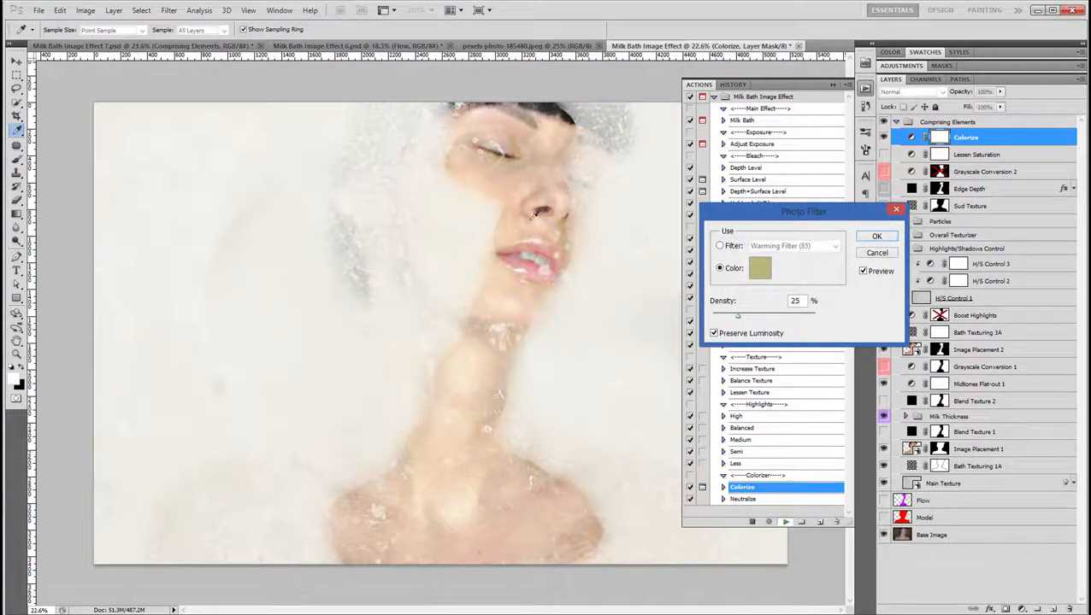
drag(804, 220, 840, 221)
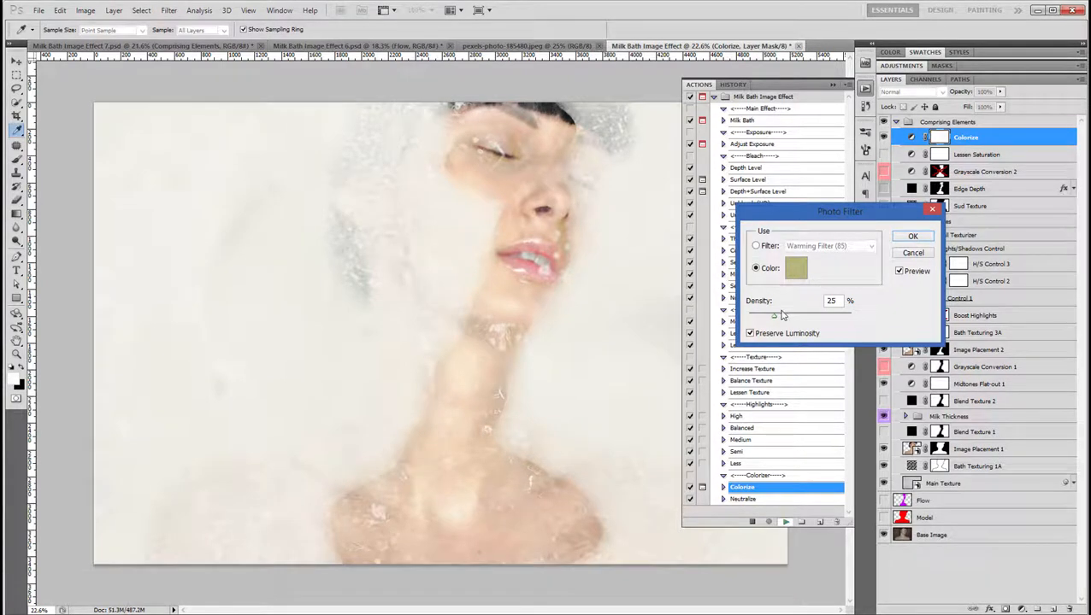
drag(782, 315, 827, 323)
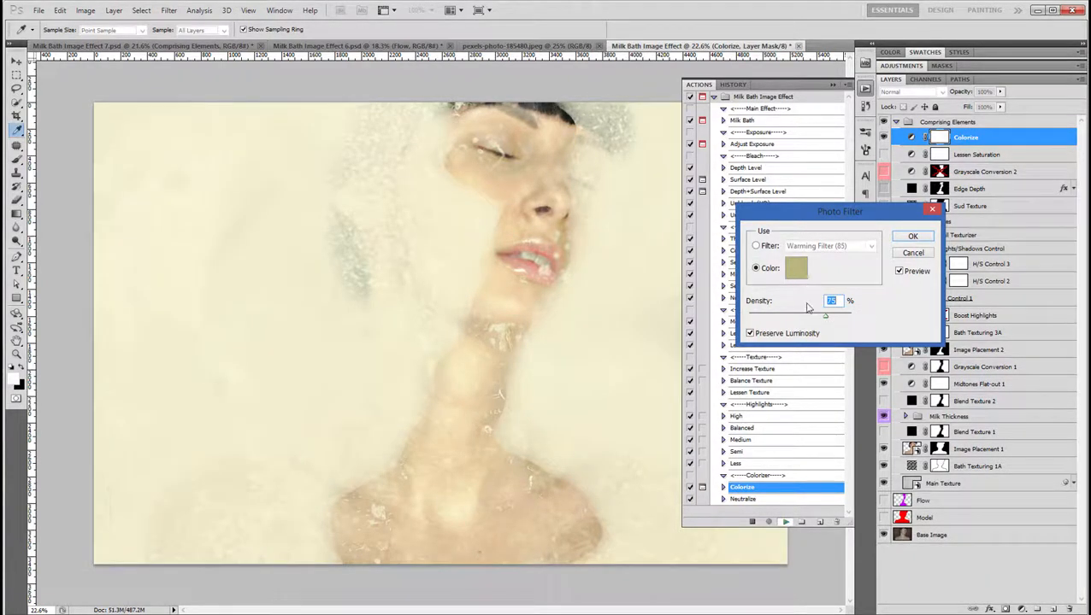
drag(825, 320, 777, 323)
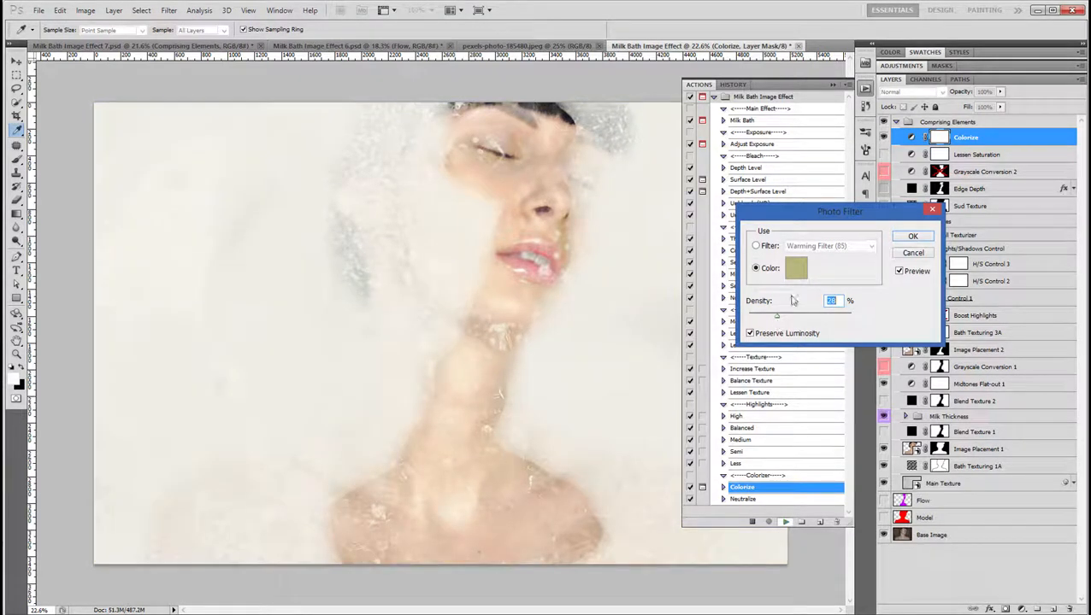
Change the Colorize photo filter's color to the muted blue 7eaeb8 and accept the filter.
click(801, 272)
drag(890, 385, 893, 333)
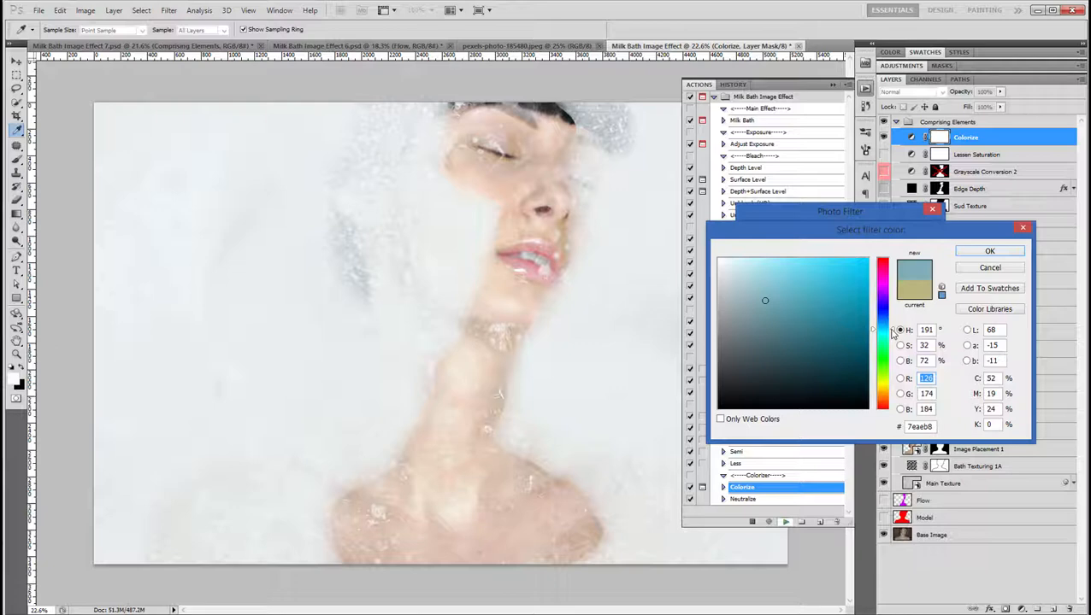
click(990, 255)
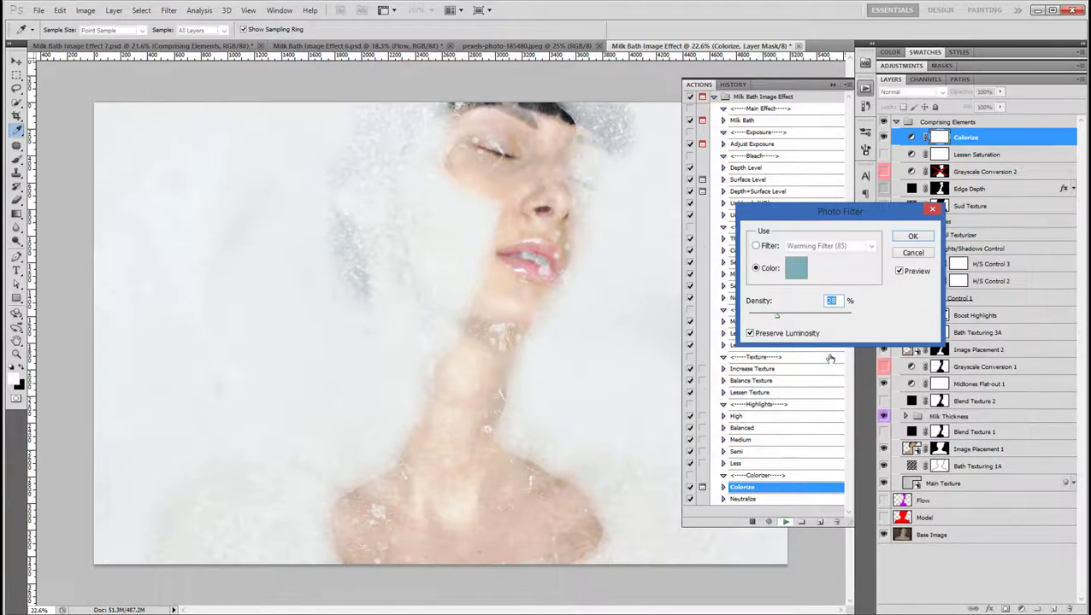
click(911, 237)
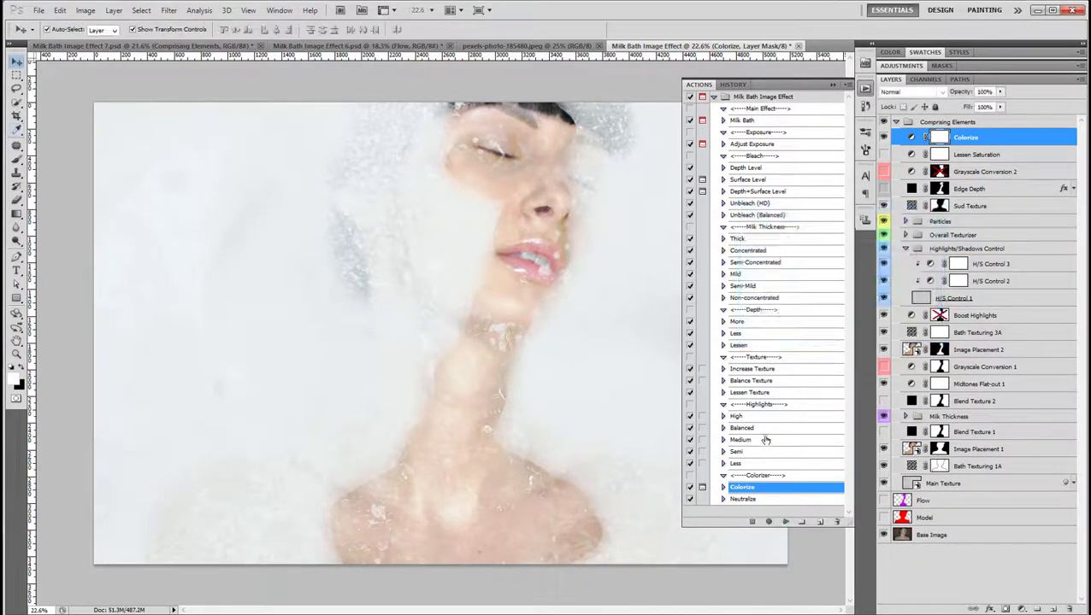
Remove the color tint from the composite with the Neutralize action and put the actions list away.
click(744, 499)
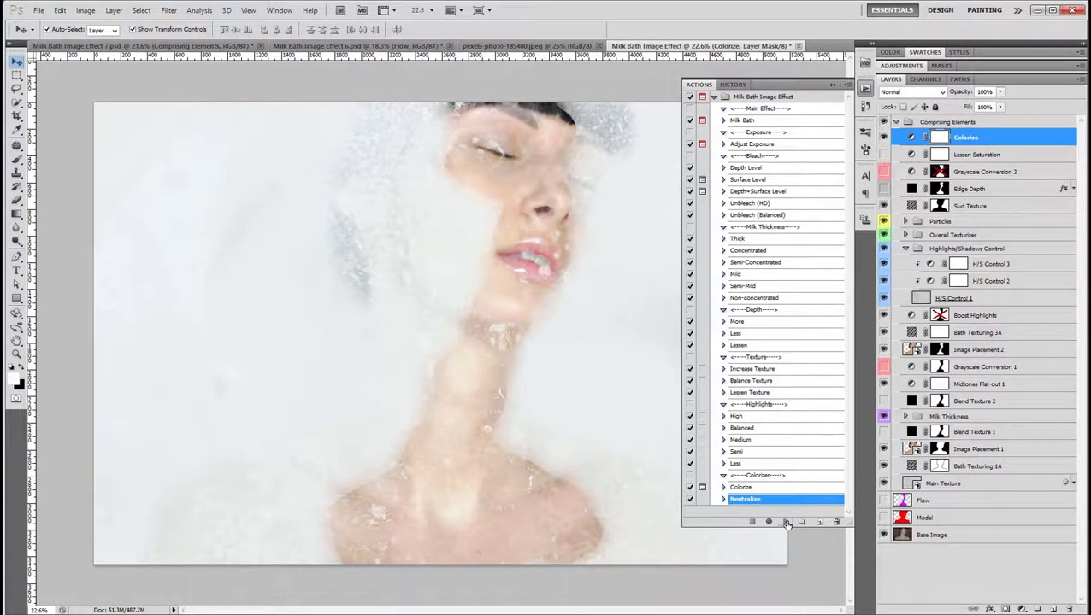
click(786, 523)
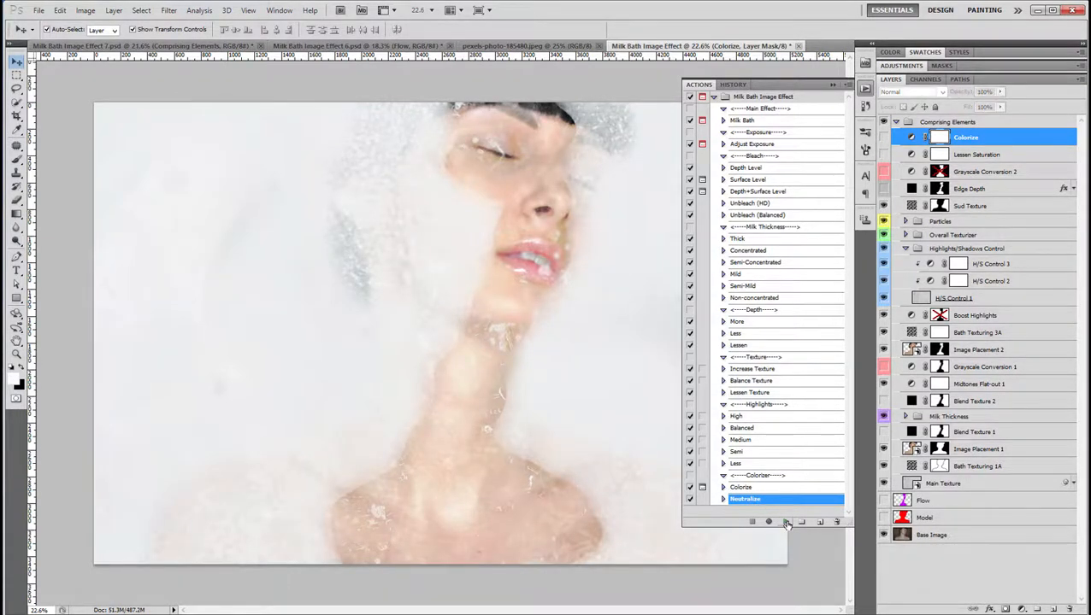
click(833, 84)
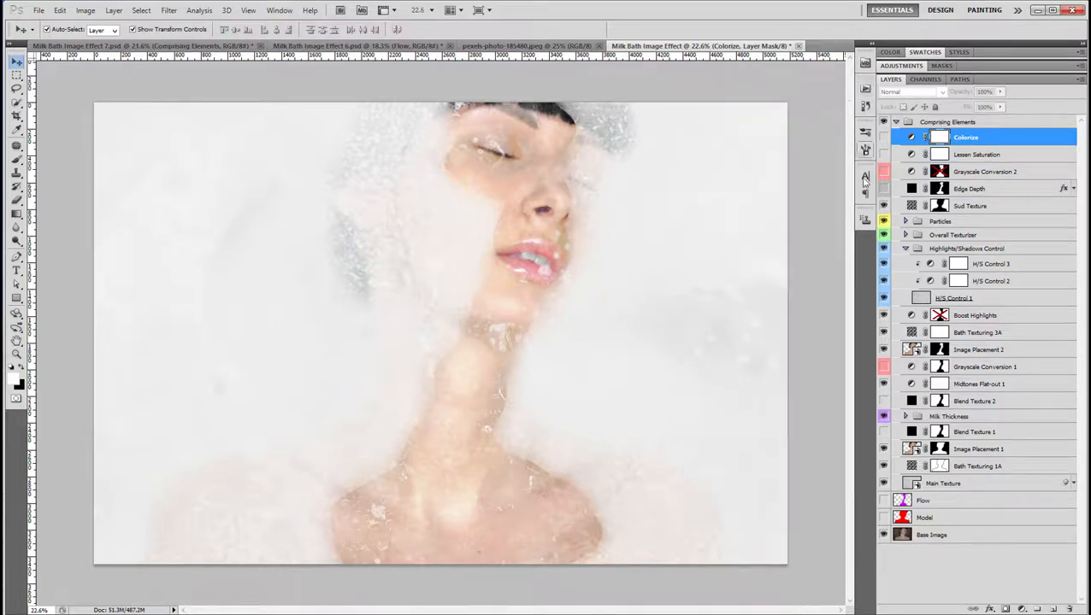
Collapse the Comprising Elements group, compare the composite with the group hidden and shown, and examine the milk bath result at different magnifications.
click(895, 123)
click(883, 122)
click(883, 122)
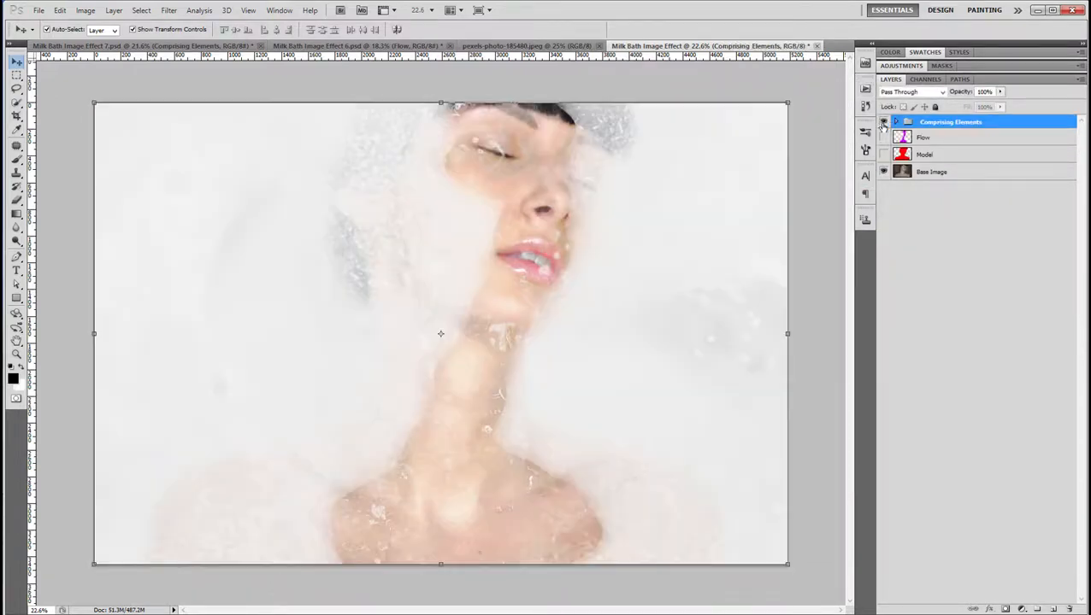
scroll(474, 367, up, 1)
scroll(474, 367, down, 2)
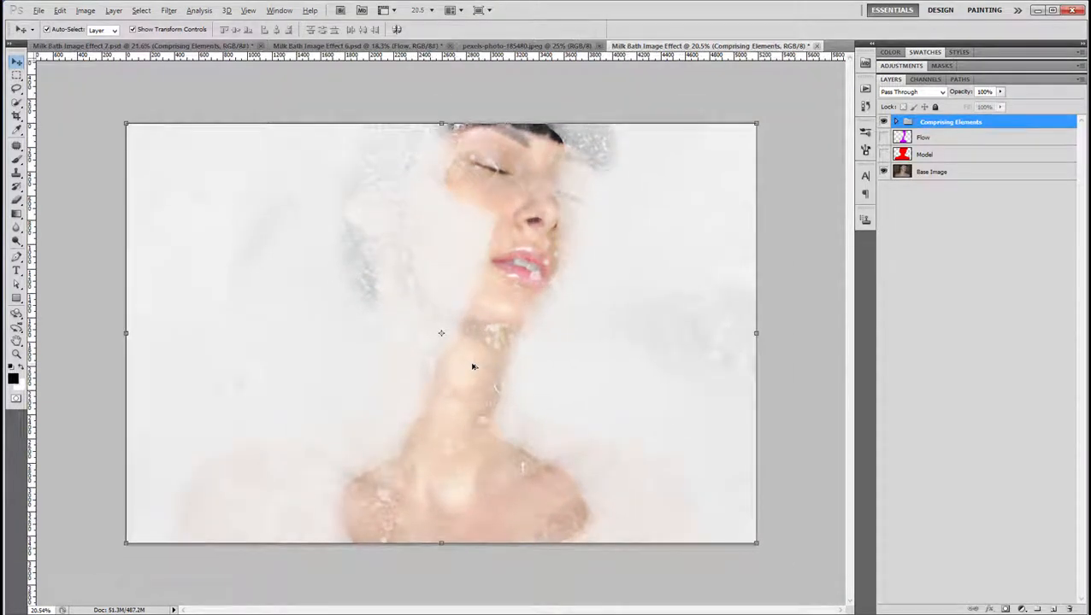
scroll(474, 367, up, 1)
scroll(473, 367, up, 1)
scroll(473, 367, down, 1)
scroll(474, 367, up, 1)
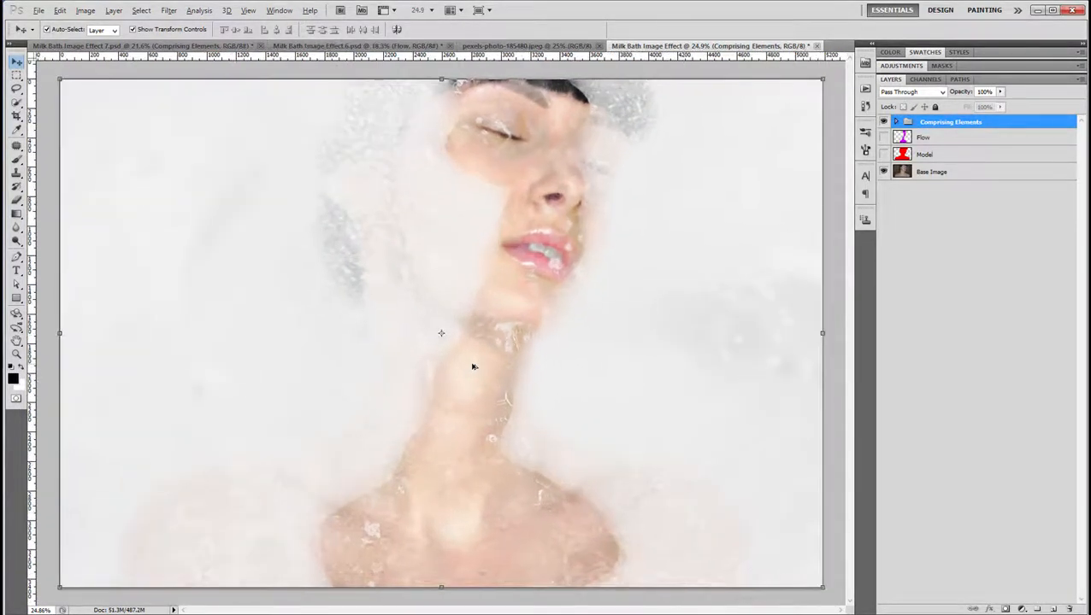
scroll(473, 366, down, 1)
scroll(474, 367, up, 1)
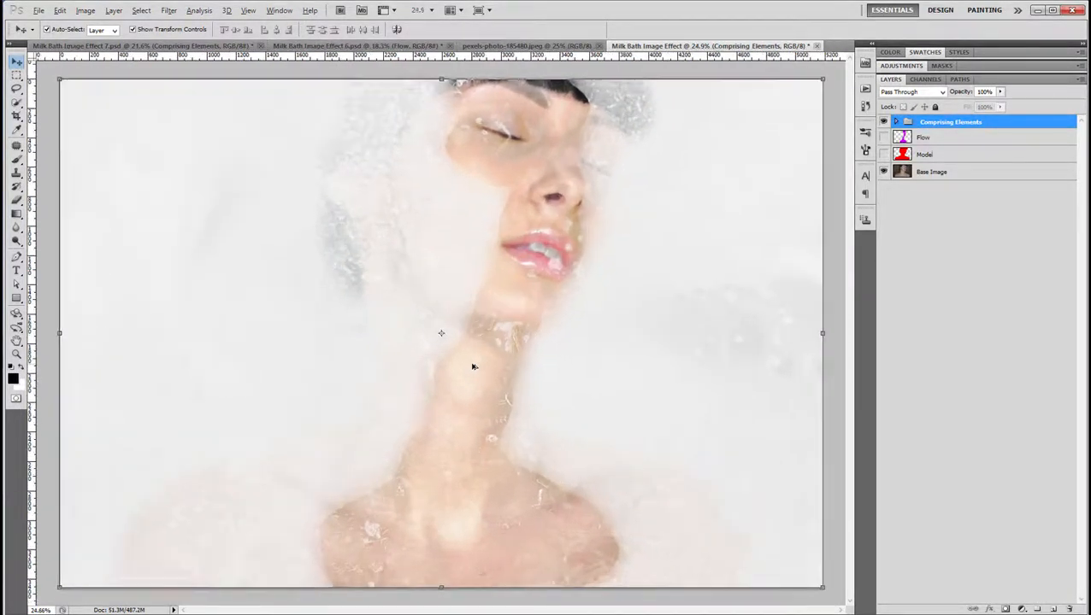
Expand Comprising Elements and its Particles group, collapse Highlights/Shadows Control, and examine the particles on the face up close.
click(897, 123)
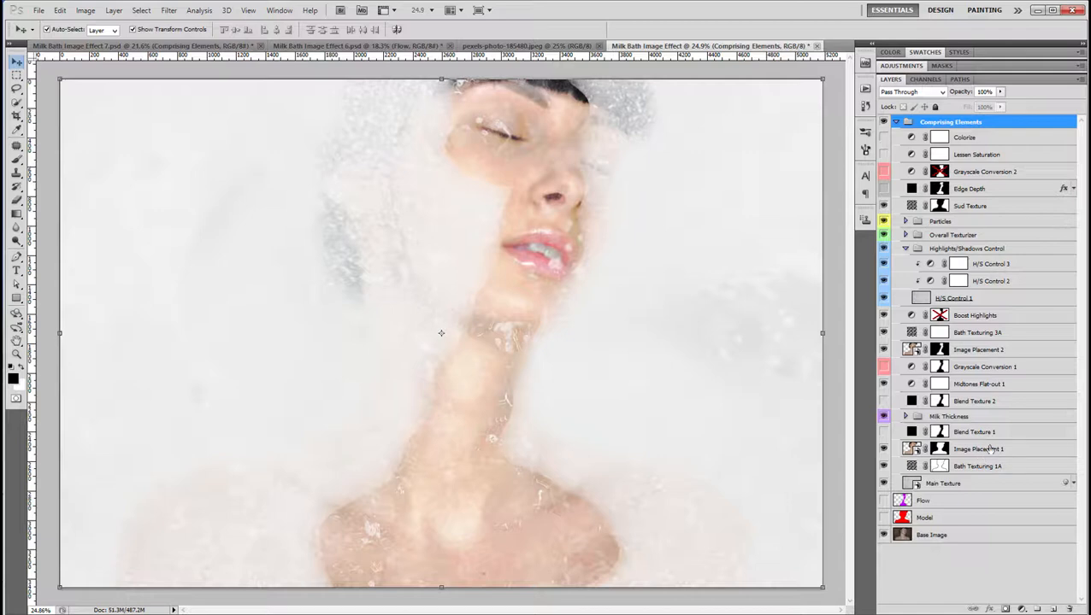
click(906, 249)
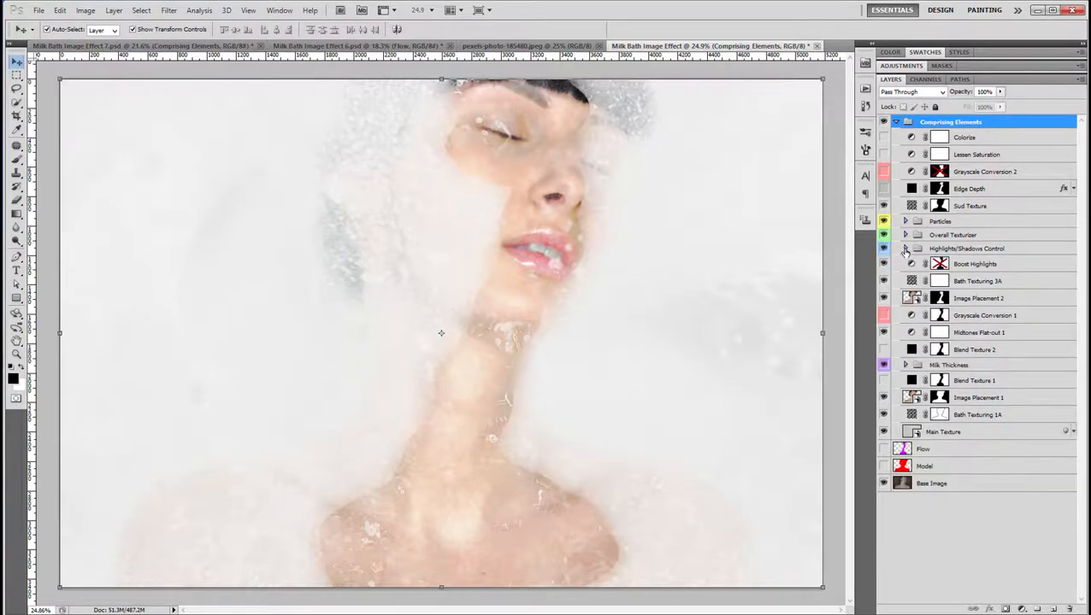
click(932, 224)
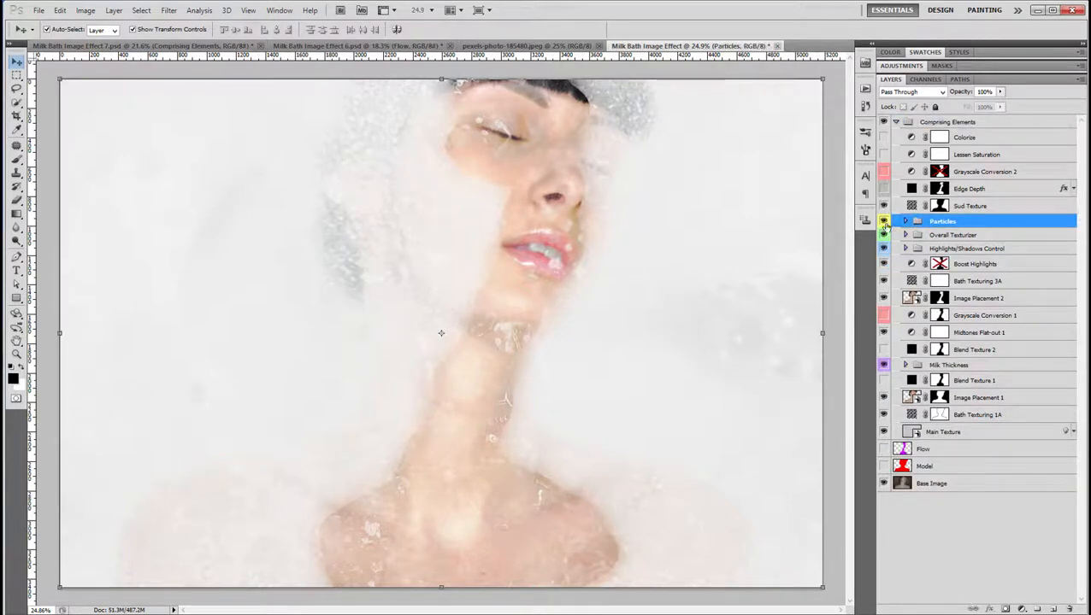
click(905, 221)
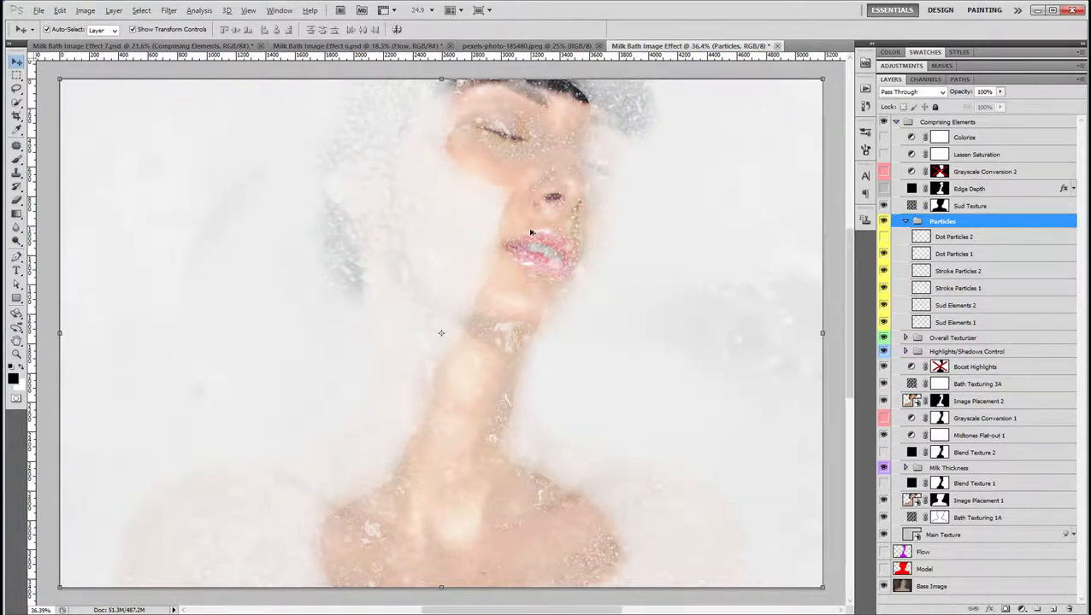
scroll(527, 233, up, 4)
scroll(596, 310, down, 3)
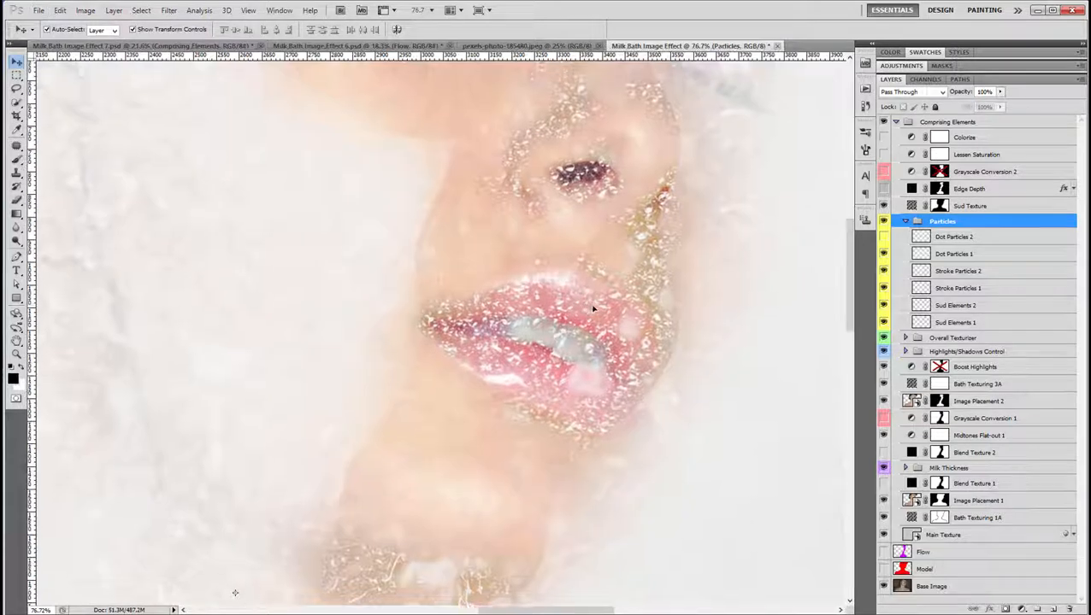
scroll(596, 310, down, 2)
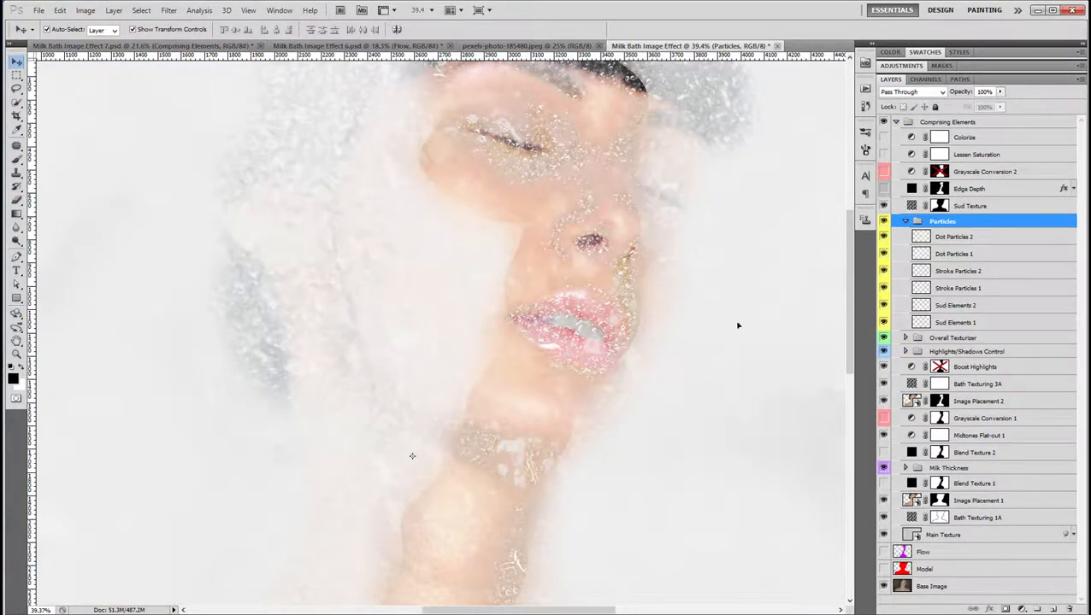
drag(738, 324, 595, 214)
key(ctrl+0)
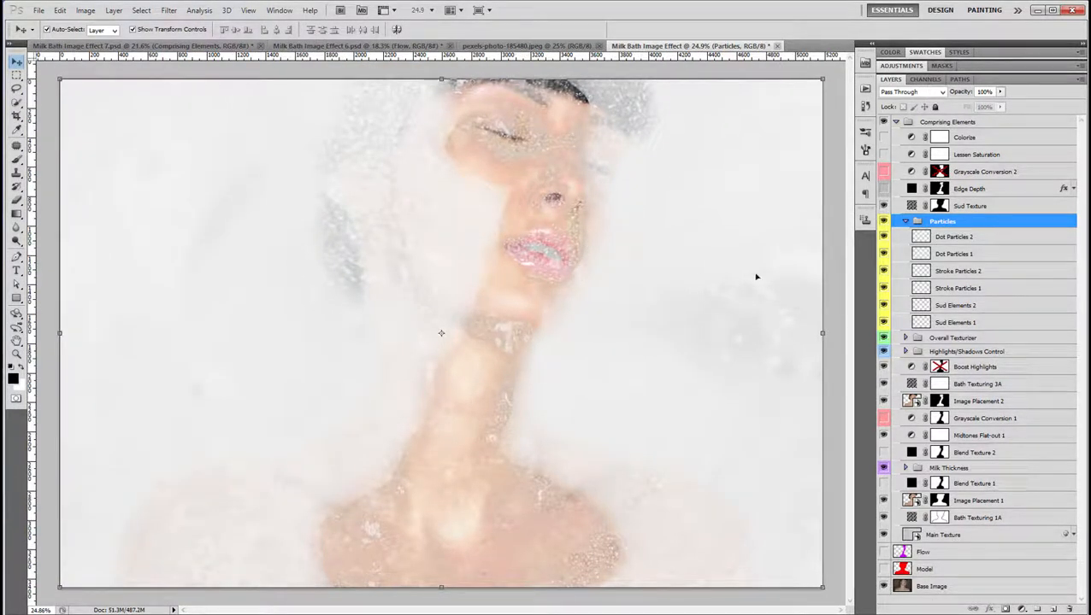
Leave only Sud Elements 1 visible among the particle layers and move its center slightly up and left to about X 2793 px, Y 1684 px.
drag(882, 243, 881, 324)
click(883, 323)
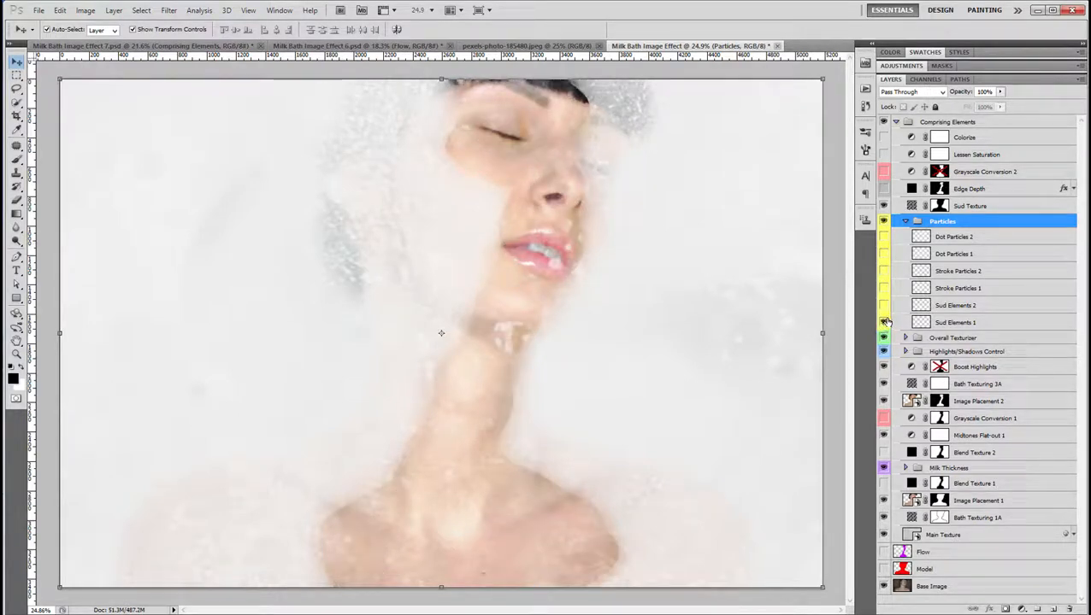
click(956, 324)
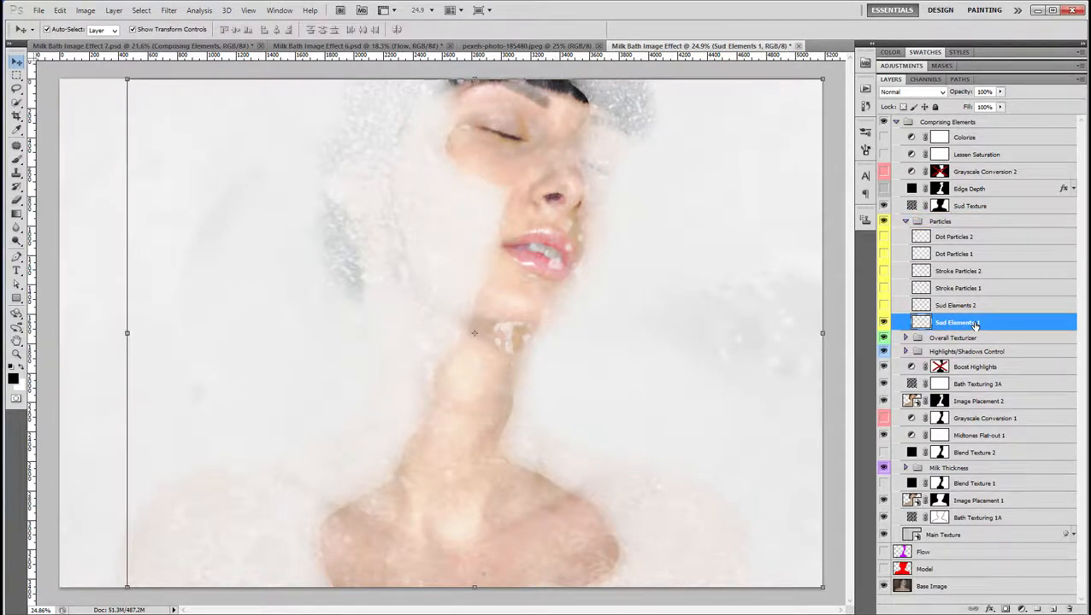
key(ctrl+t)
drag(555, 287, 520, 265)
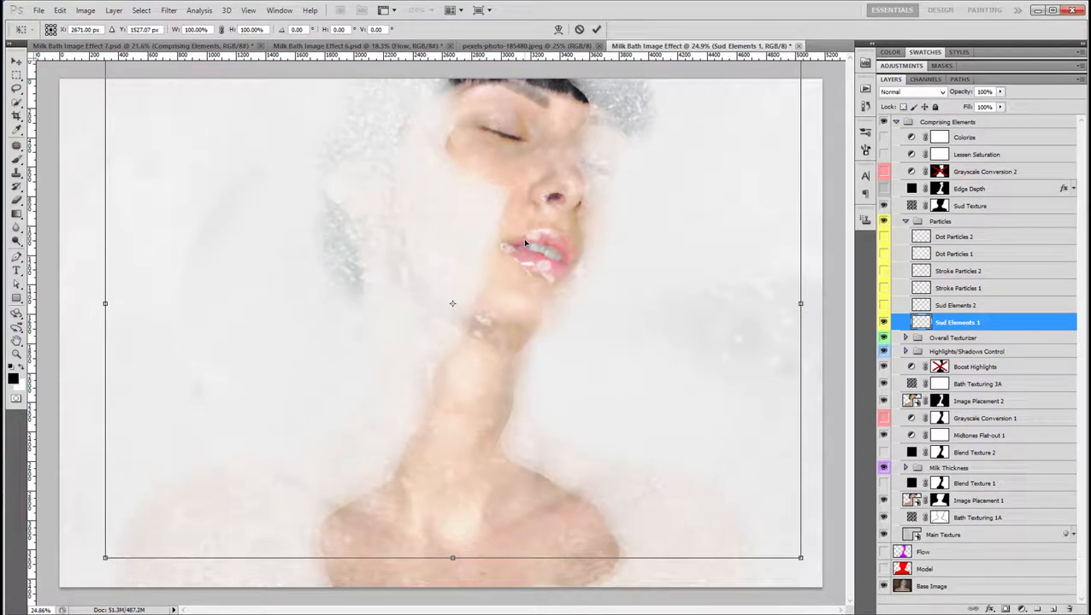
drag(525, 243, 542, 266)
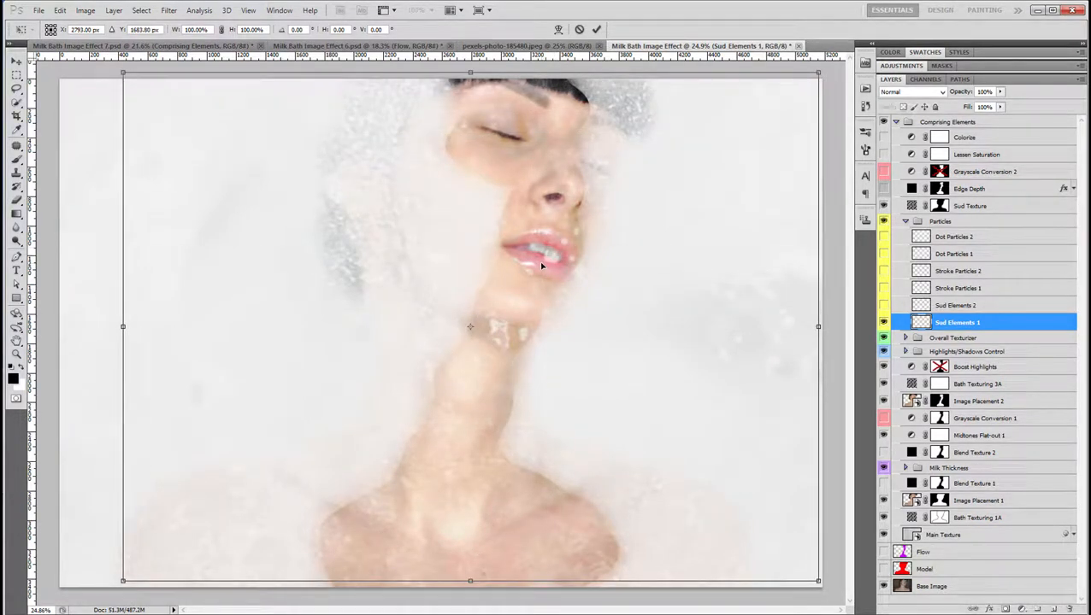
click(596, 30)
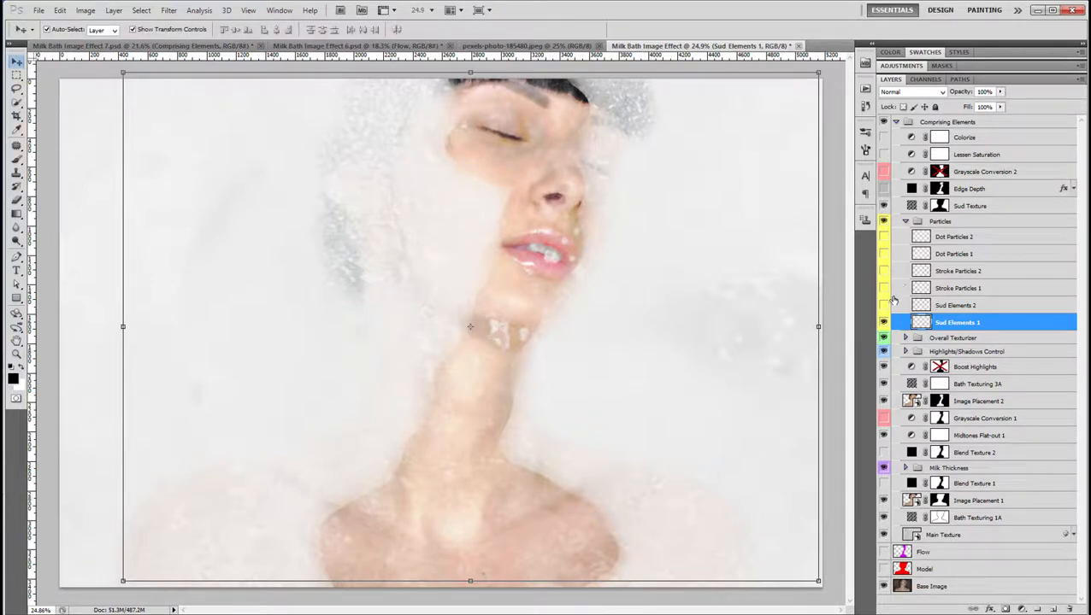
Show the Sud Elements 2 layer and move it down and left onto the shoulders, centered at about X 2989 px, Y 2138 px.
click(885, 306)
click(964, 305)
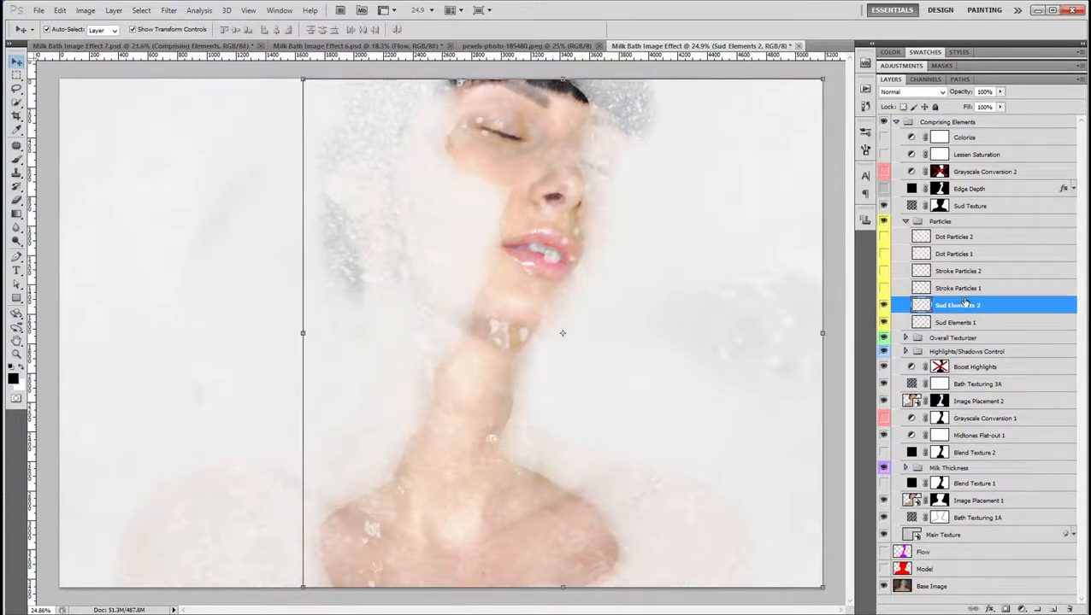
key(ctrl+t)
drag(508, 453, 417, 549)
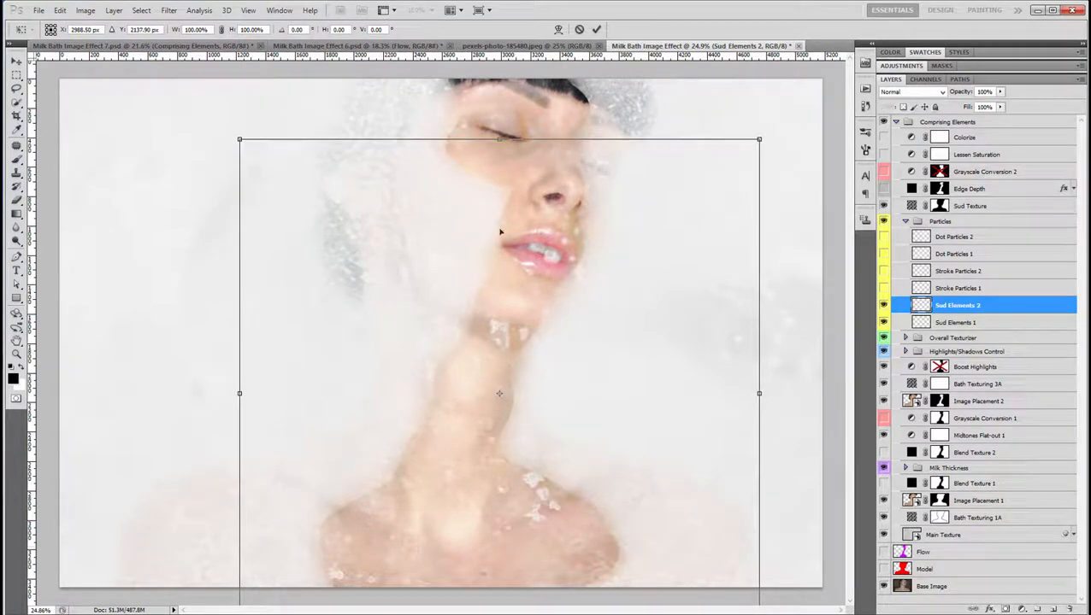
click(595, 29)
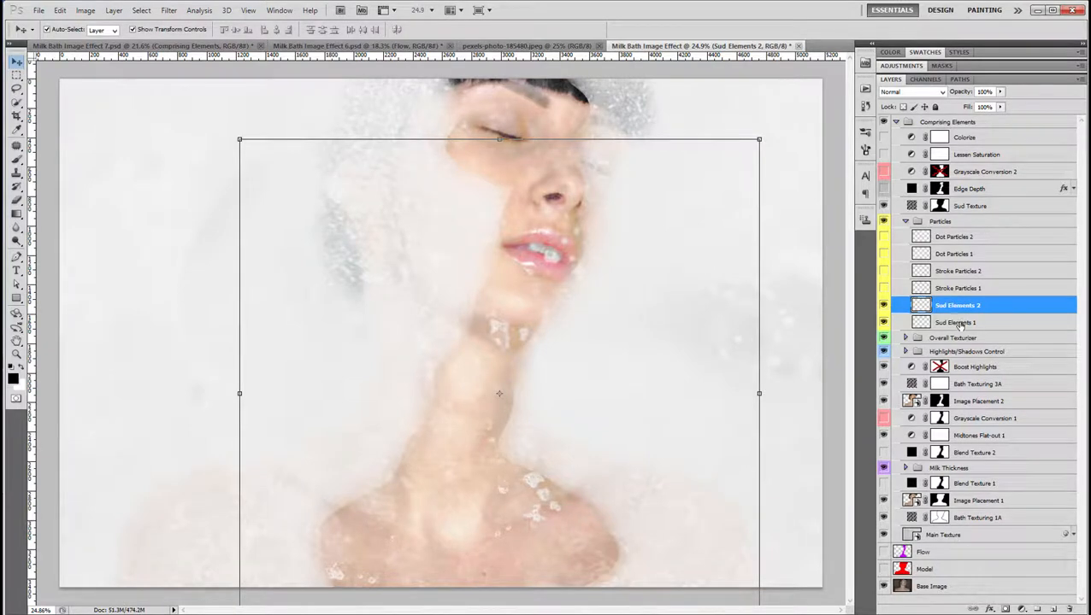
Duplicate the Sud Elements 1 layer and move the copy down and left, centered at about X 1582 px, Y 2359 px.
click(960, 323)
key(ctrl+j)
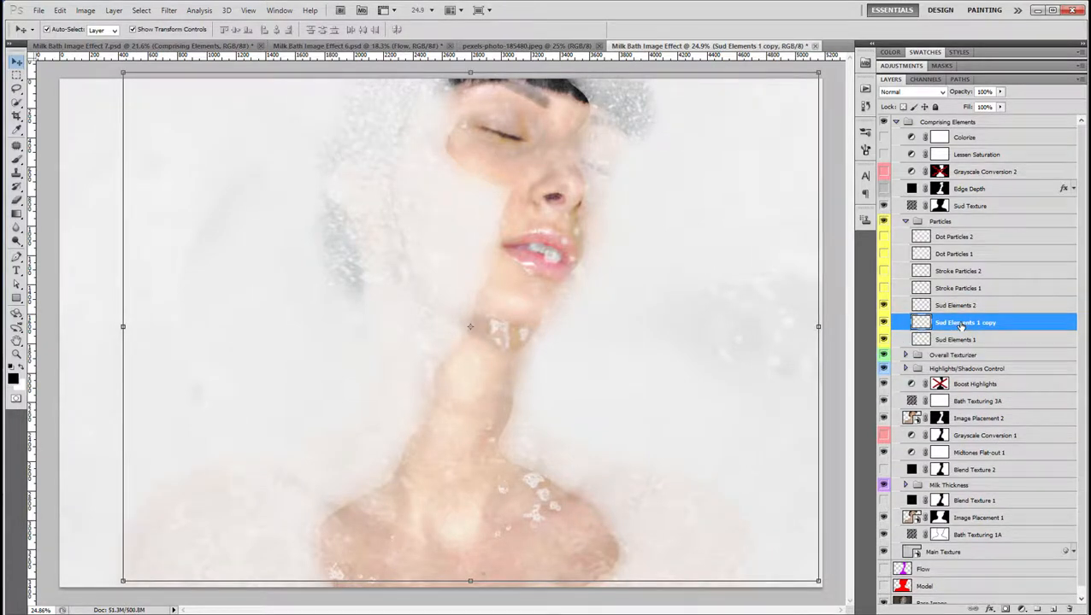
key(ctrl+t)
drag(631, 327, 436, 436)
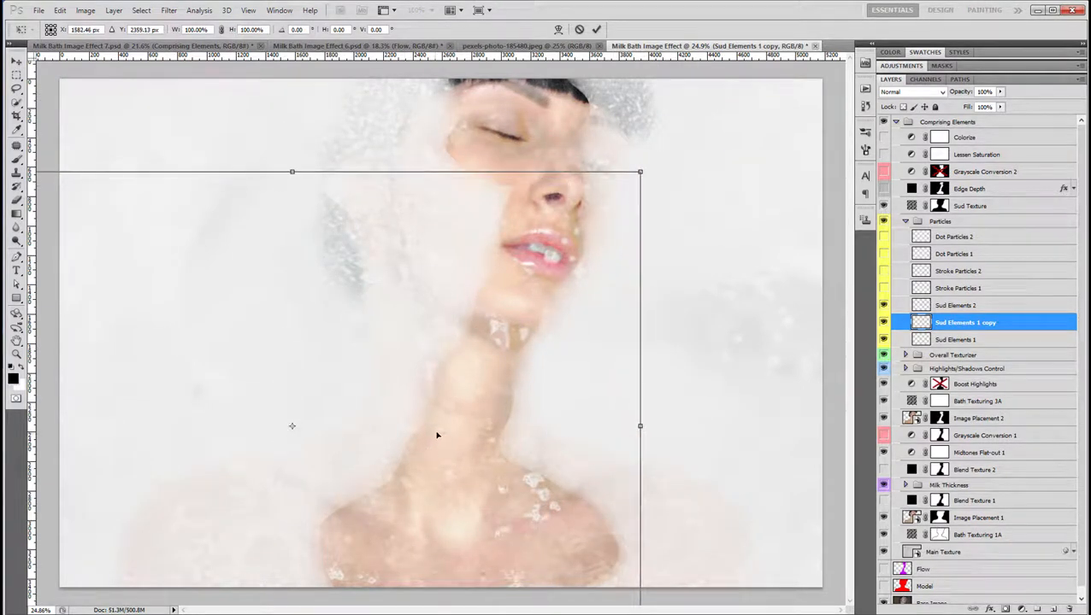
click(596, 29)
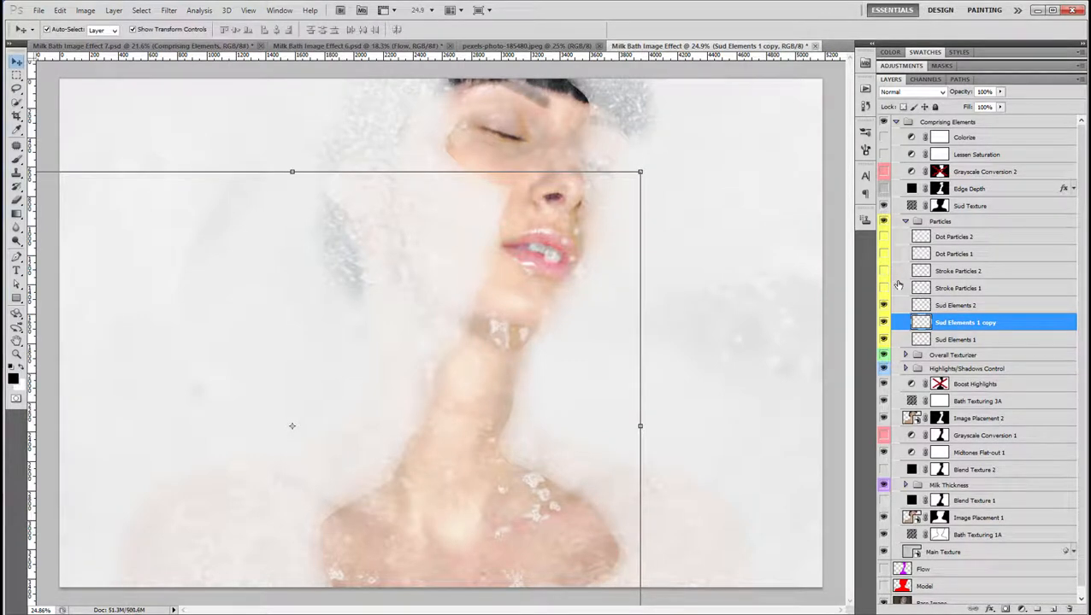
Show the Stroke Particles 1 and Stroke Particles 2 layers and make Stroke Particles 2 the active layer.
click(884, 289)
click(947, 288)
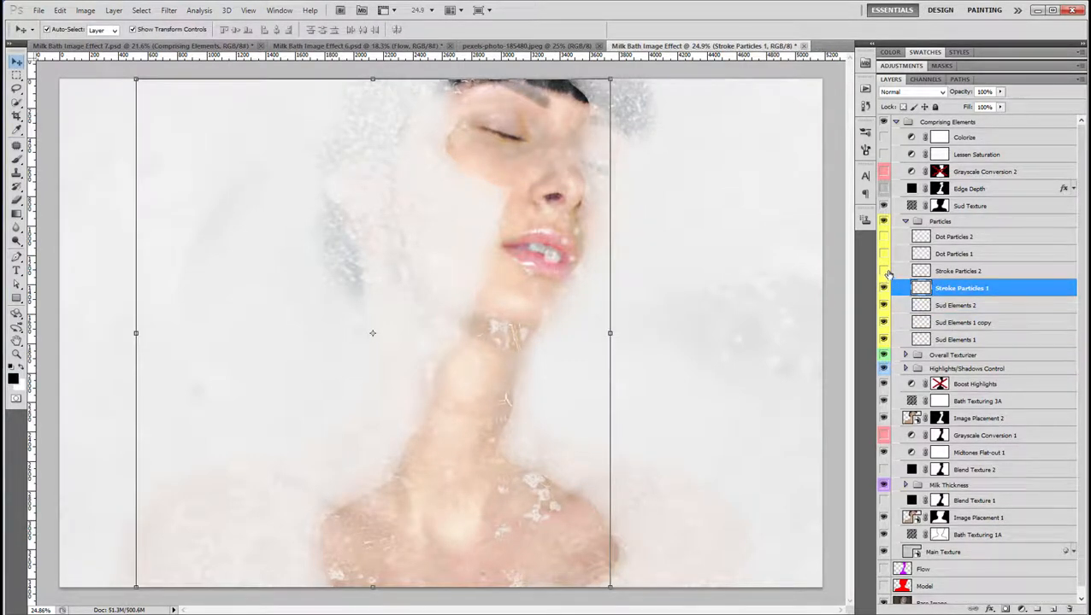
click(886, 272)
click(933, 272)
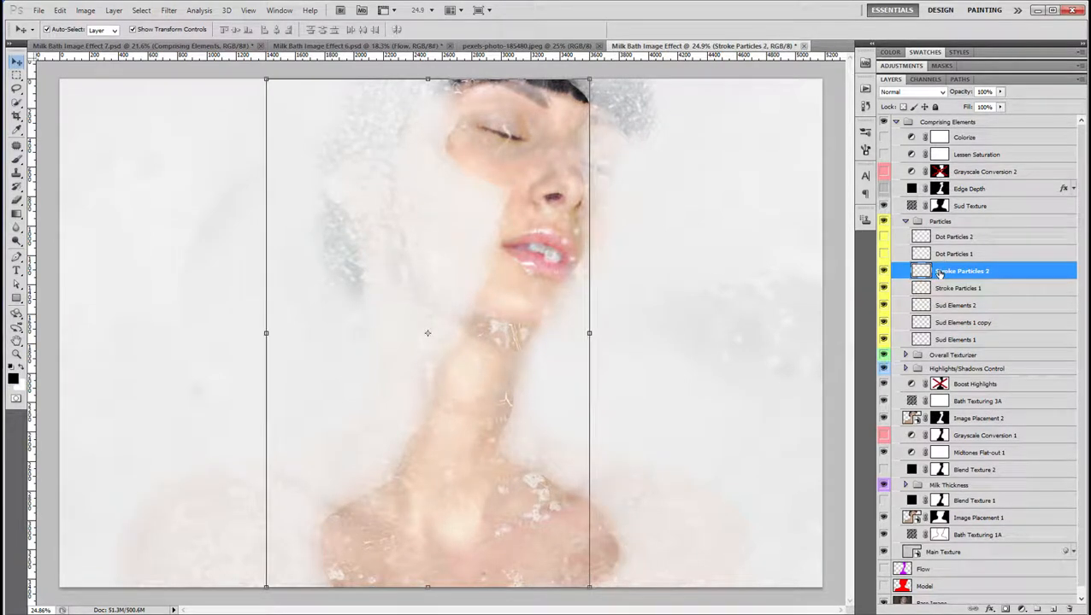
Move the Stroke Particles 2 layer down and right over the model, centered at about X 2849 px, Y 1985 px.
key(ctrl+t)
mouse_move(518, 161)
mouse_down()
mouse_move(677, 220)
mouse_move(543, 152)
mouse_move(556, 231)
mouse_move(582, 234)
mouse_move(498, 261)
mouse_move(580, 167)
mouse_move(574, 198)
mouse_up()
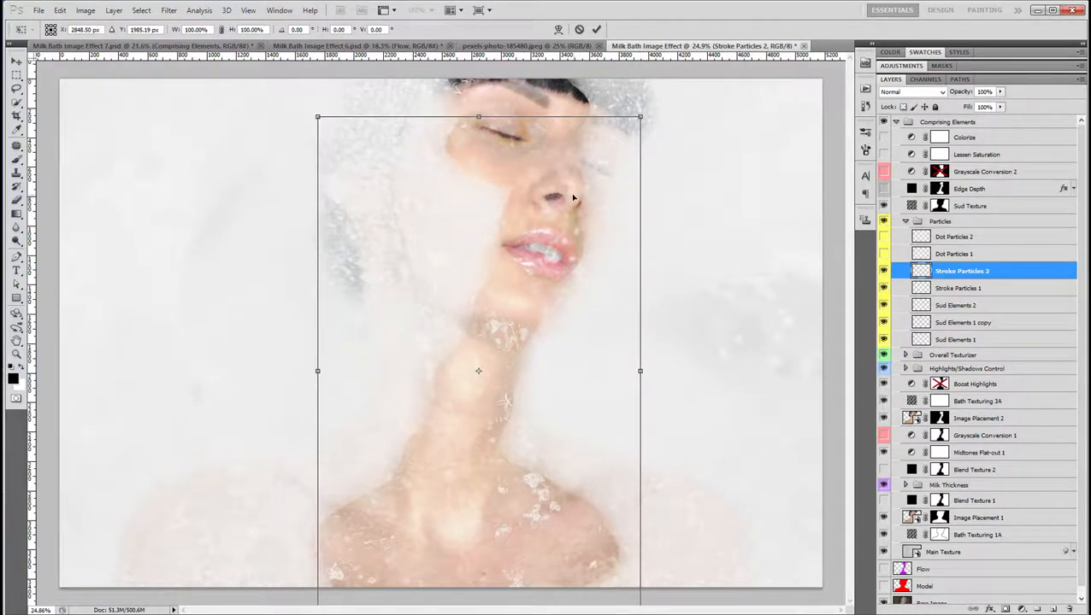
click(597, 29)
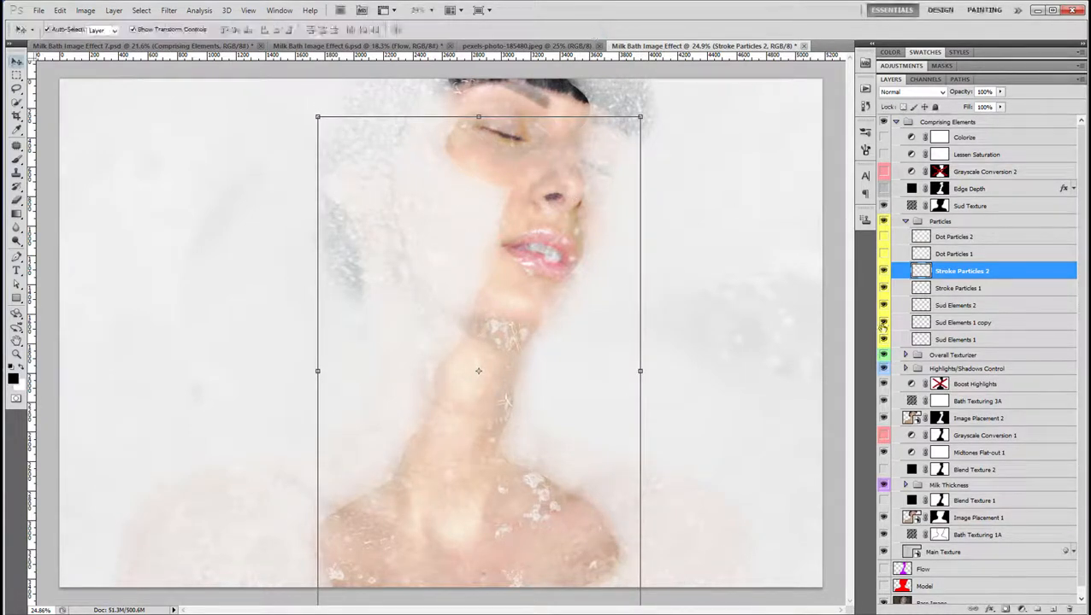
Show the Dot Particles 1 and Dot Particles 2 layers, check them on the face, and collapse the Particles group.
click(883, 255)
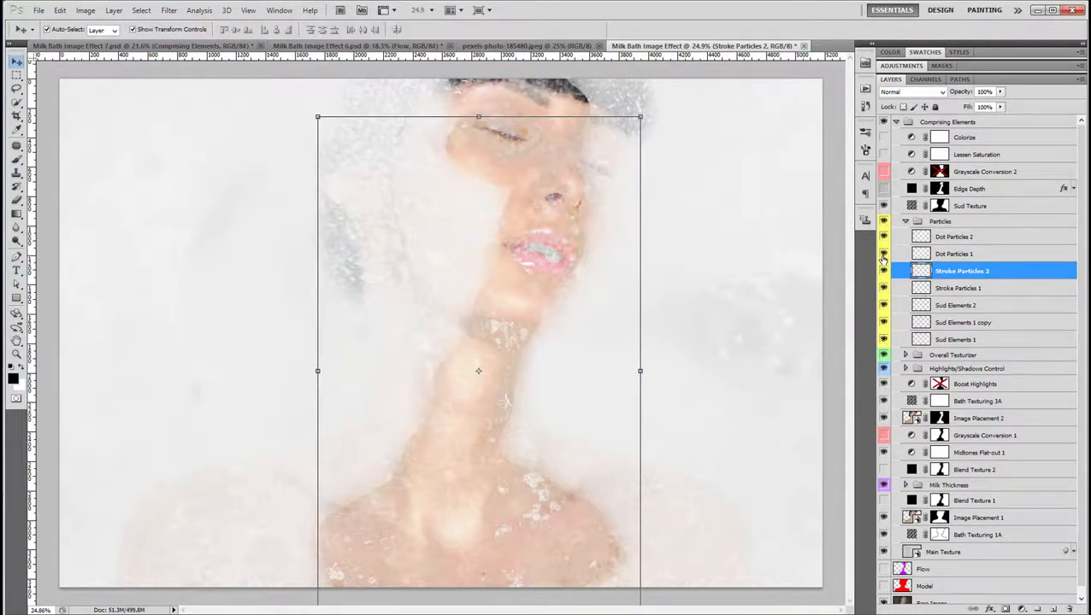
click(843, 470)
scroll(491, 372, up, 1)
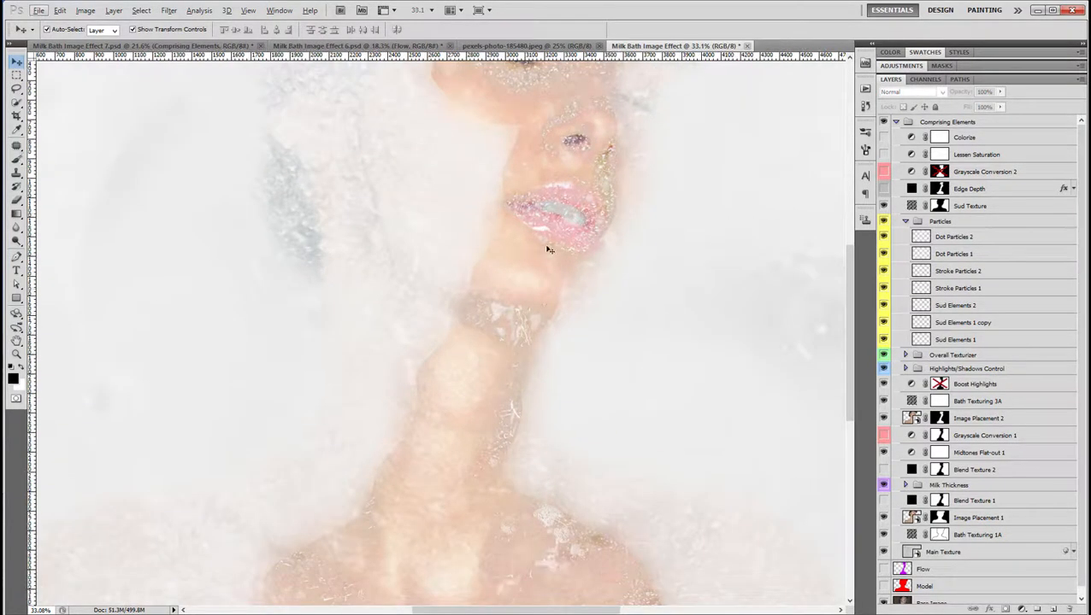
scroll(531, 407, down, 2)
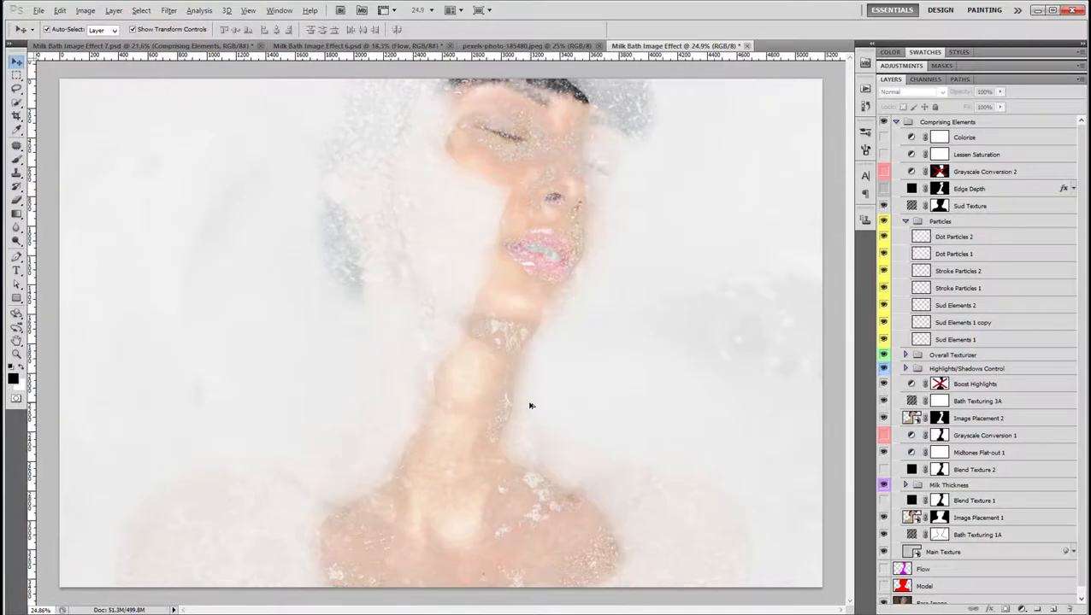
click(905, 223)
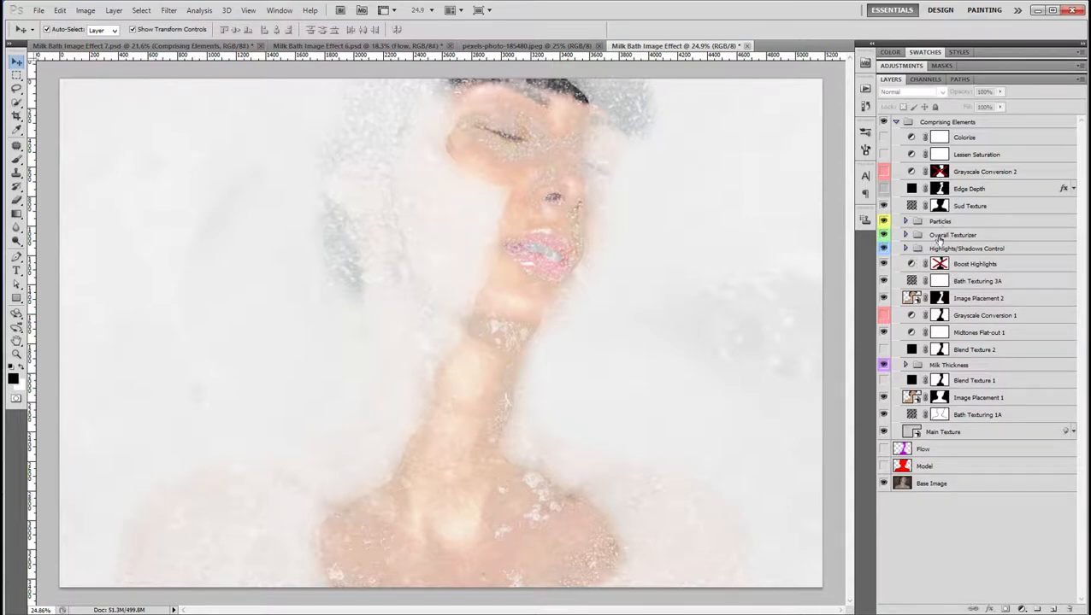
Reposition the Sud Texture layer's pattern fill down and left in the background around the model.
click(975, 210)
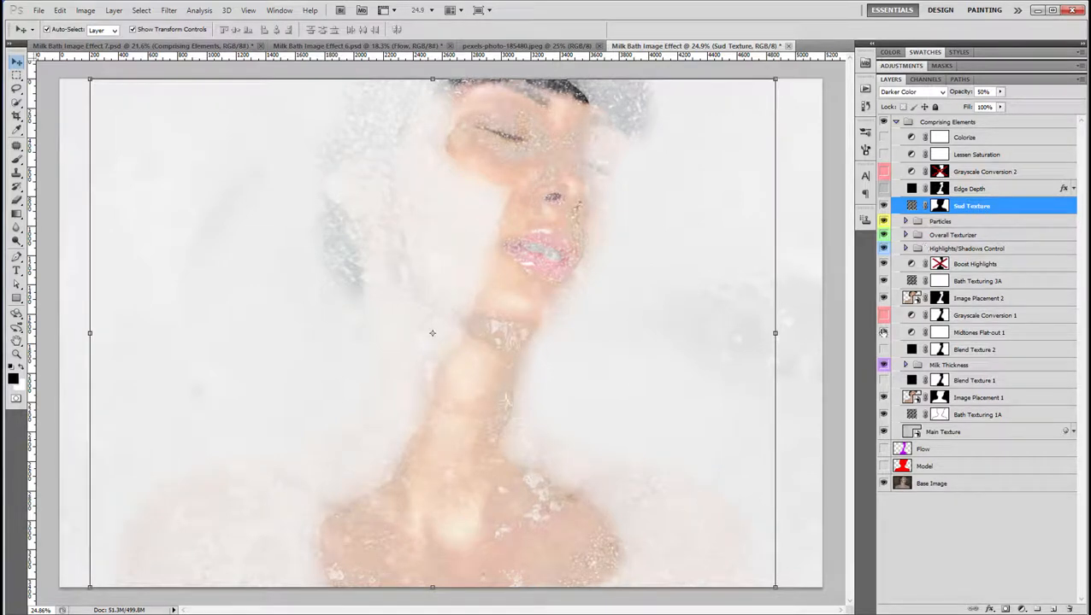
click(837, 322)
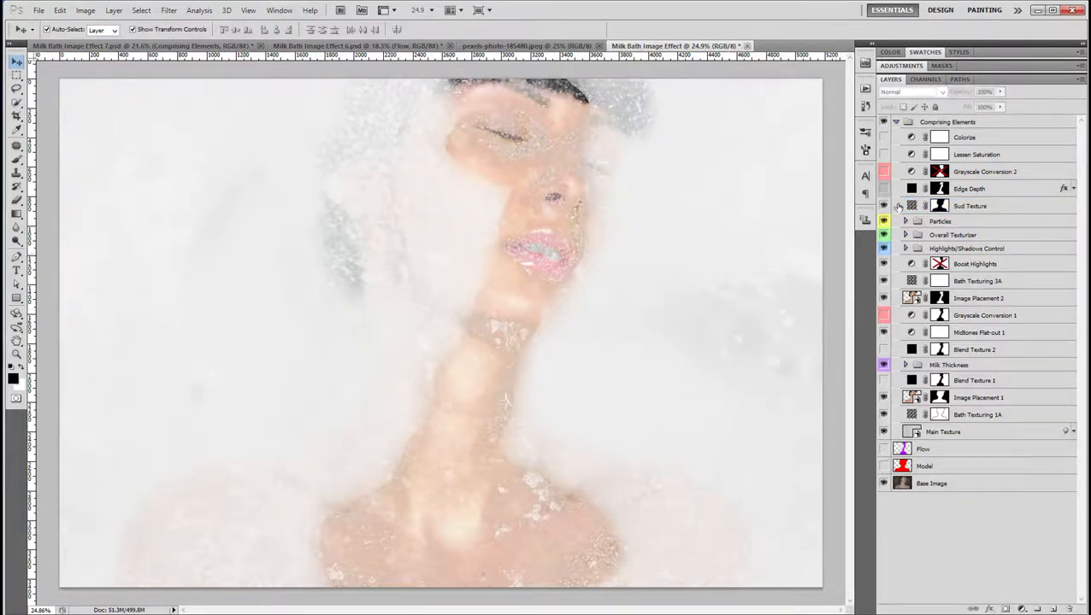
click(970, 206)
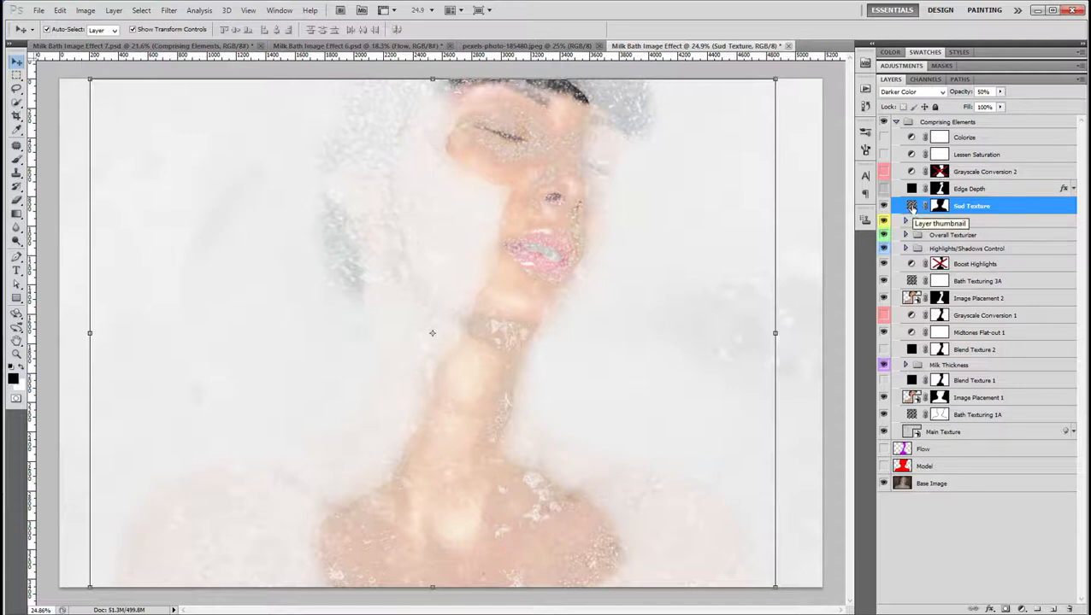
double_click(911, 206)
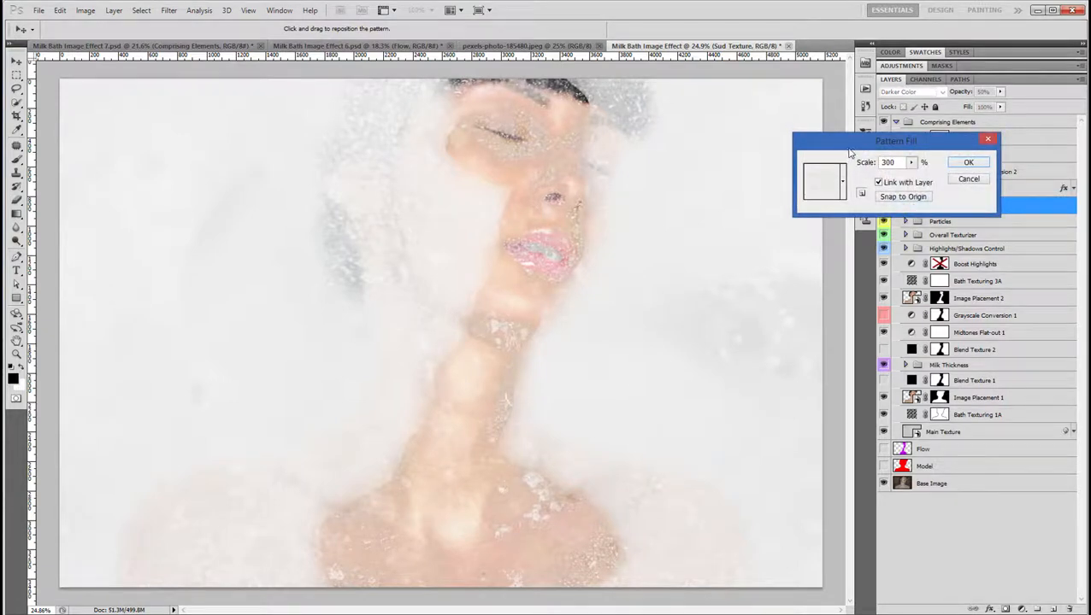
drag(850, 147, 946, 150)
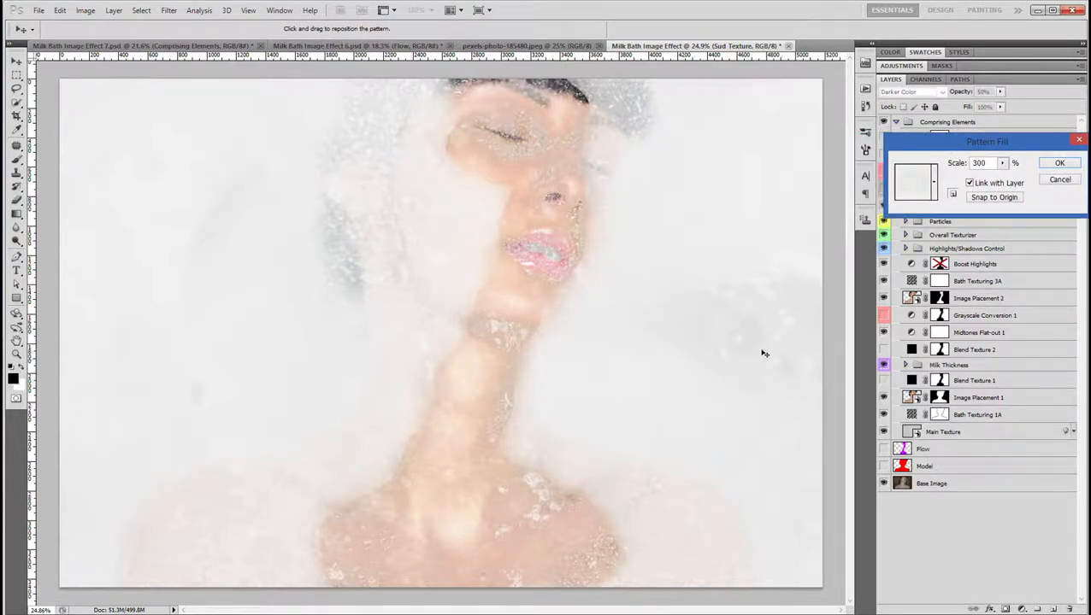
drag(762, 351, 614, 451)
click(1057, 163)
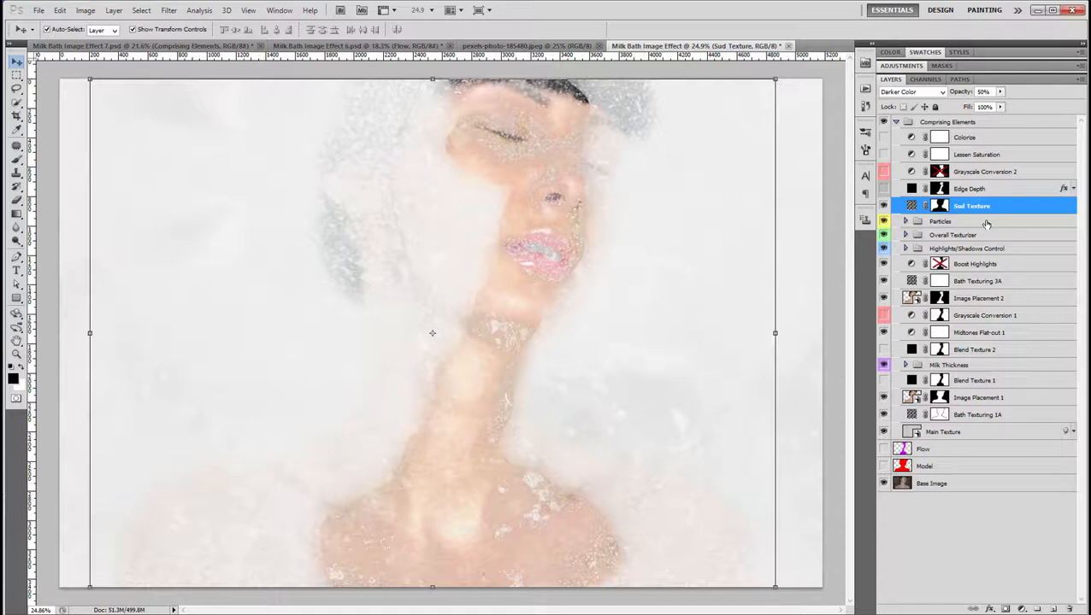
Duplicate the Sud Texture layer, set the copy's pattern scale to 200%, and reposition its pattern.
key(ctrl+j)
double_click(911, 206)
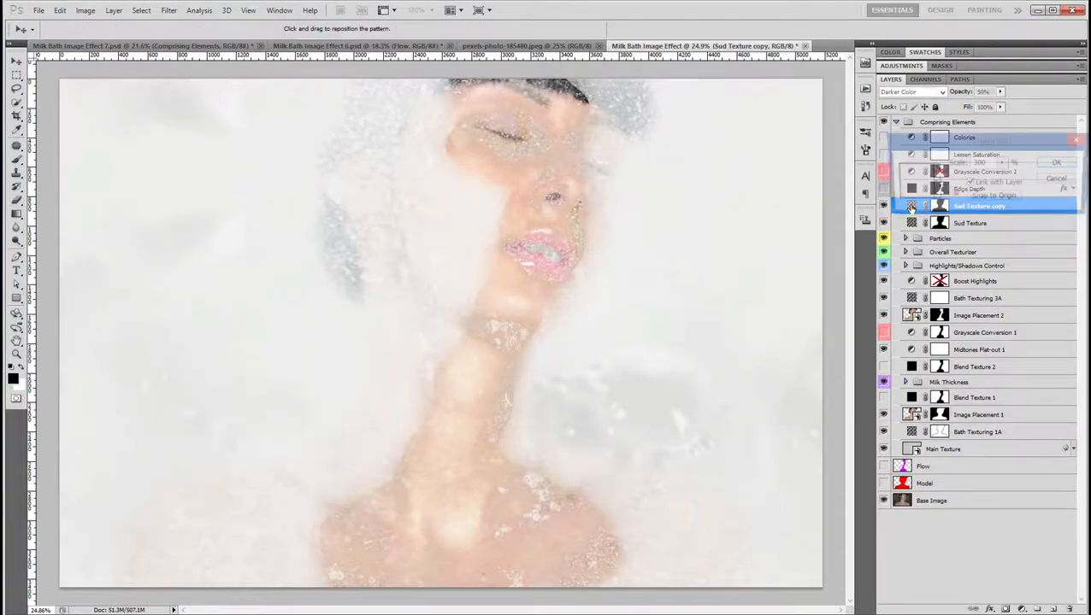
drag(979, 162, 970, 163)
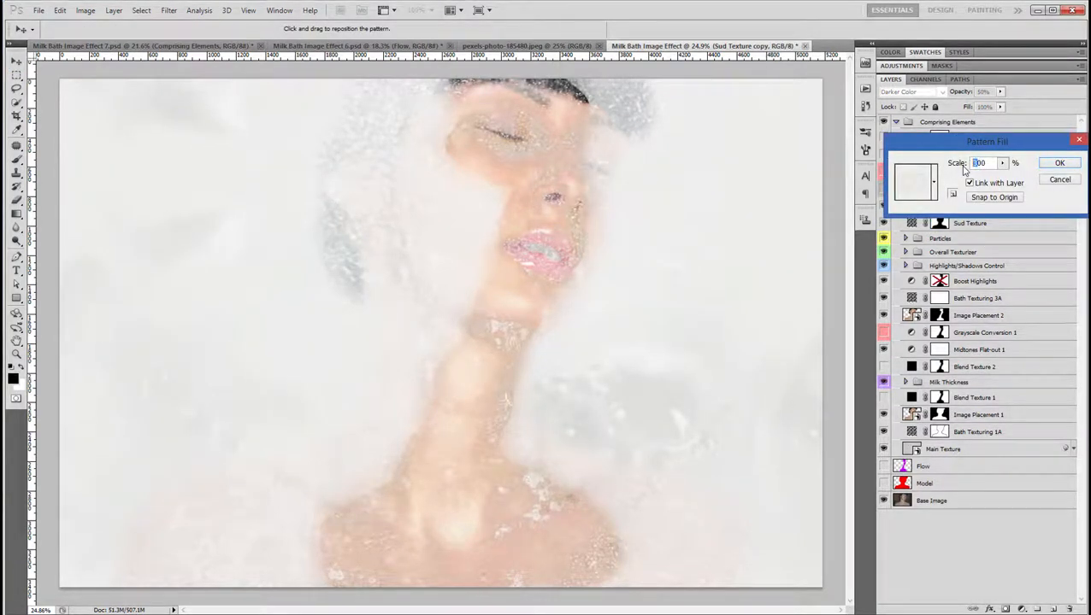
text(200)
drag(609, 412, 415, 401)
drag(426, 451, 442, 396)
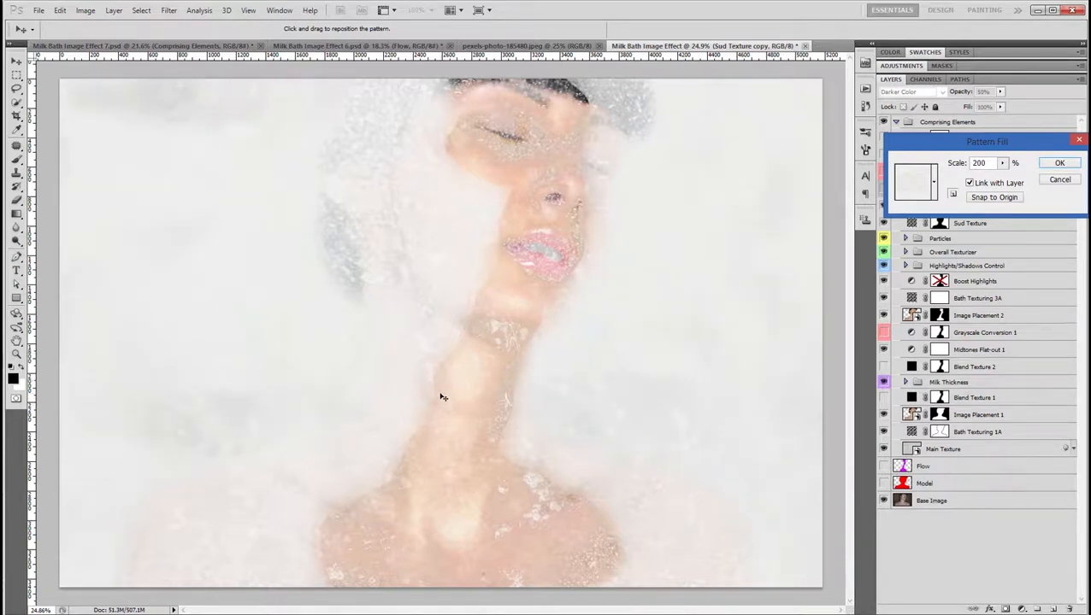
drag(334, 152, 336, 134)
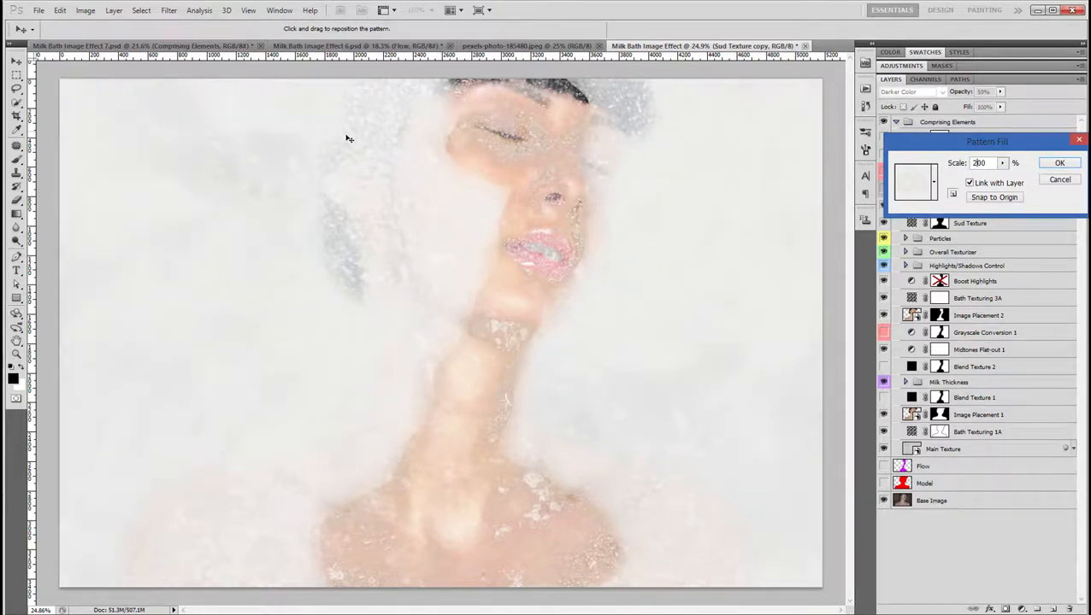
click(1053, 164)
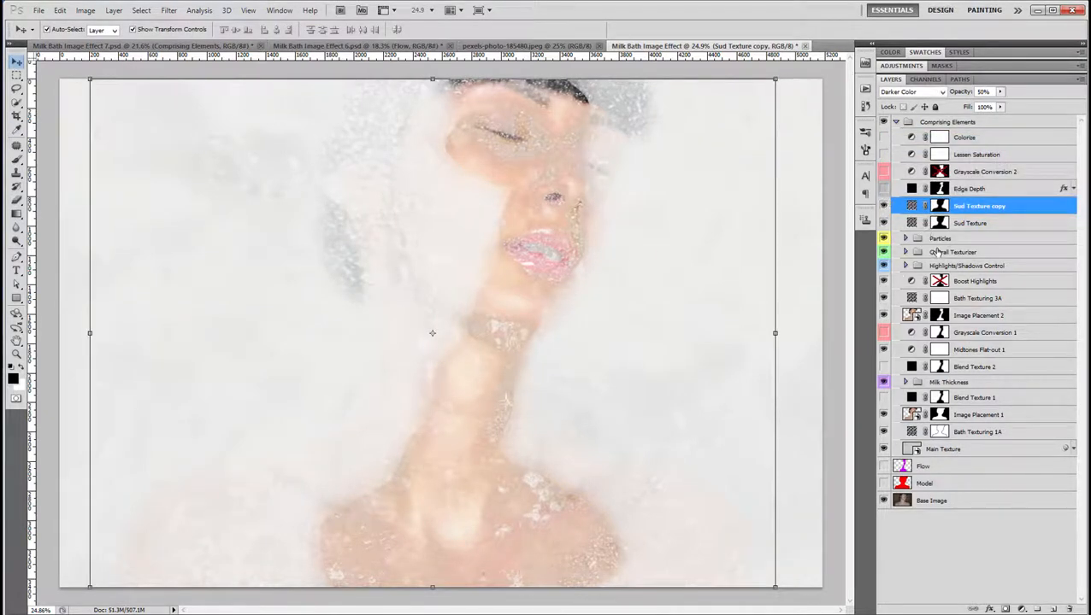
Toggle the Edge Depth layer's visibility to compare the model's outline with and without it.
click(883, 189)
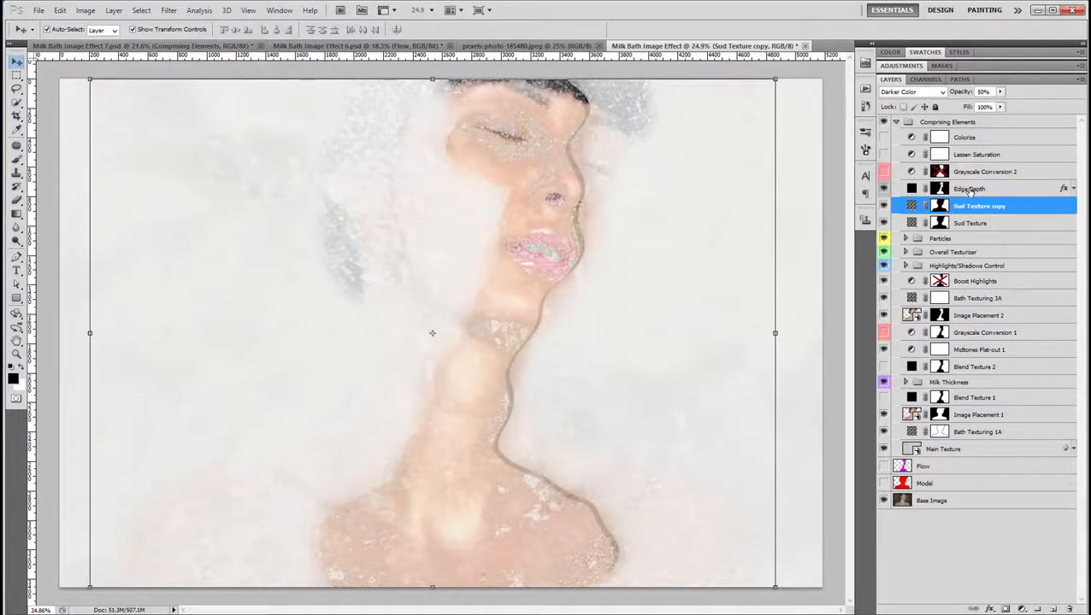
click(940, 193)
click(883, 189)
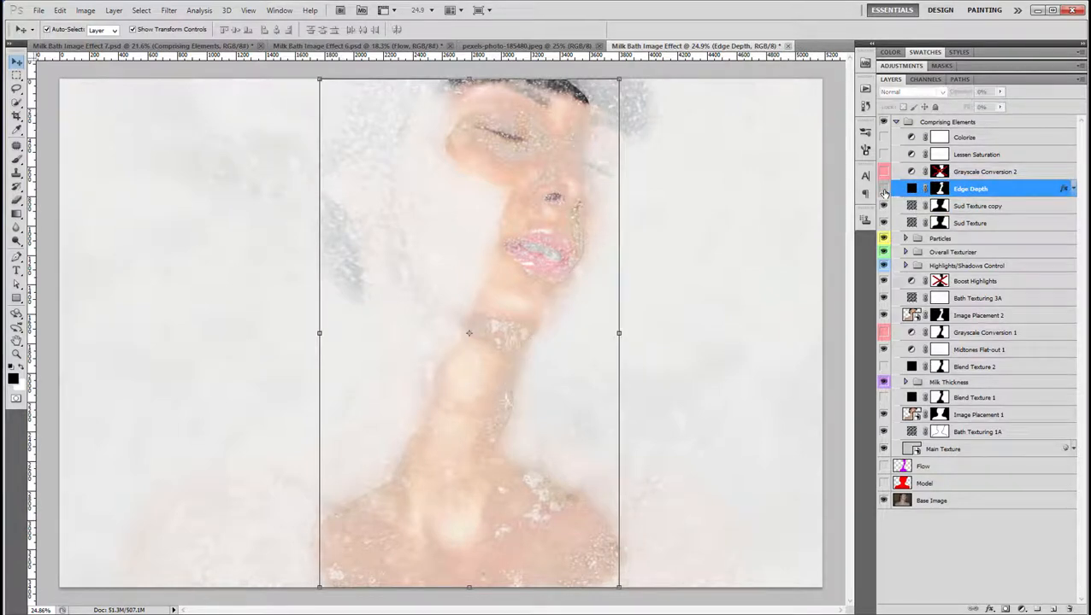
click(883, 189)
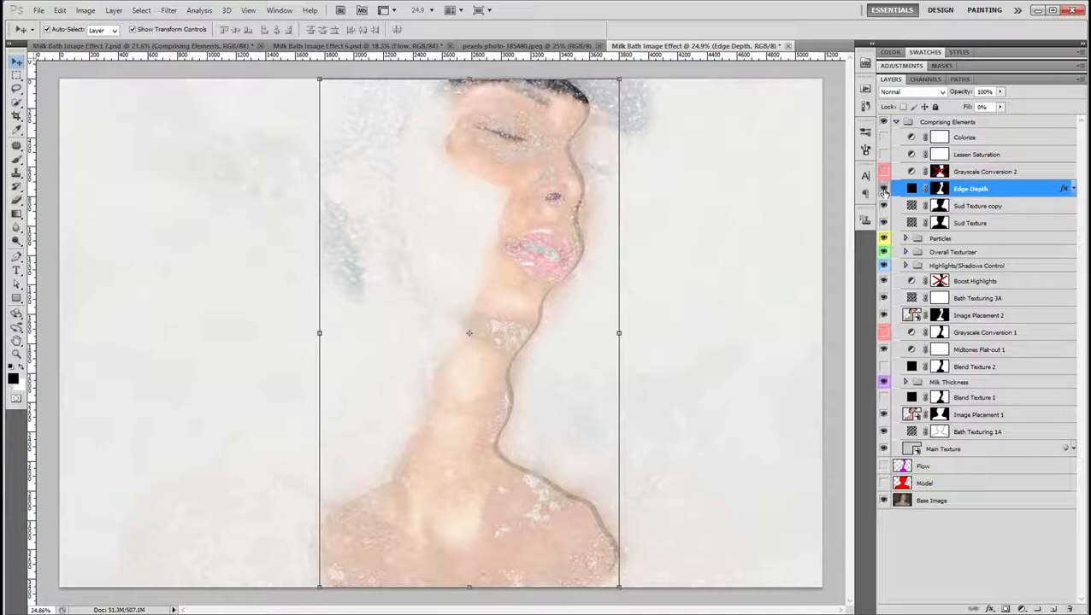
Switch to the Milk Bath Image Effect 6.psd document and expand its Comprising Elements group.
click(359, 47)
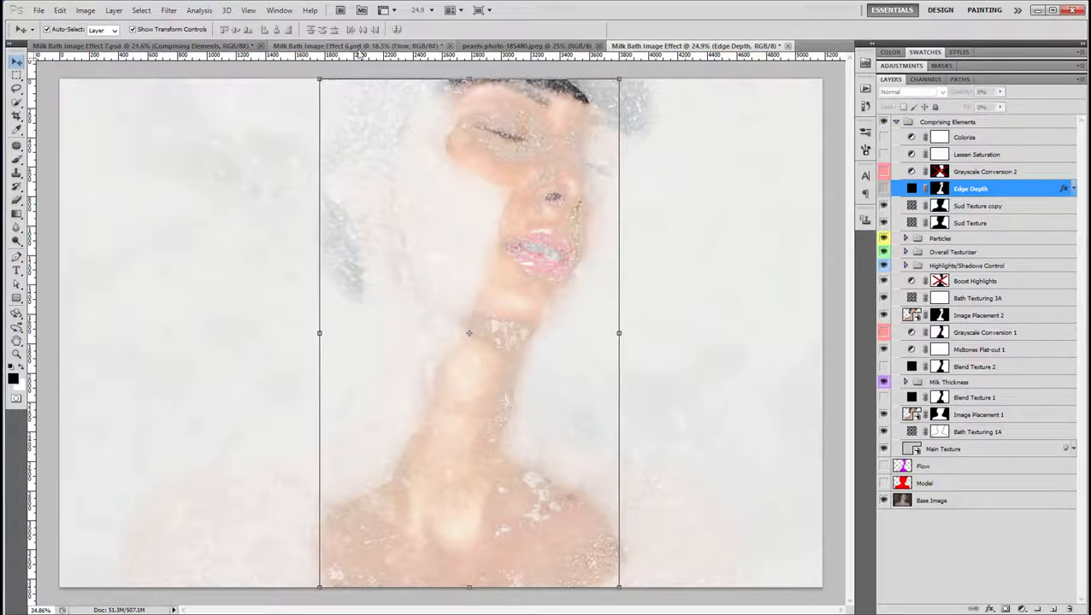
scroll(582, 220, up, 5)
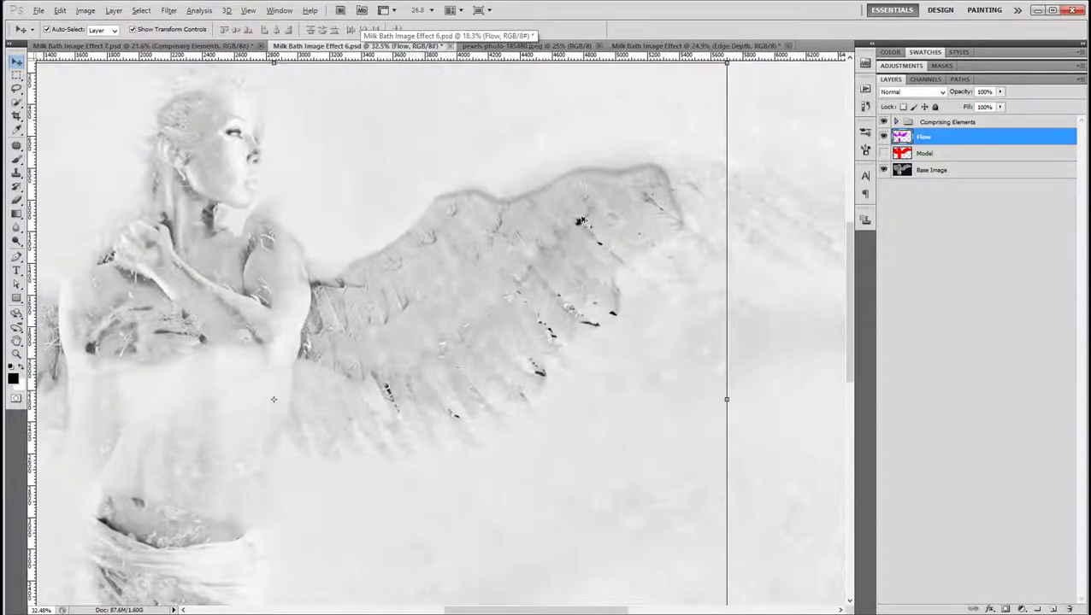
scroll(582, 221, down, 4)
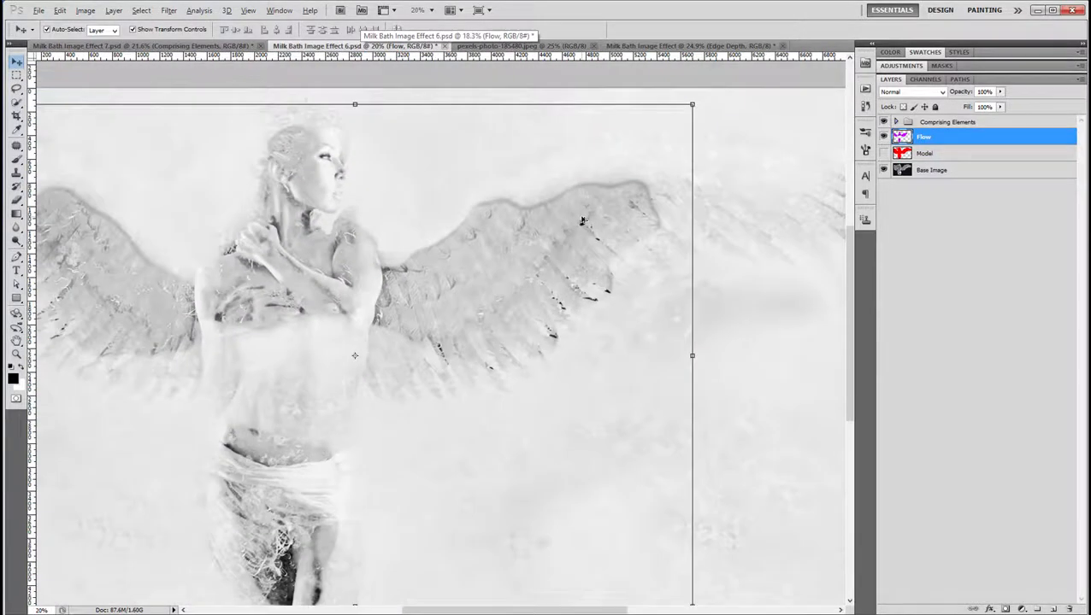
click(937, 252)
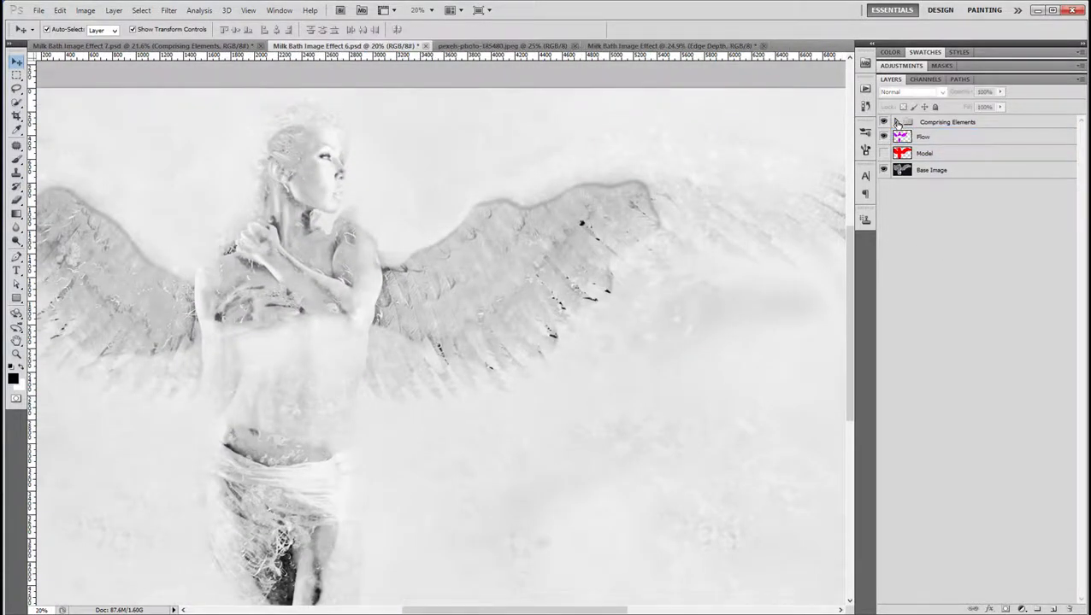
click(896, 122)
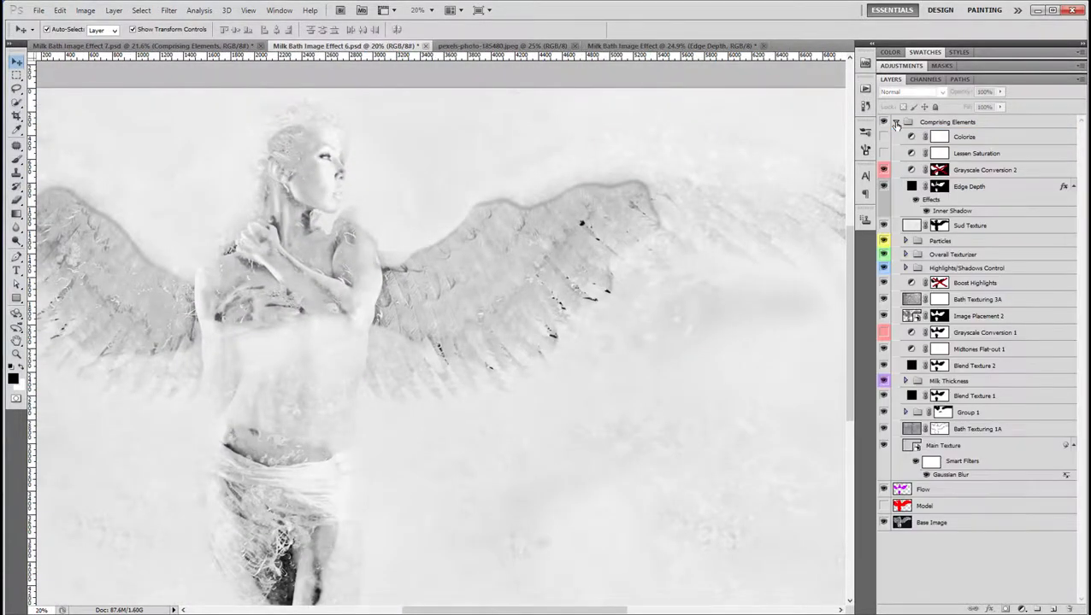
Hide and show the Edge Depth layer again to compare its effect on the wing edges.
click(884, 188)
scroll(394, 248, up, 2)
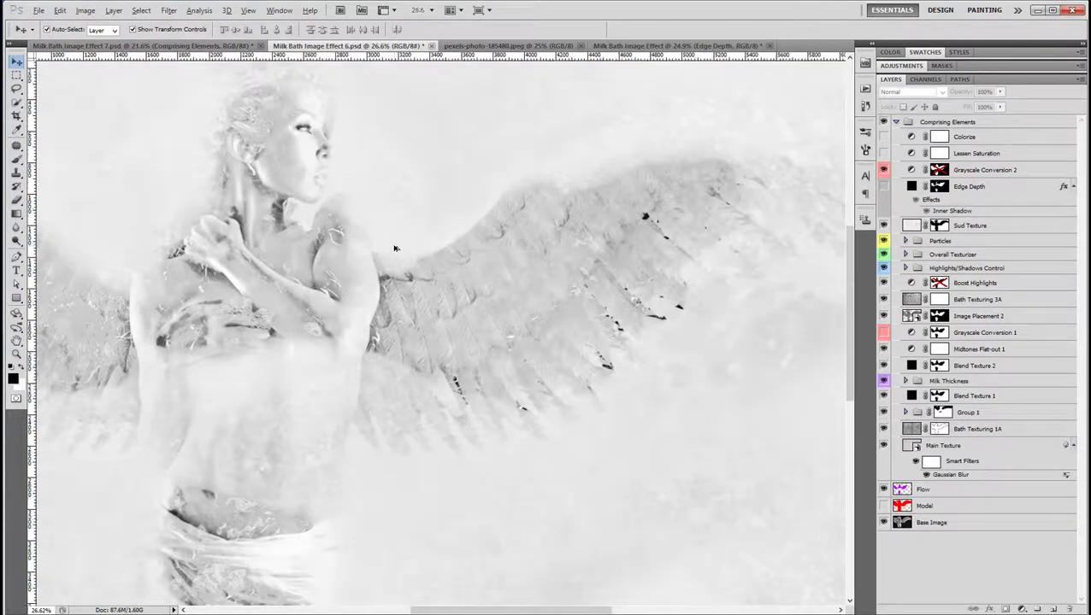
scroll(628, 205, up, 2)
drag(374, 265, 548, 246)
click(884, 186)
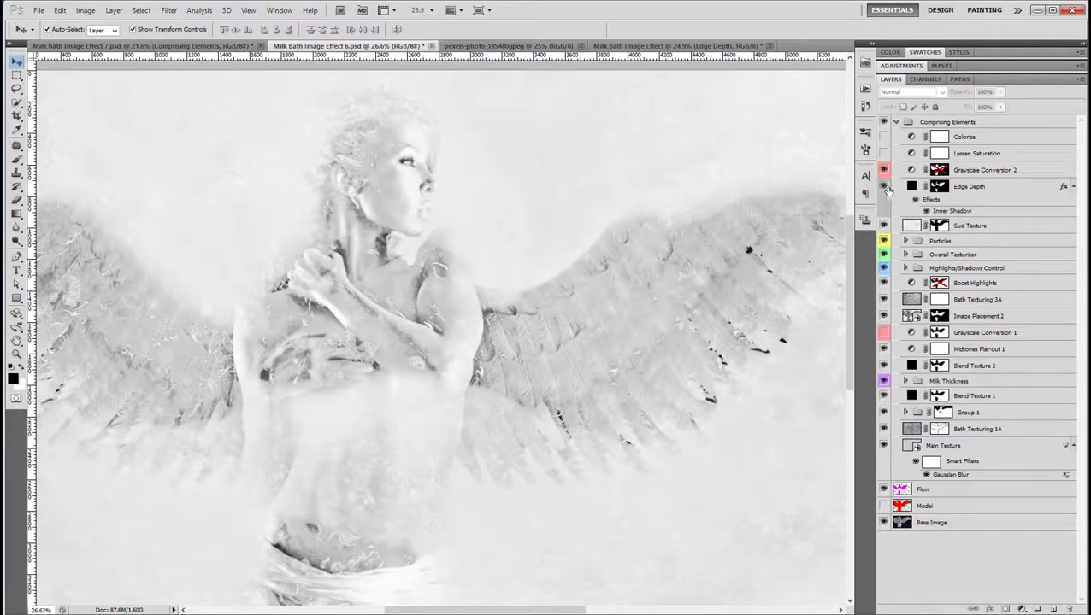
scroll(681, 276, down, 2)
scroll(681, 276, up, 2)
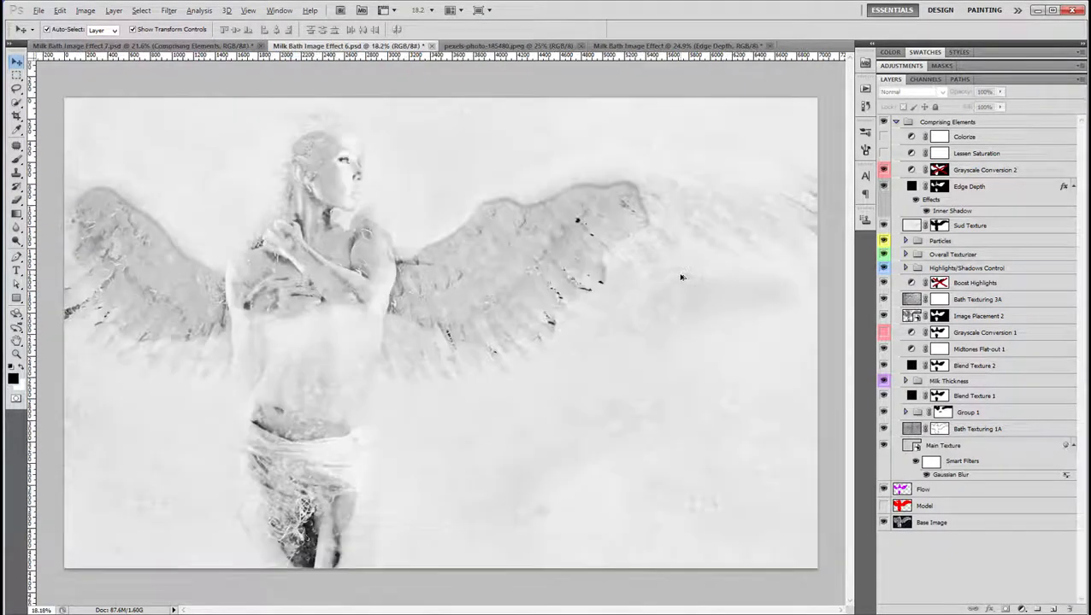
Target the Edge Depth layer mask and choose the soft round 500 px brush with 24% hardness.
click(980, 188)
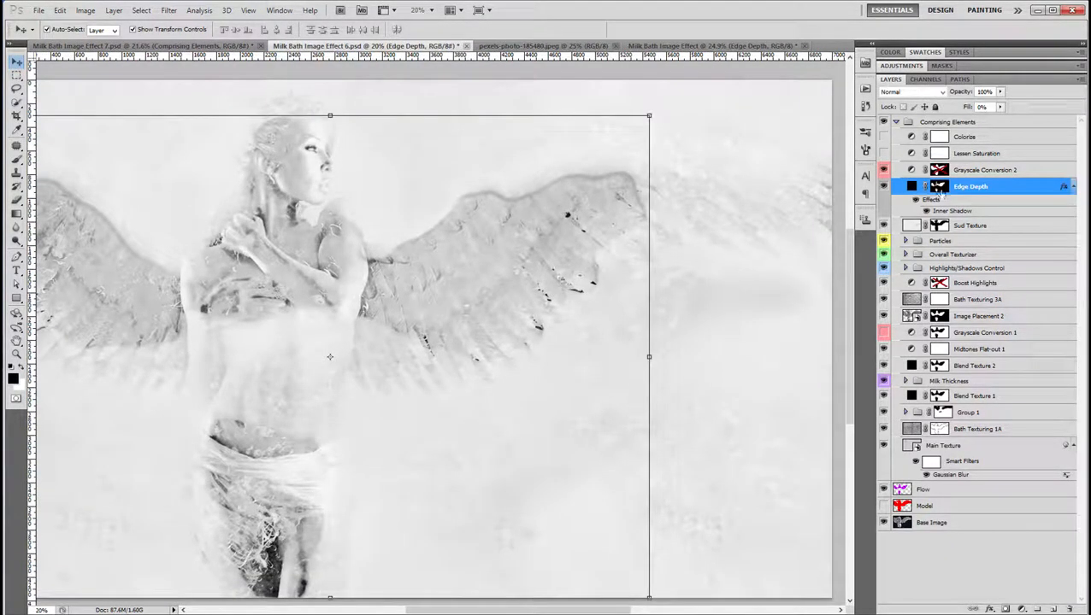
click(938, 190)
key(b)
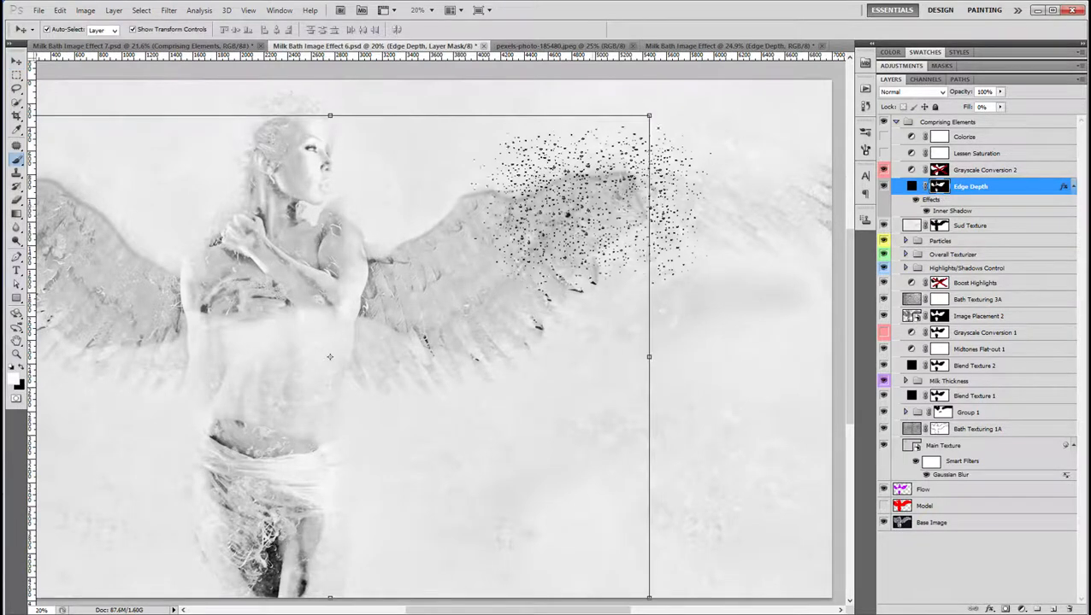
right_click(598, 201)
click(697, 134)
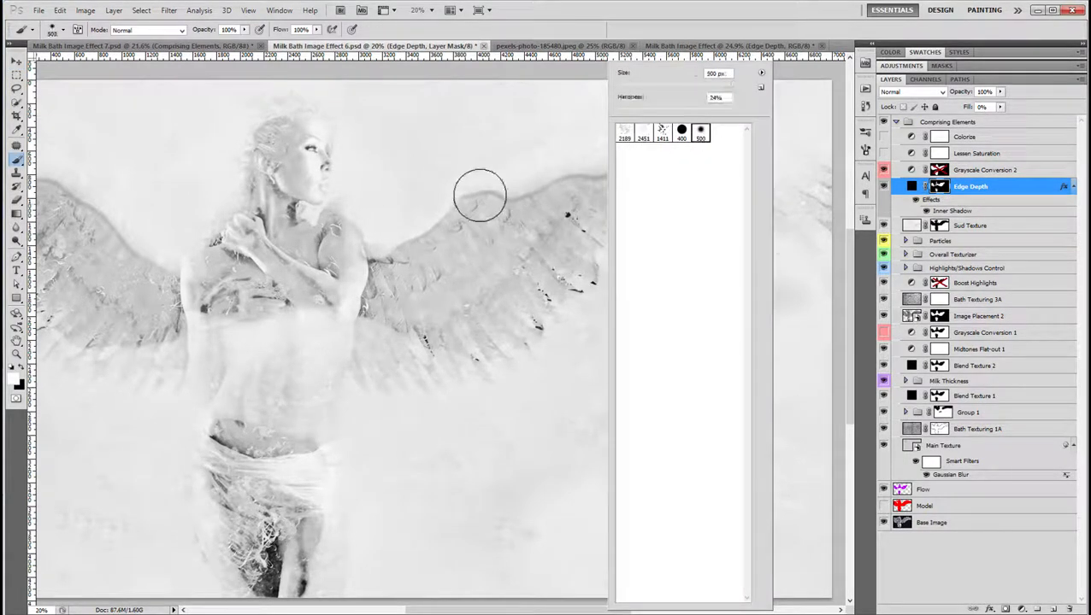
click(426, 231)
Paint white on the Edge Depth mask along the upper edge of the right-hand wing to soften its edge shadow.
drag(383, 258, 508, 218)
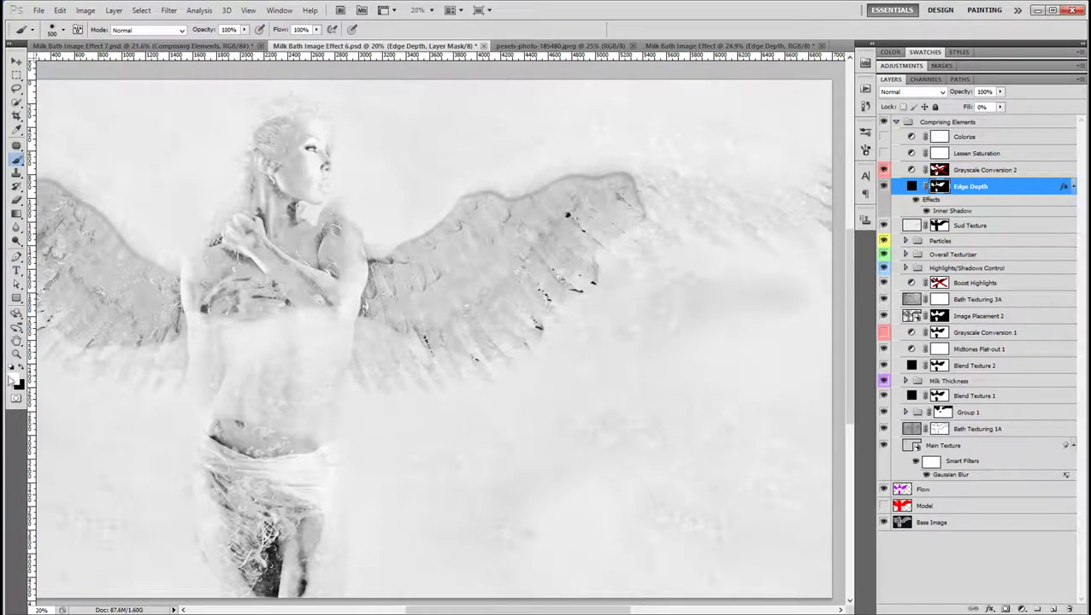
mouse_move(365, 271)
mouse_down()
mouse_move(495, 196)
mouse_move(575, 189)
mouse_up()
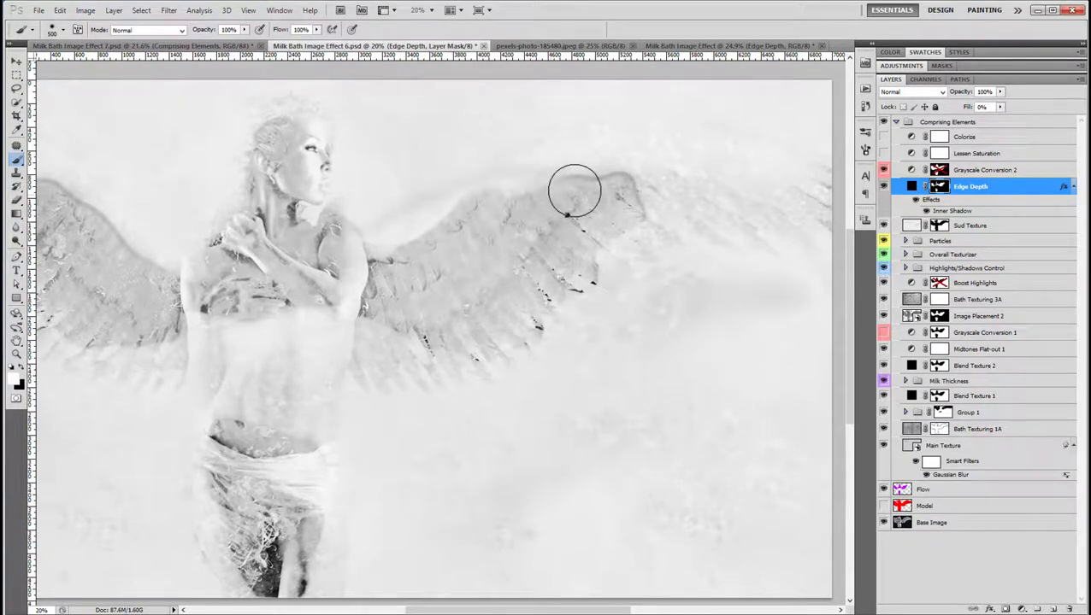
key(ctrl+z)
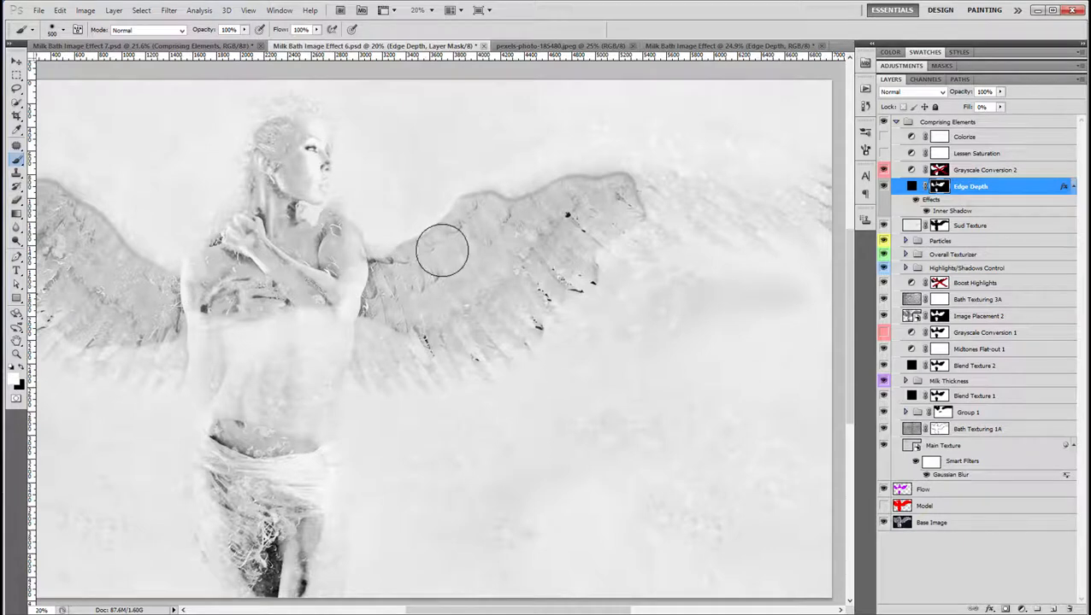
mouse_move(394, 255)
mouse_down()
mouse_move(455, 219)
mouse_move(560, 187)
mouse_move(635, 198)
mouse_up()
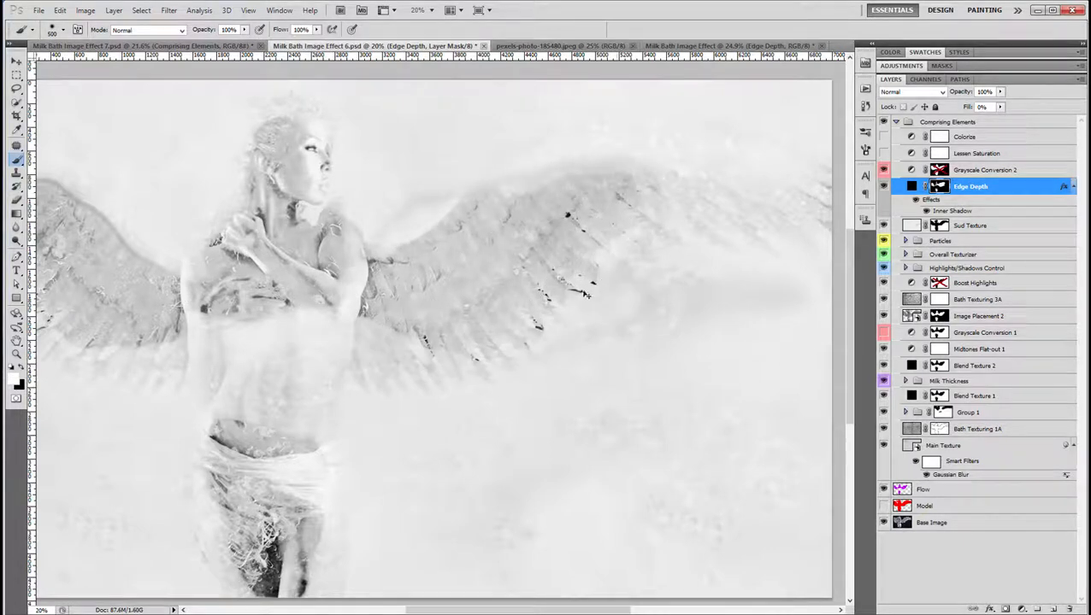
Undo the white stroke on the Edge Depth mask, try a black stroke along the right-hand wing's upper edge, and undo that too.
key(ctrl+z)
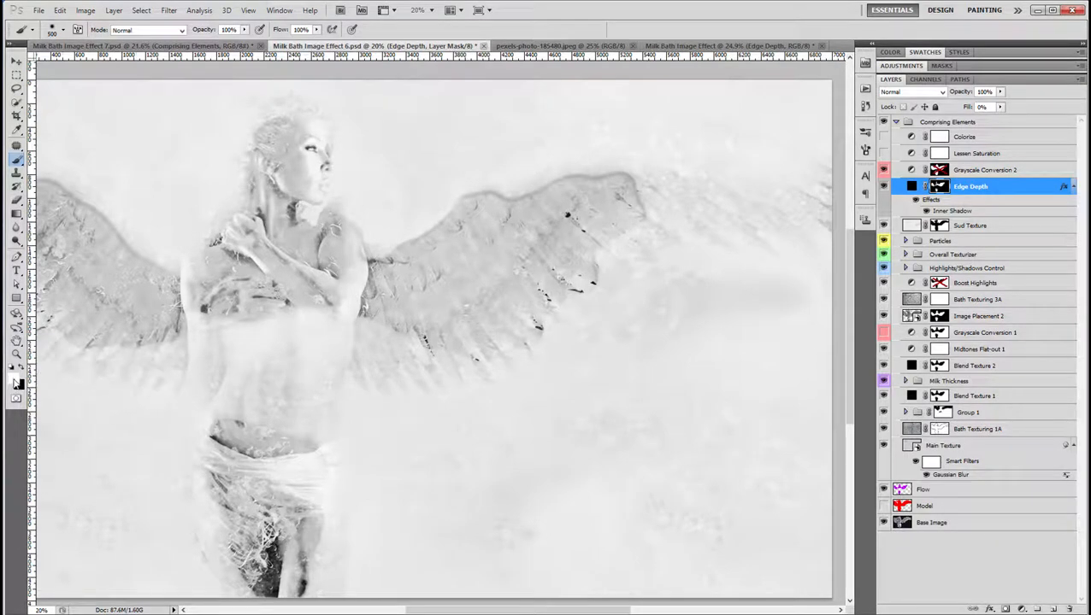
key(x)
mouse_move(382, 266)
mouse_down()
mouse_move(469, 196)
mouse_move(590, 176)
mouse_up()
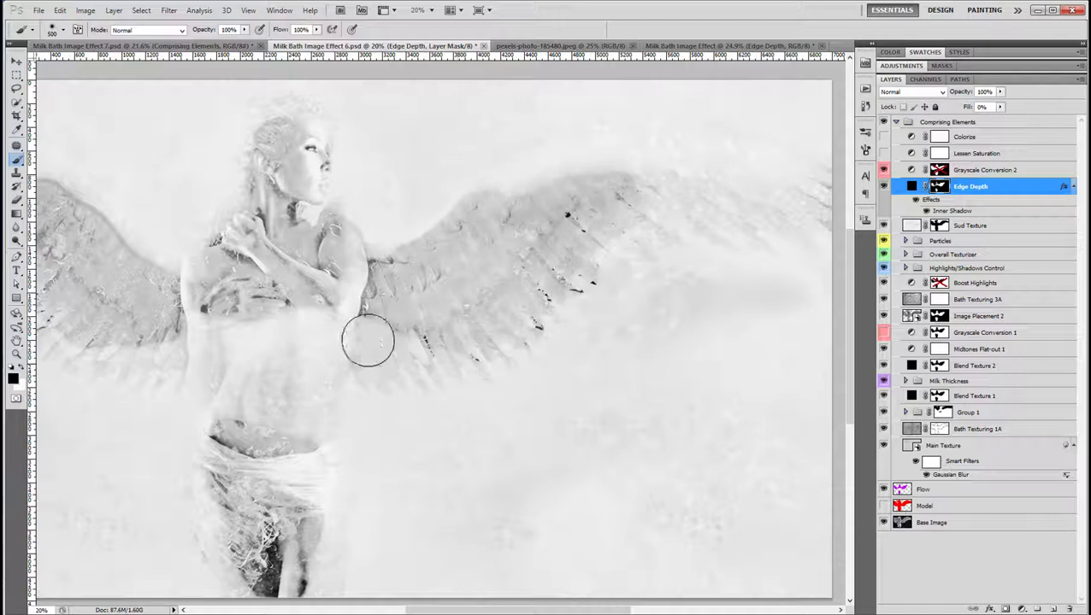
key(ctrl+z)
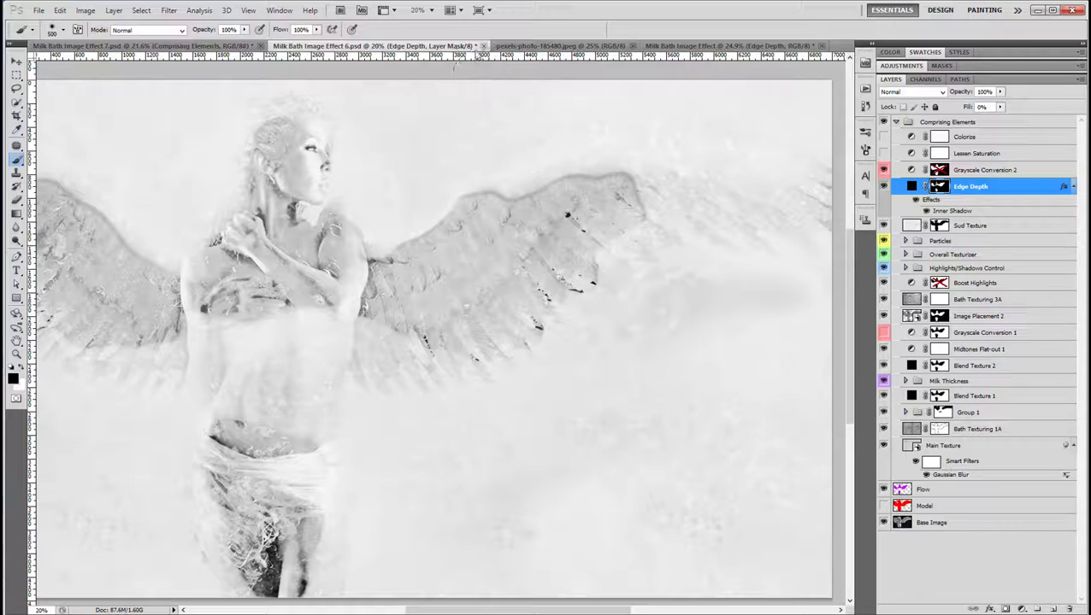
Close the Milk Bath Image Effect 6.psd document without saving its changes.
click(483, 46)
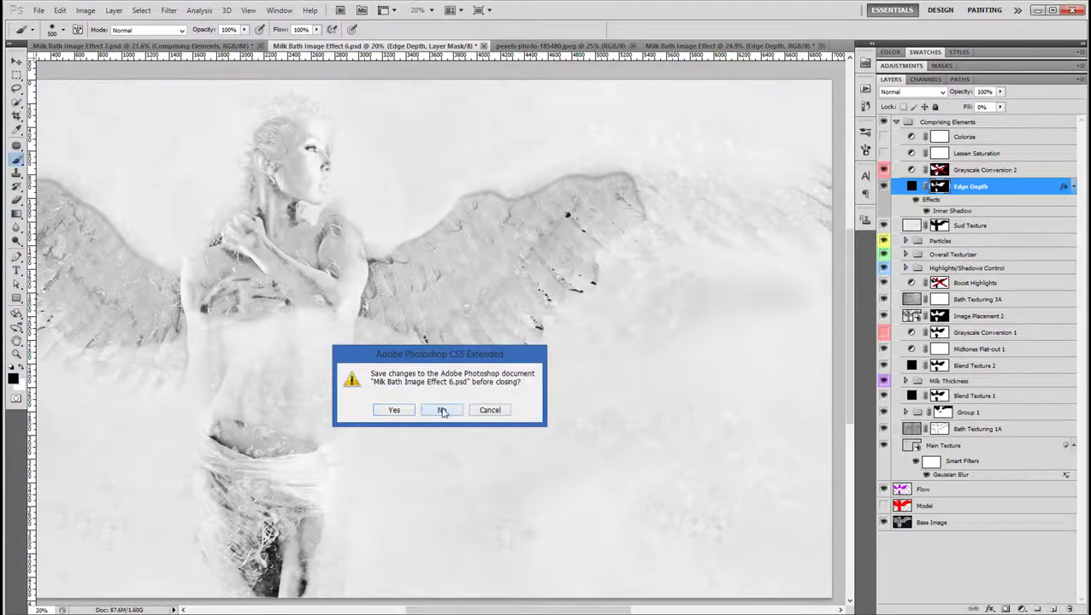
click(441, 409)
Hide the Edge Depth layer in the Milk Bath Image Effect portrait and collapse the Comprising Elements group.
click(883, 189)
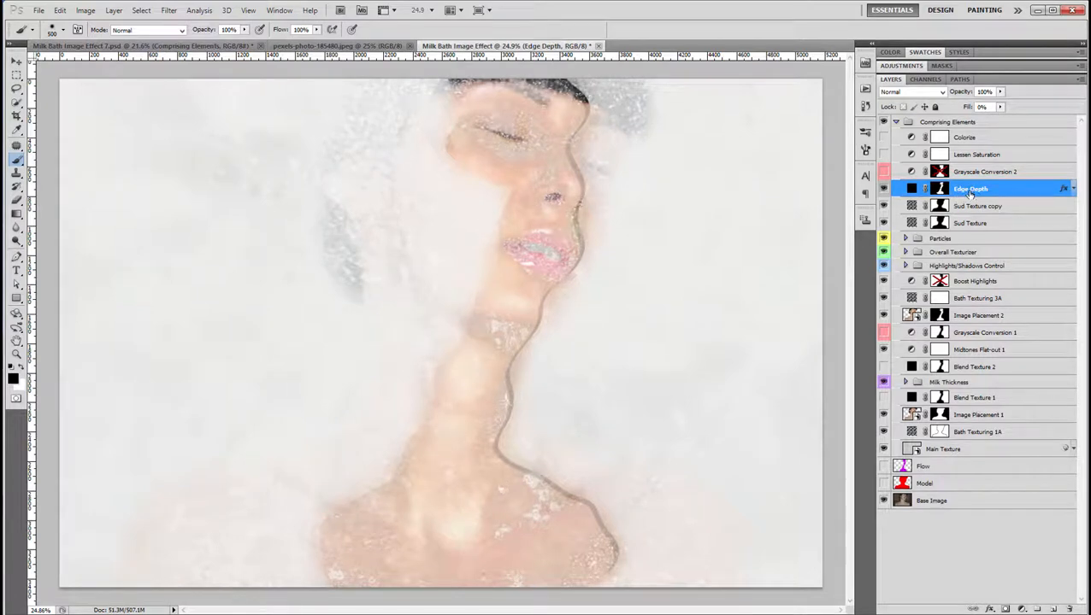
click(884, 189)
click(896, 123)
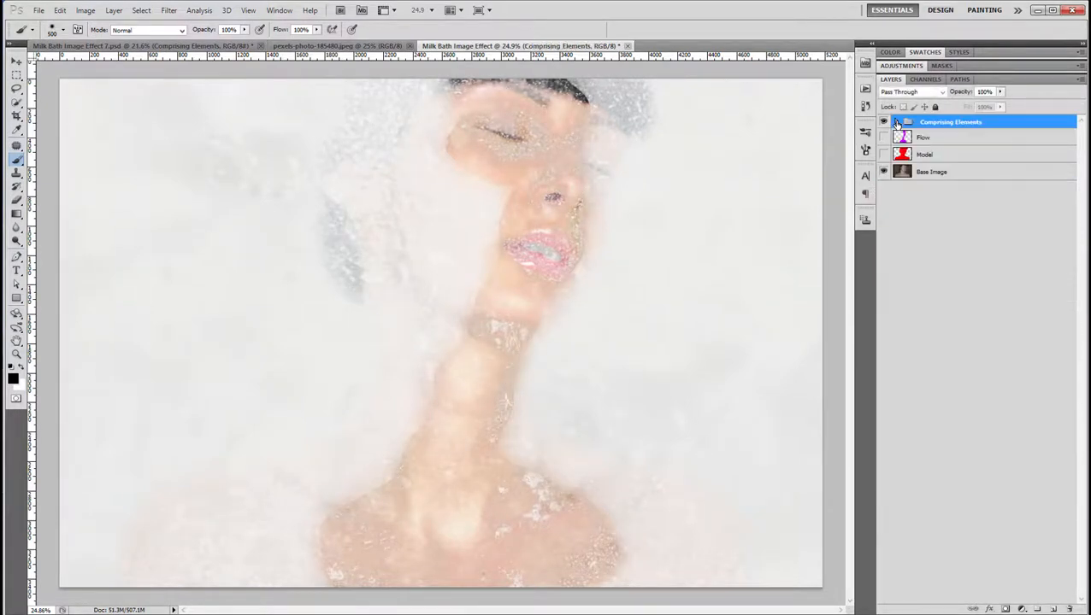
Run the Concentrated action from the Milk Thickness section on the portrait and close the actions list.
click(865, 88)
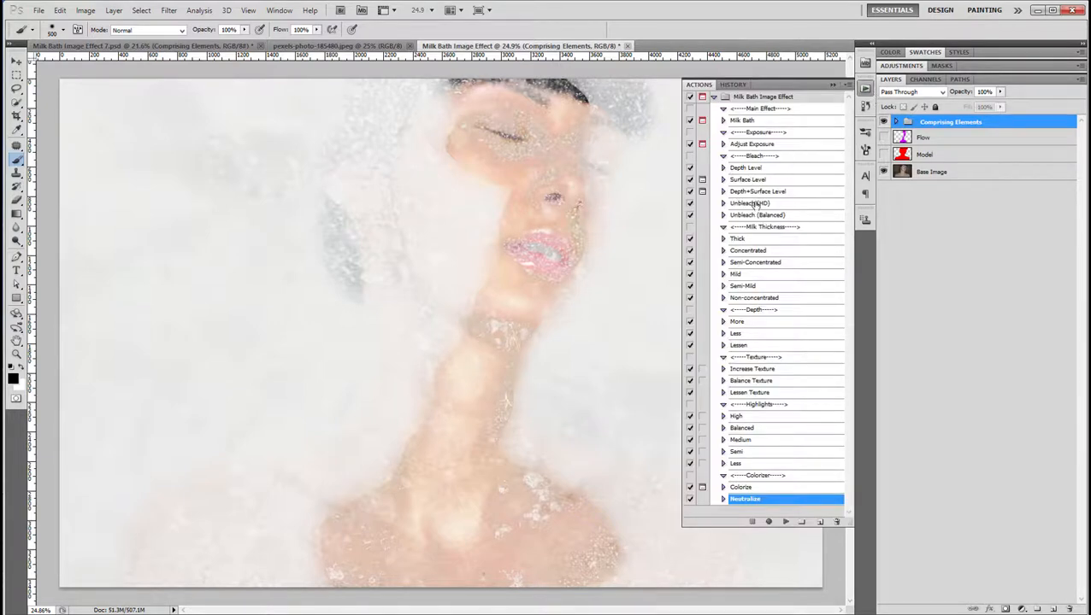
click(745, 244)
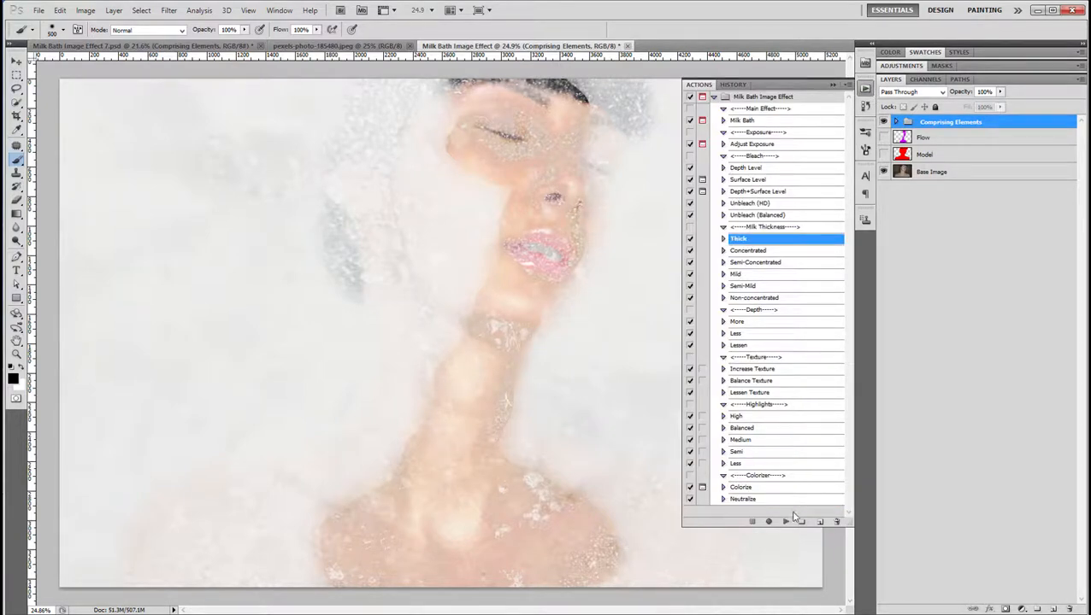
click(760, 253)
click(785, 522)
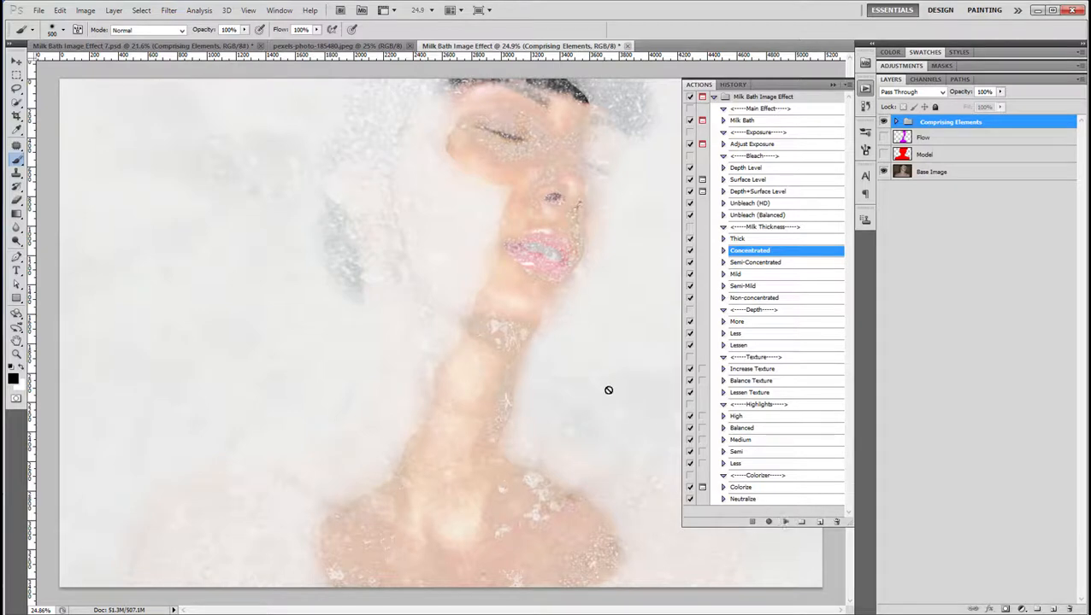
click(839, 86)
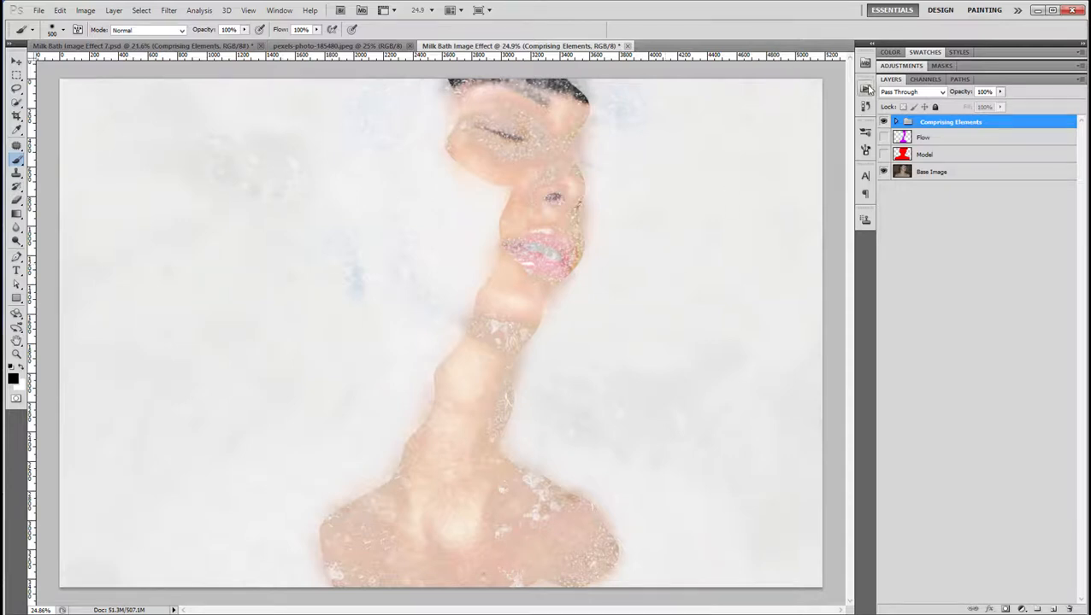
Run the Mild action from the Milk Thickness section on the portrait and close the actions list.
click(864, 88)
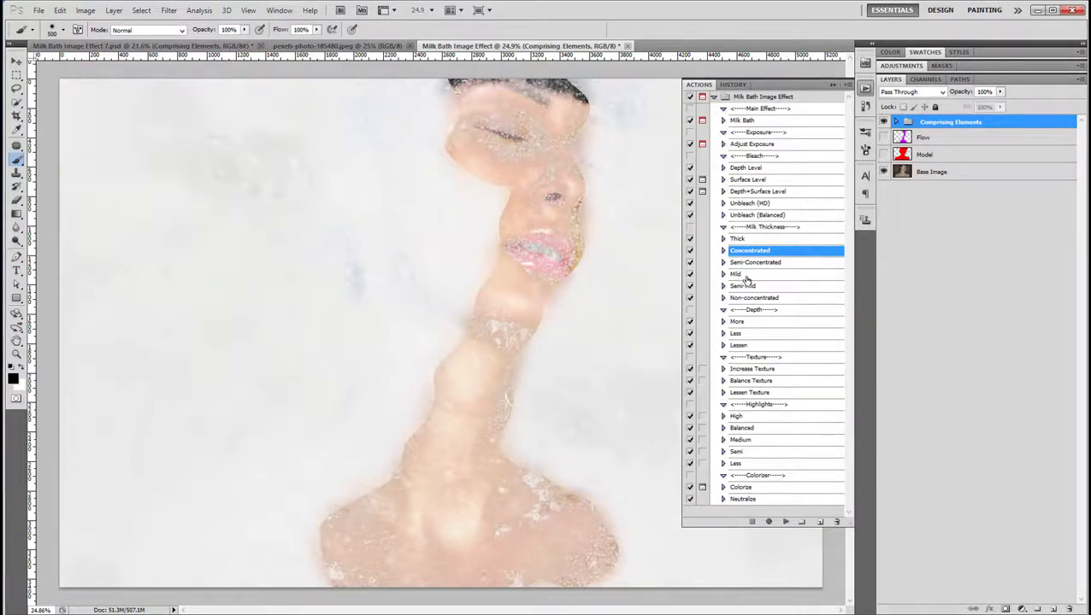
click(746, 277)
click(785, 522)
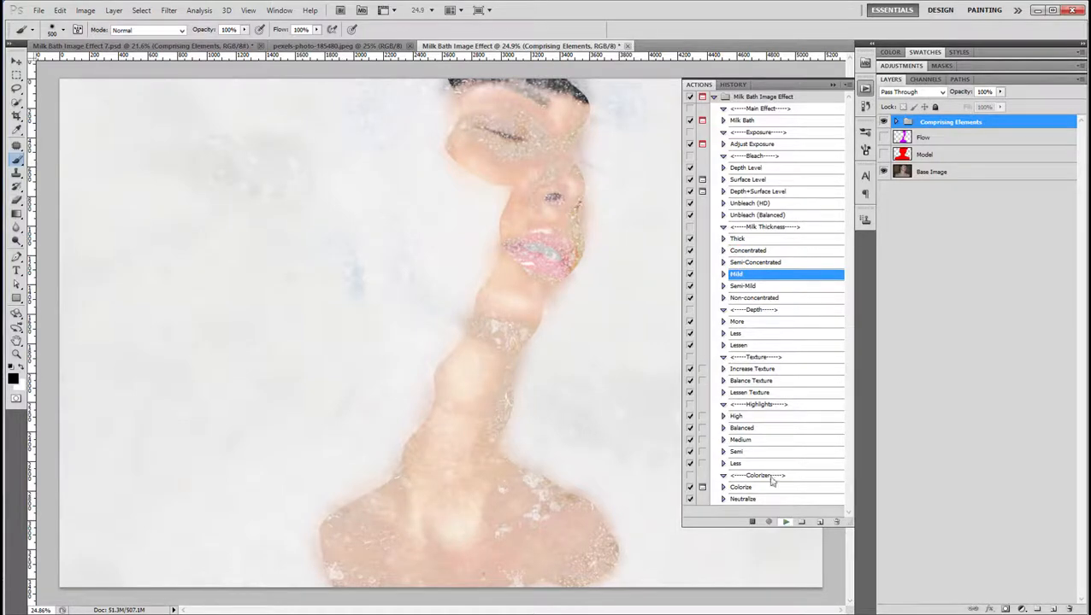
click(830, 85)
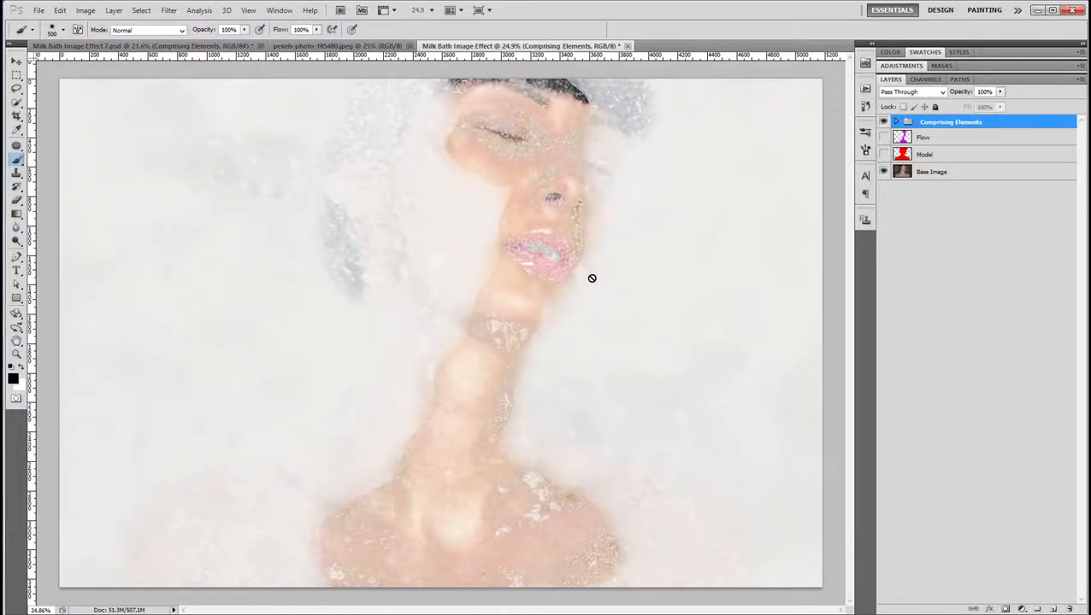
Deselect the layers and examine up close how the milk blends around the portrait's face, neck and shoulders.
scroll(496, 320, up, 2)
key(v)
key(alt+v)
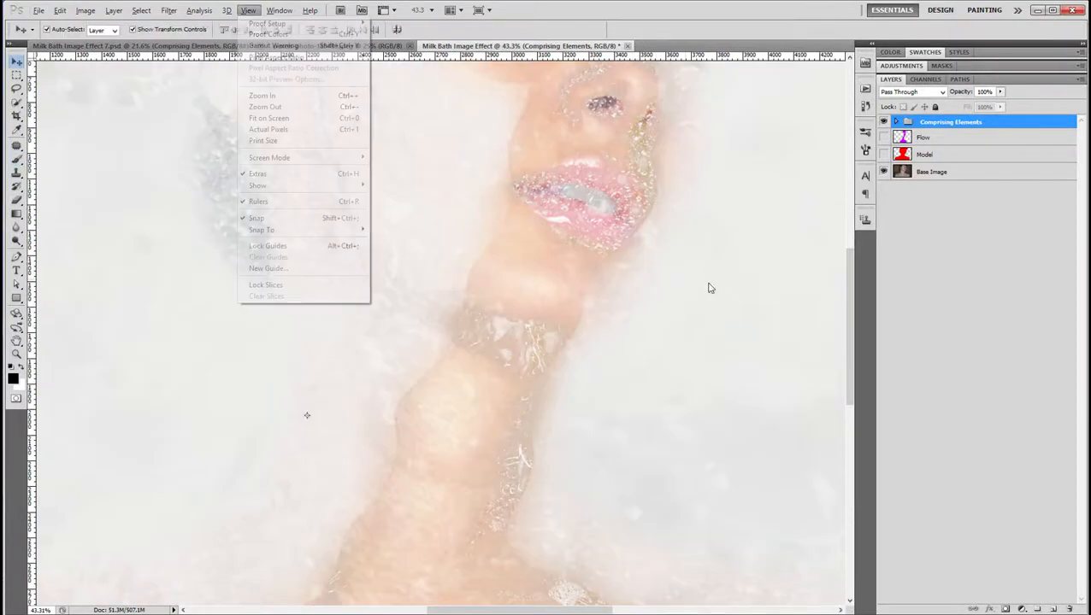
click(934, 335)
drag(416, 496, 472, 340)
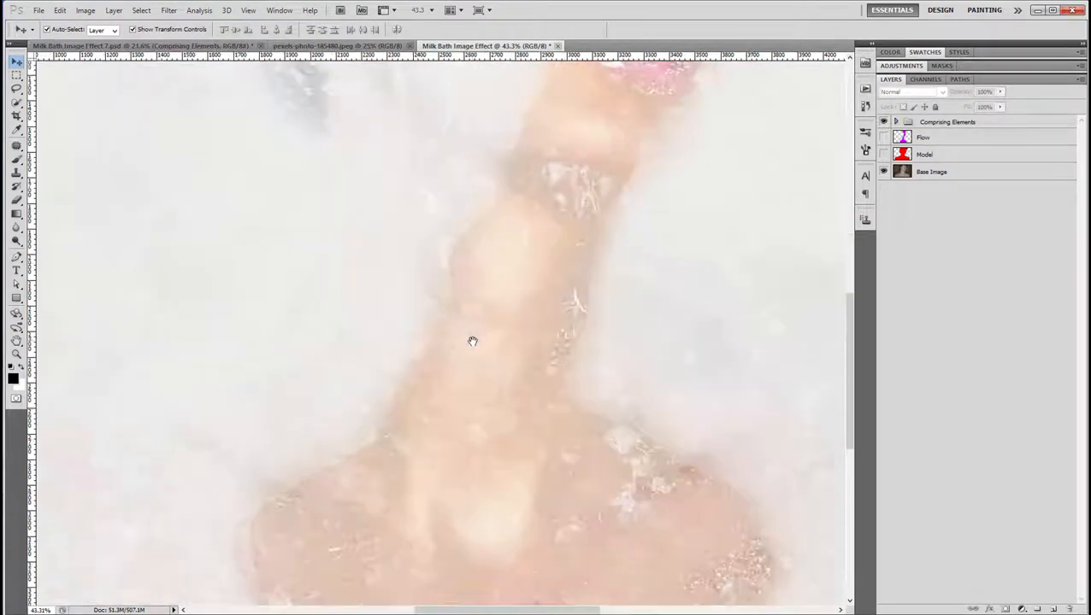
key(b)
mouse_move(519, 187)
mouse_down()
mouse_move(536, 297)
mouse_move(486, 384)
mouse_move(494, 349)
mouse_up()
Examine the portrait in full-screen mode, from the lips down to the shoulders and as a whole, and return to the standard screen mode.
key(f)
key(f)
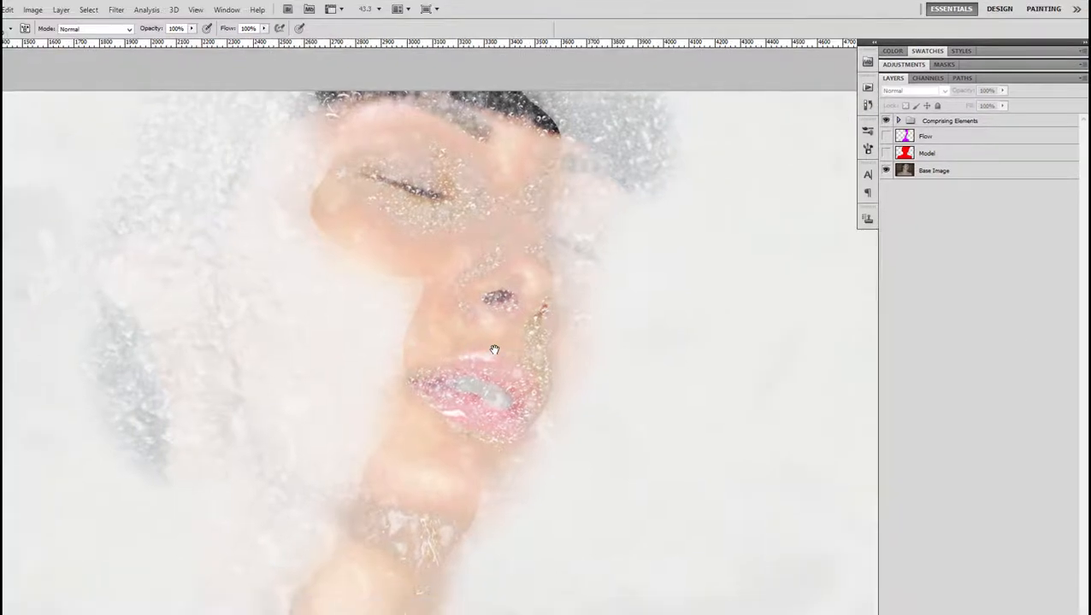
drag(529, 384, 729, 137)
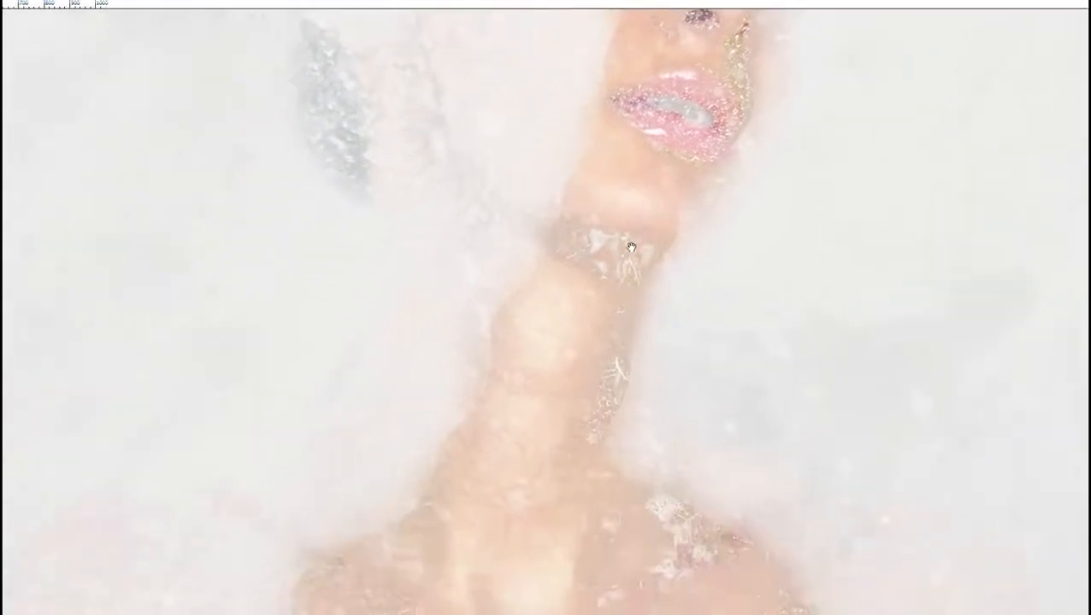
drag(624, 363, 616, 205)
scroll(588, 385, up, 1)
scroll(588, 384, up, 2)
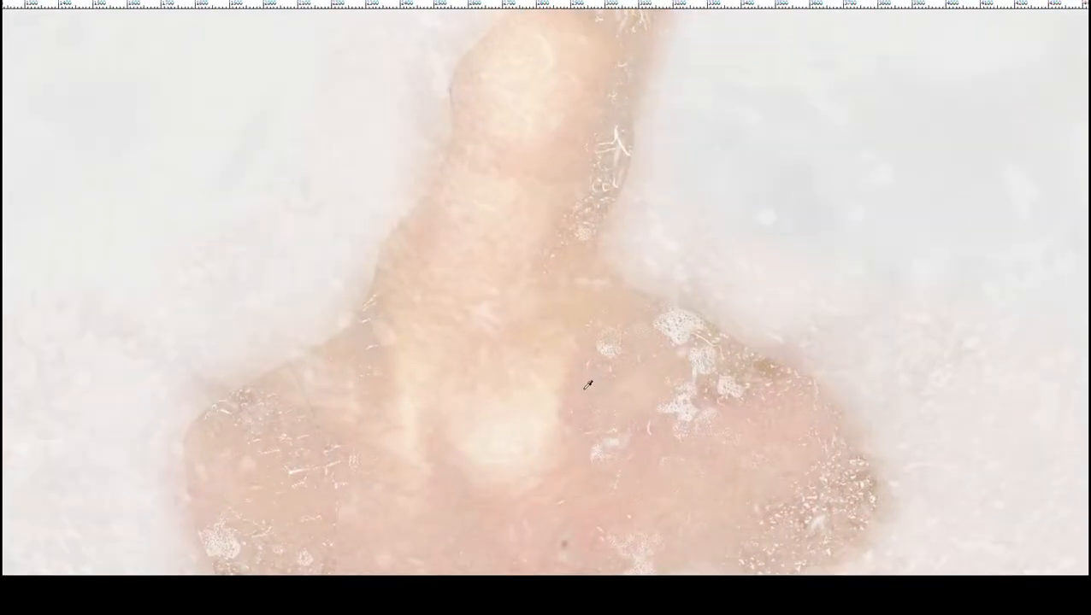
scroll(588, 385, down, 10)
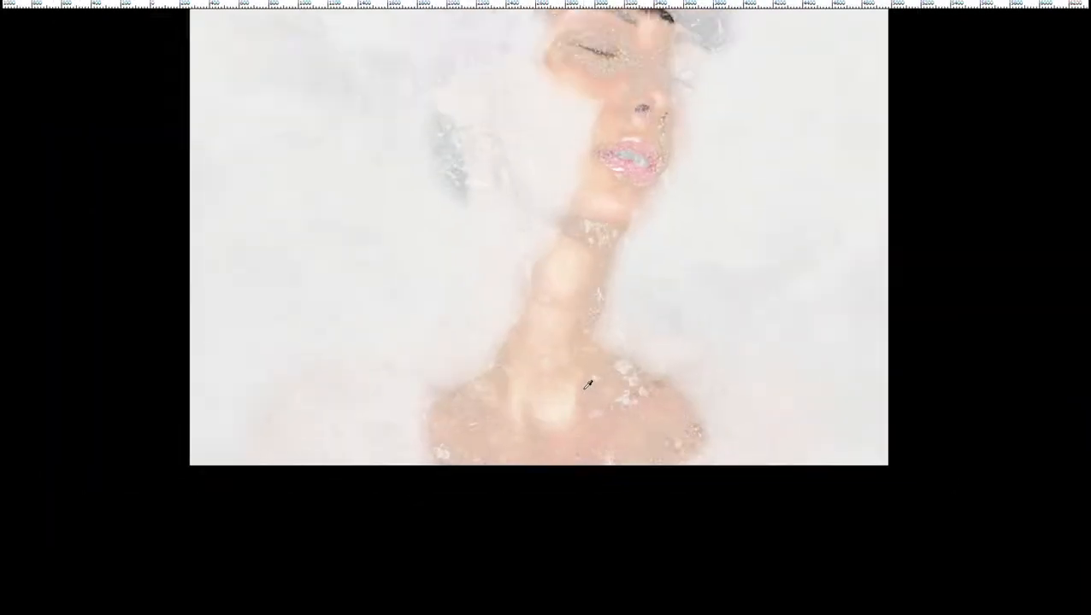
scroll(588, 385, up, 1)
drag(660, 263, 629, 353)
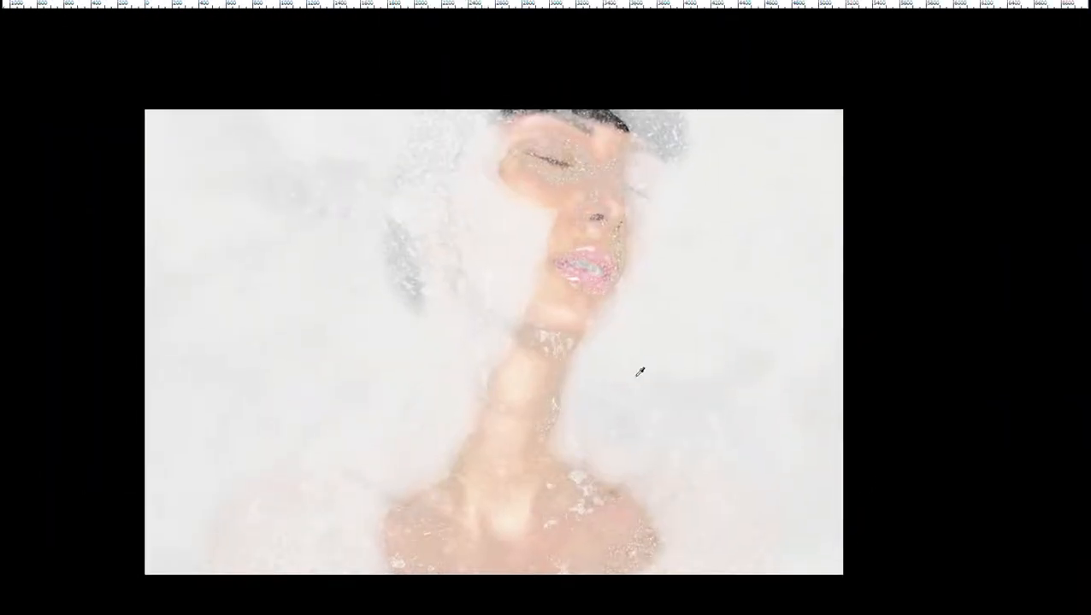
scroll(639, 373, up, 1)
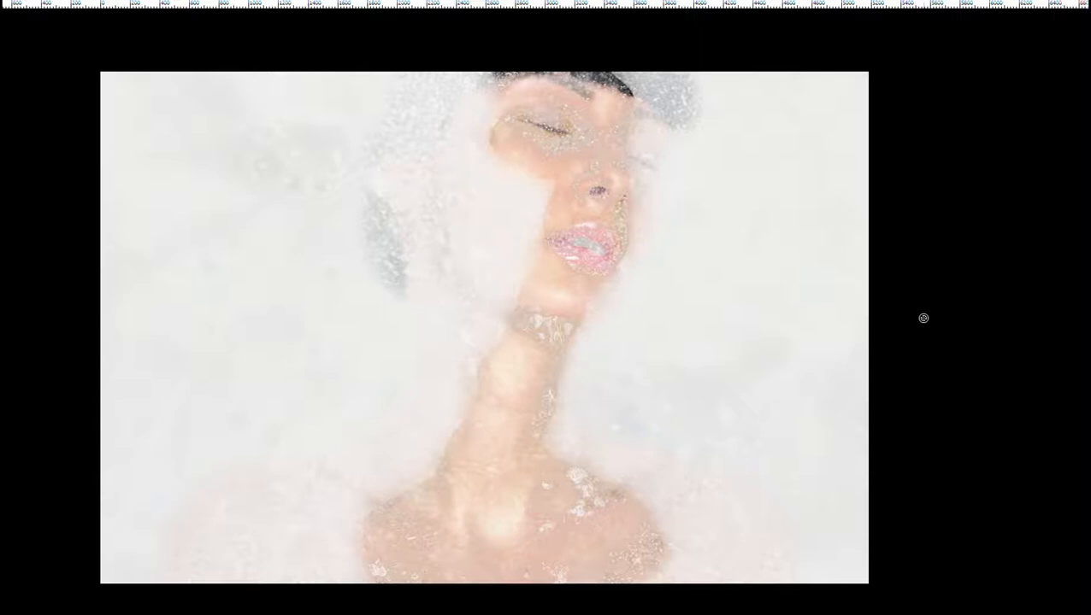
key(f)
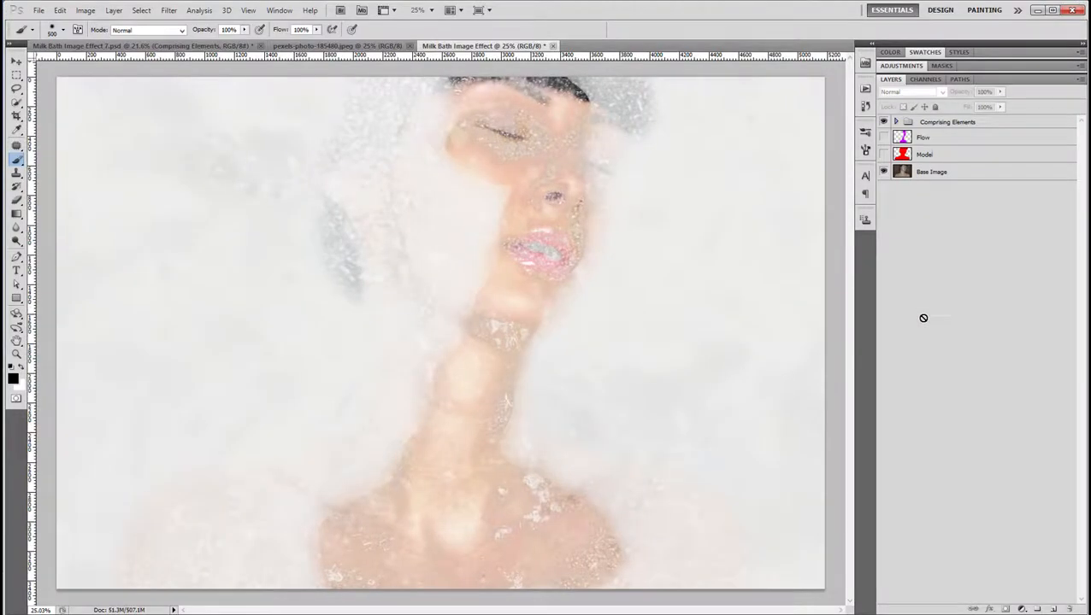
key(ctrl+plus)
Display the actions list, collapse the Milk Bath Image Effect action set and select it.
click(866, 88)
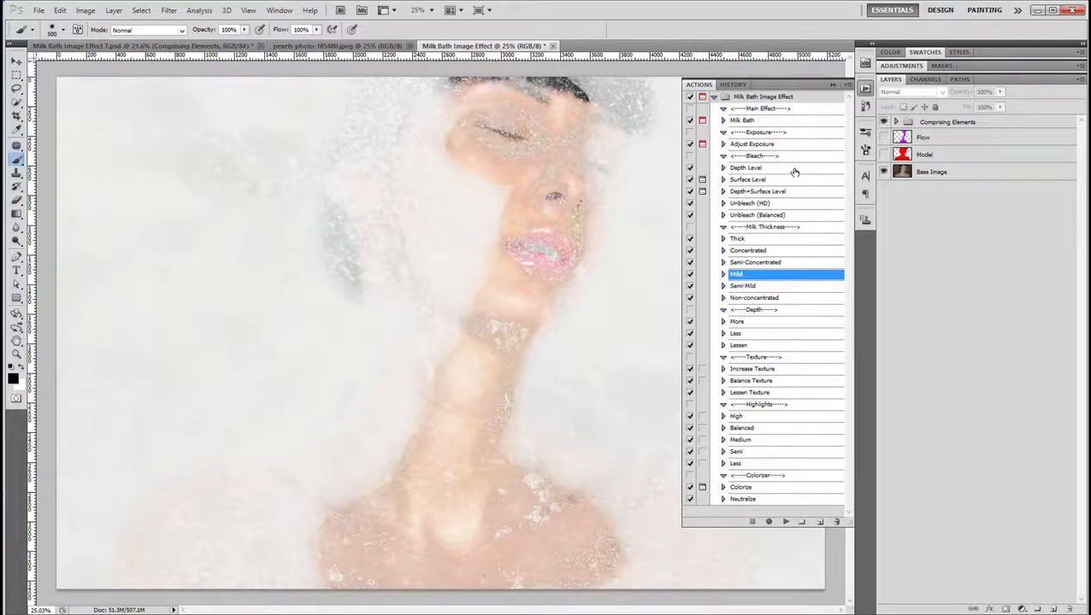
click(713, 97)
double_click(740, 98)
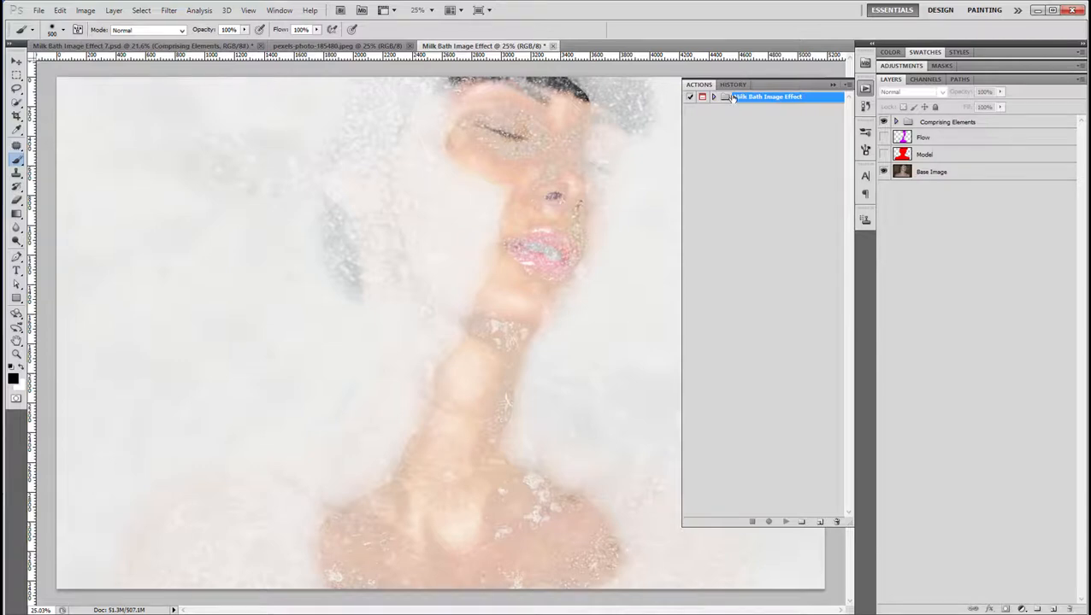
Switch to Milk Bath Image Effect 7.psd and hide and restore Comprising Elements, Flow and Model to compare the effect with the original photo.
click(148, 47)
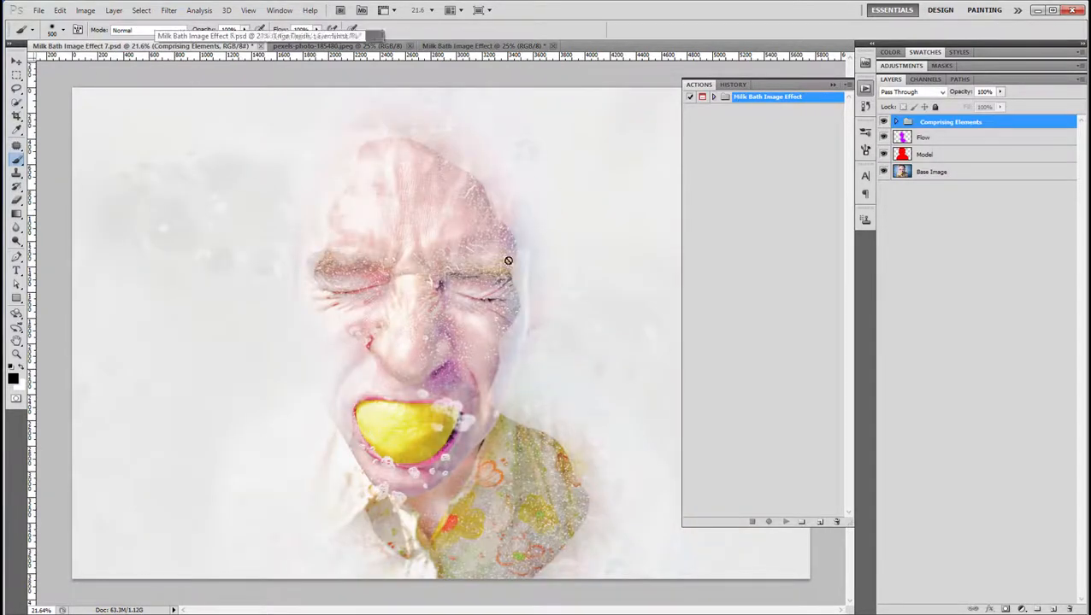
scroll(448, 308, up, 1)
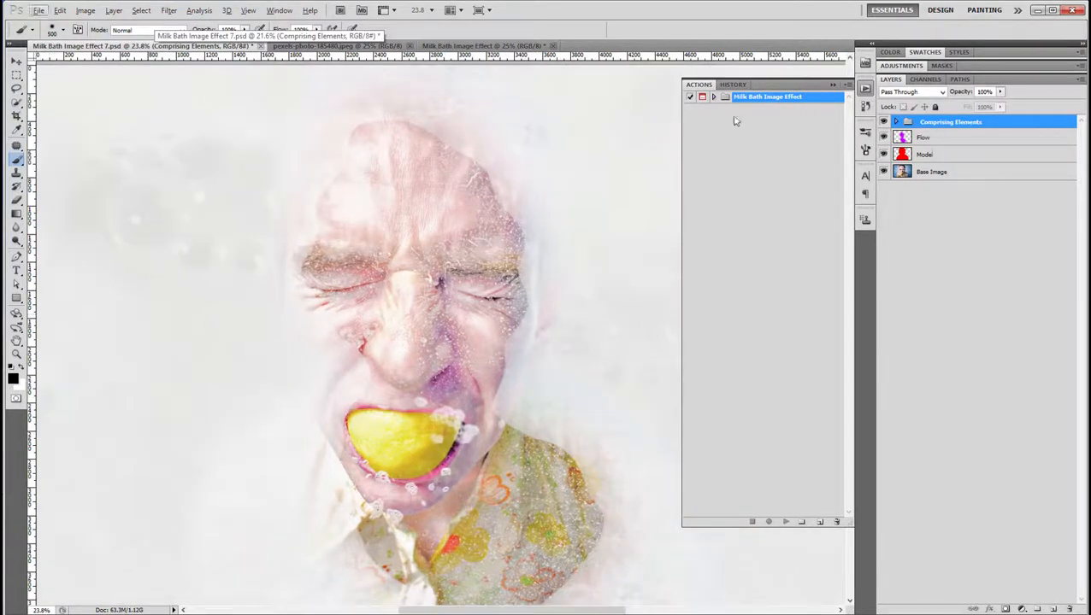
click(883, 122)
click(884, 138)
click(885, 154)
click(884, 154)
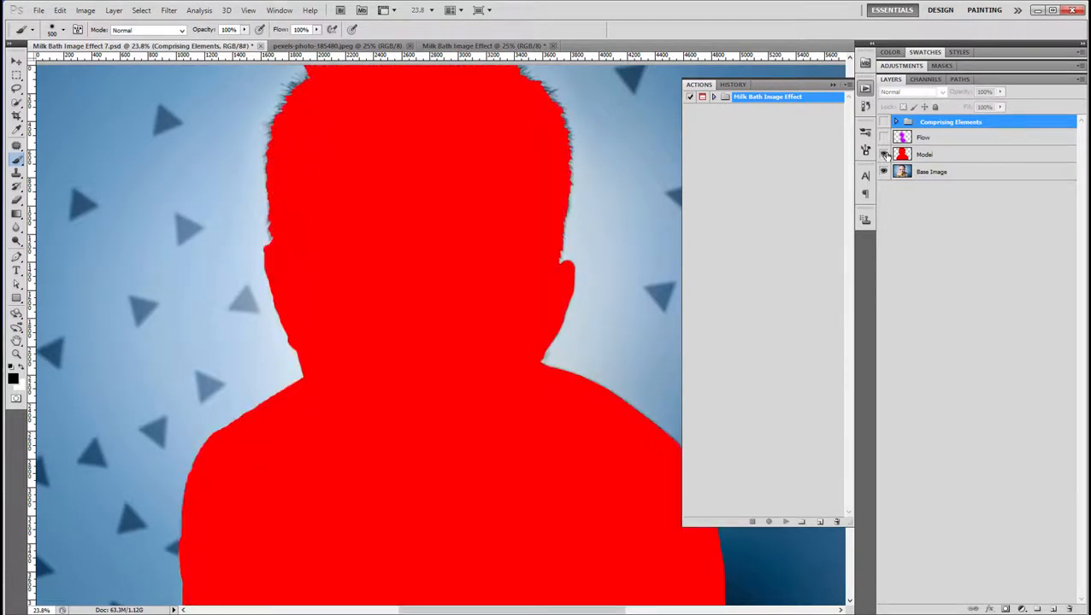
click(884, 138)
click(883, 122)
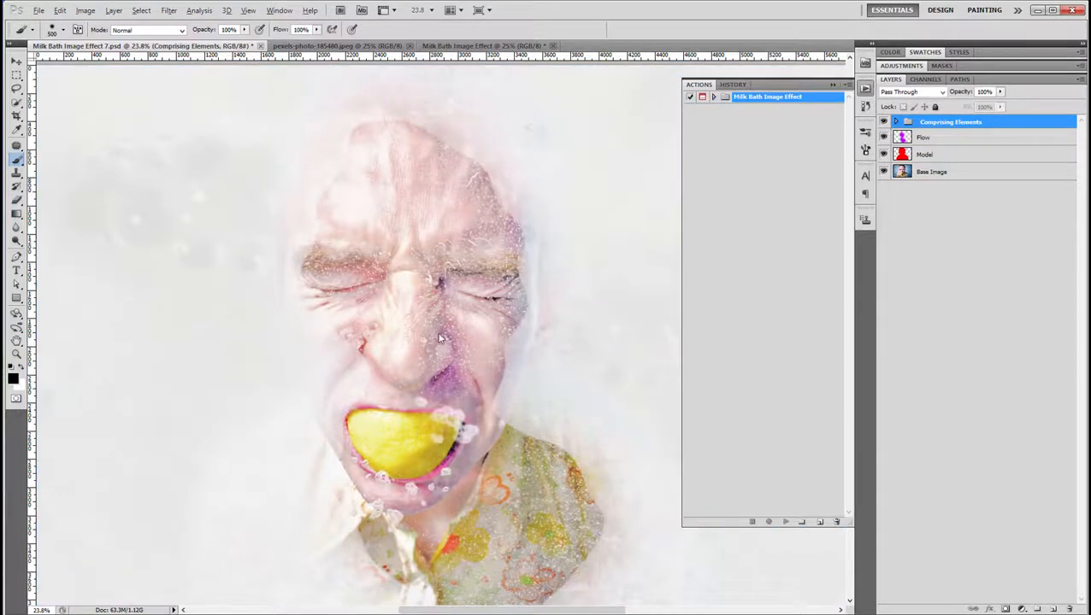
Close the actions list and examine the particles and texture on the lemon-biting man's face up close and in the full composition.
scroll(435, 337, up, 3)
click(832, 88)
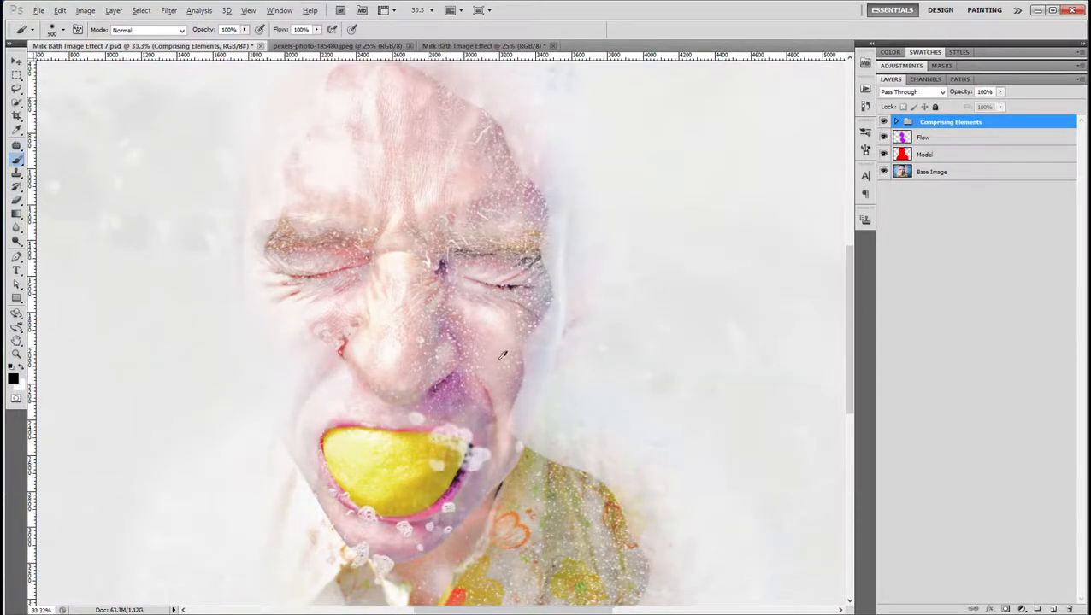
scroll(500, 355, up, 2)
scroll(541, 414, up, 2)
drag(558, 341, 621, 303)
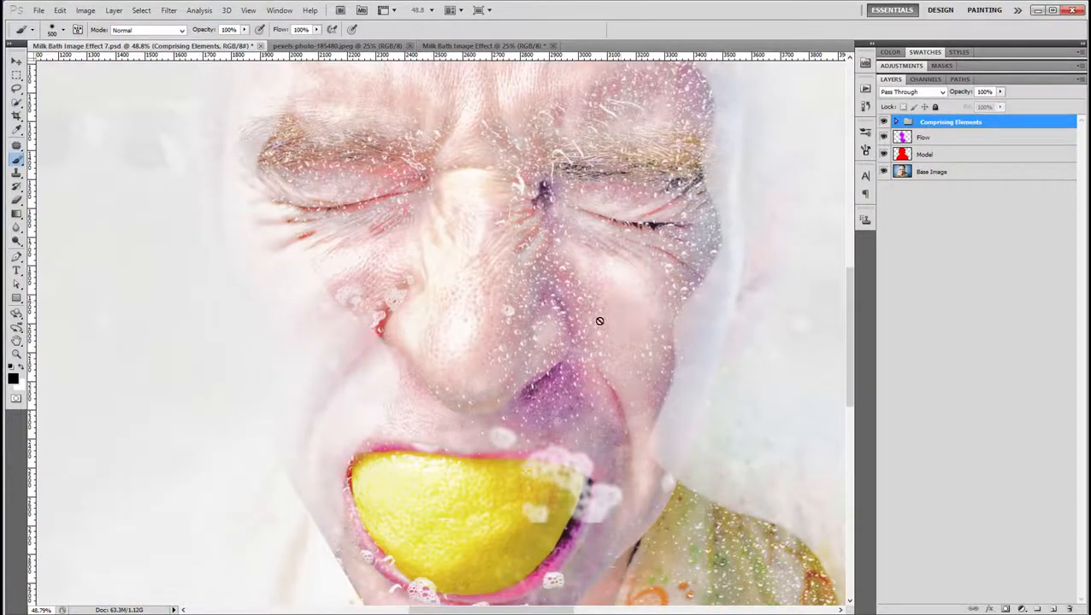
scroll(584, 334, down, 3)
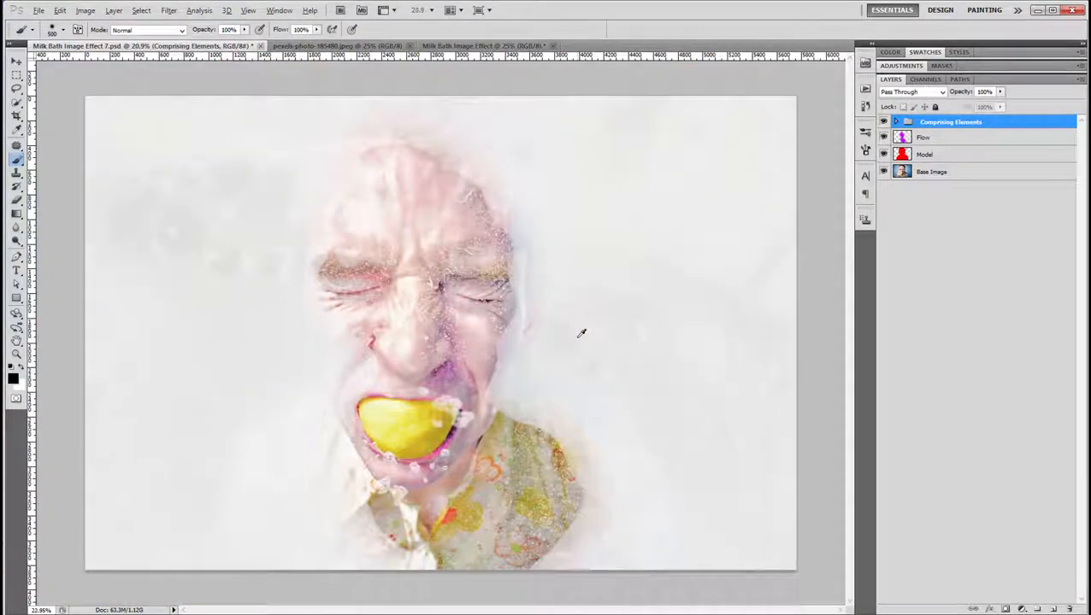
scroll(580, 332, up, 1)
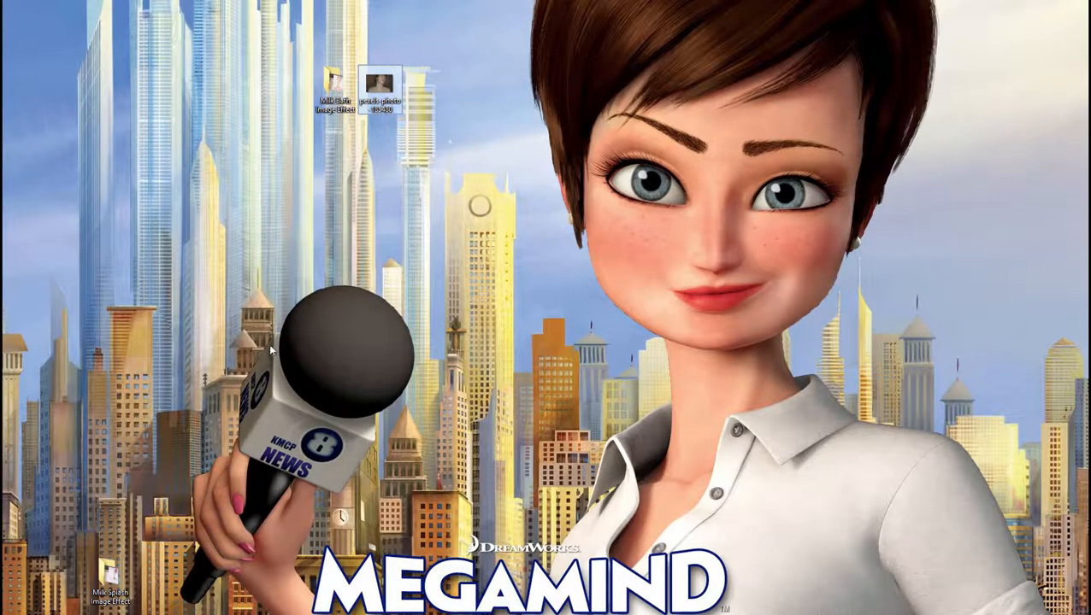
On the desktop, move the Milk Splash Image Effect folder beside the portrait photo and open its Extended Version subfolder.
click(229, 414)
drag(118, 577, 454, 99)
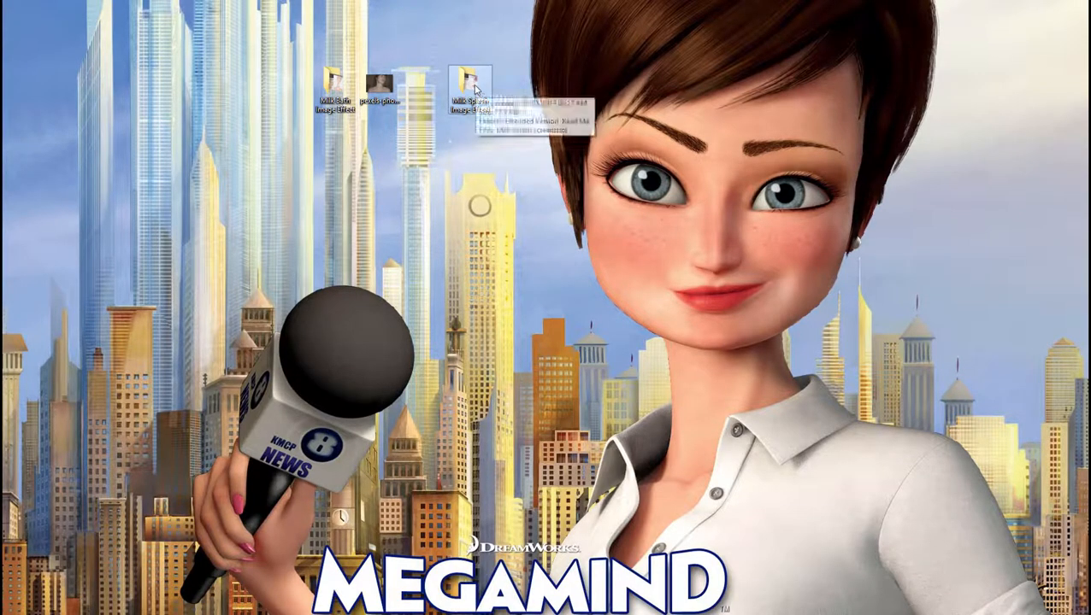
double_click(476, 88)
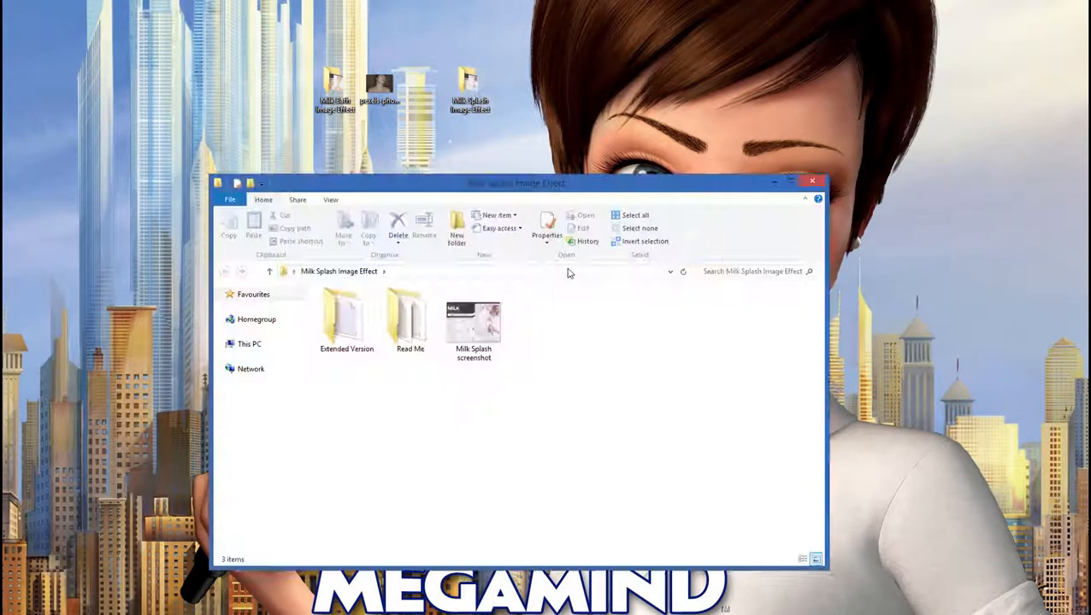
click(365, 345)
double_click(365, 345)
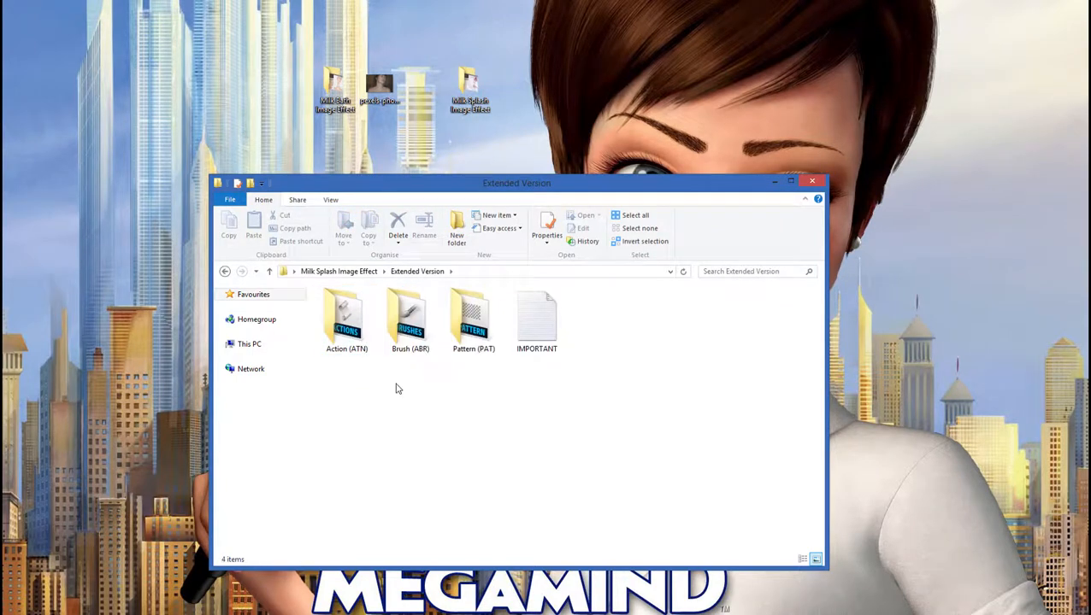
Load the Milk Splash Image Effect action from the Action (ATN) folder into Photoshop and display the actions list.
double_click(357, 301)
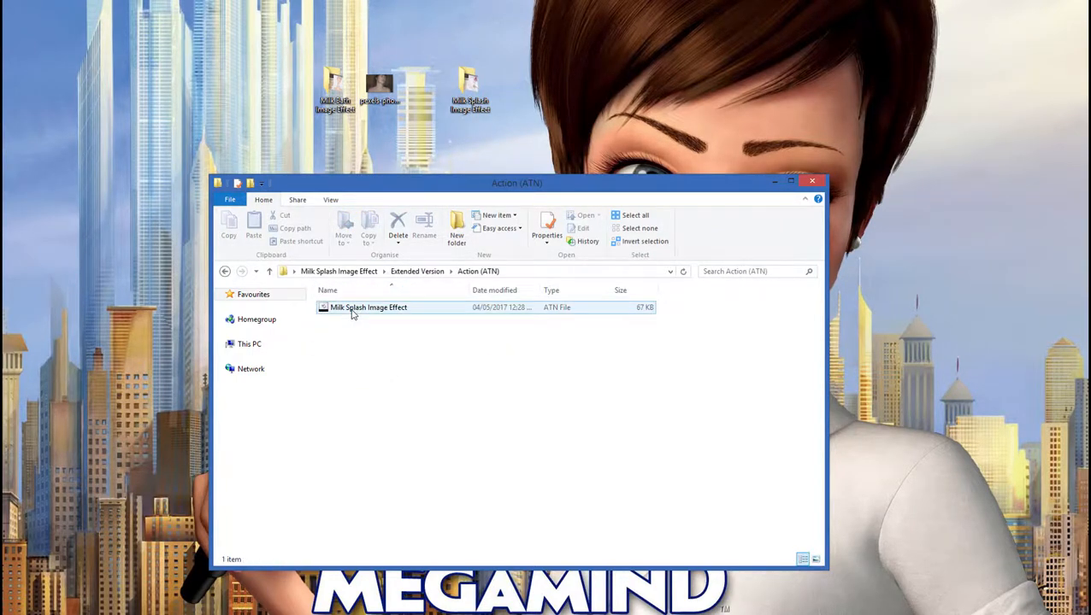
double_click(352, 312)
click(865, 91)
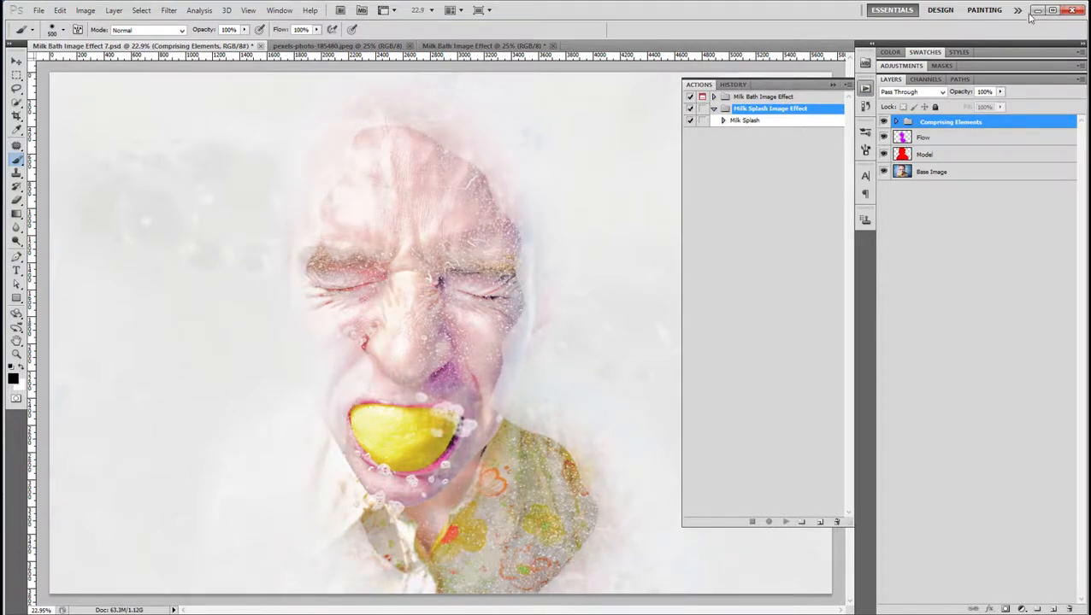
Return to the Extended Version folder and load Milk Brush SIE from the Brush (ABR) folder.
click(1036, 10)
click(225, 272)
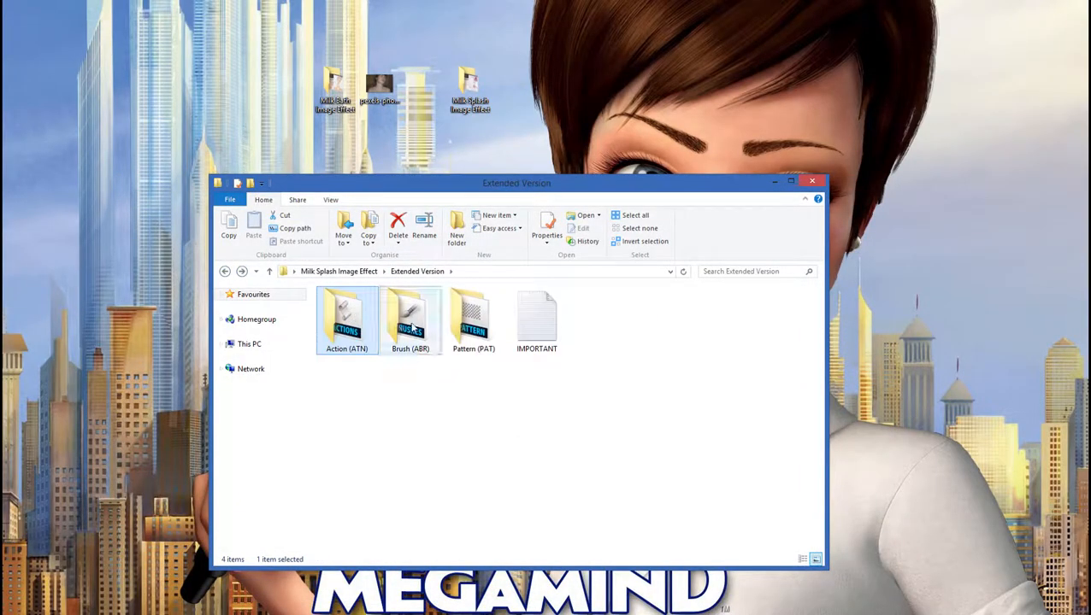
double_click(408, 316)
double_click(373, 310)
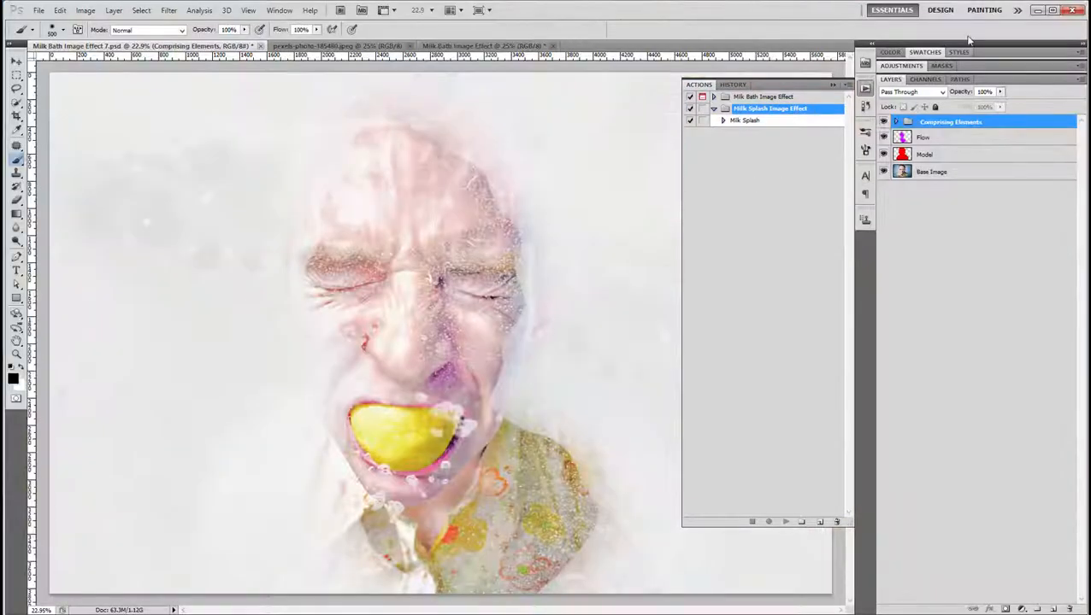
Go back to the Extended Version folder and load the Milk Splash SIE pattern from the Pattern (PAT) folder.
click(1034, 12)
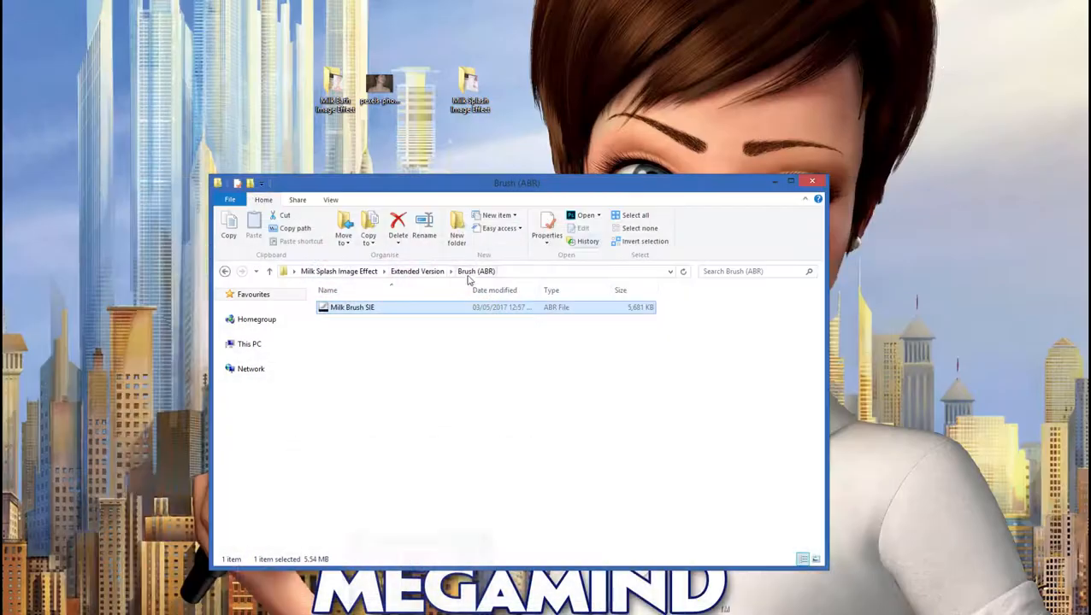
click(225, 272)
double_click(462, 329)
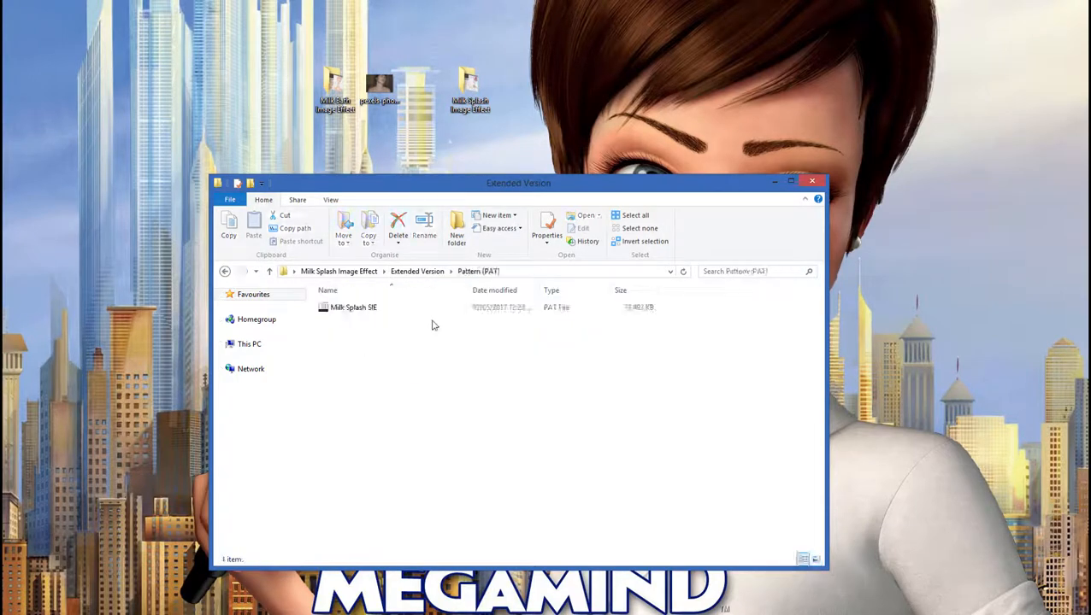
double_click(398, 317)
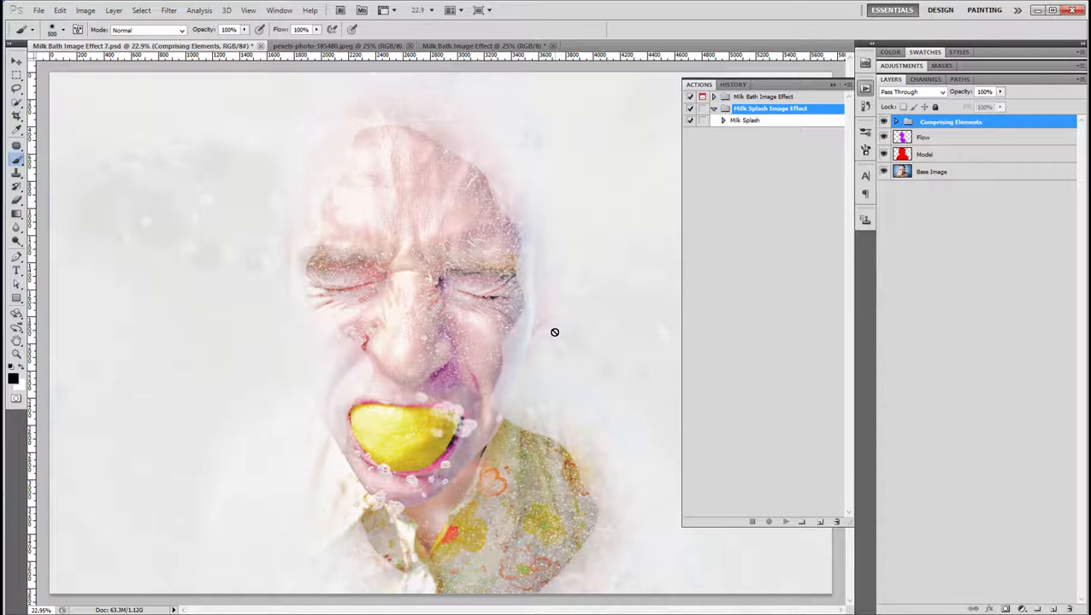
Check the Pen tool's Paths mode and the Brush tool's opacity and flow settings.
key(p)
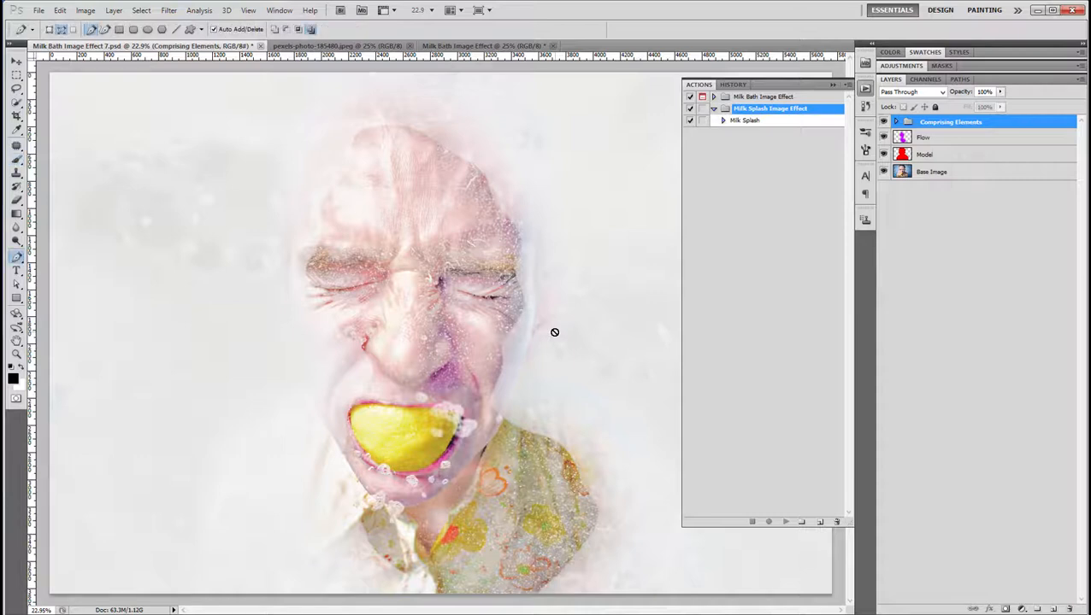
click(17, 259)
click(56, 259)
key(b)
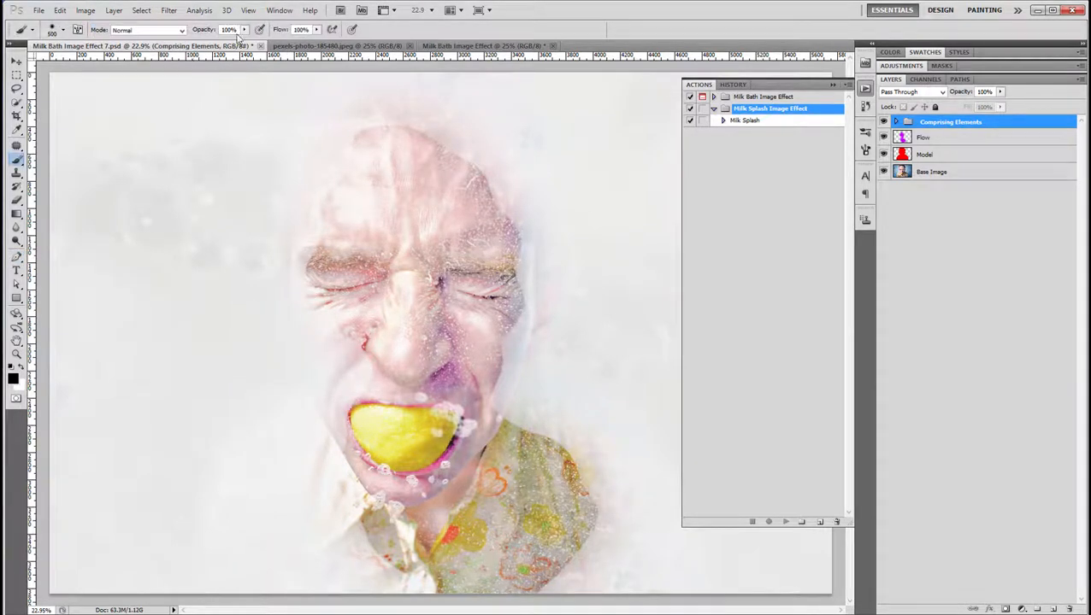
click(295, 30)
Draw a curved Pen path along the left side of the man's head and play the Milk Splash action on it.
key(p)
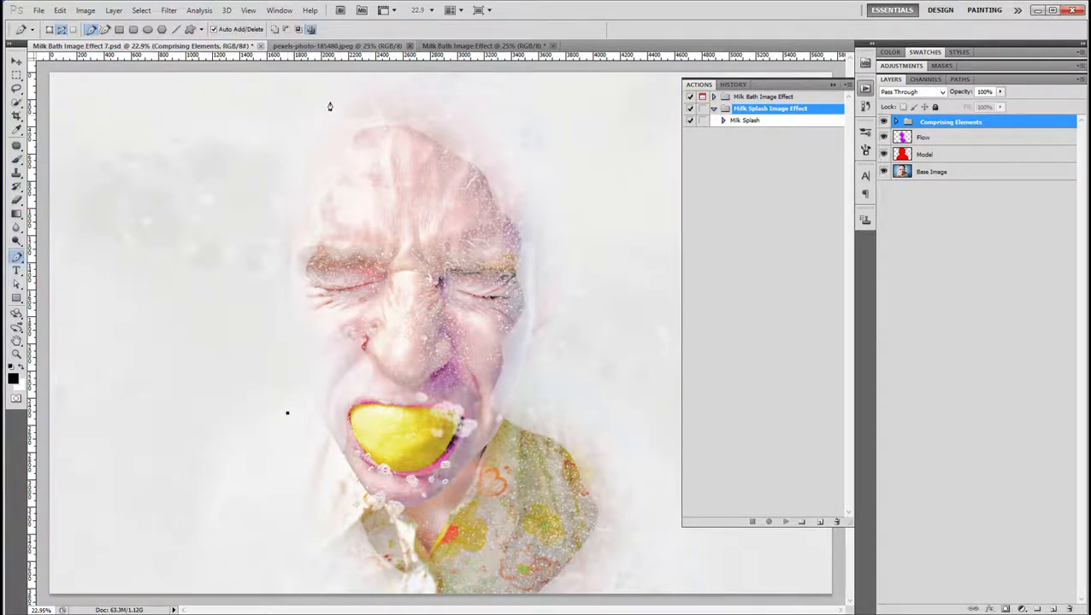
drag(334, 97, 514, 1)
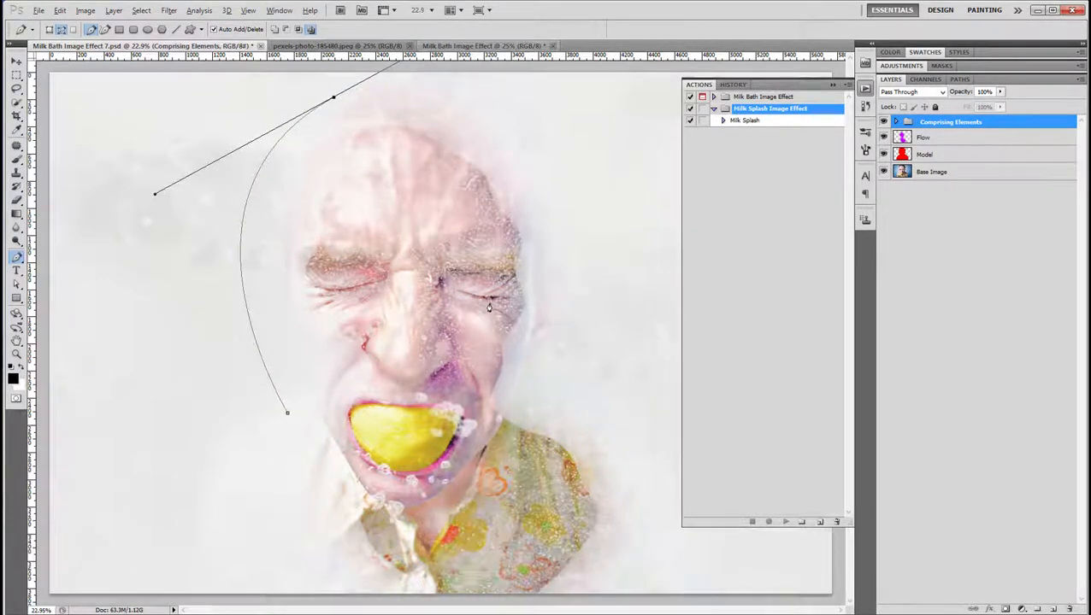
scroll(488, 308, down, 1)
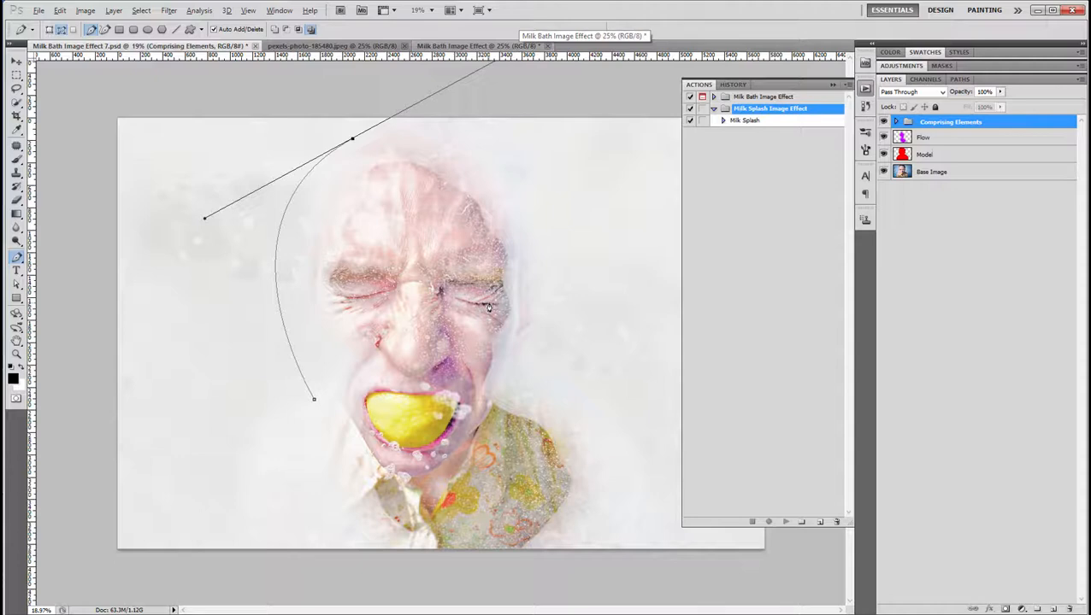
click(745, 120)
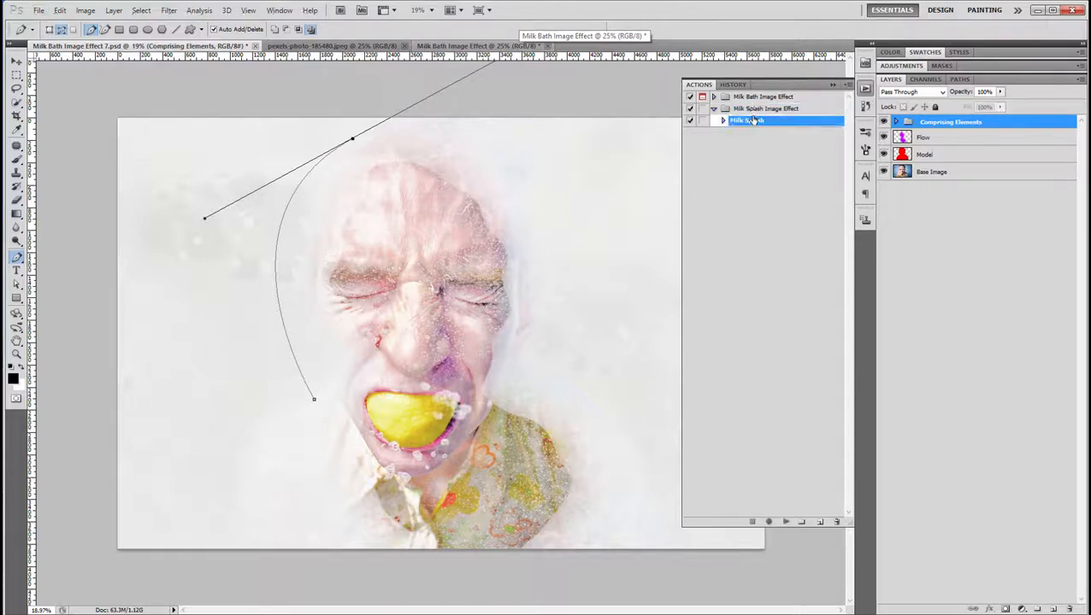
click(785, 524)
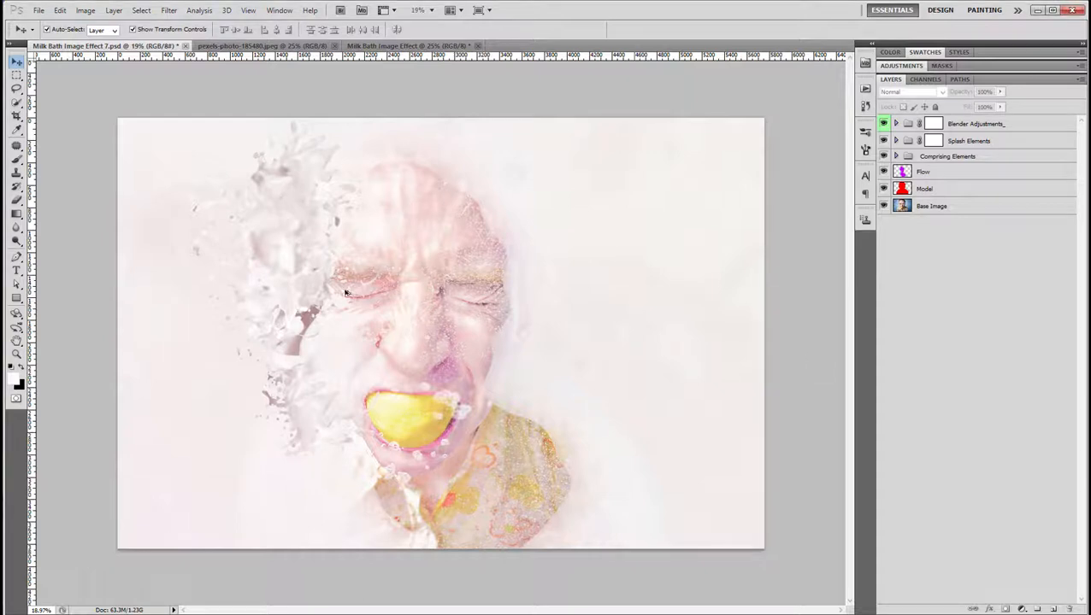
Examine the milk splash beside the man's face up close and in the full composition.
scroll(345, 294, up, 2)
drag(305, 177, 340, 247)
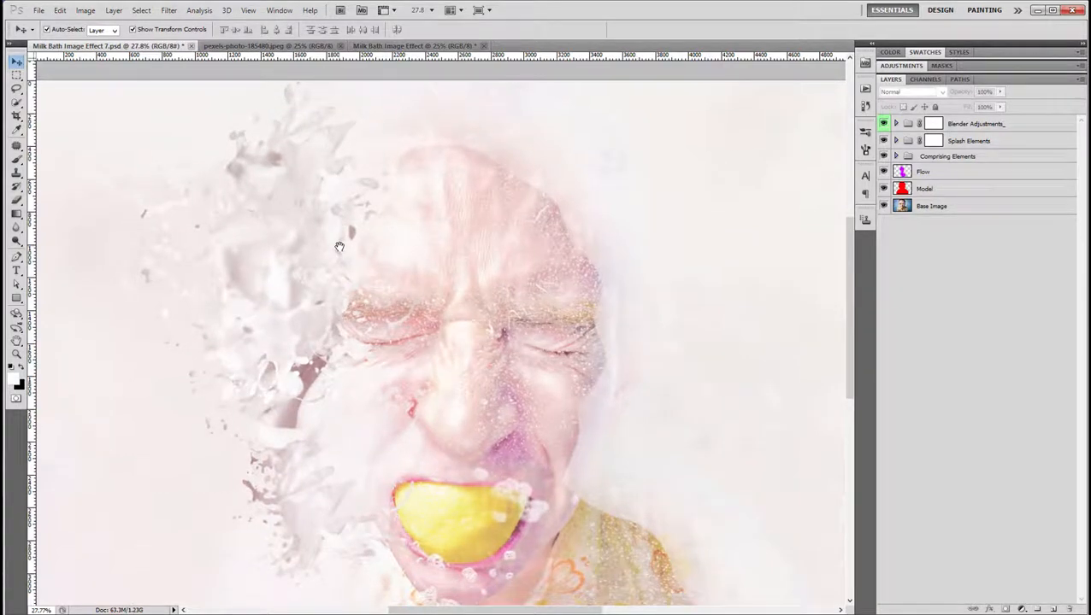
scroll(292, 330, up, 1)
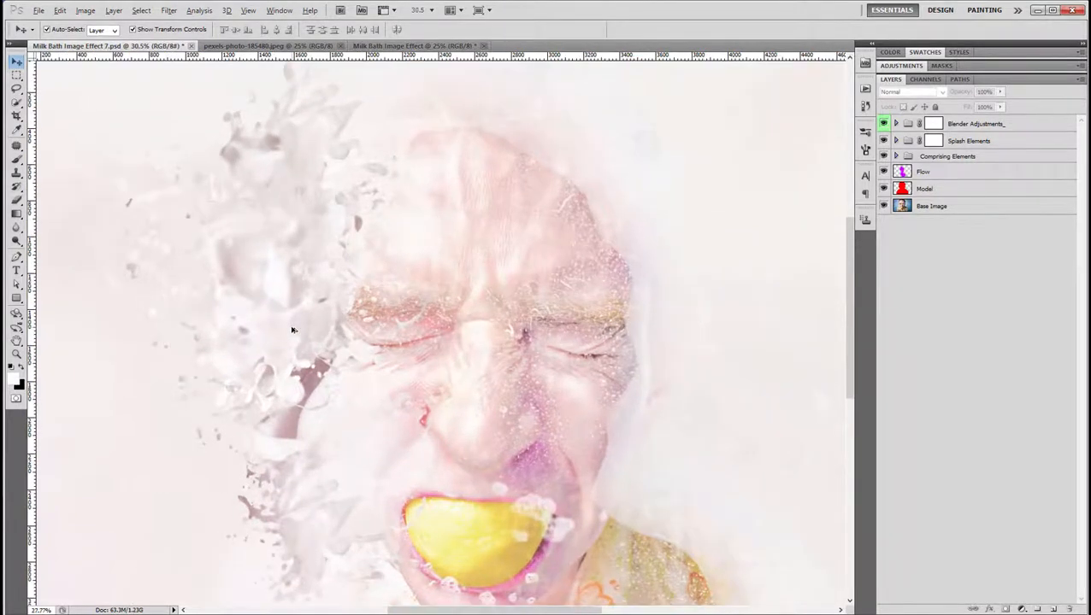
scroll(293, 330, down, 2)
scroll(292, 330, down, 3)
scroll(293, 330, up, 1)
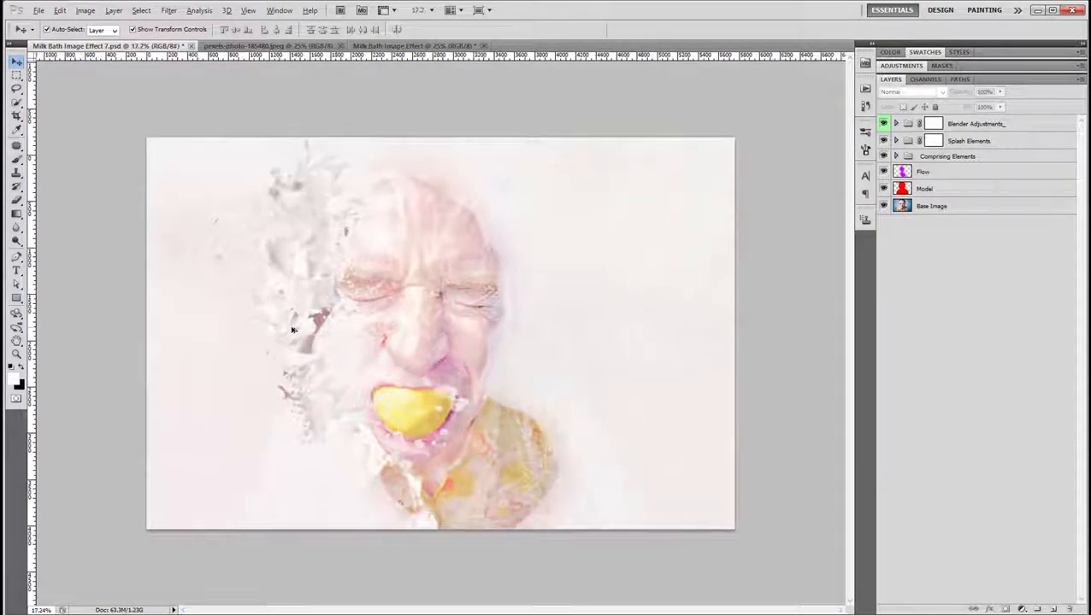
scroll(292, 330, up, 1)
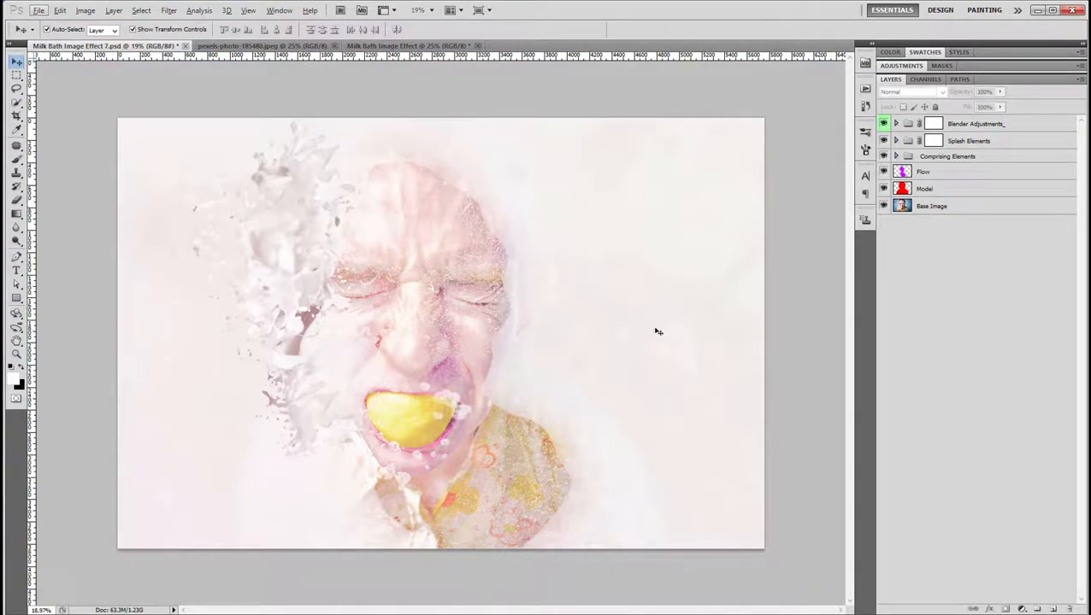
scroll(383, 348, up, 1)
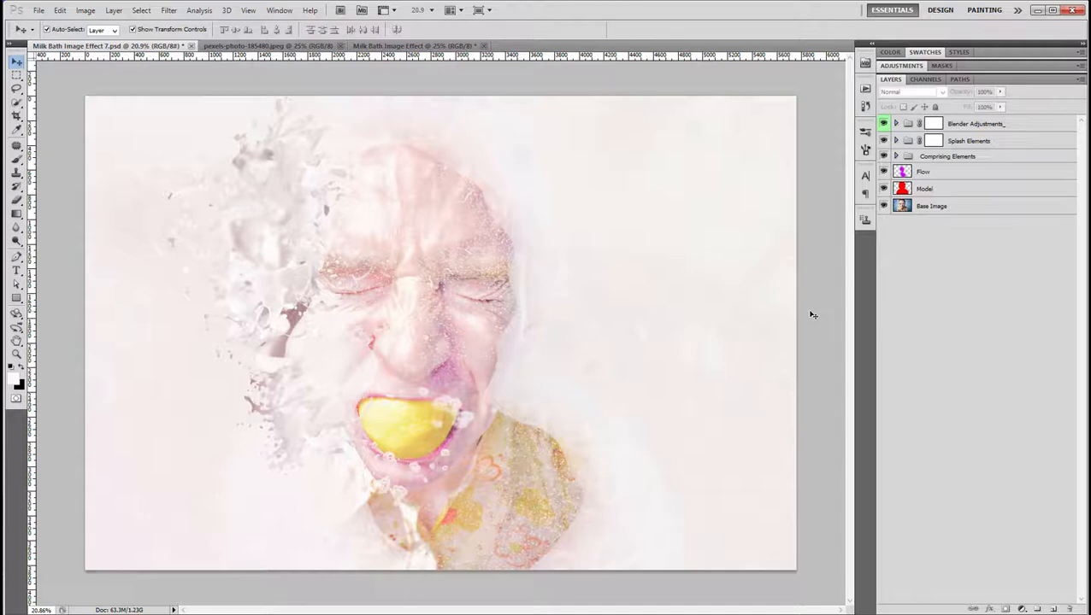
Draw a second curved Pen path along the right side of the man's head and play the Milk Splash action again.
key(p)
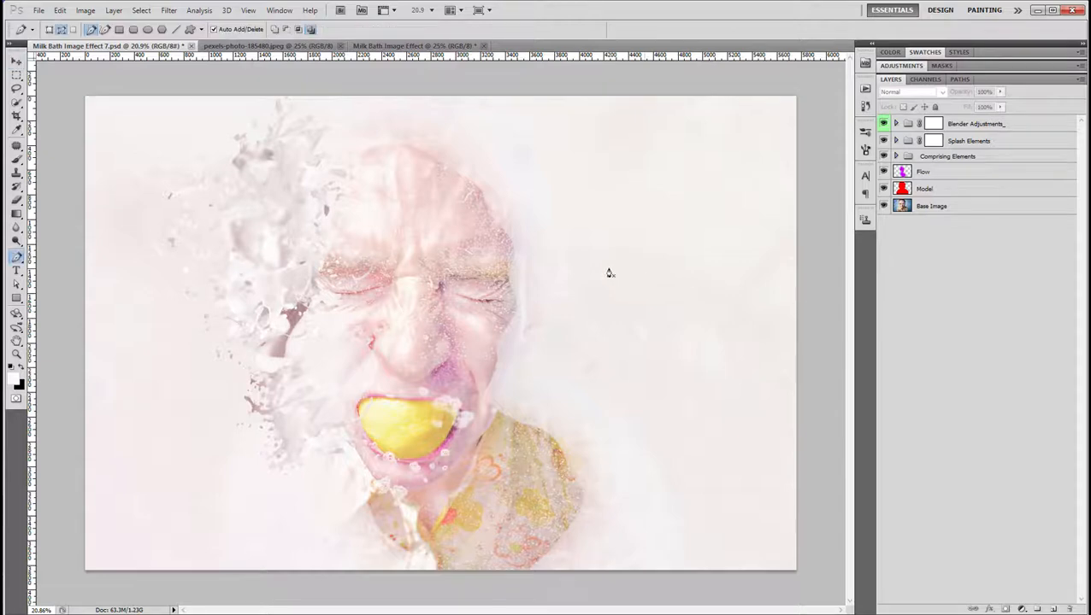
click(527, 397)
drag(518, 115, 438, 3)
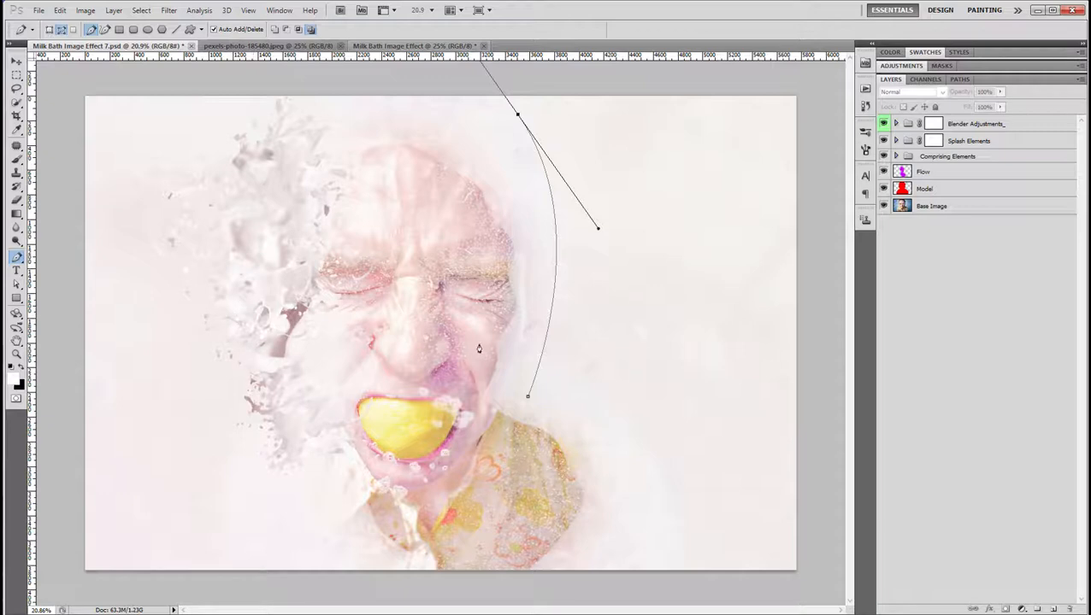
click(16, 64)
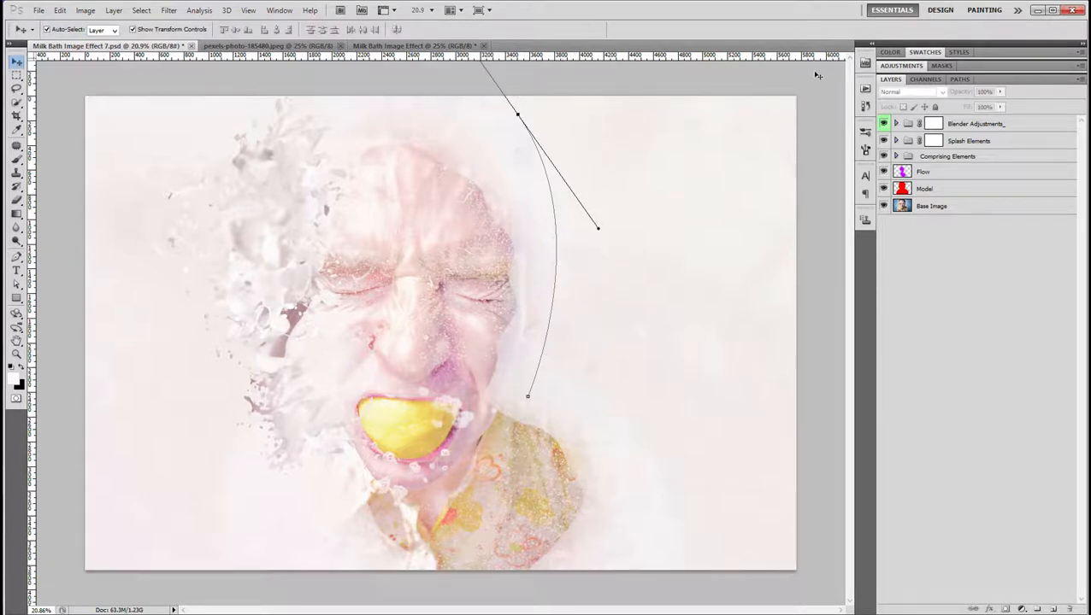
click(864, 88)
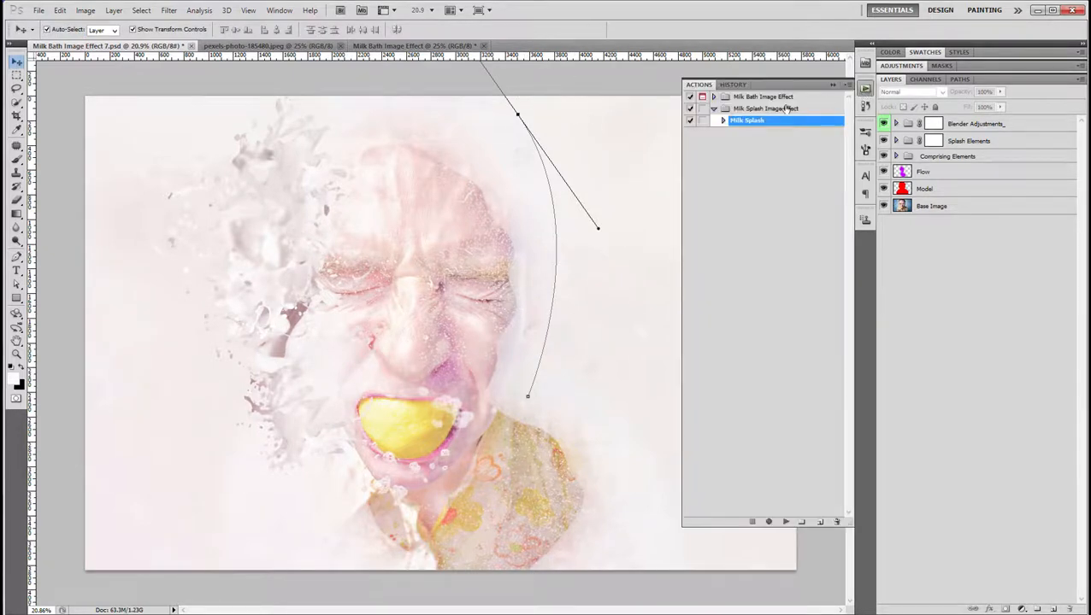
click(784, 522)
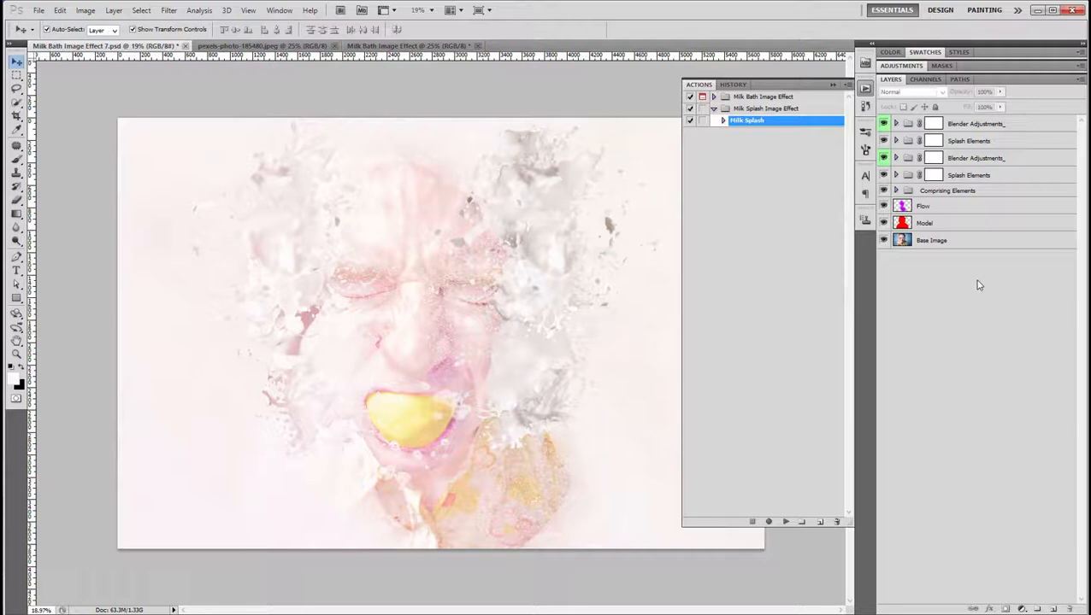
Hide the lower Blender Adjustments_ group and expand the topmost Blender Adjustments_ group.
click(974, 160)
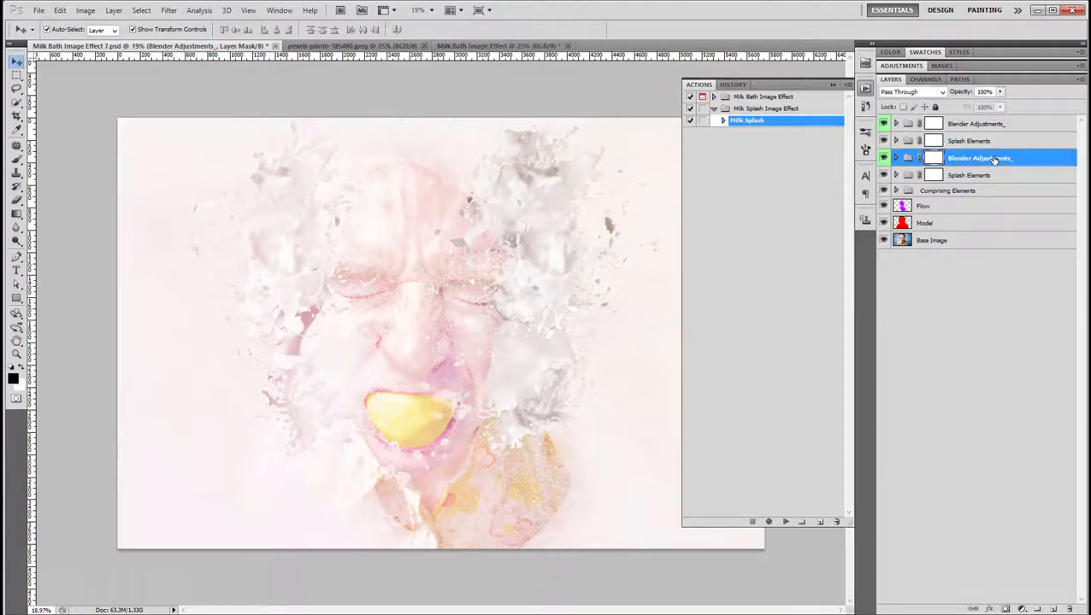
click(883, 158)
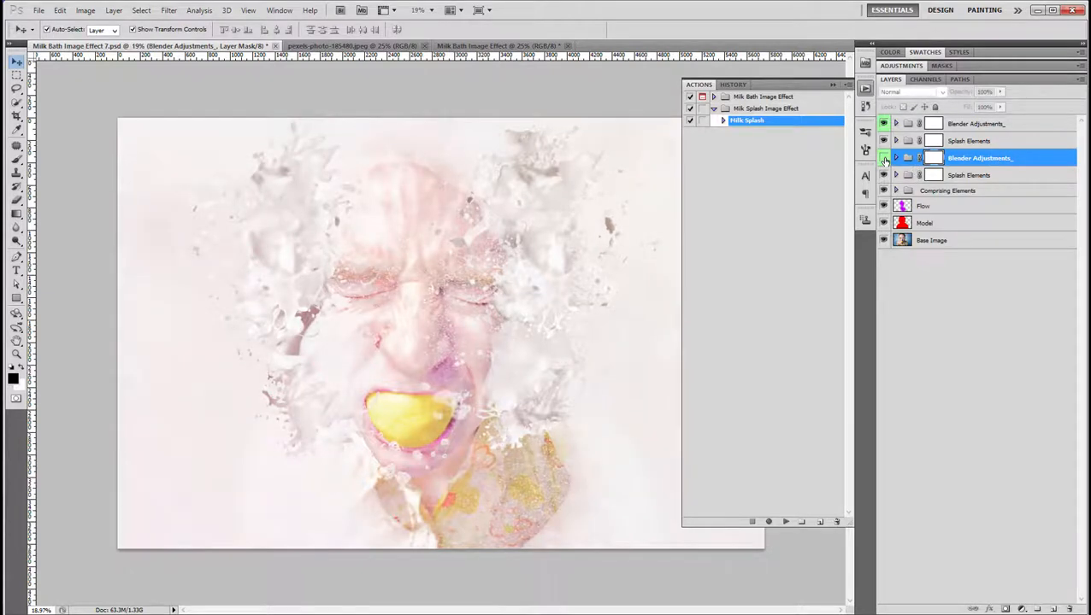
click(969, 126)
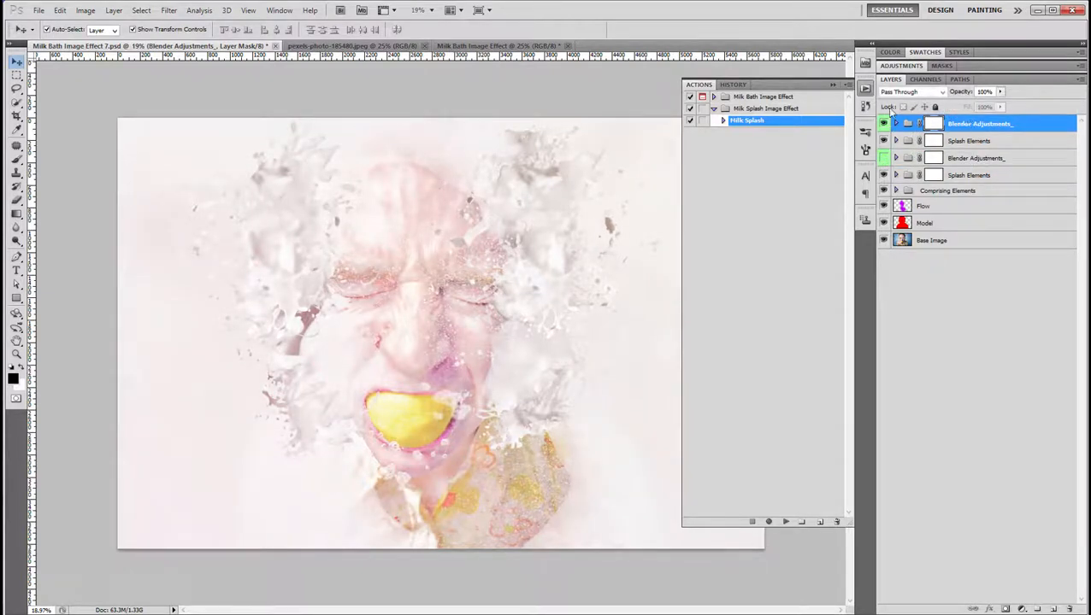
click(834, 88)
click(896, 124)
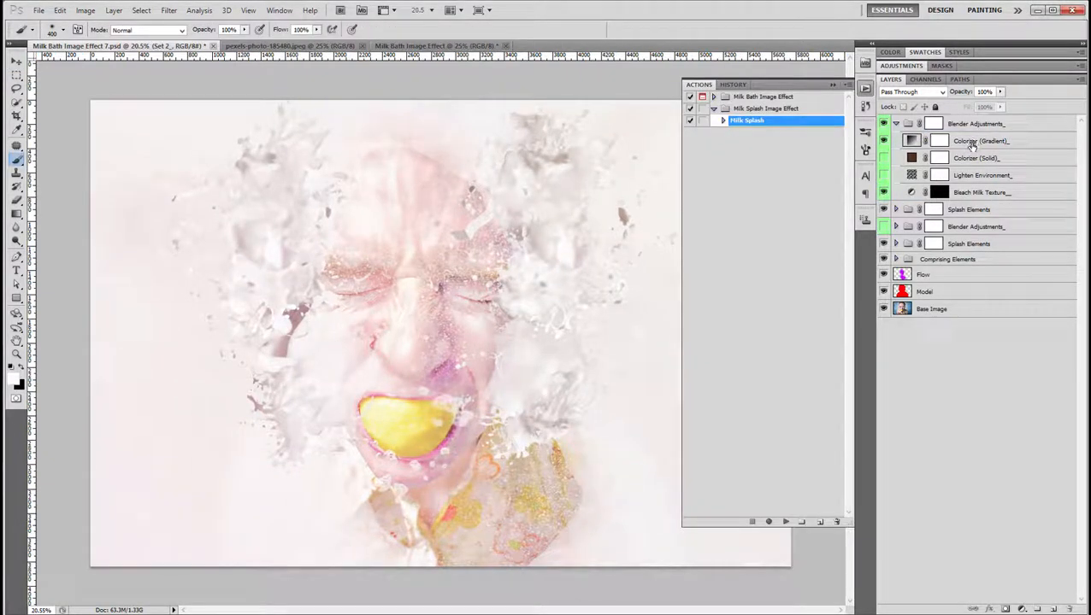
Randomize the noise gradient of the Colorizer (Gradient)_ layer to an olive-green-to-amber blend and apply it.
click(971, 146)
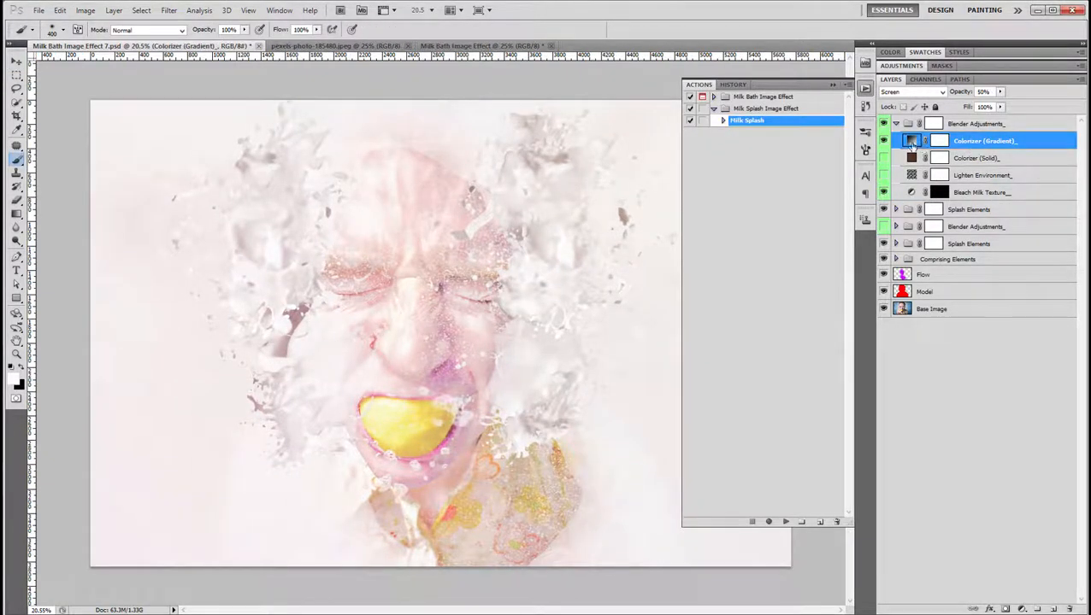
double_click(912, 144)
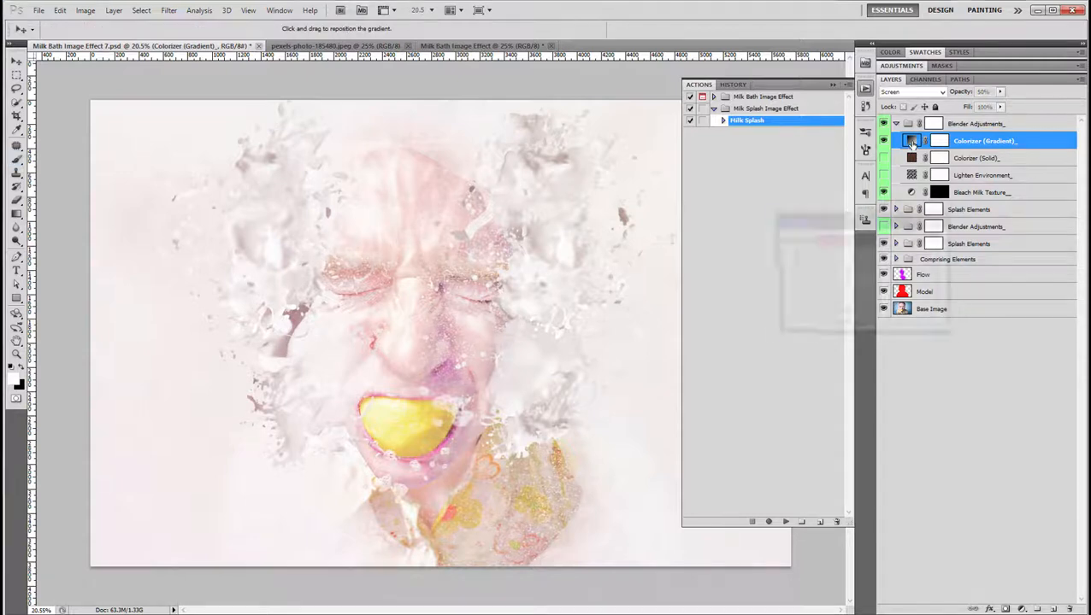
click(862, 245)
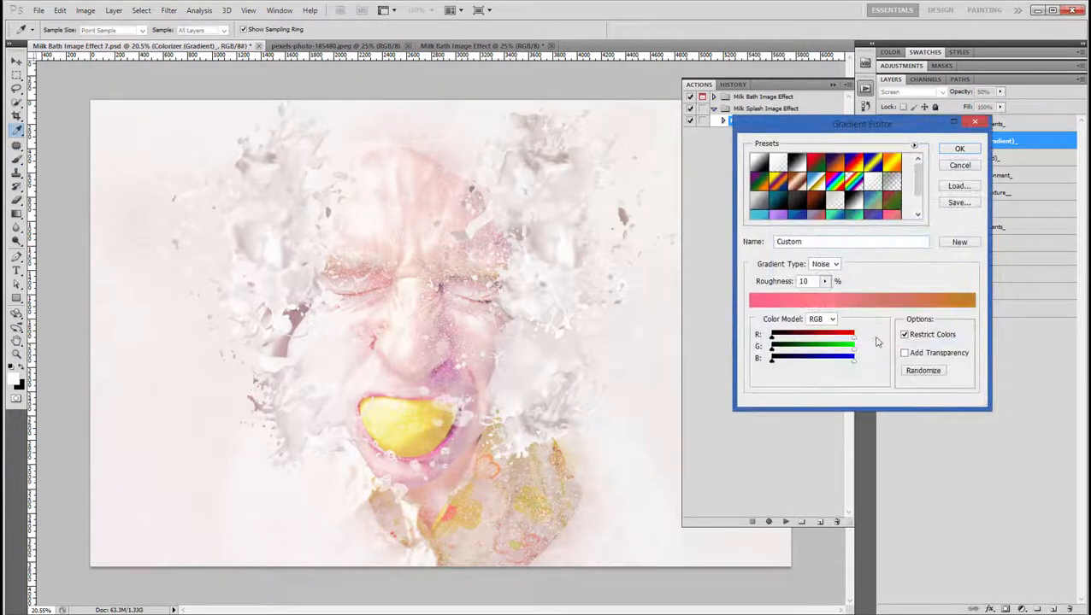
click(912, 374)
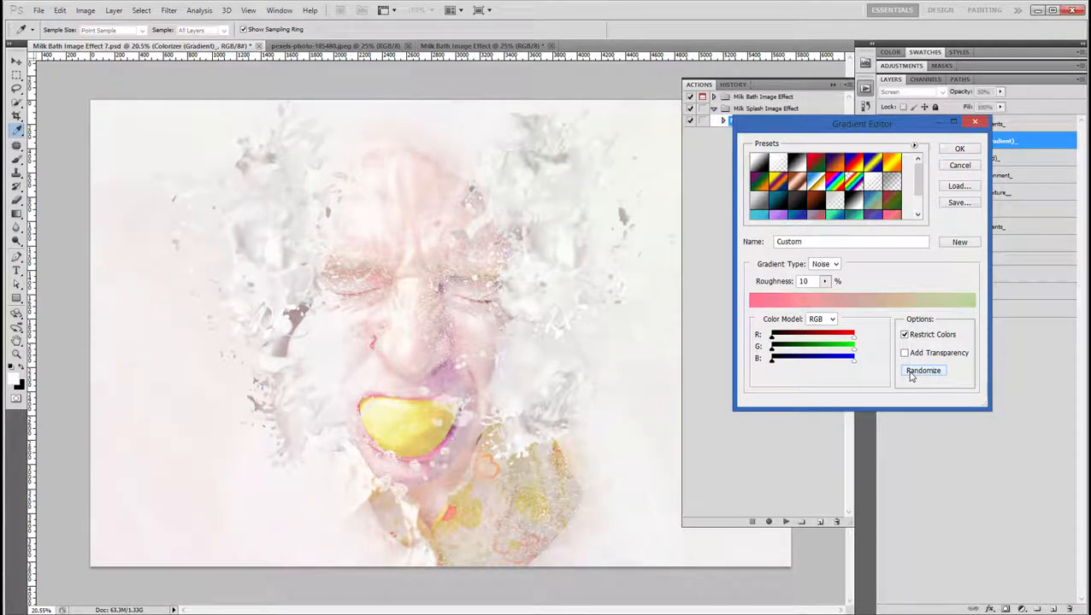
click(912, 376)
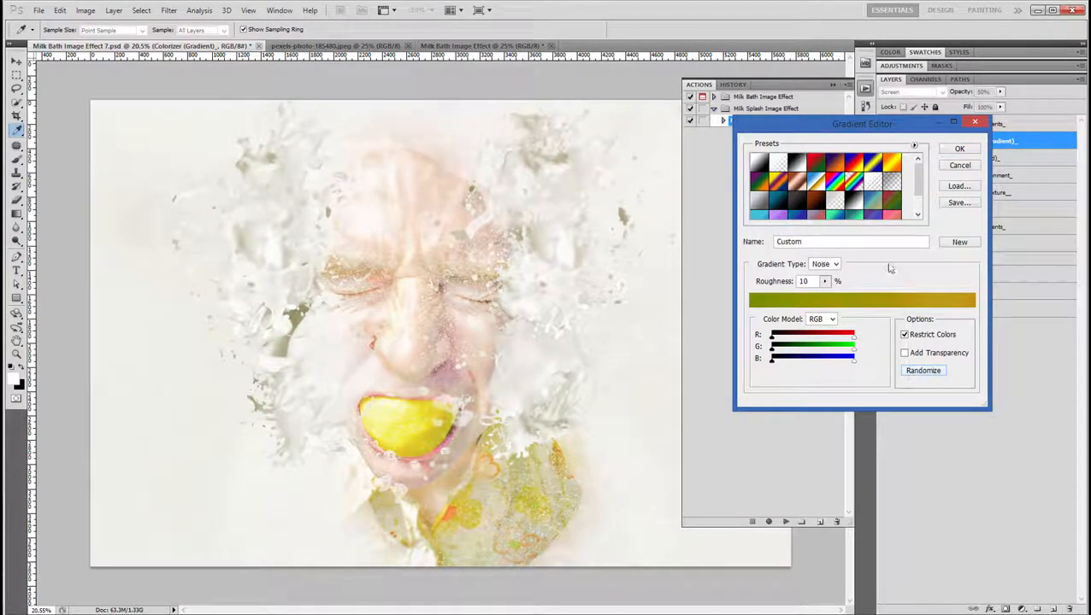
click(957, 152)
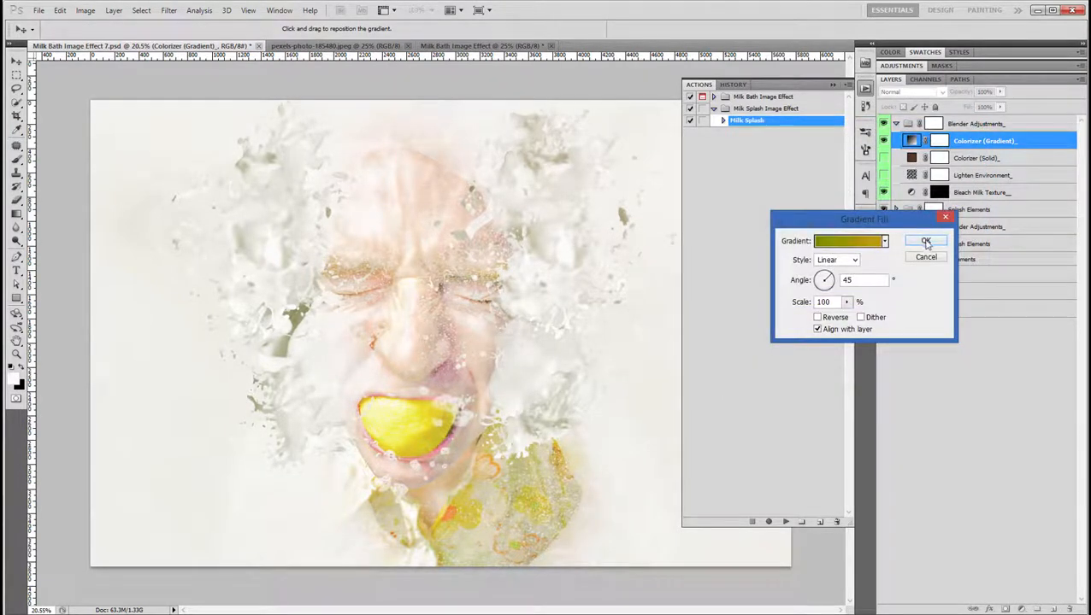
click(924, 240)
scroll(580, 373, down, 1)
scroll(580, 373, up, 2)
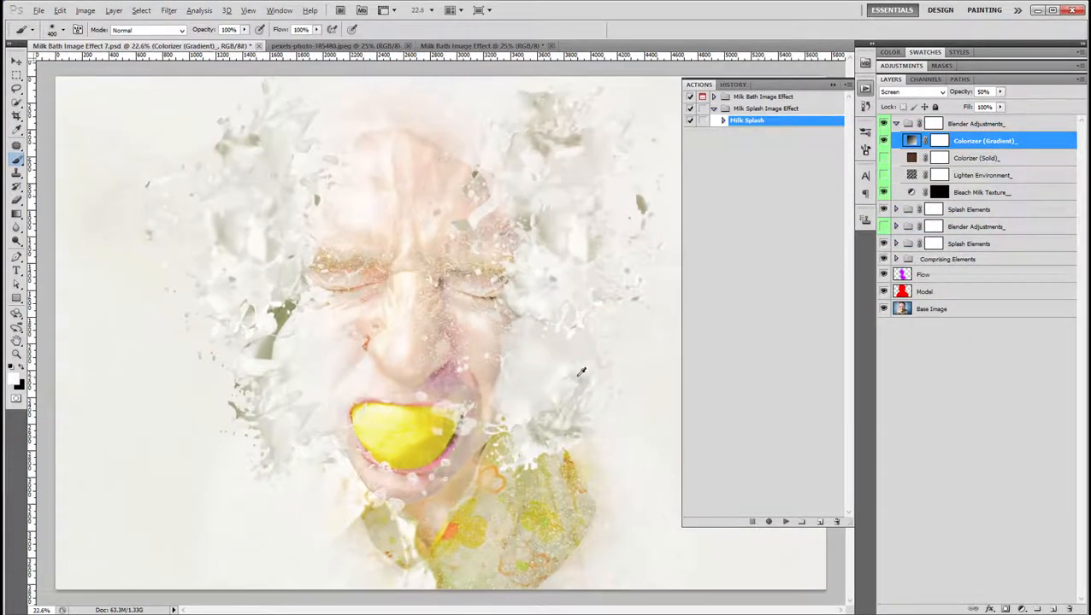
Collapse the top Blender Adjustments_ group and place both Blender Adjustments_ and both Splash Elements groups in a new group named Milk Splash.
click(843, 87)
scroll(706, 316, down, 1)
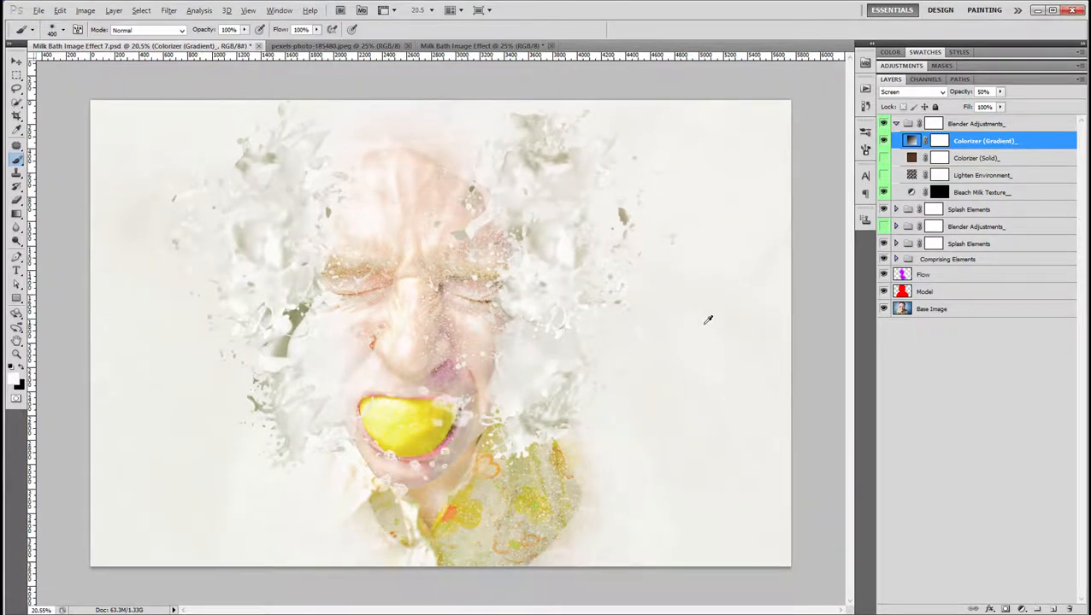
click(895, 124)
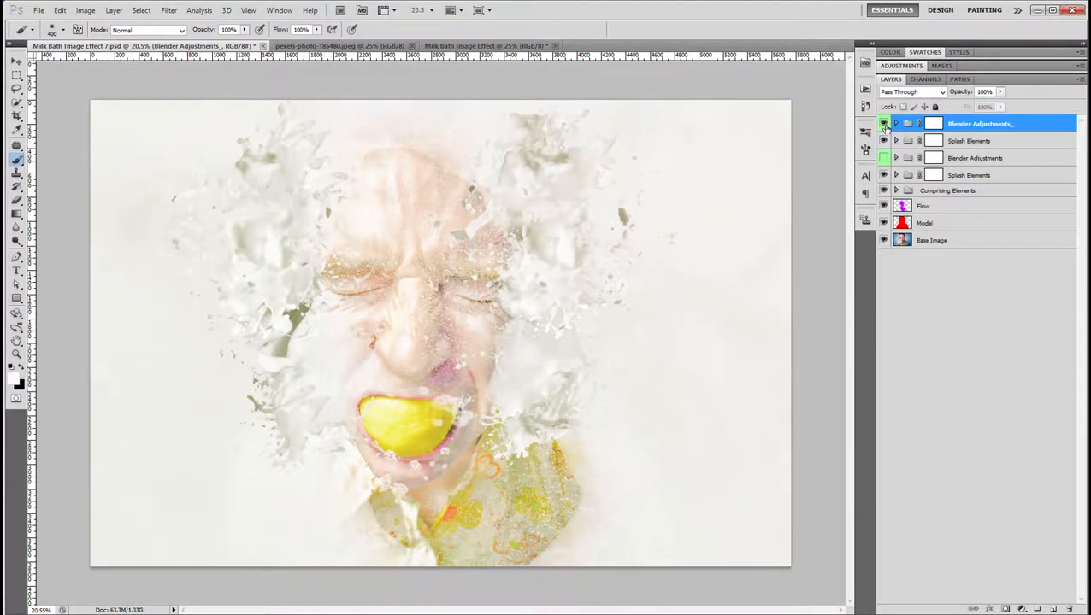
shift+click(966, 176)
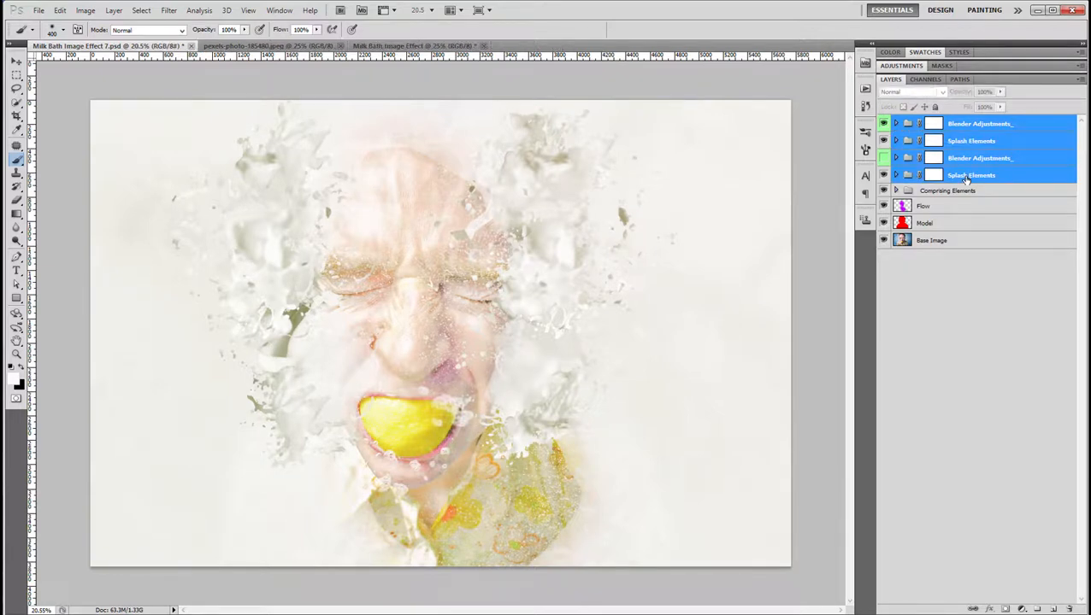
key(alt)
drag(968, 177, 1036, 599)
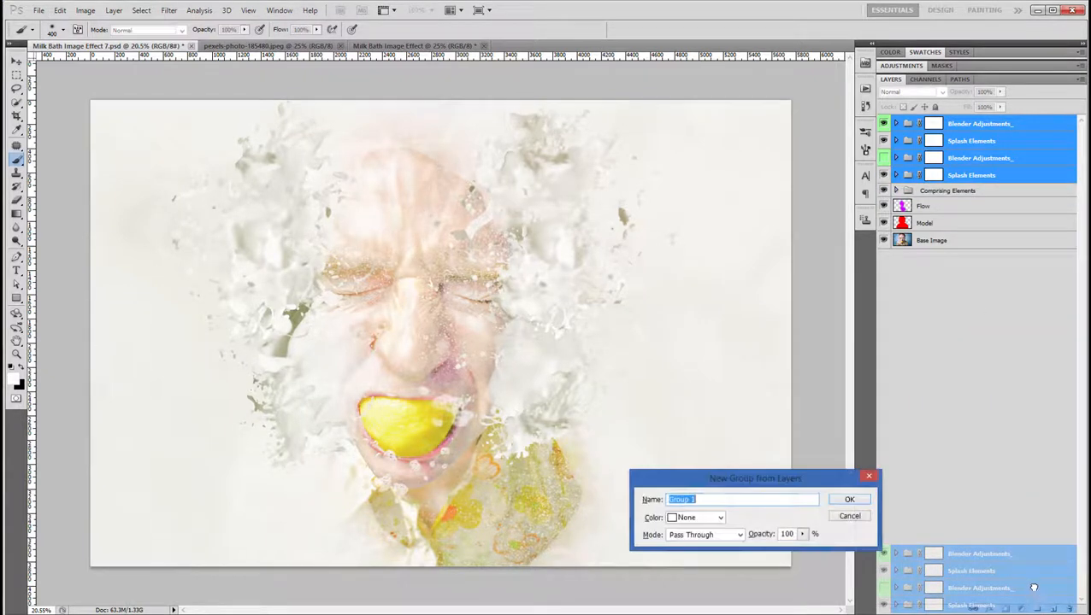
text(Milk Splash)
key(Return)
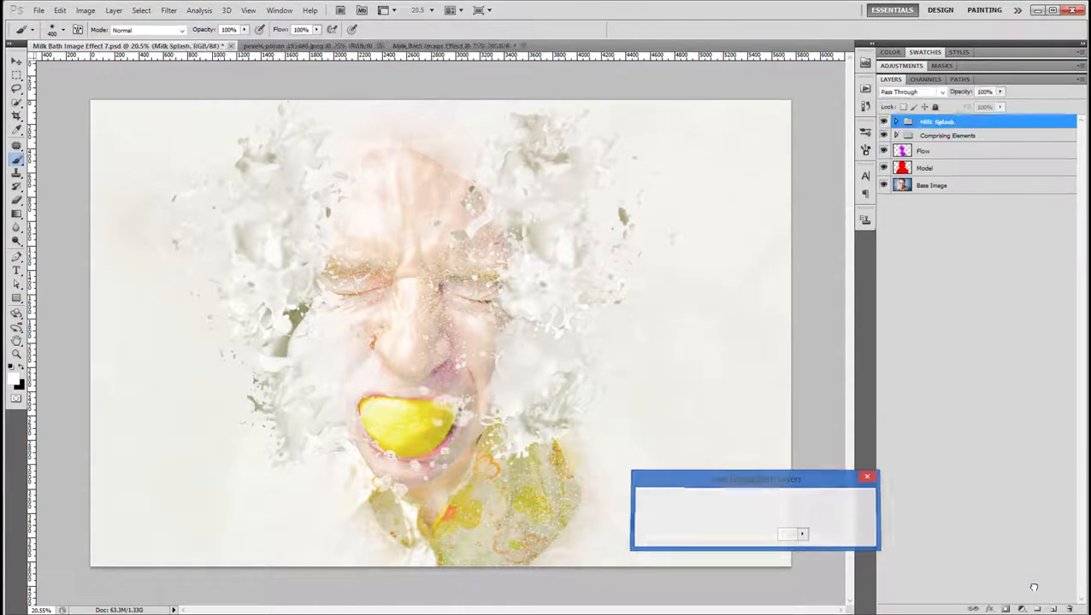
Compare the portrait with the Milk Splash group hidden and shown, leaving it visible and no layer selected.
click(883, 122)
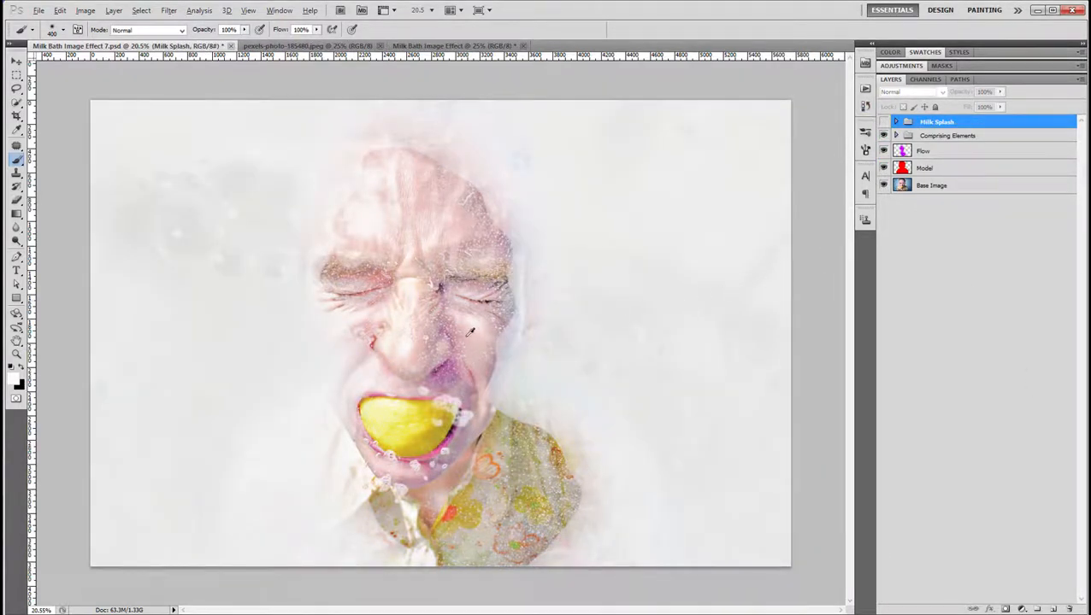
scroll(468, 332, up, 5)
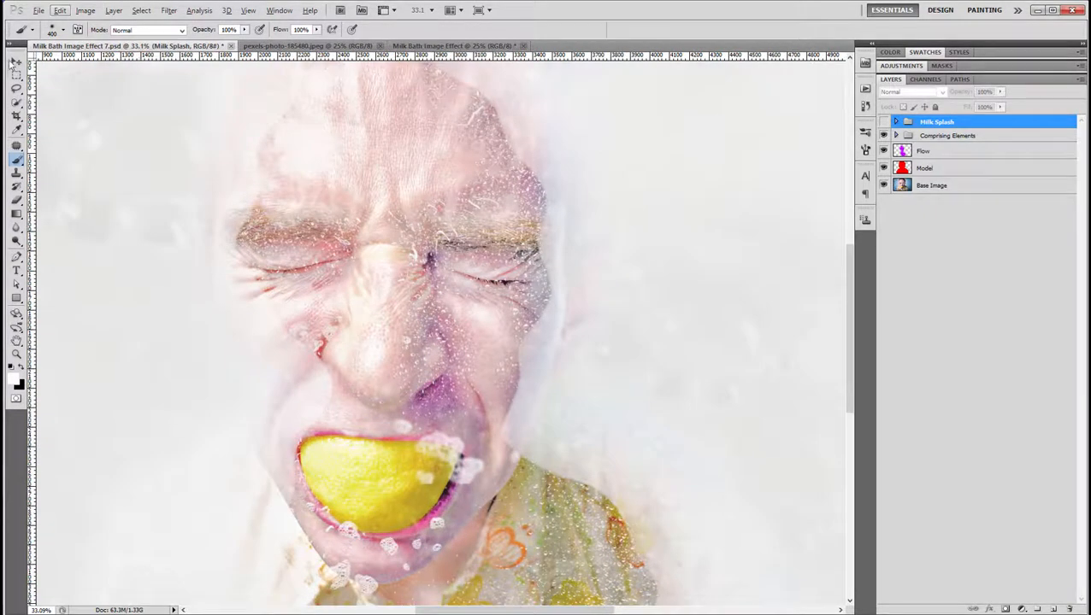
key(v)
scroll(409, 235, down, 5)
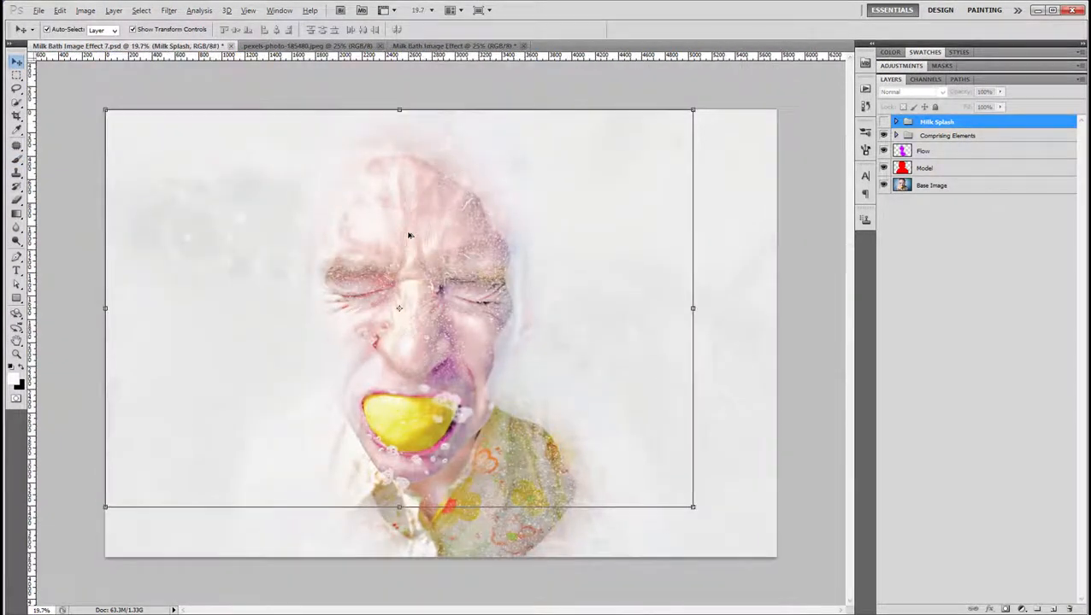
click(883, 121)
click(822, 154)
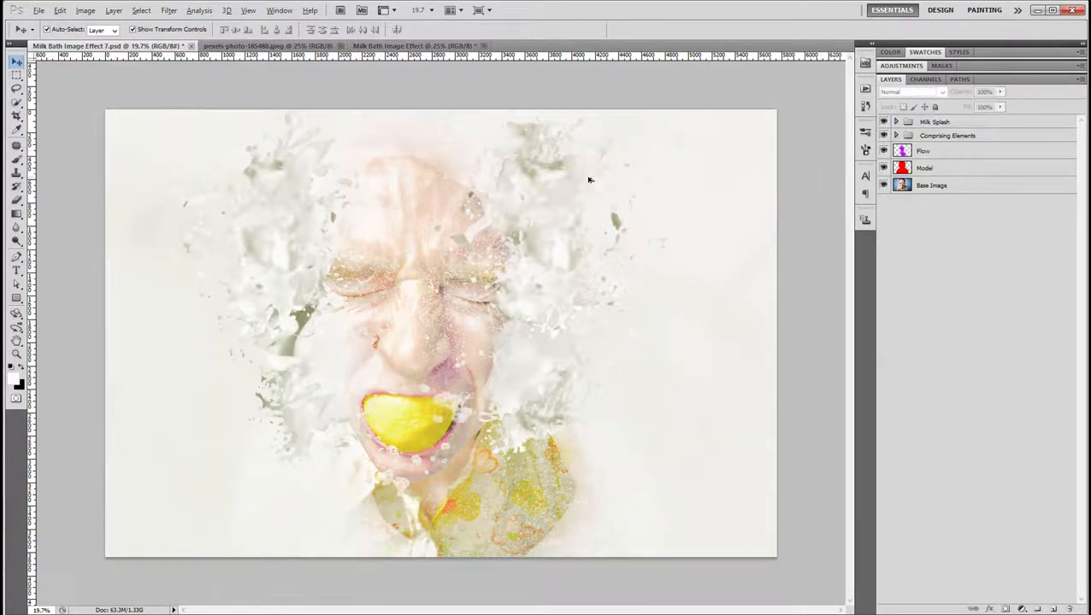
Examine the milk splashes on both sides of the face up close and in the full composition.
scroll(589, 179, up, 2)
scroll(589, 180, up, 1)
scroll(589, 179, down, 2)
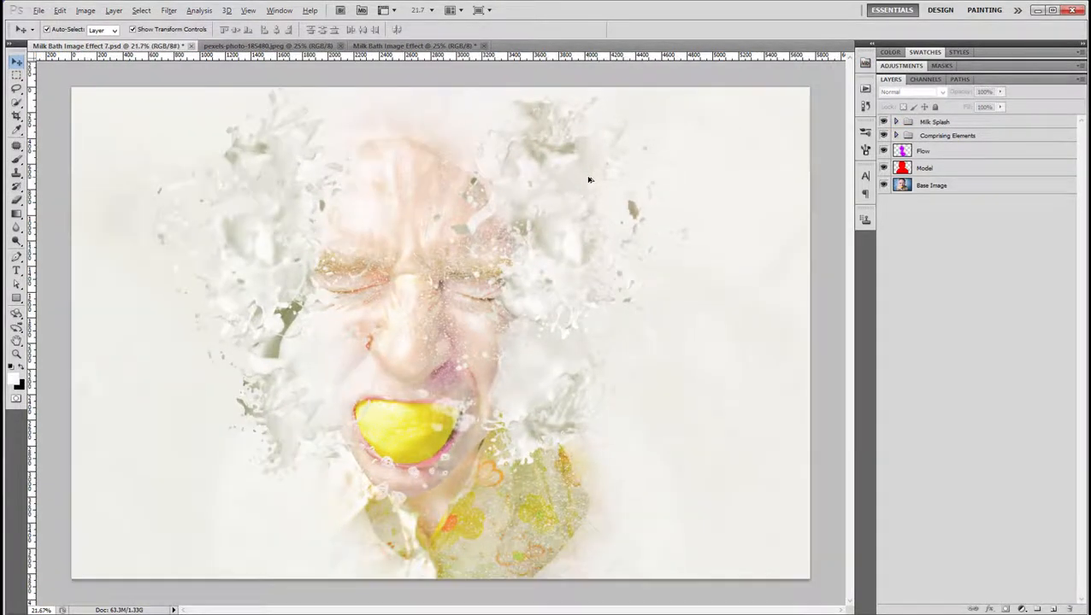
scroll(589, 180, up, 2)
scroll(589, 180, down, 1)
scroll(589, 179, up, 2)
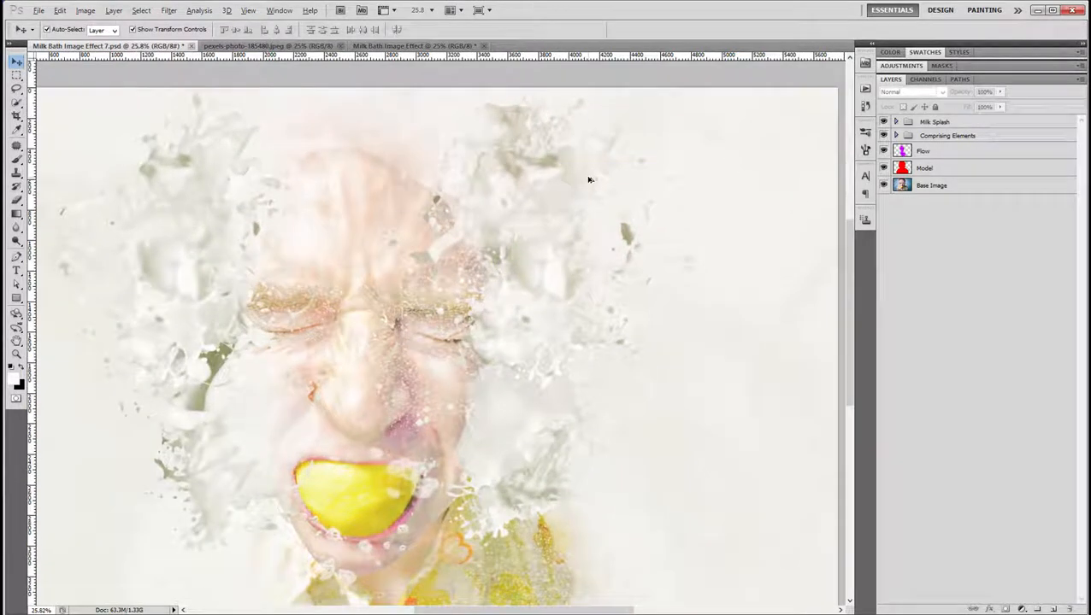
scroll(588, 179, down, 3)
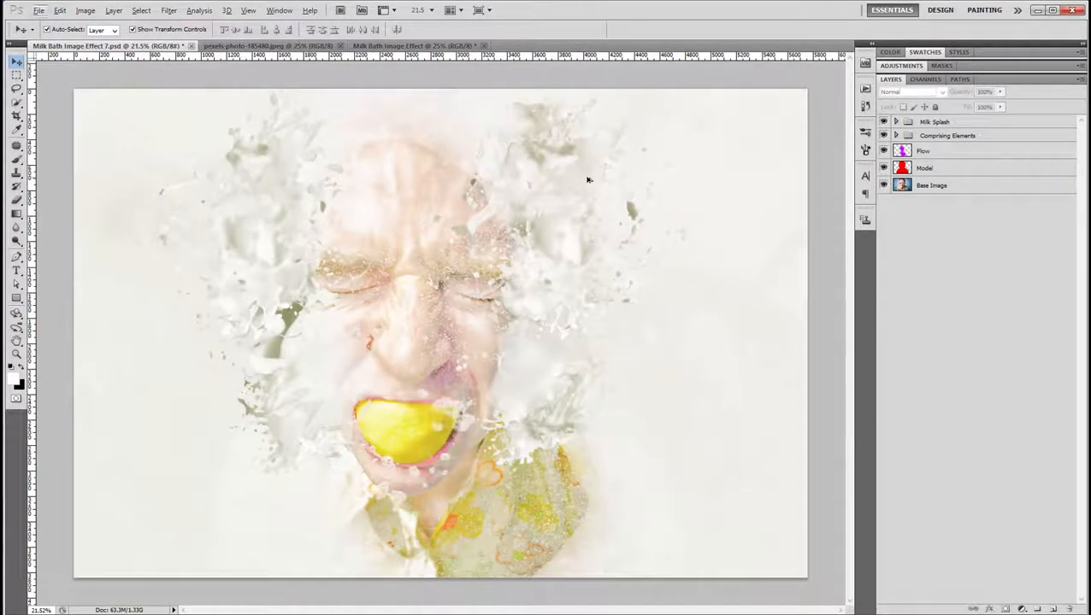